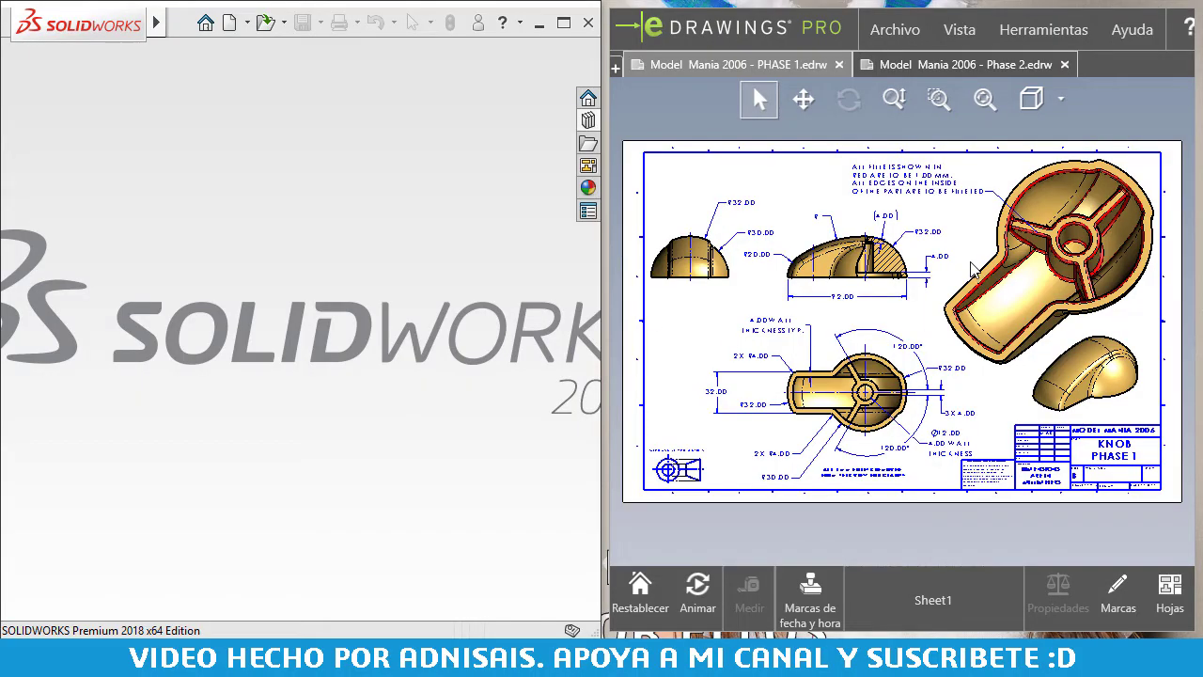
- Pan and zoom the knob drawing to review its section views, isometric views, title block and fillet notes
left_click(1166, 588)
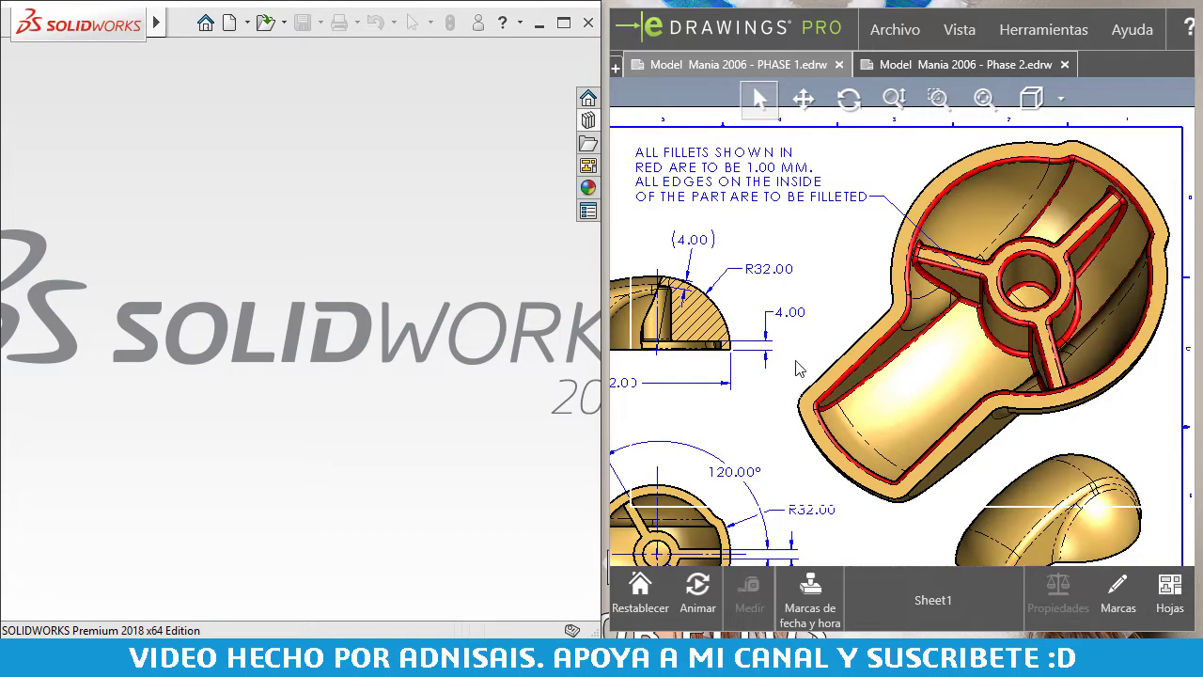
mouse_move(831, 300)
middle_mouse_down()
mouse_move(1069, 211)
mouse_move(1047, 292)
middle_mouse_up()
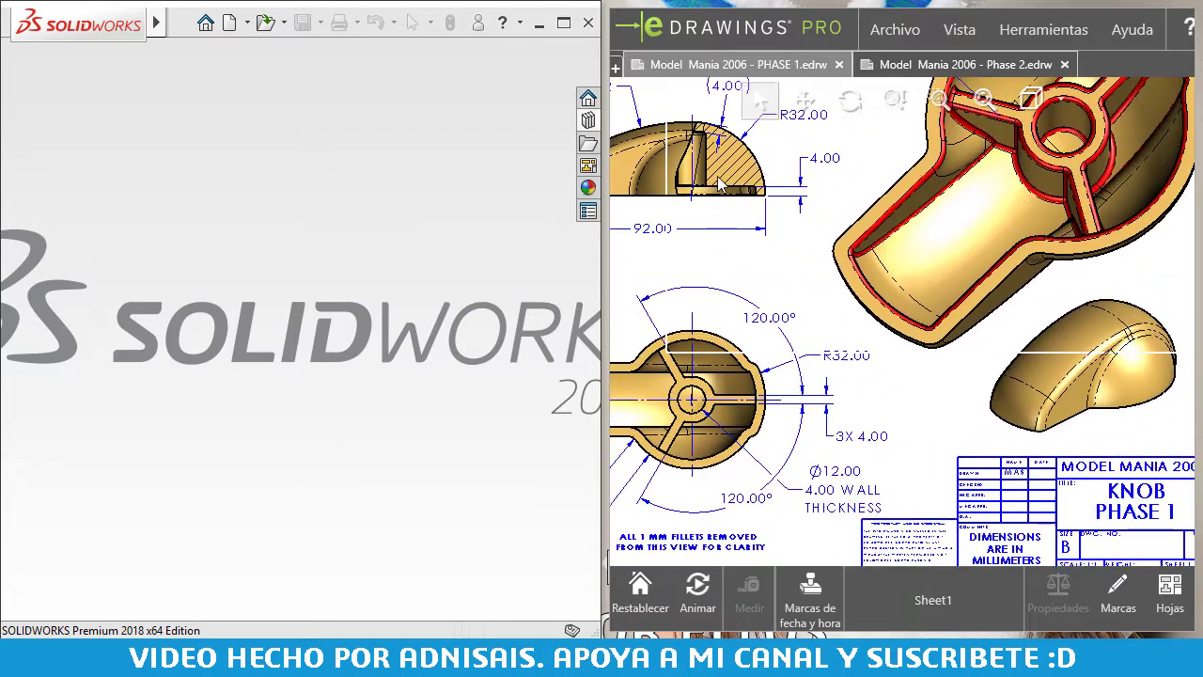
middle_click_drag(1047, 292, 677, 174)
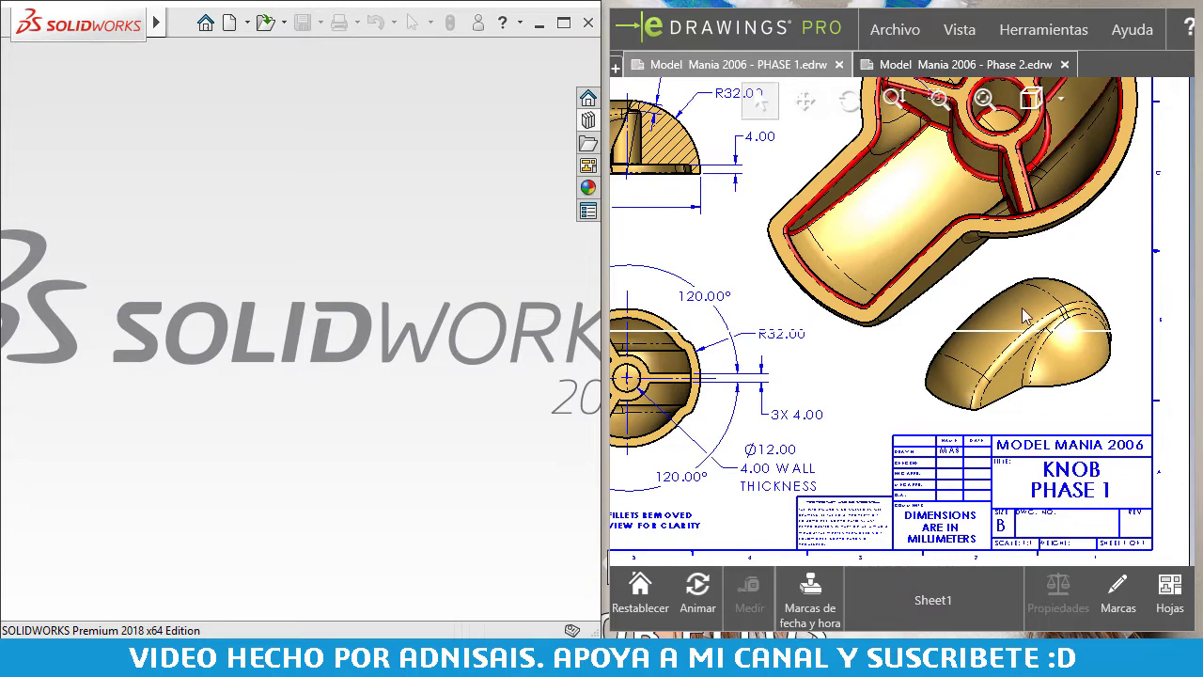
middle_click_drag(1033, 280, 1058, 382)
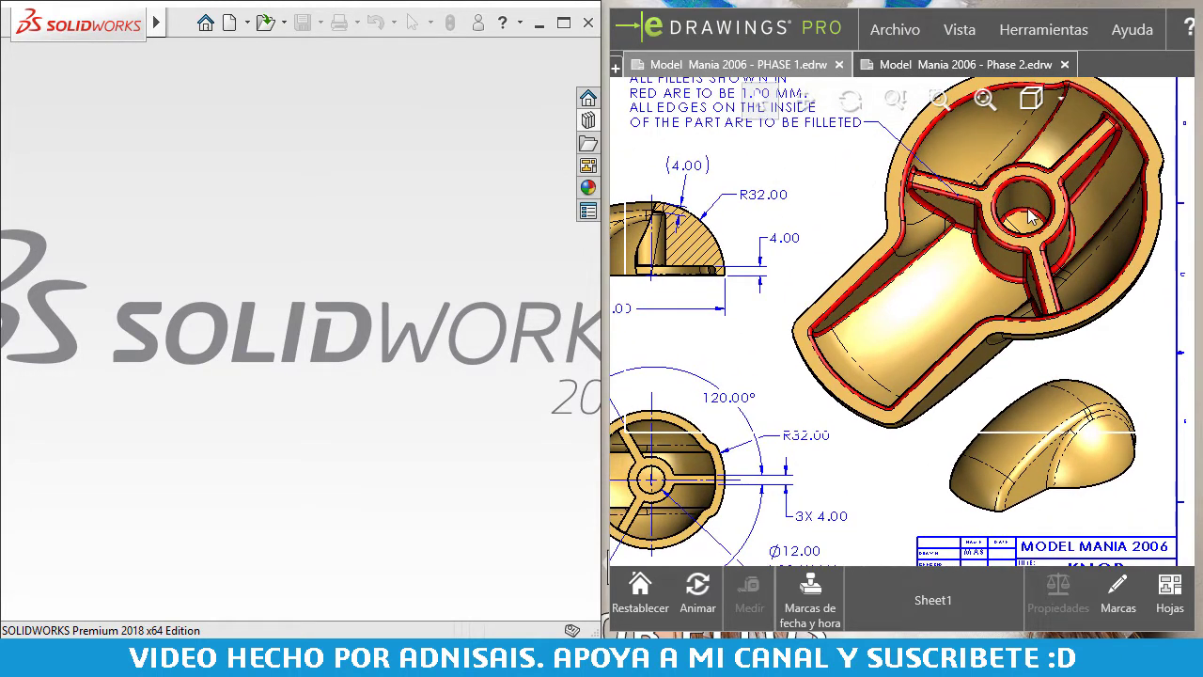
middle_click_drag(863, 268, 917, 252)
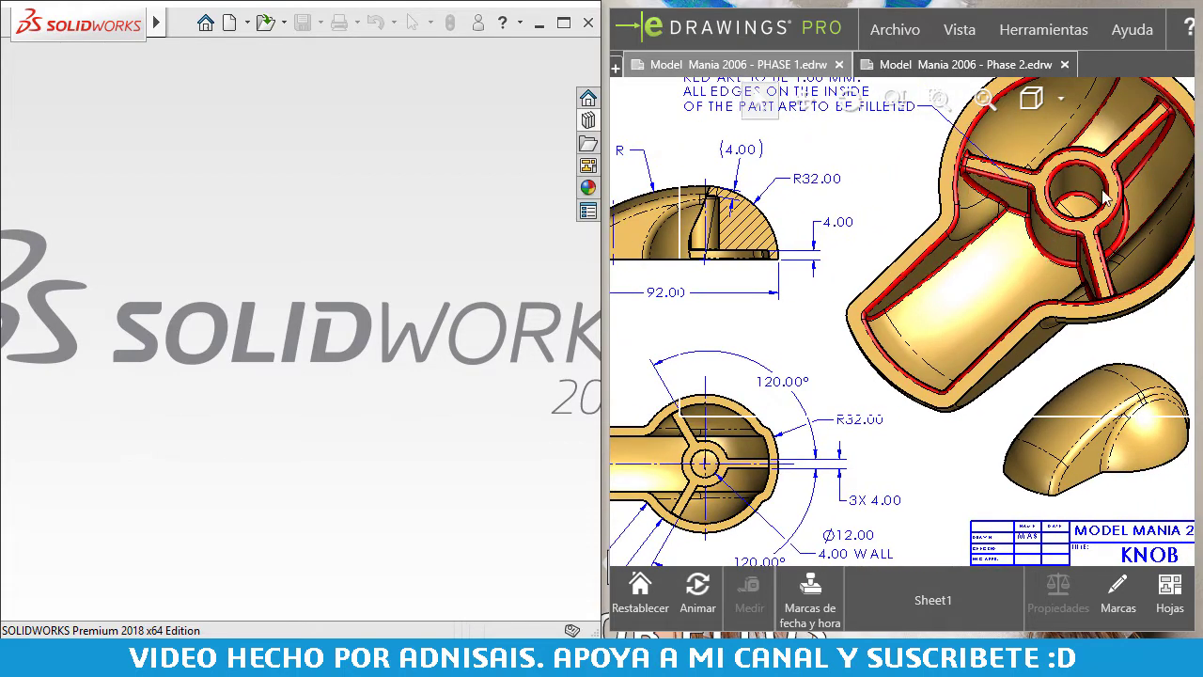
scroll(786, 259, "up", 2)
scroll(893, 252, "up", 2)
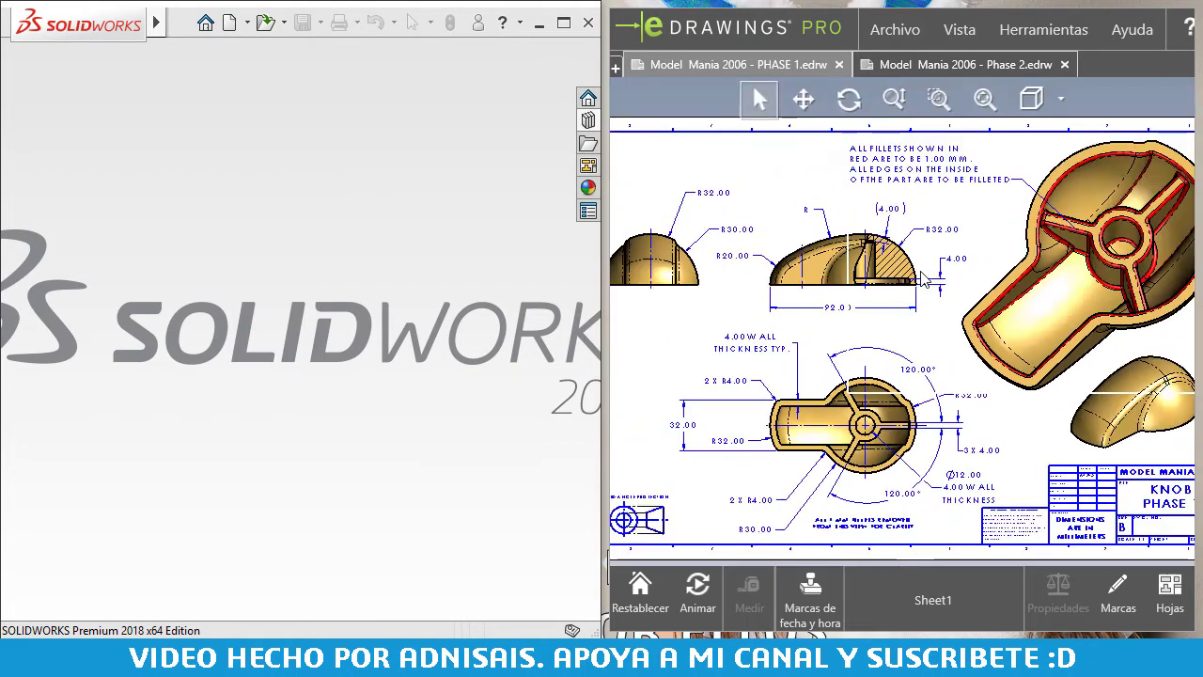
scroll(952, 246, "up", 2)
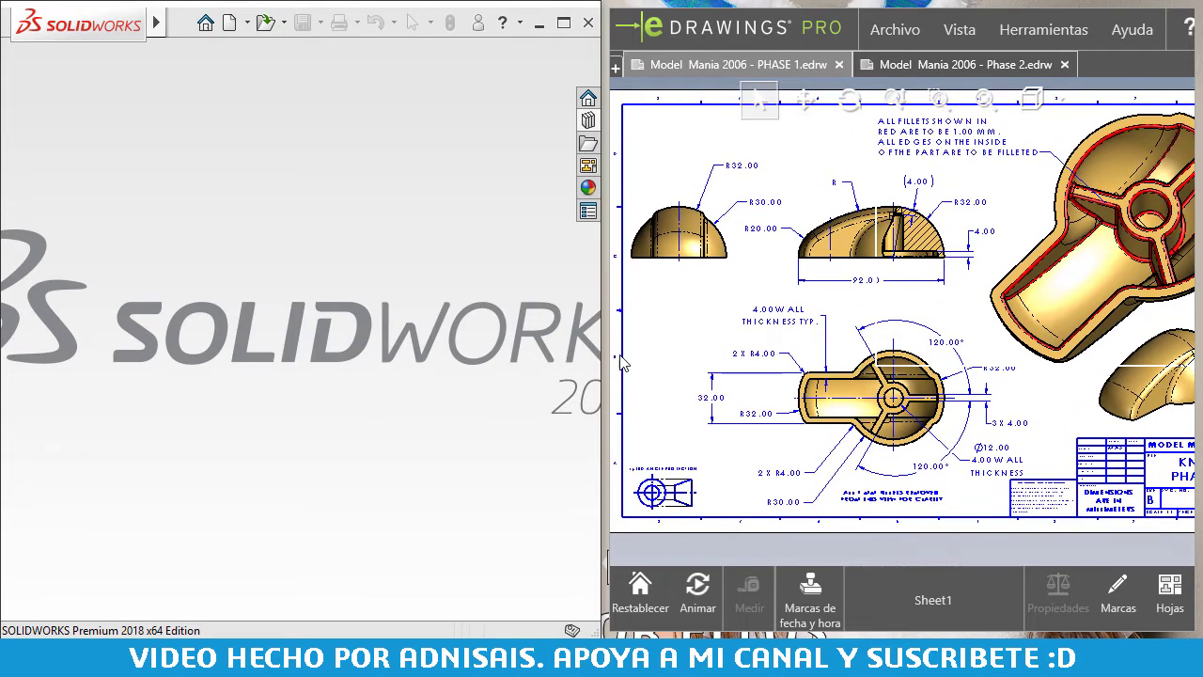
- Create a new blank part document, then re-centre the drawing on the knob's section and top views
left_click(230, 22)
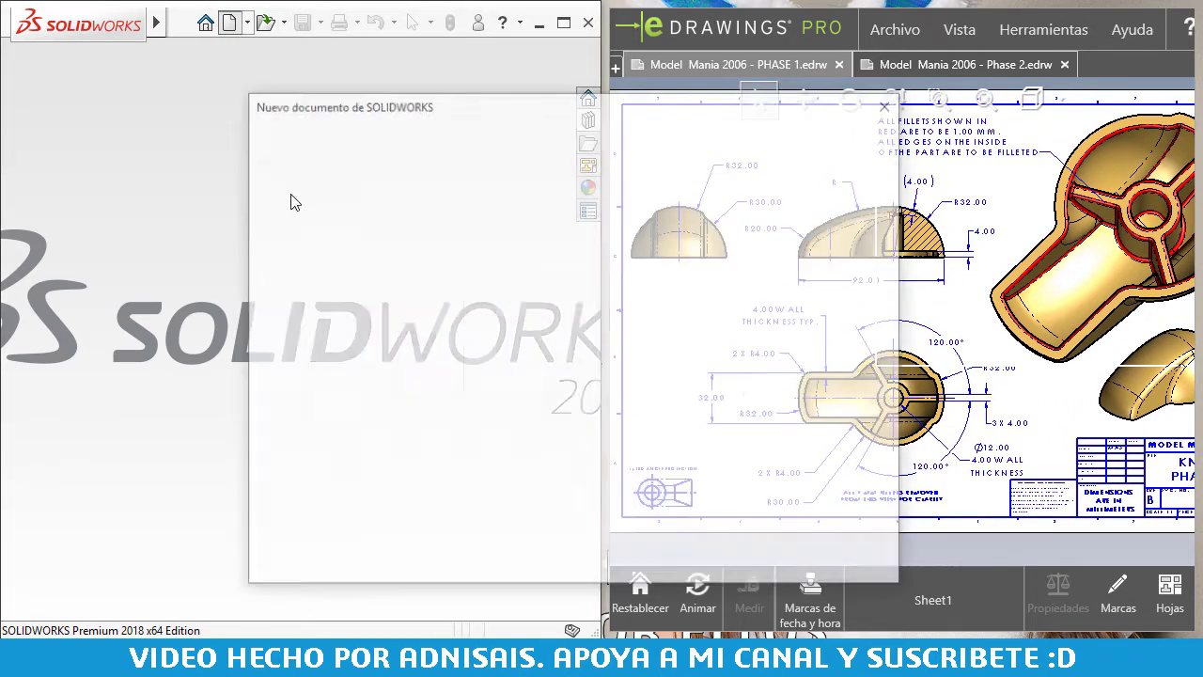
left_click(668, 549)
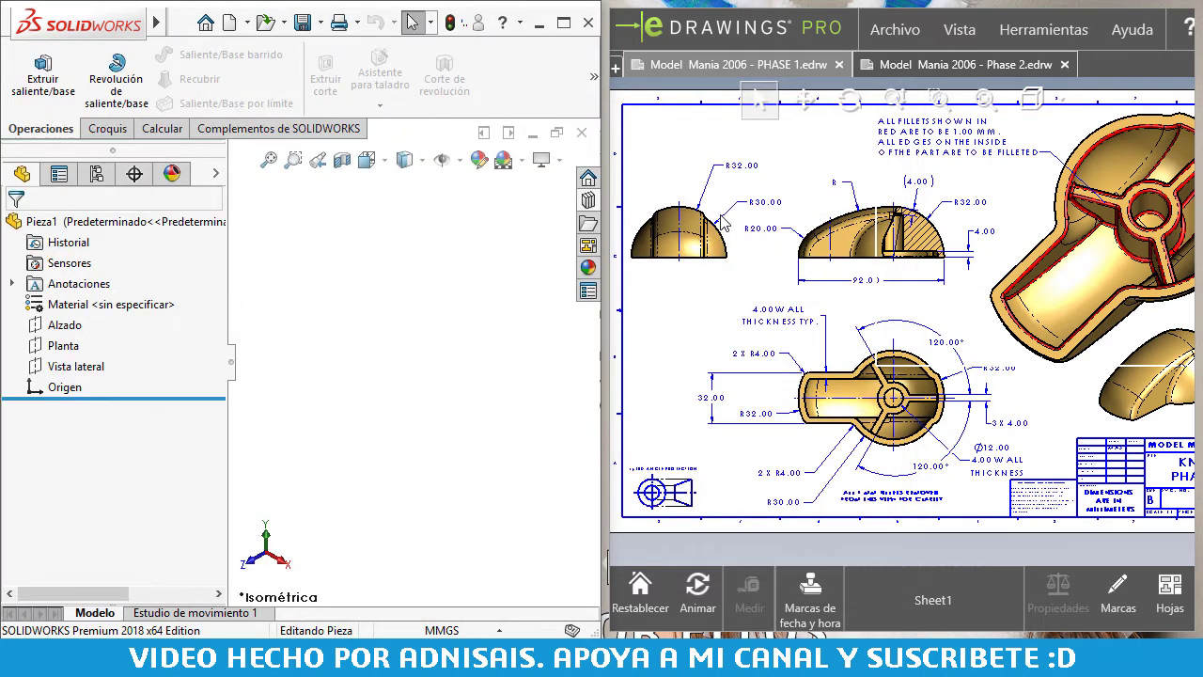
scroll(739, 242, "up", 3)
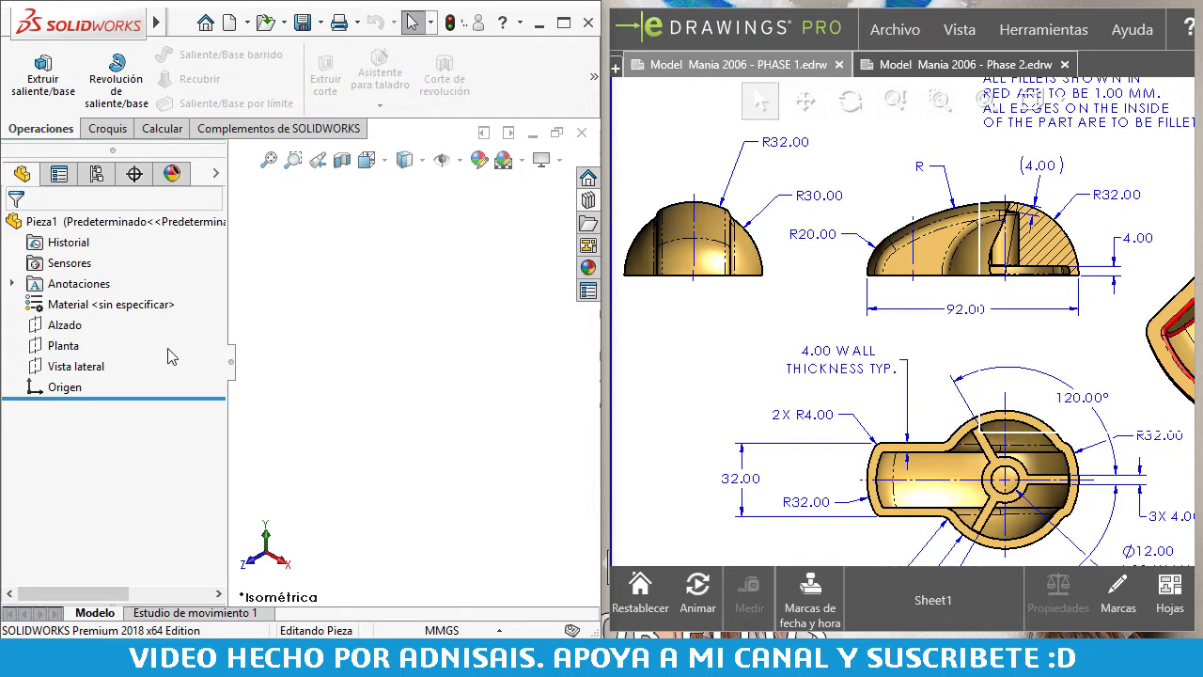
middle_click_drag(1056, 374, 763, 294)
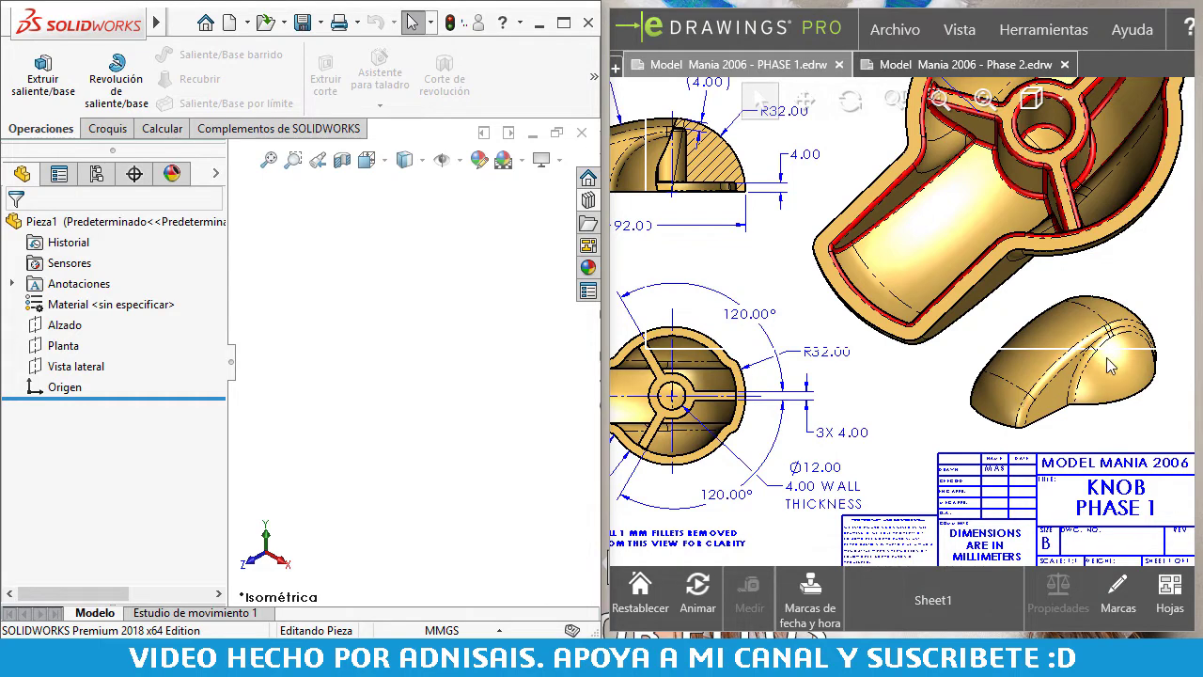
middle_click_drag(741, 252, 1052, 318)
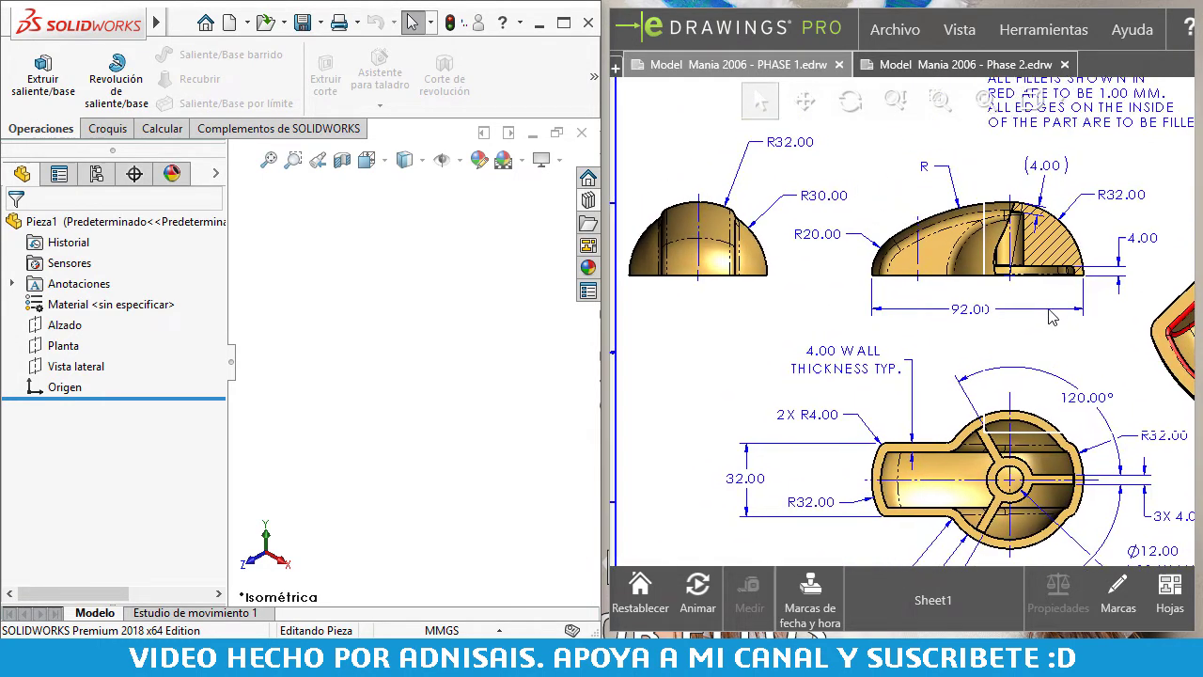
- Start a sketch on the Vista lateral plane and draw a centre-point quarter arc from the origin
left_click(73, 367)
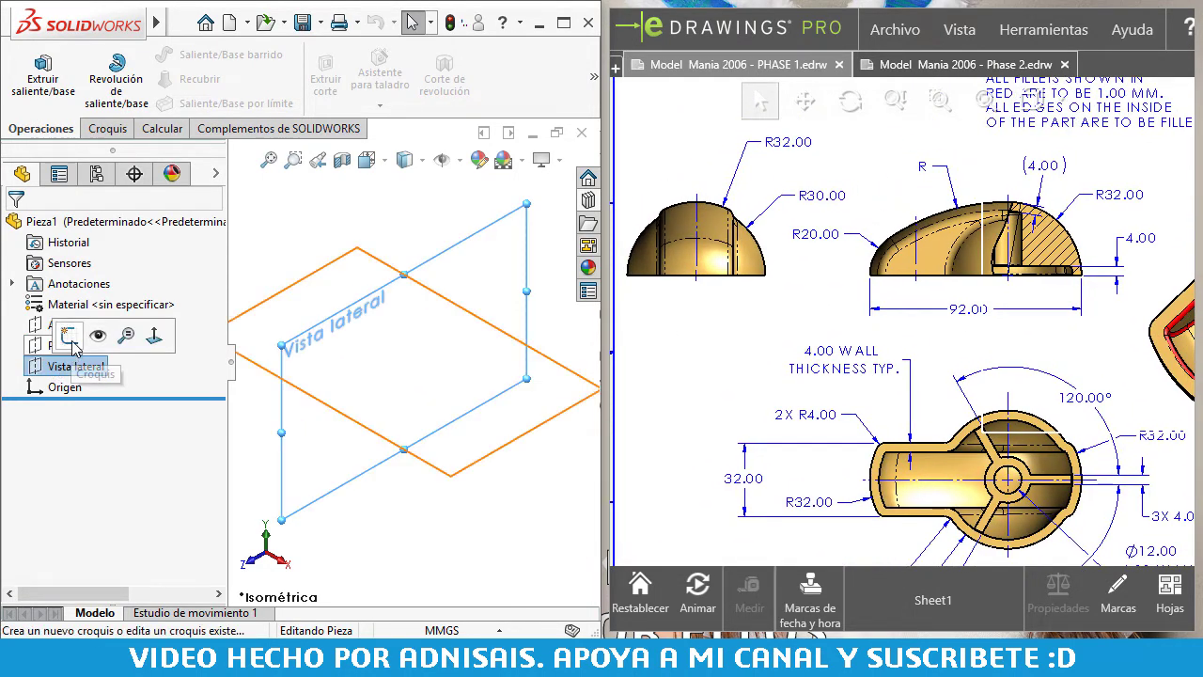
left_click(72, 342)
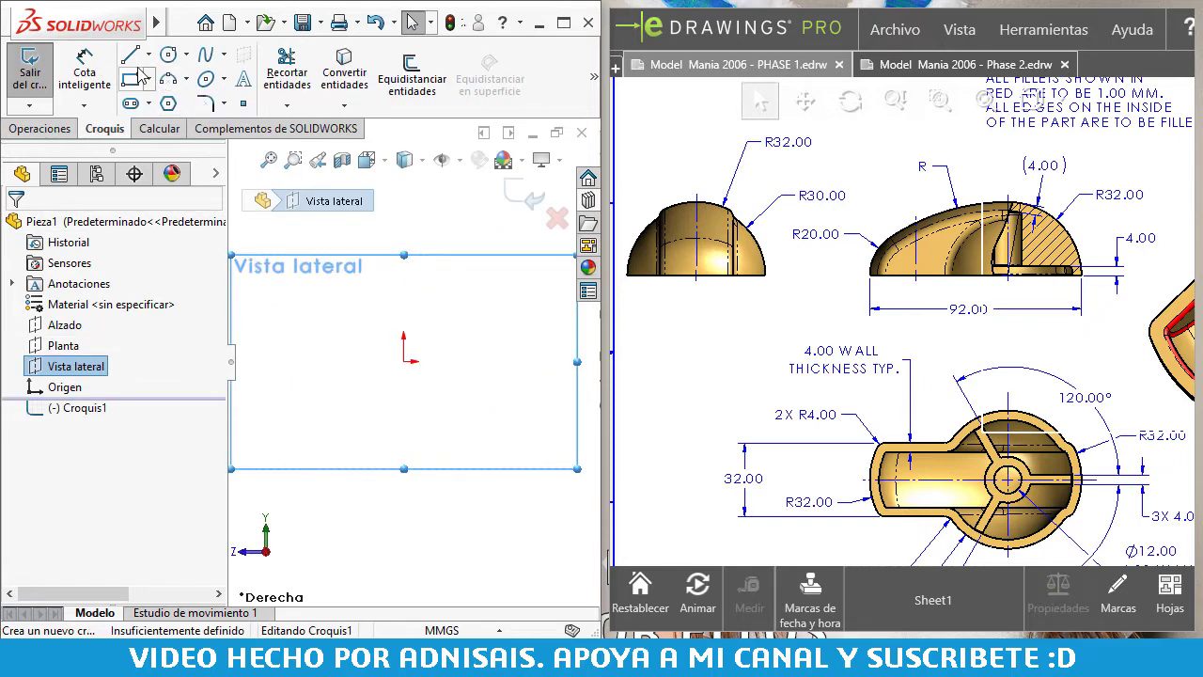
left_click(168, 79)
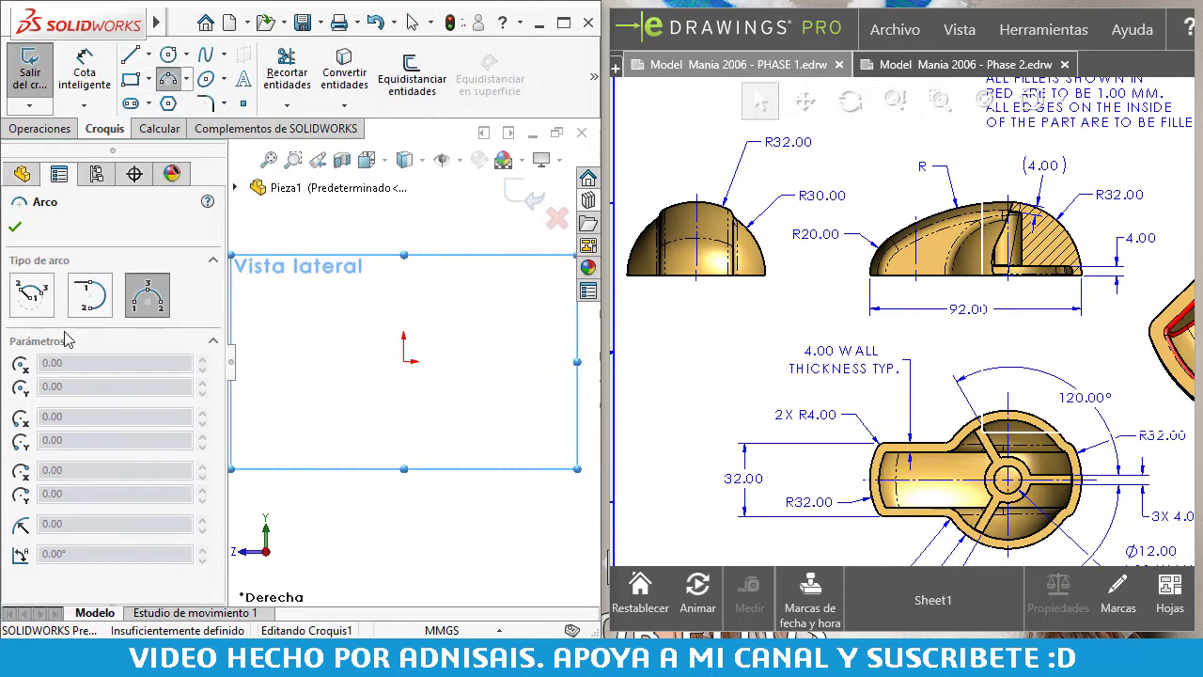
left_click(32, 294)
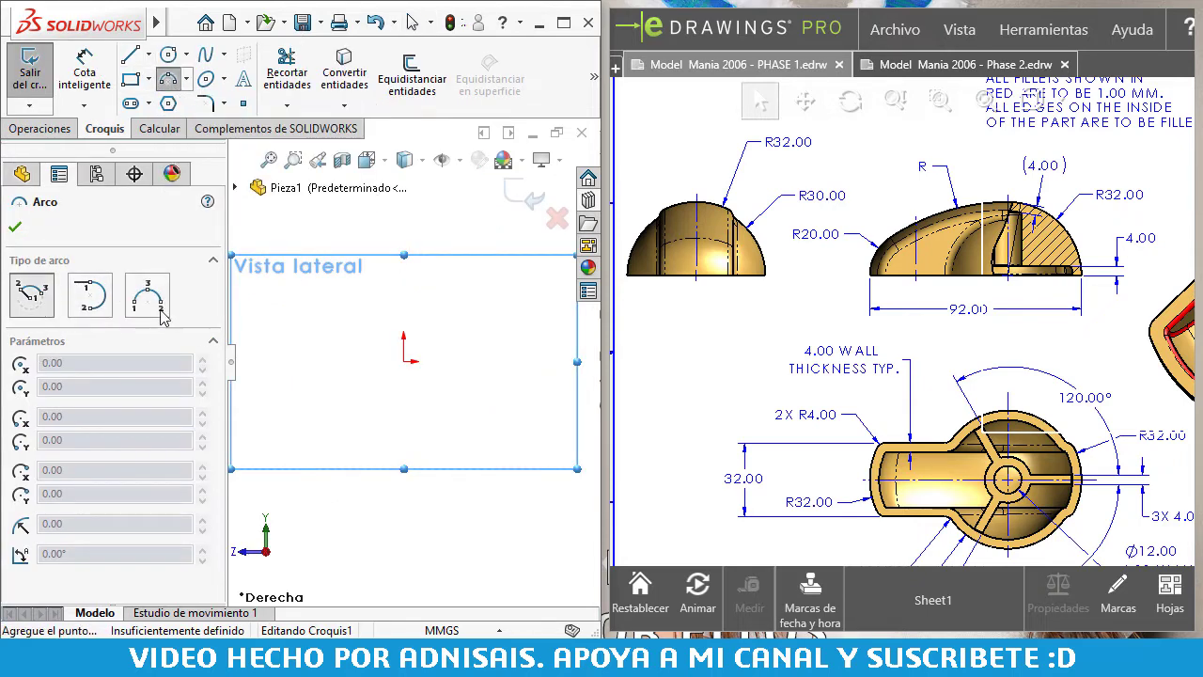
left_click(405, 361)
left_click(405, 225)
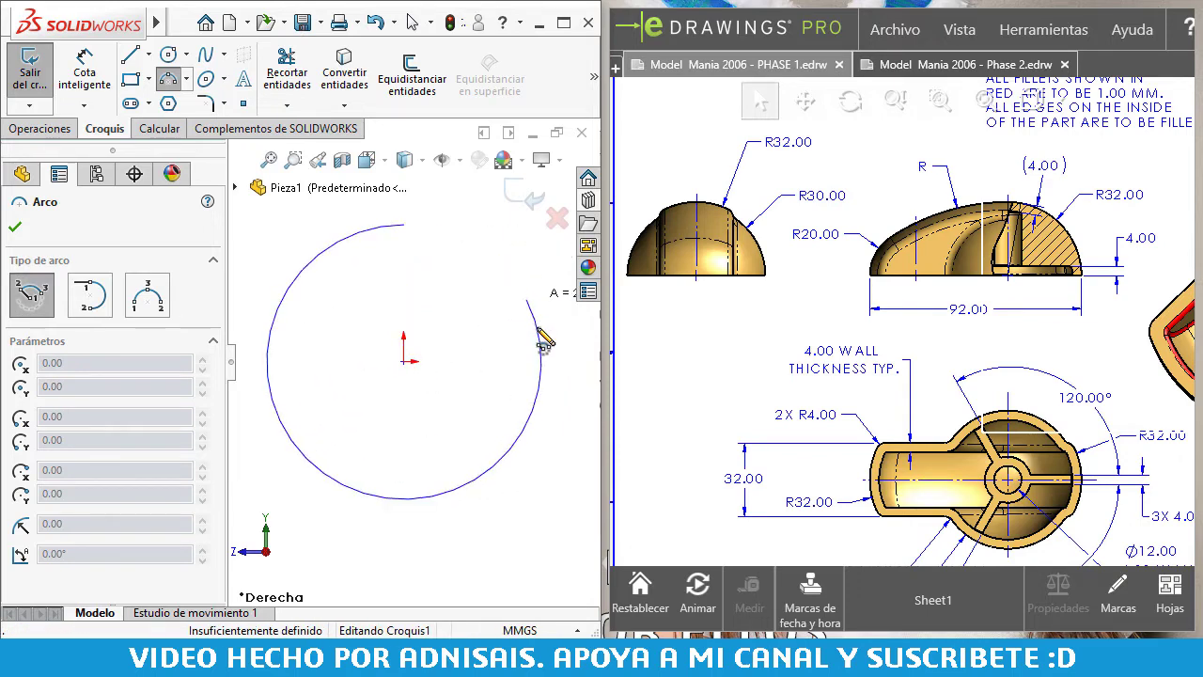
left_click(521, 433)
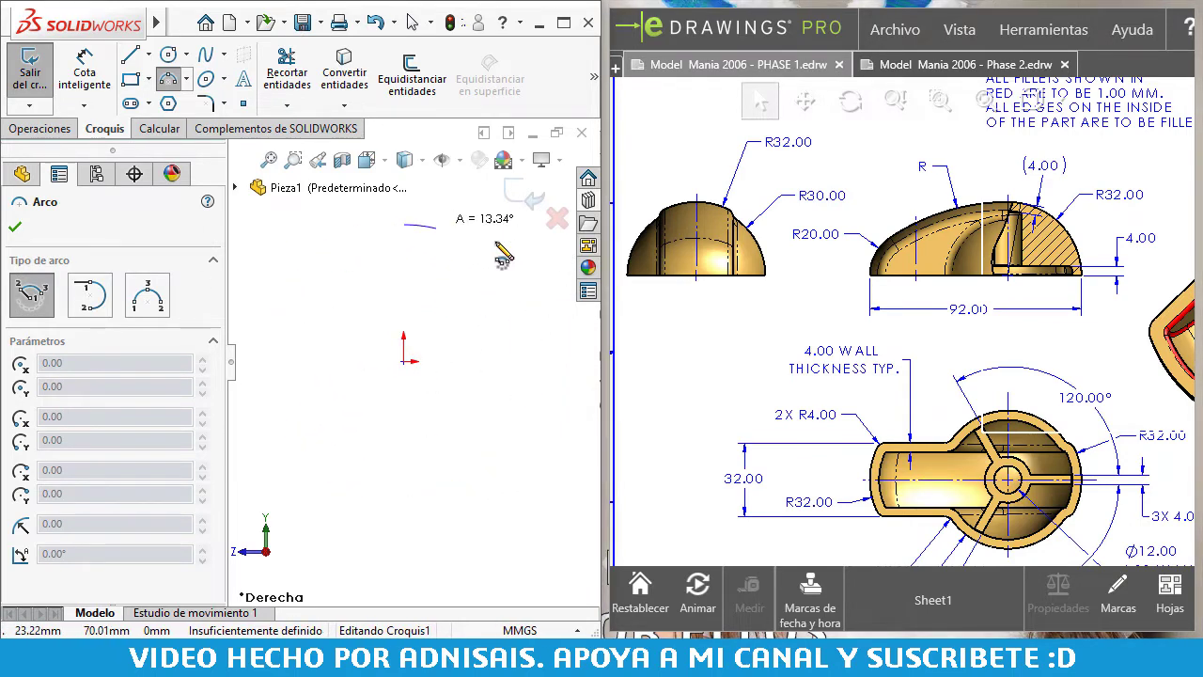
left_click(550, 376)
key("Escape")
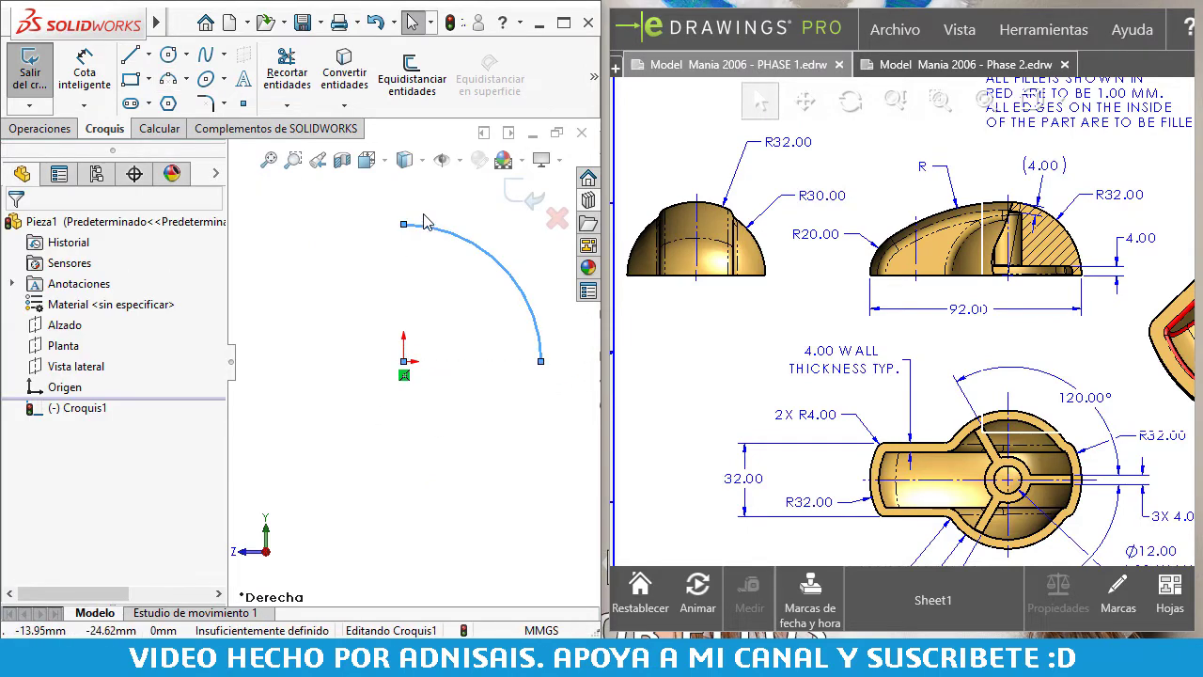
- Close the quarter arc with a vertical line to the origin and a horizontal line to its end
key("l")
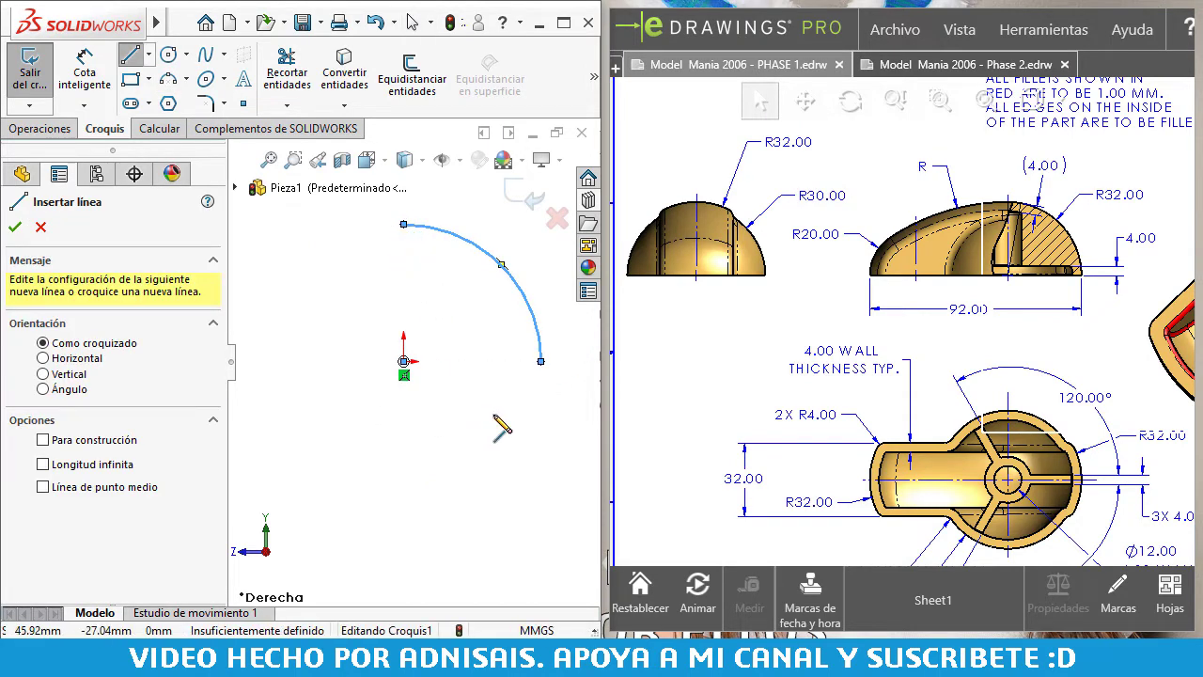
right_click_drag(502, 428, 499, 424)
key("Escape")
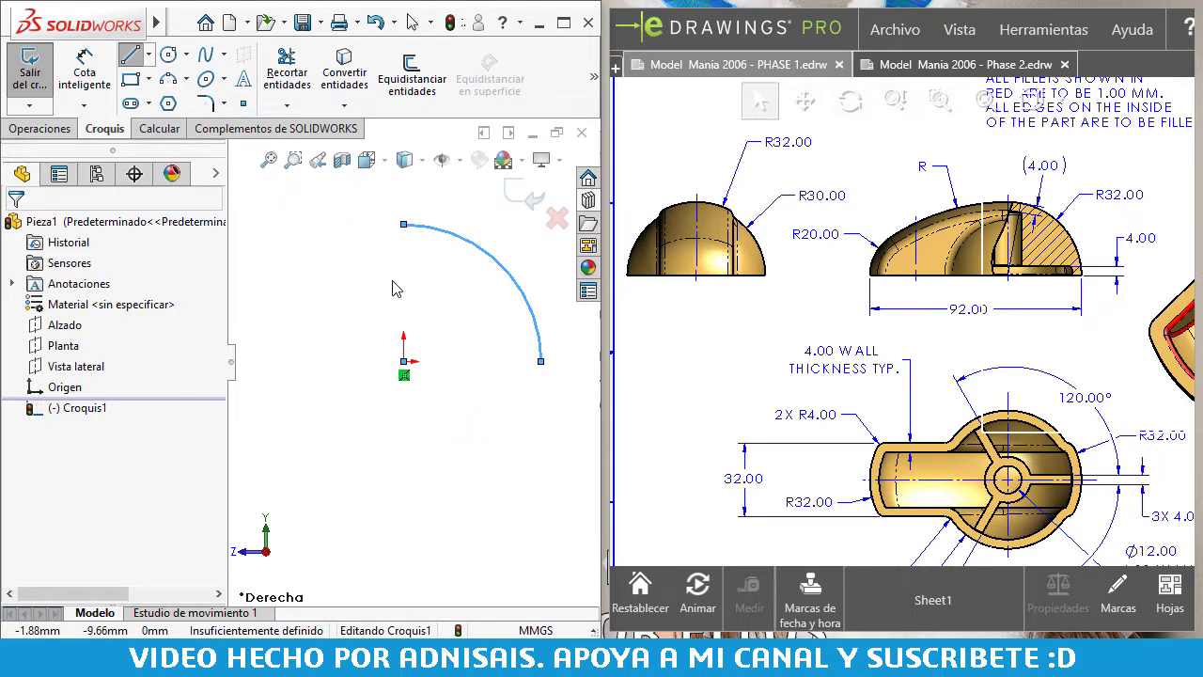
key("l")
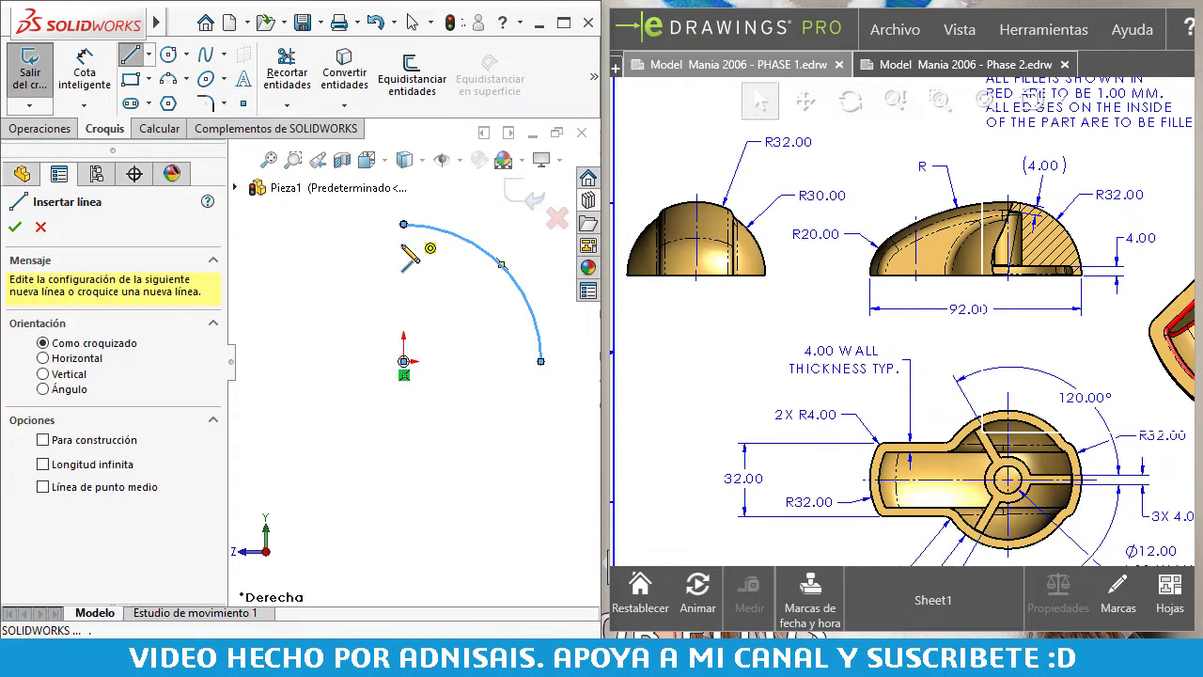
left_click(403, 224)
left_click(403, 361)
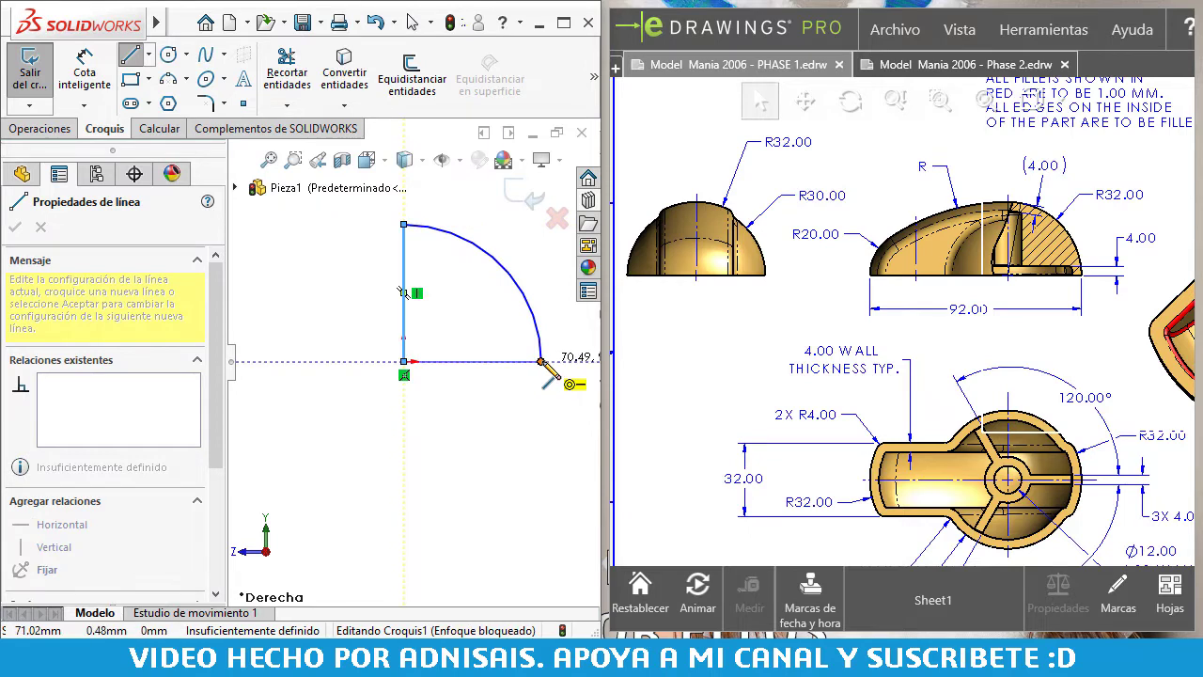
left_click(541, 361)
key("Escape")
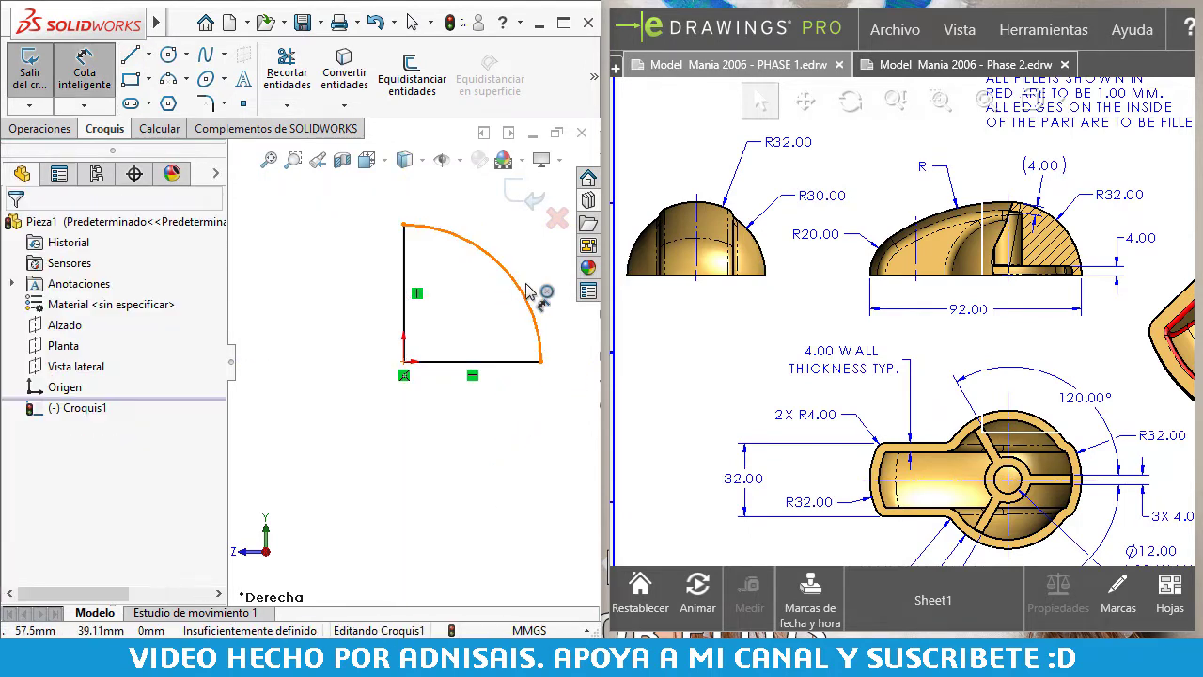
- Dimension the arc radius to 30 mm
left_click(527, 292)
left_click(553, 282)
type("30")
key("Return")
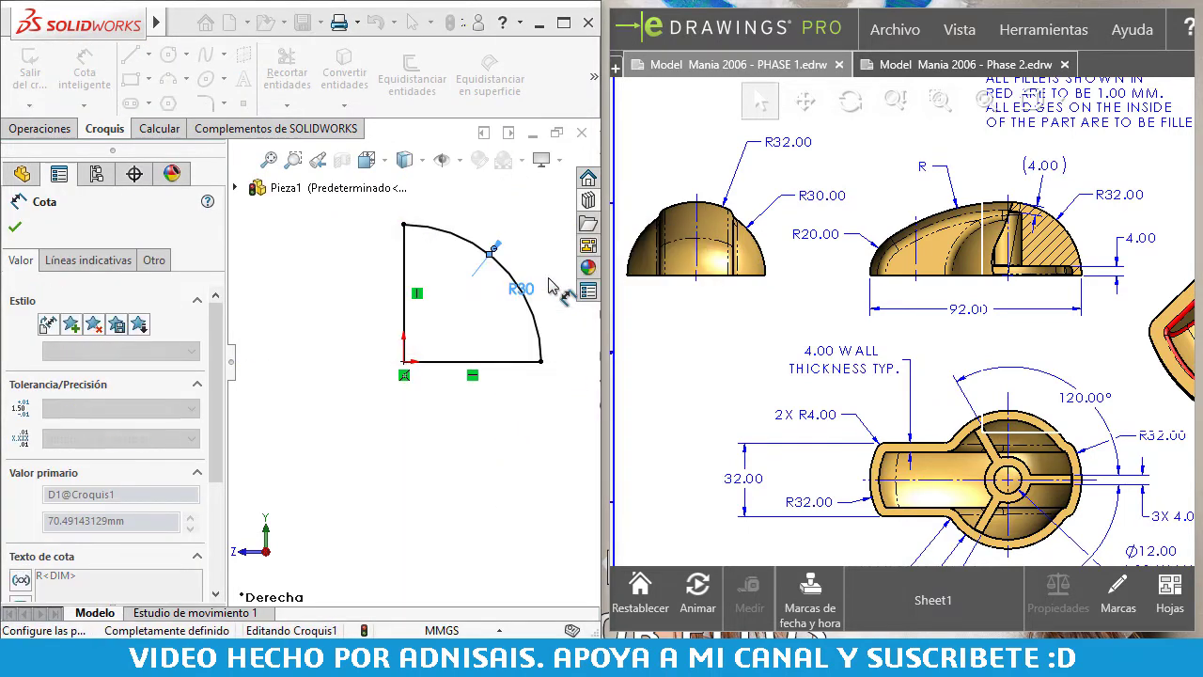
- Revolve the quarter-circle profile about its vertical line into a solid R30 dome and zoom to fit
left_click(56, 128)
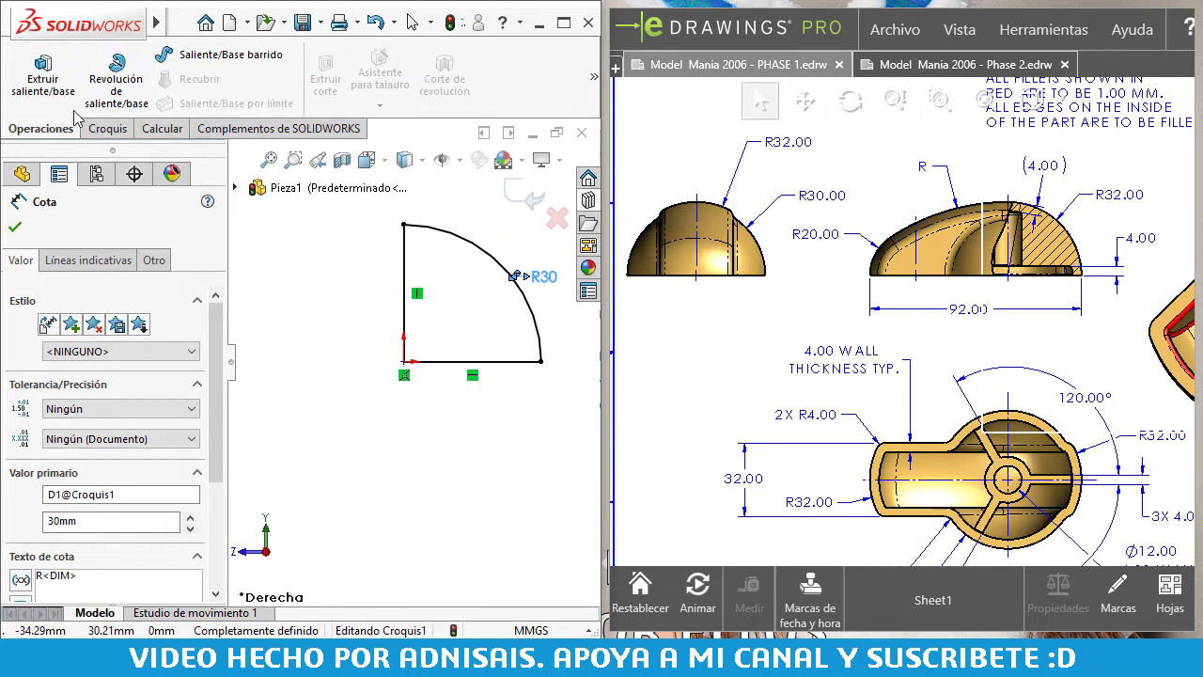
left_click(404, 263)
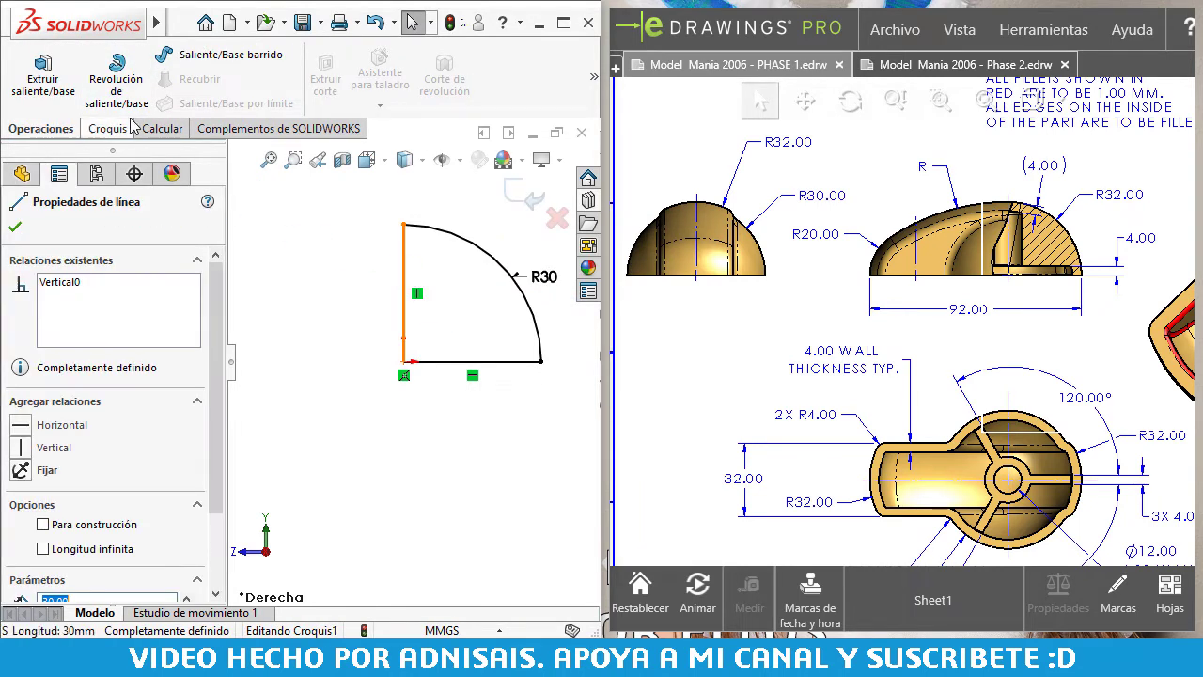
left_click(115, 85)
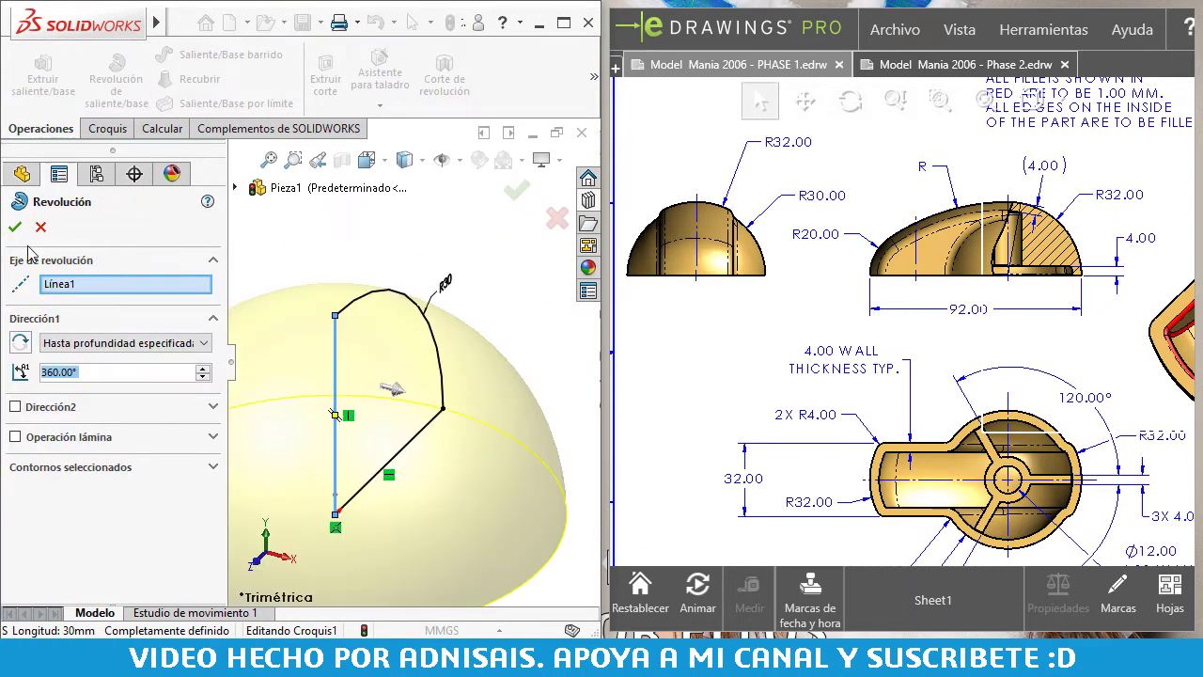
left_click(16, 226)
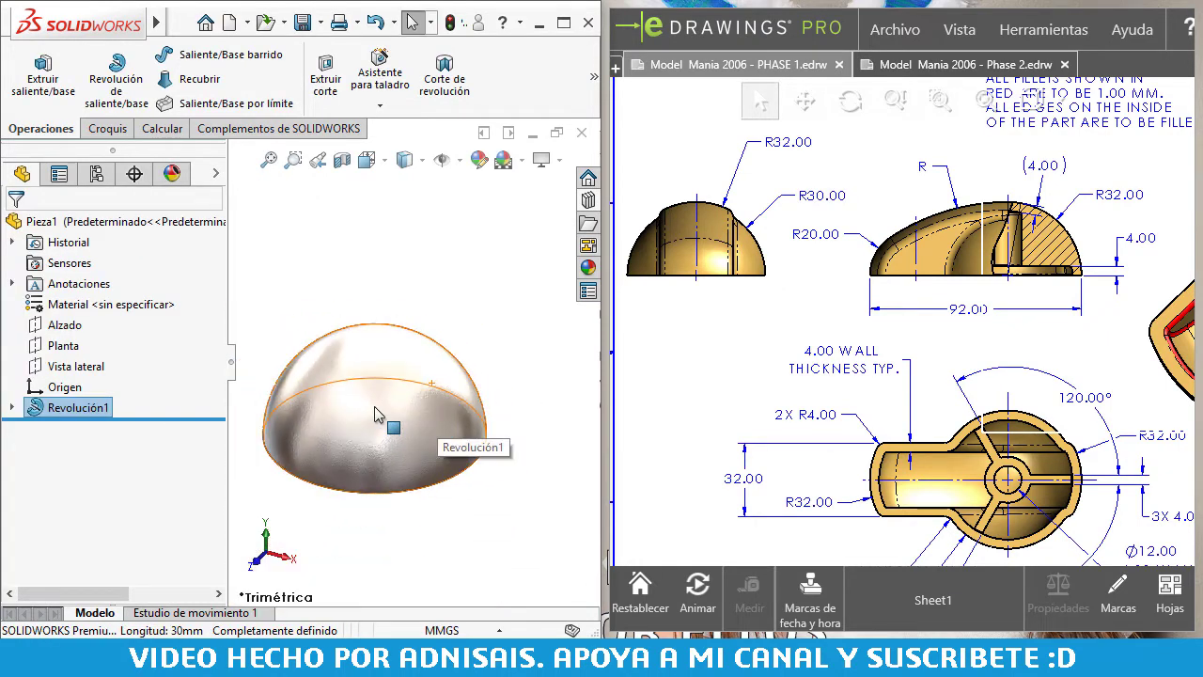
key("f")
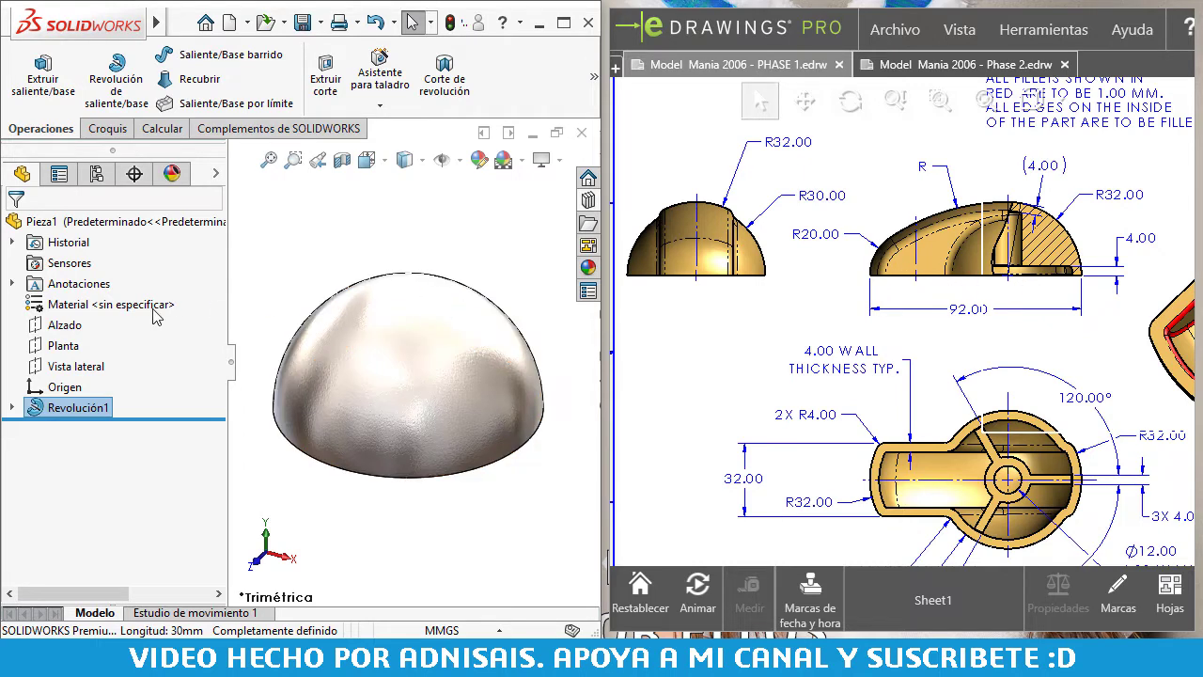
- Start a sketch on the Vista lateral plane and draw a base line closed by two tangent arcs over the dome
left_click(42, 329)
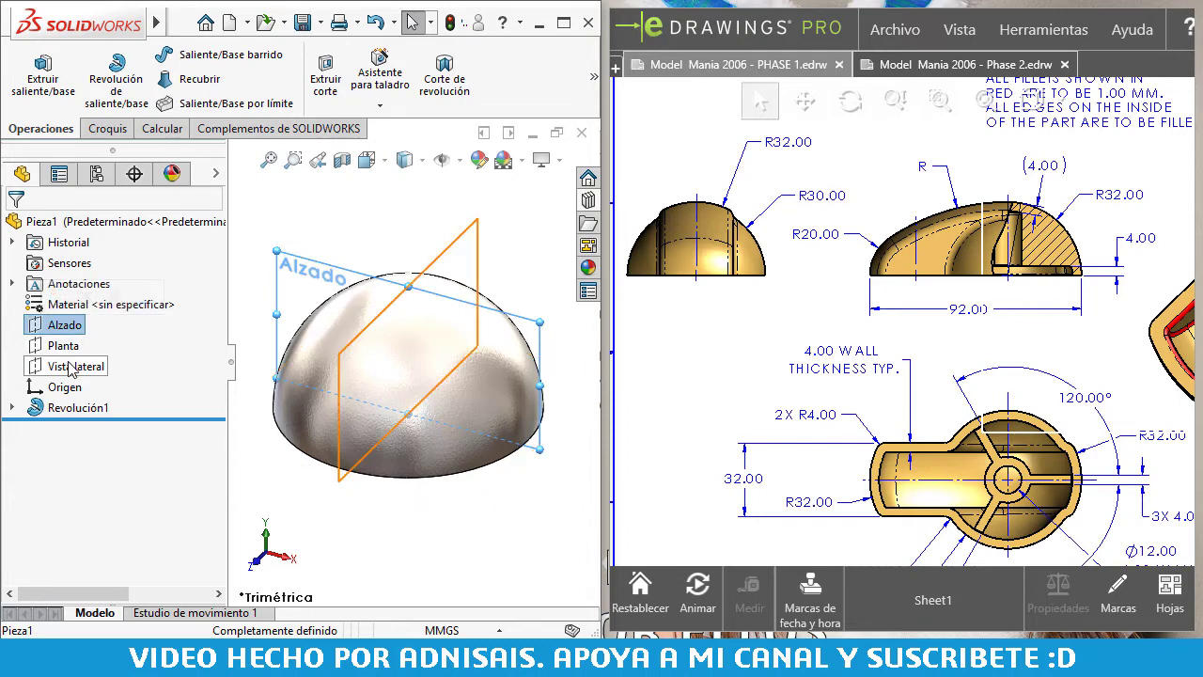
left_click(76, 366)
left_click(92, 340)
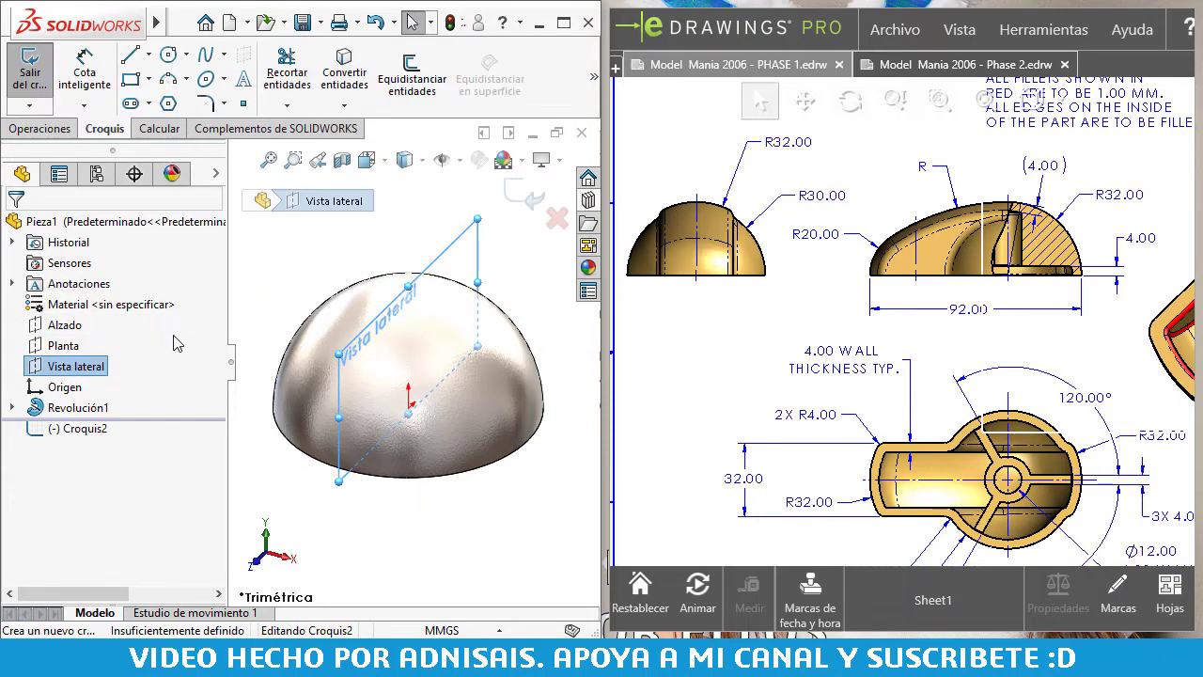
scroll(376, 423, "up", 5)
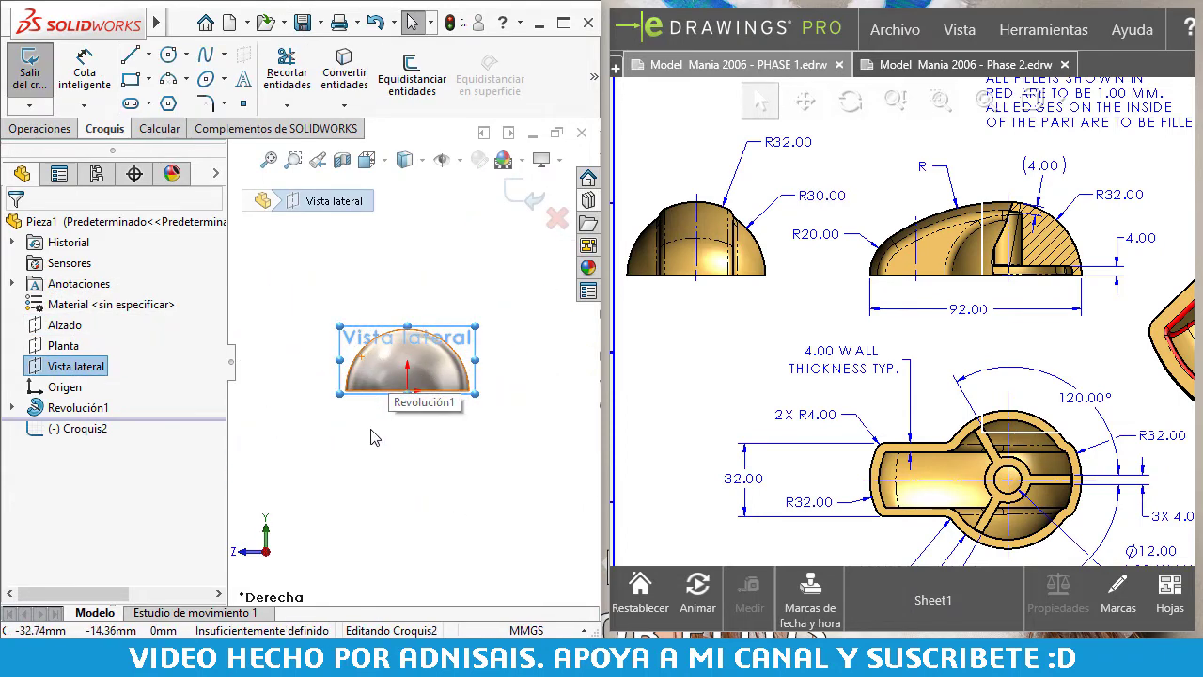
key("l")
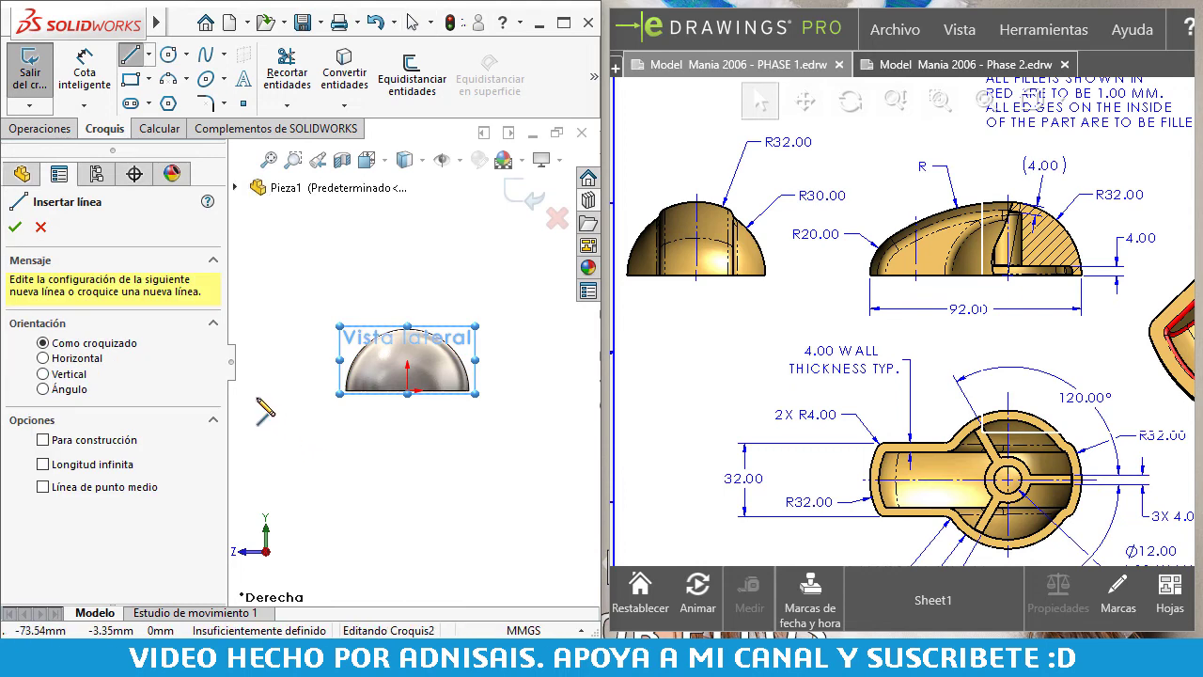
left_click(254, 391)
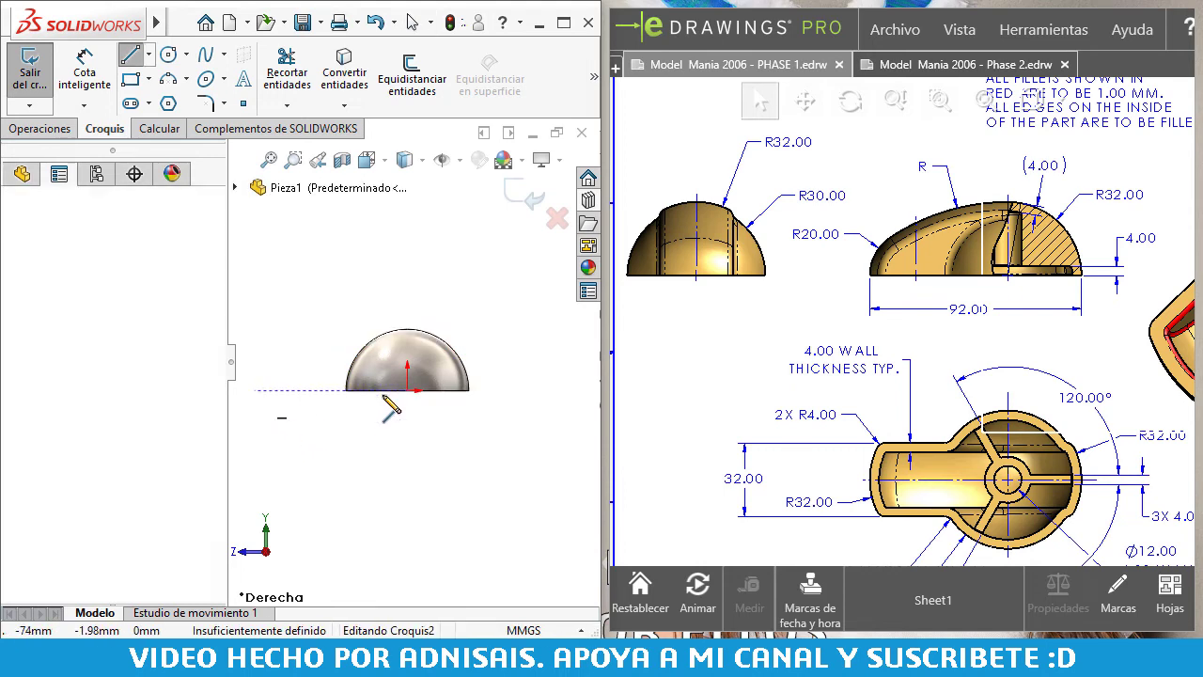
left_click(500, 390)
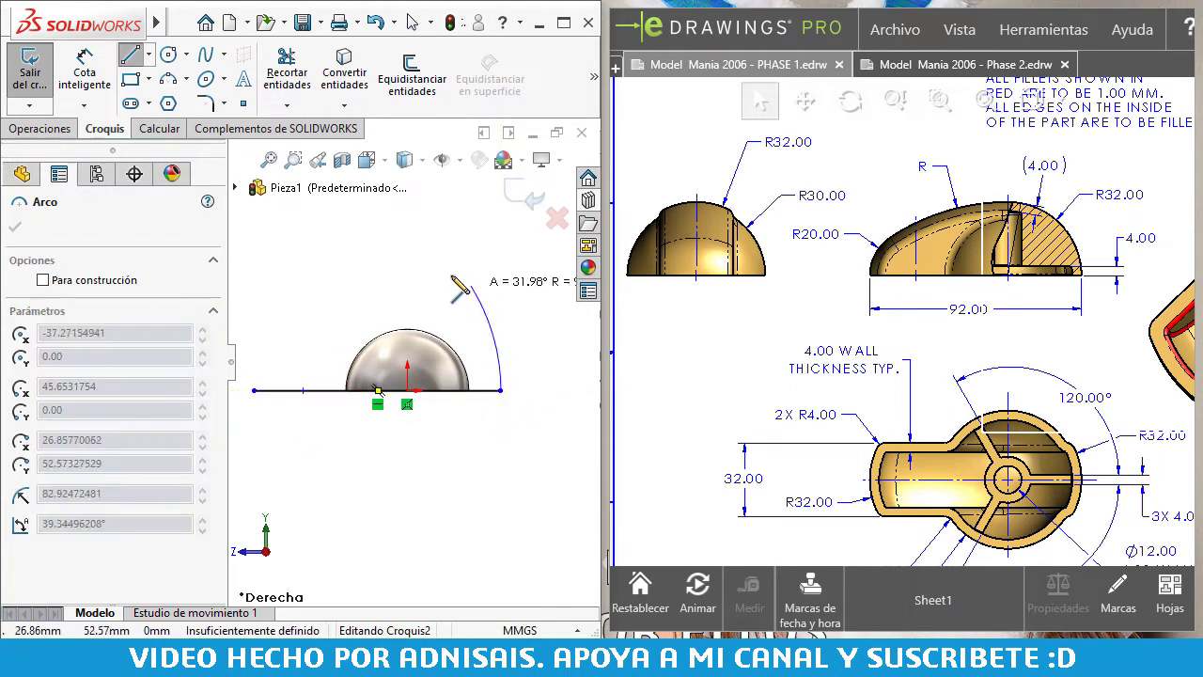
left_click(407, 281)
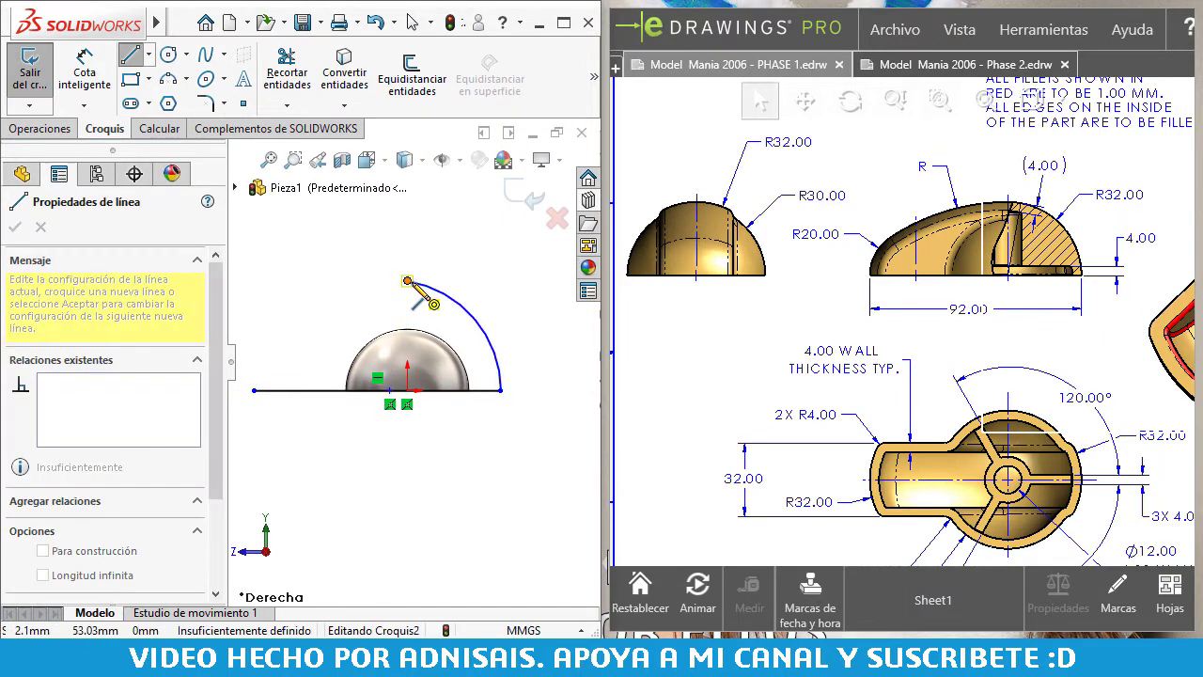
key("a")
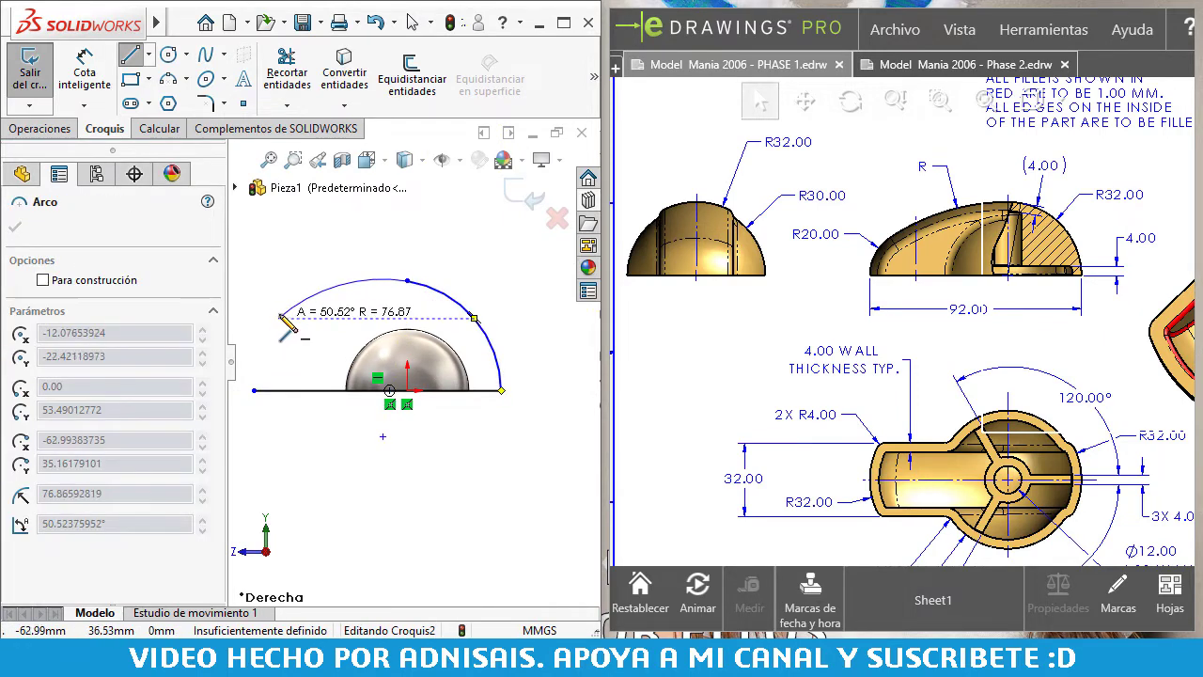
left_click(280, 318)
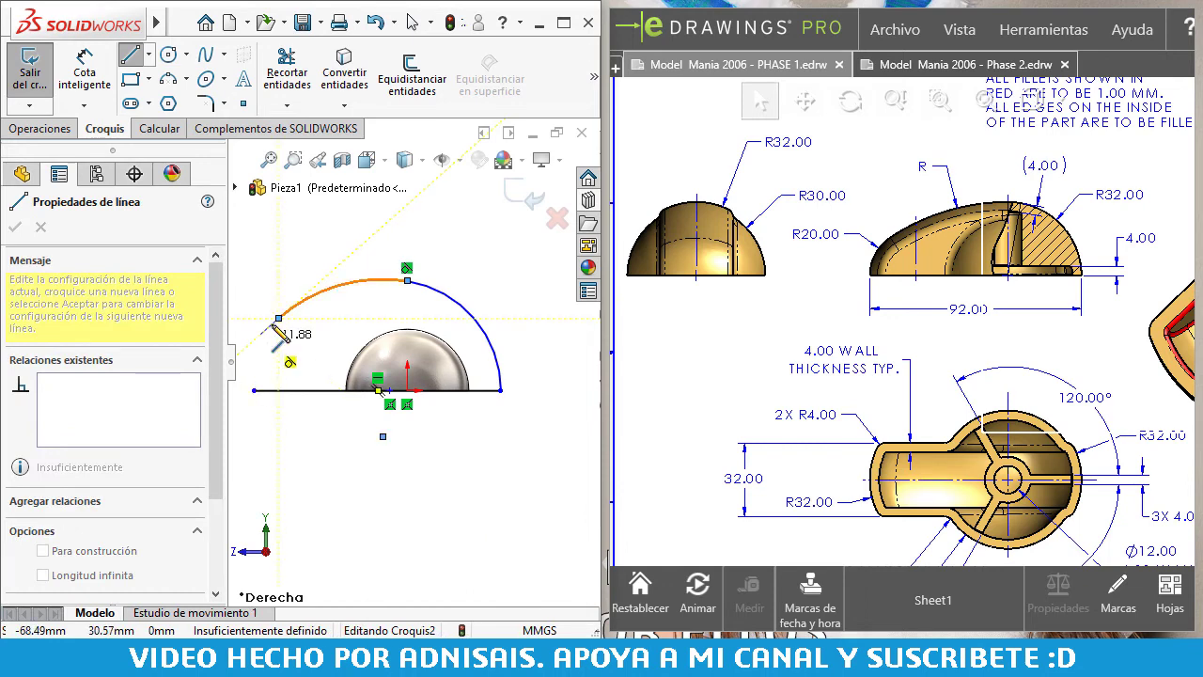
key("a")
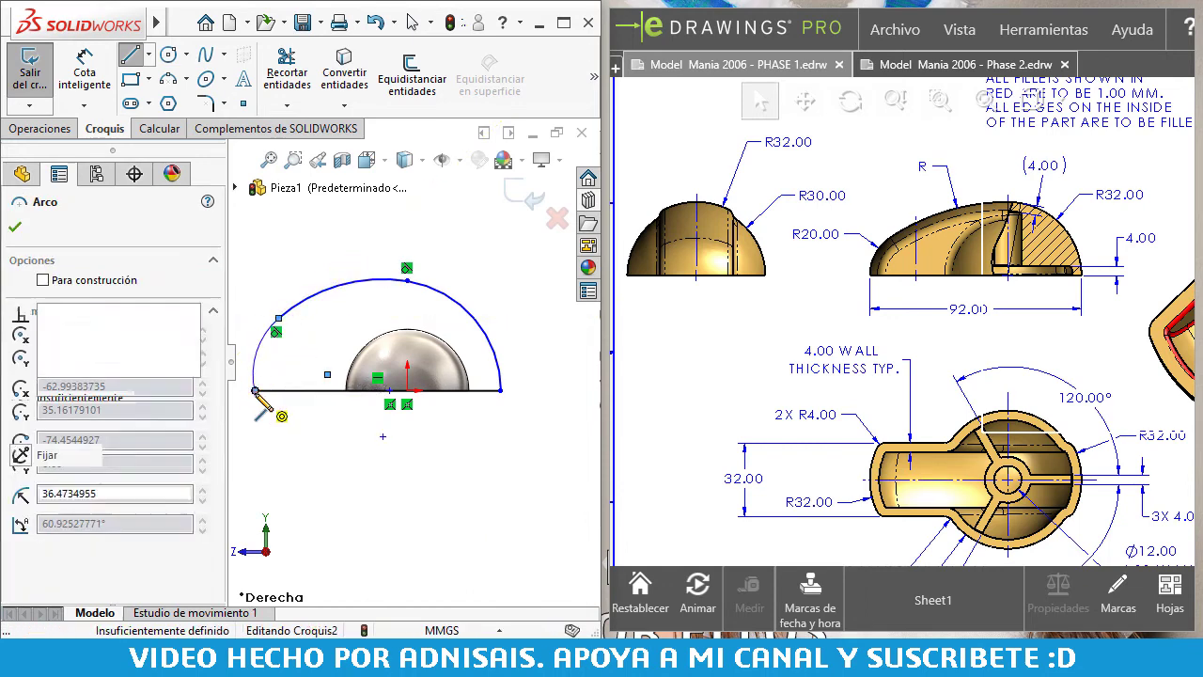
left_click(255, 390)
middle_click_drag(285, 364, 341, 367, "ctrl")
key("Escape")
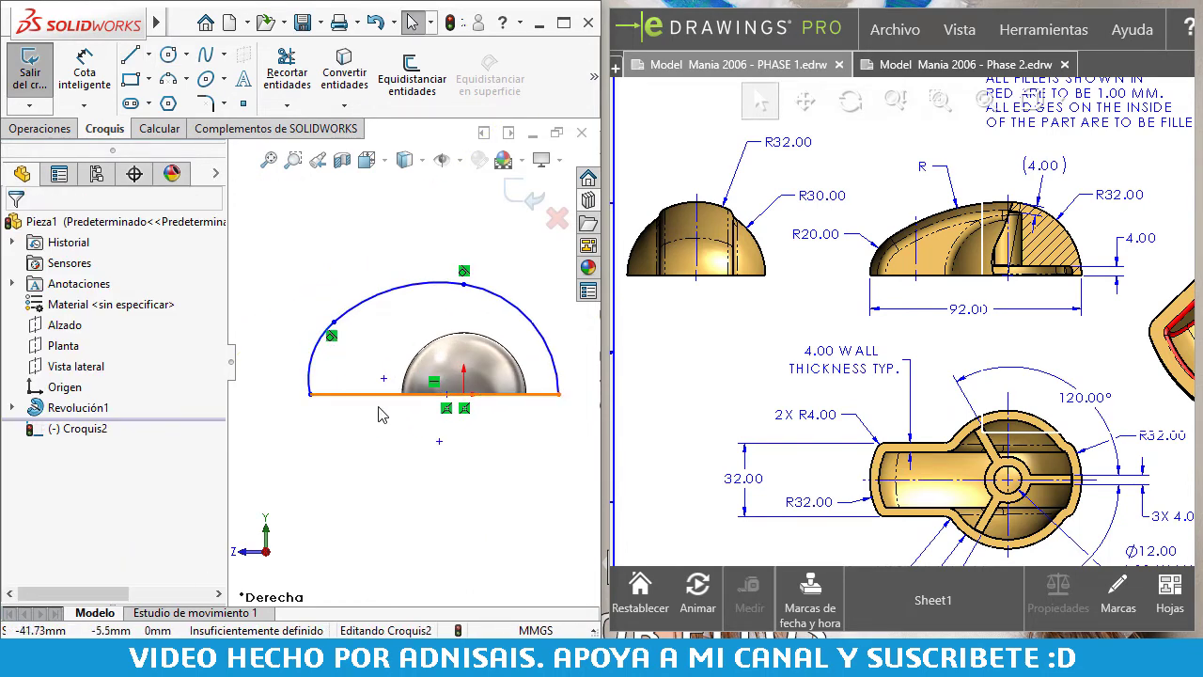
- Constrain the arc centres with Coincident relations to the base line and origin and a Vertical relation
left_click(384, 380)
left_click(387, 393)
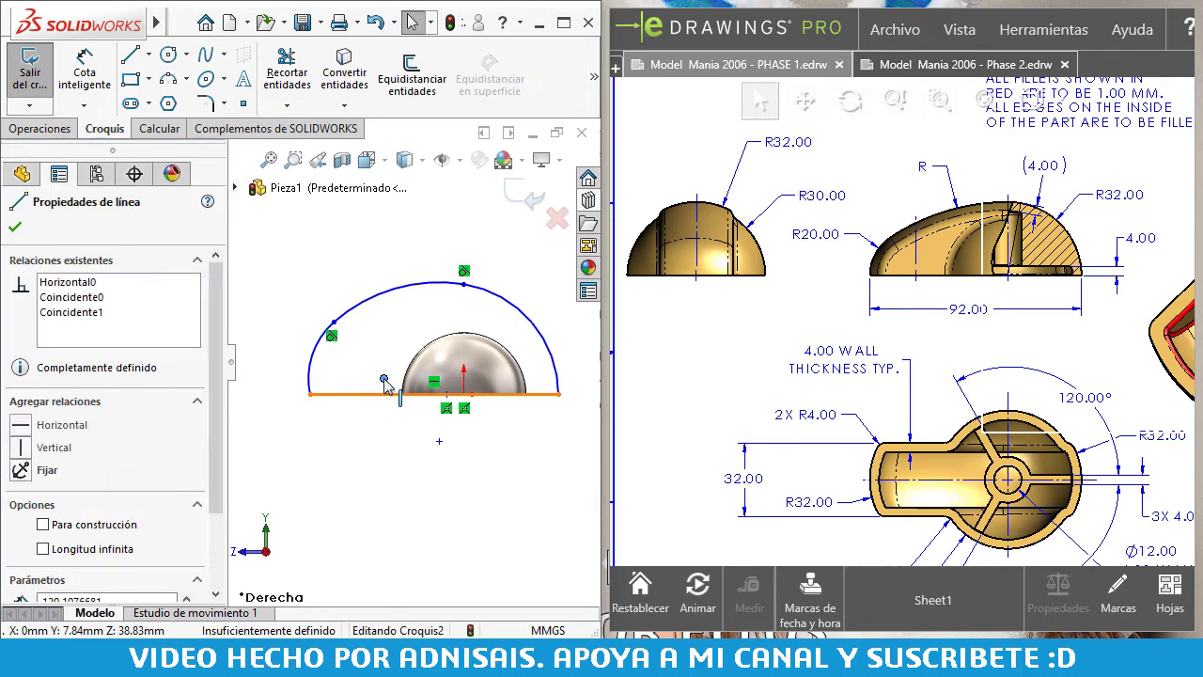
left_click(383, 380, "ctrl")
left_click(445, 313)
left_click(450, 481)
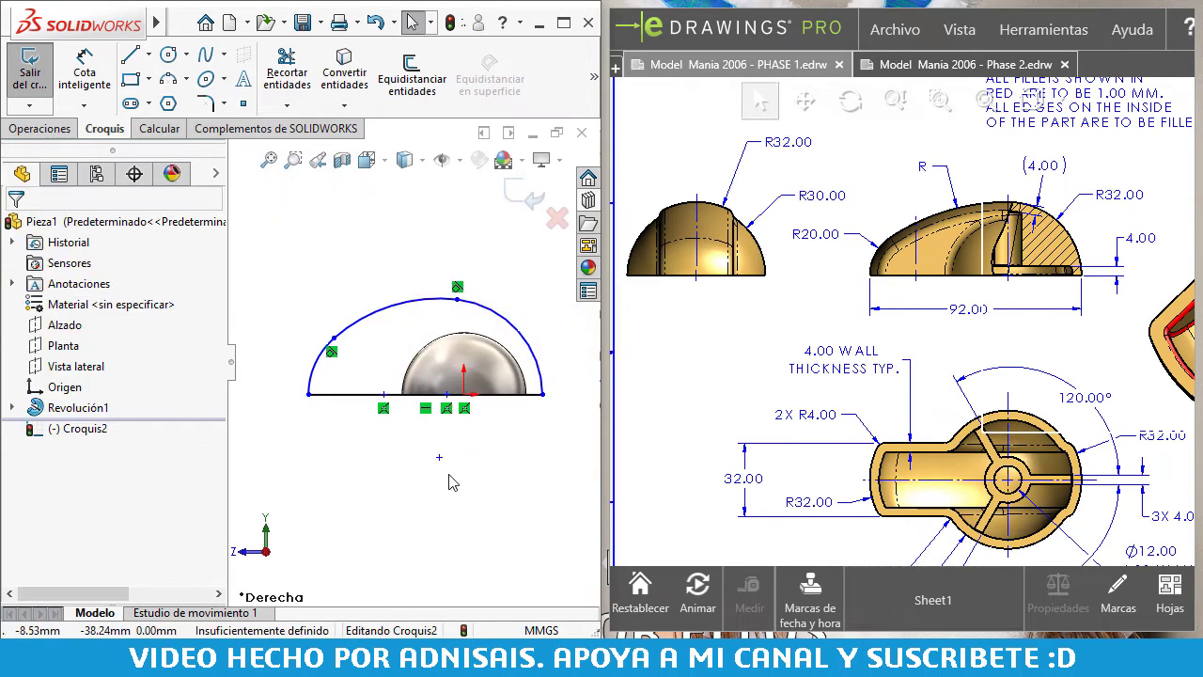
left_click(457, 298)
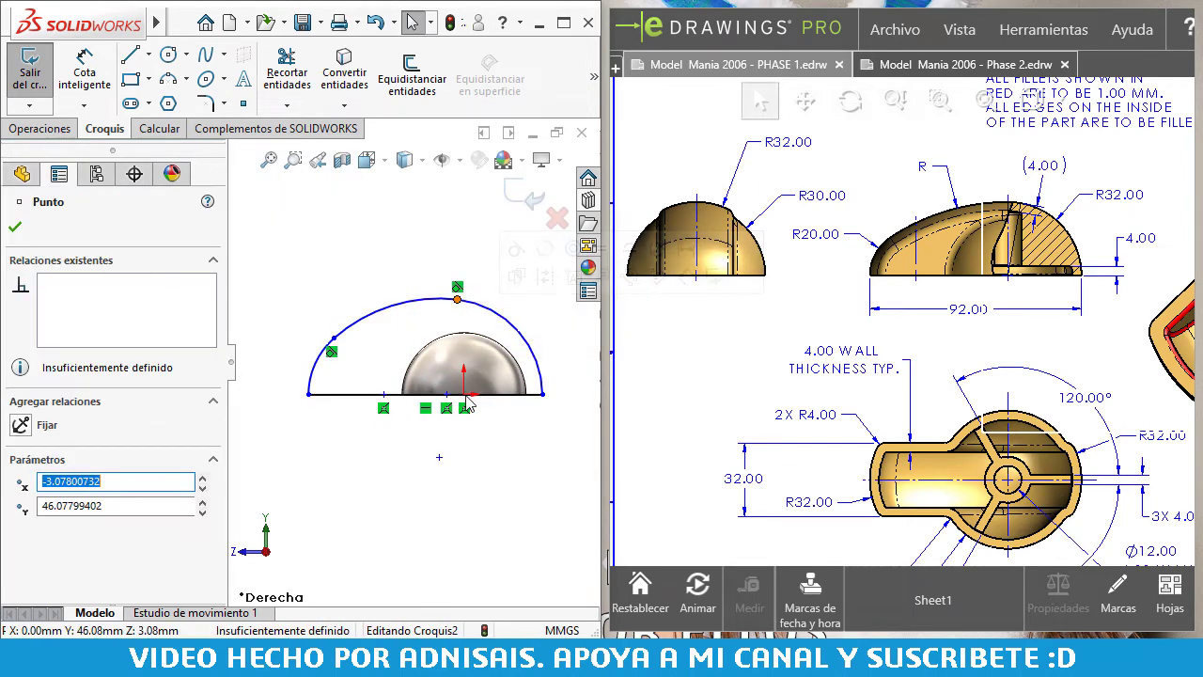
left_click_drag(467, 399, 464, 394)
left_click(480, 309)
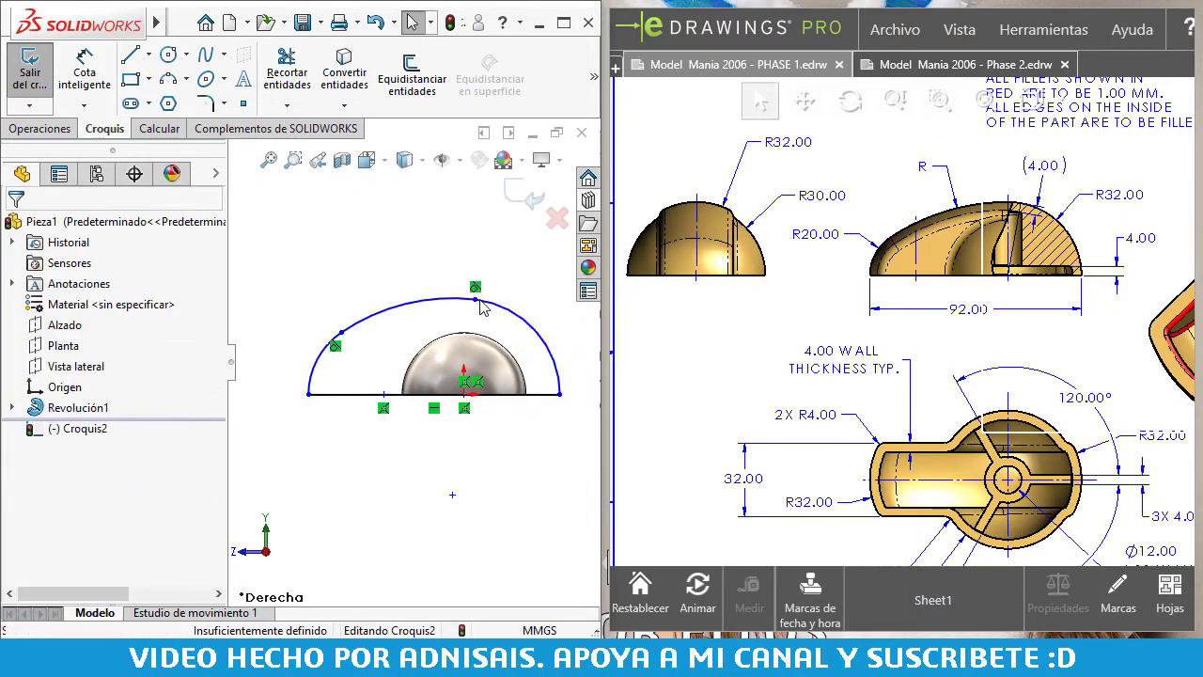
left_click(476, 299)
left_click(463, 394, "ctrl")
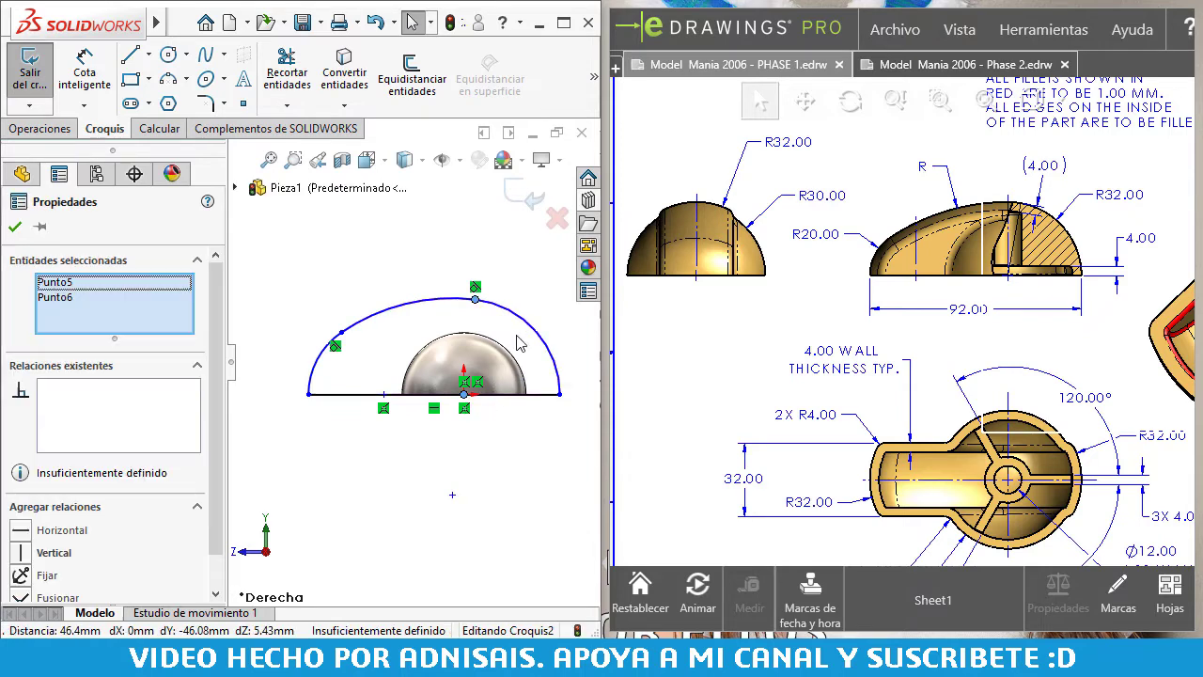
left_click(547, 313)
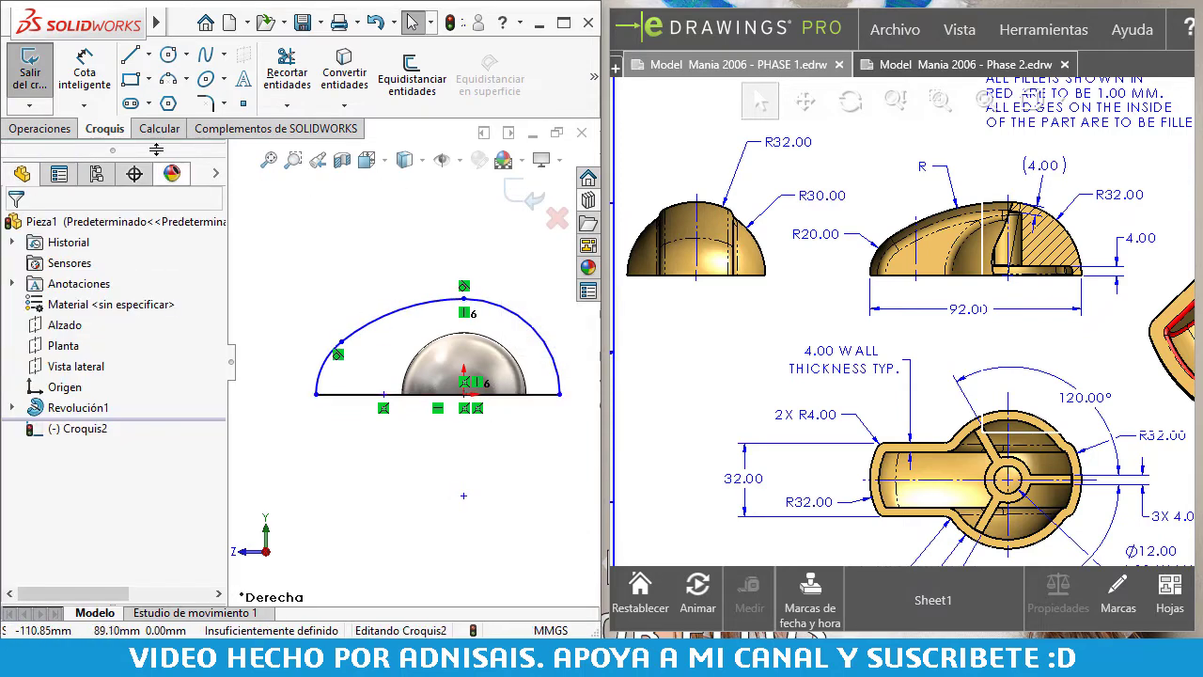
- Dimension the right arc R32, the left arc R20 and the base line 92 mm
left_click(567, 349)
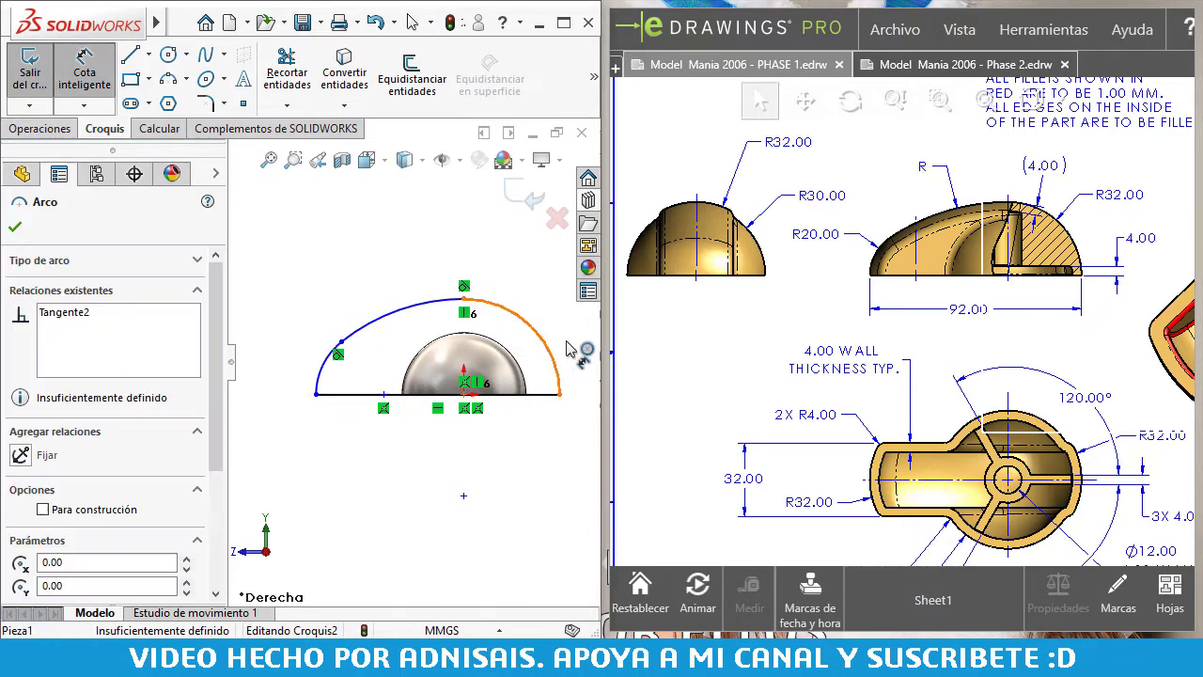
left_click(569, 346)
type("32")
key("Return")
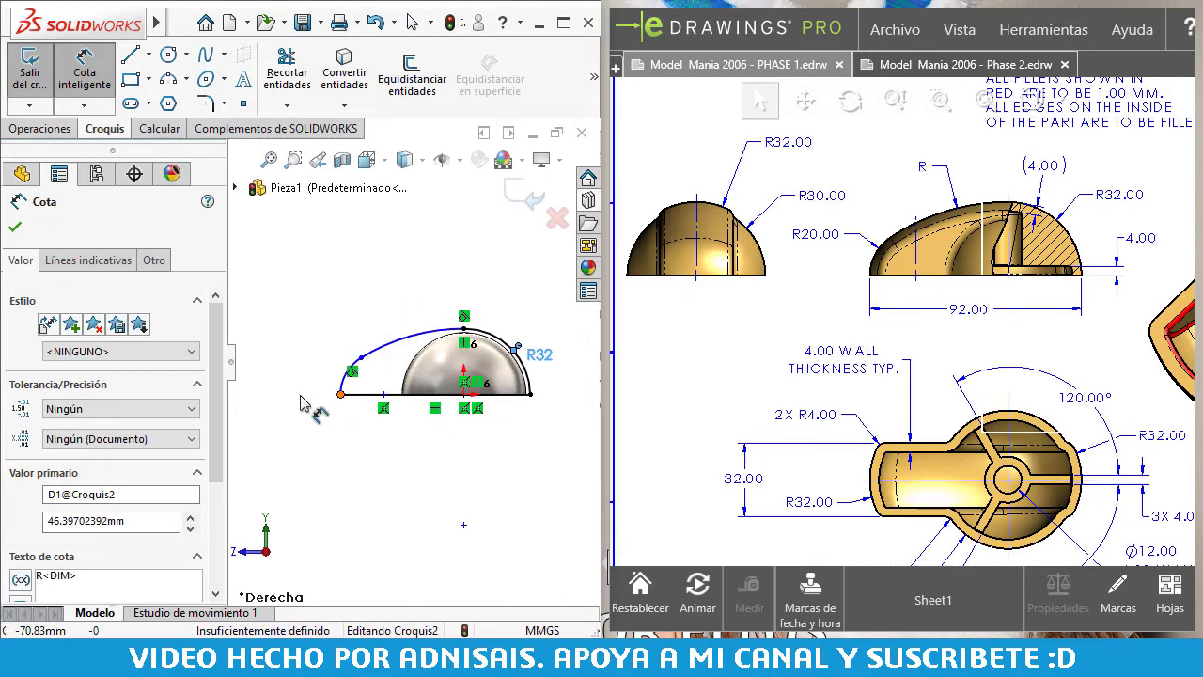
left_click(346, 376)
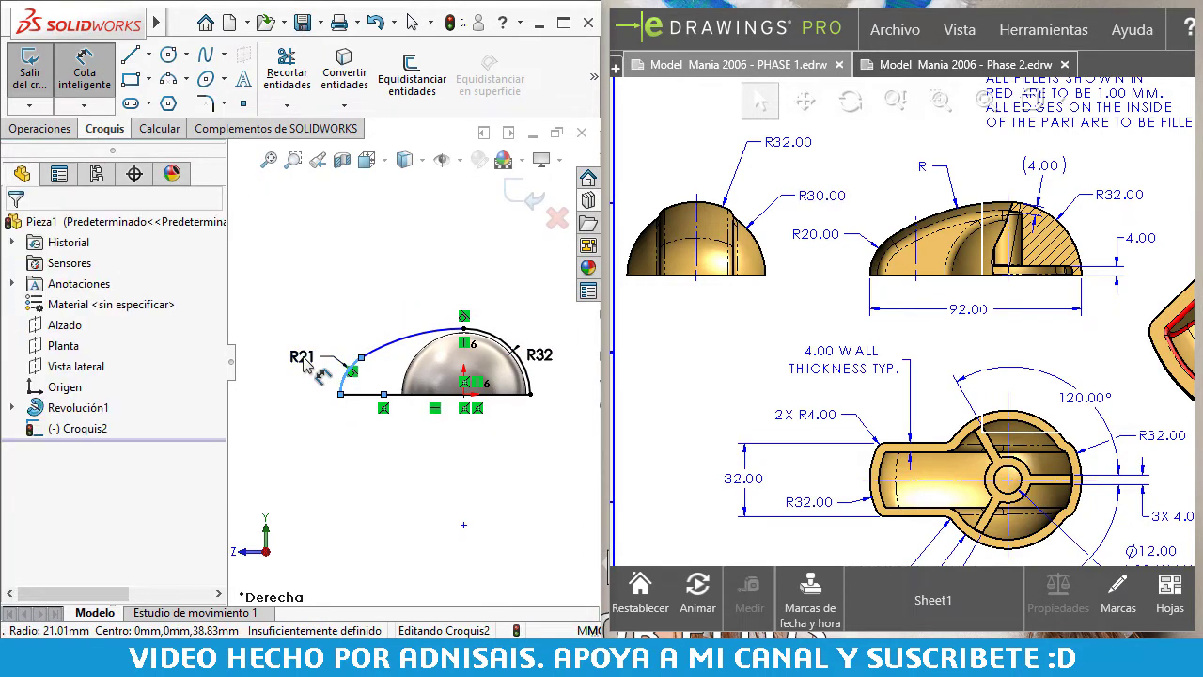
left_click(303, 365)
type("20")
key("Return")
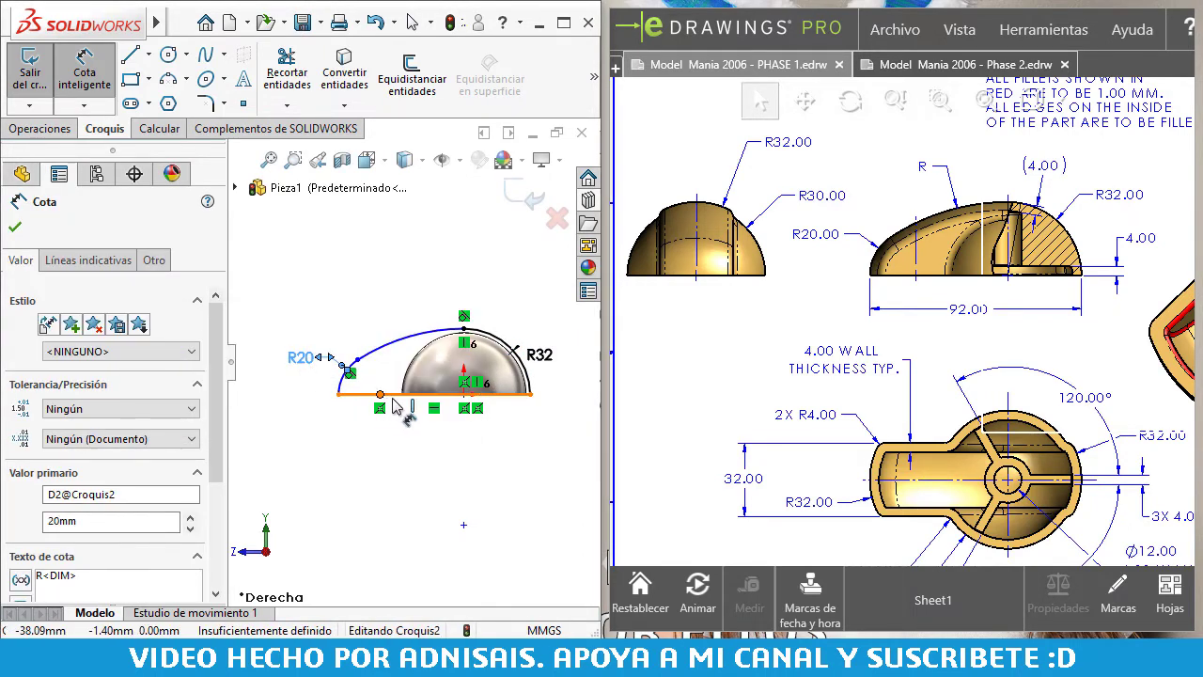
left_click(395, 399)
left_click(450, 461)
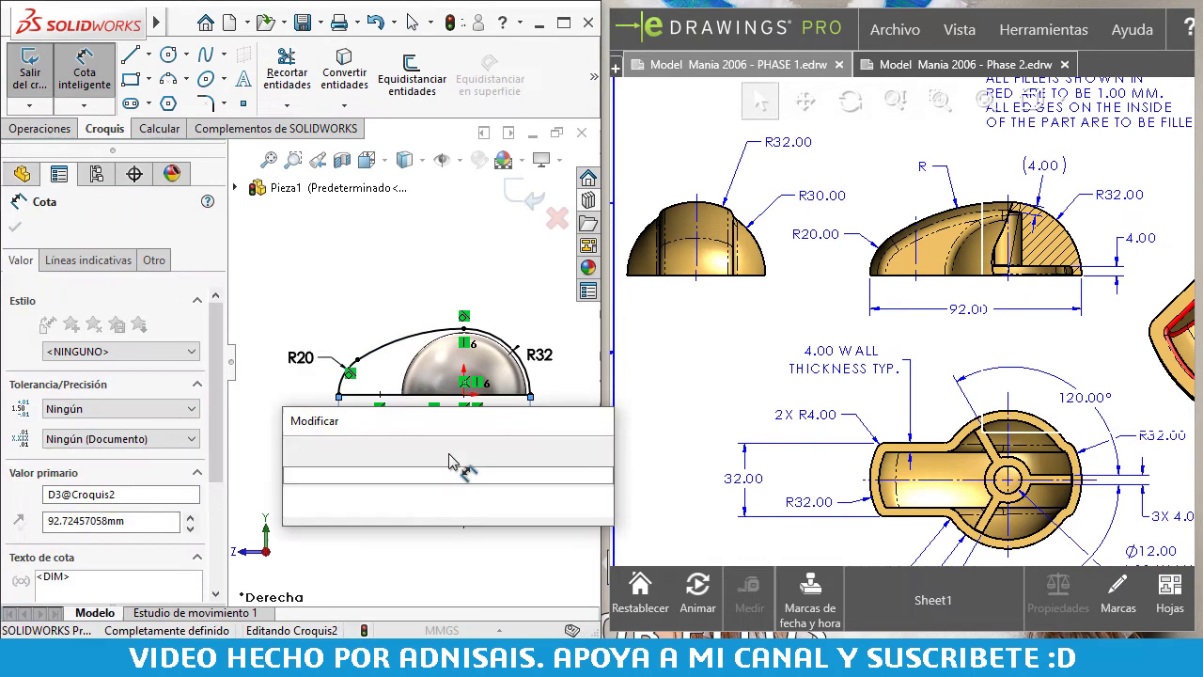
type("92")
key("Return")
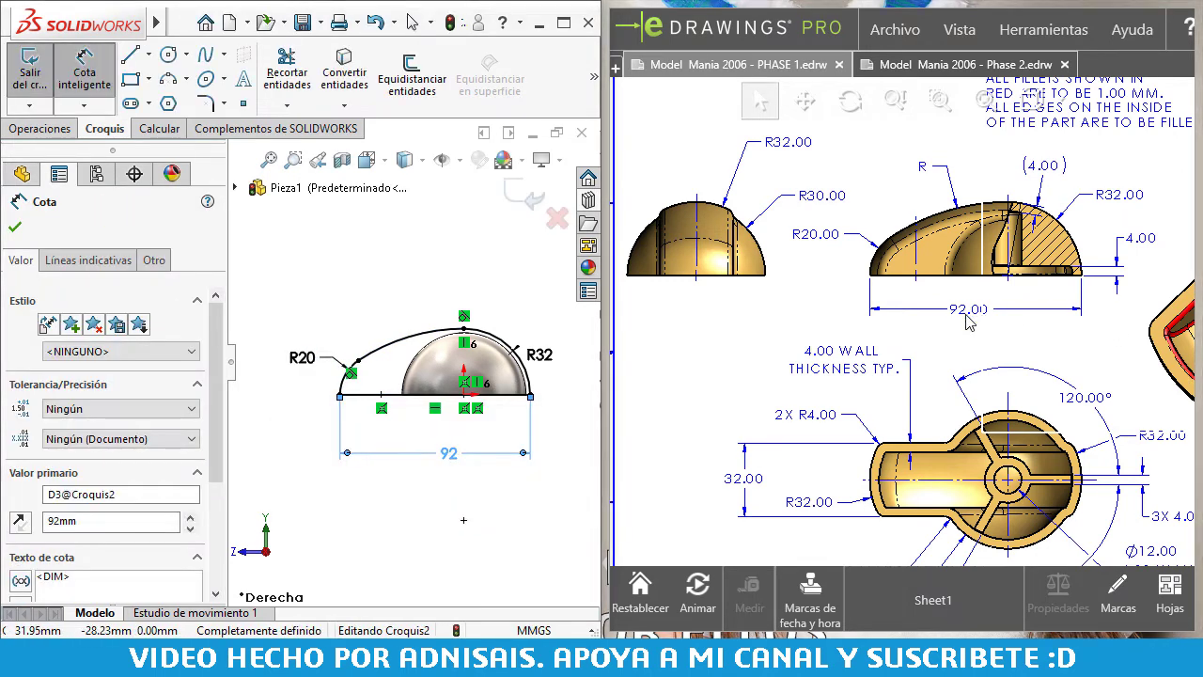
key("Escape")
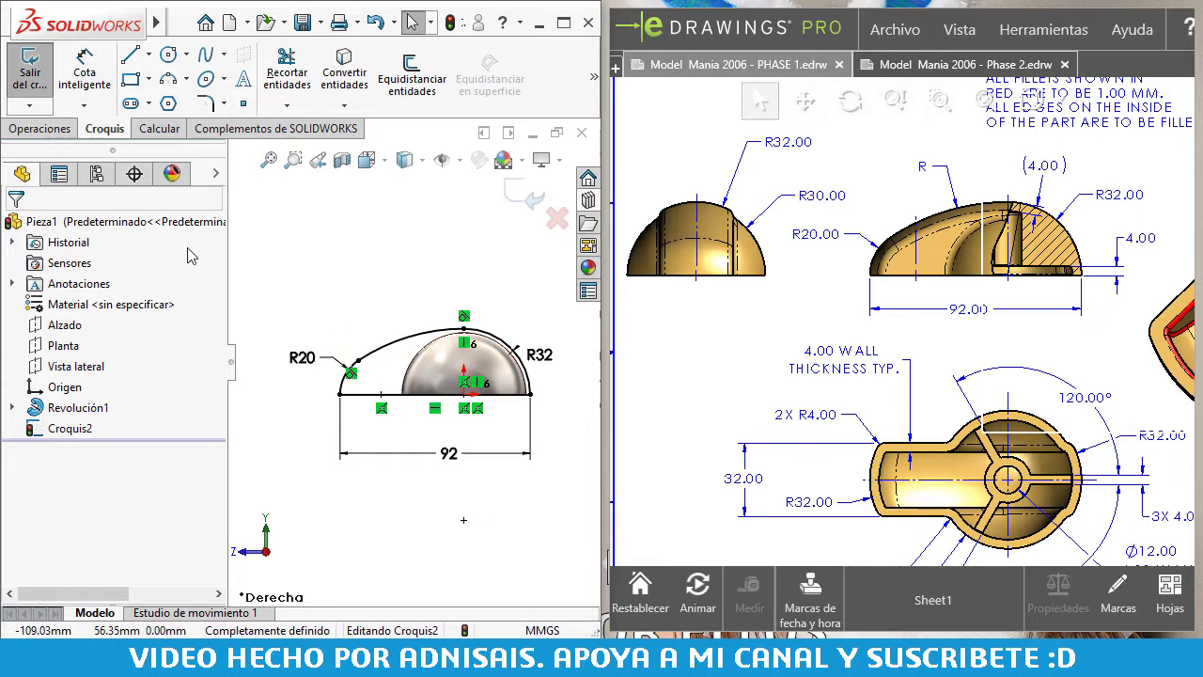
- Boss-extrude the arched profile symmetrically about the sketch plane and orbit to inspect the merged block
left_click(59, 134)
left_click(53, 89)
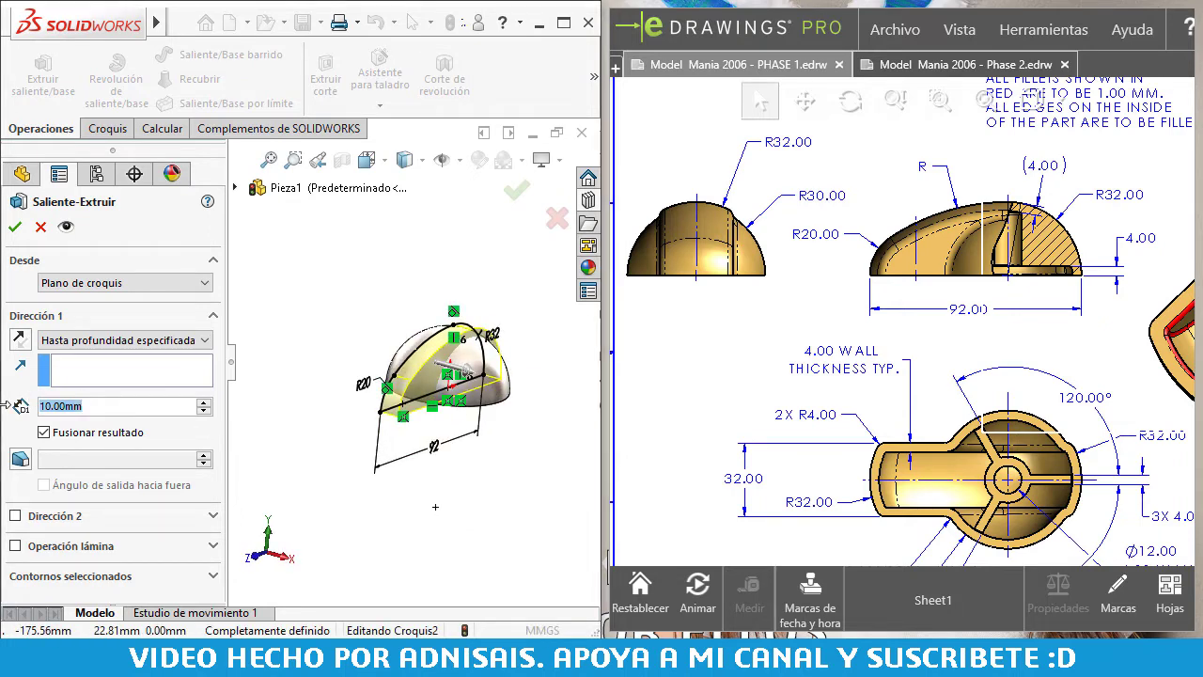
left_click(94, 341)
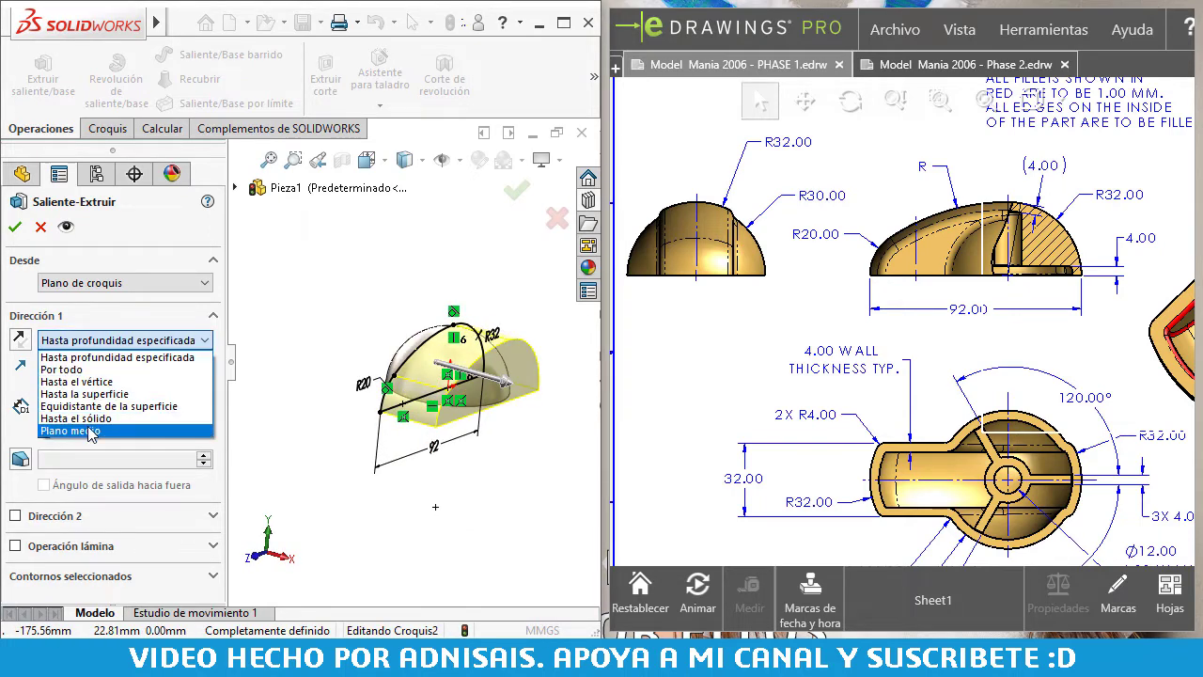
left_click(90, 430)
mouse_move(306, 423)
middle_mouse_down()
mouse_move(452, 439)
mouse_move(414, 376)
middle_mouse_up()
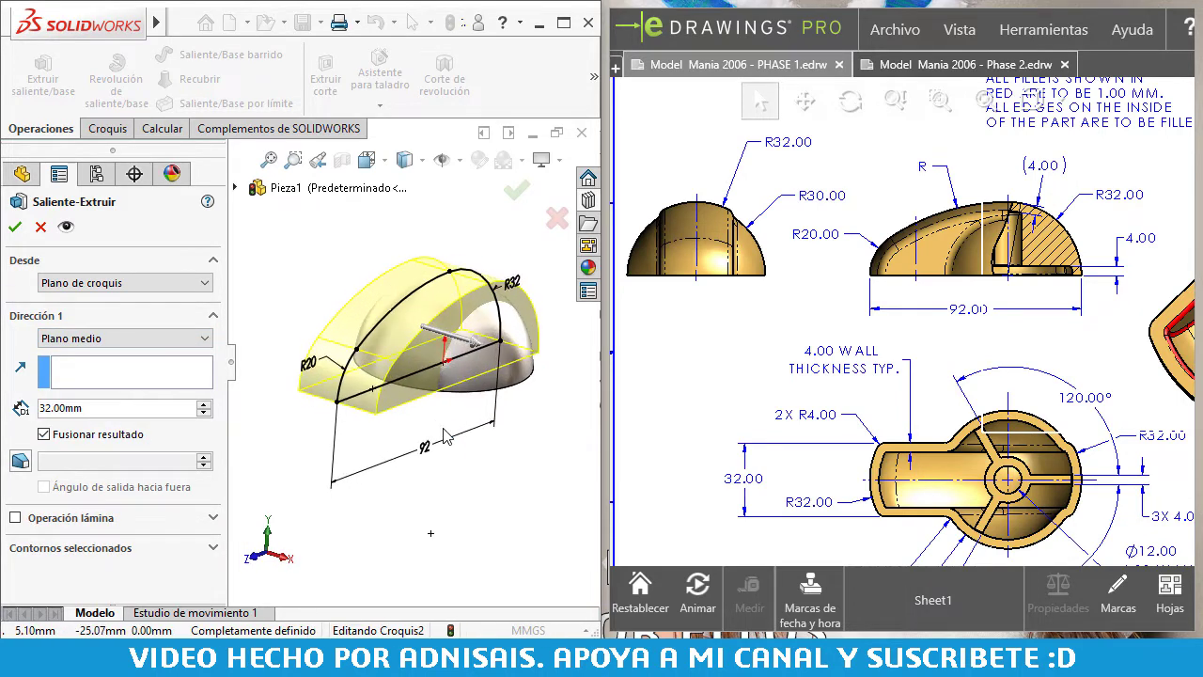
left_click(15, 226)
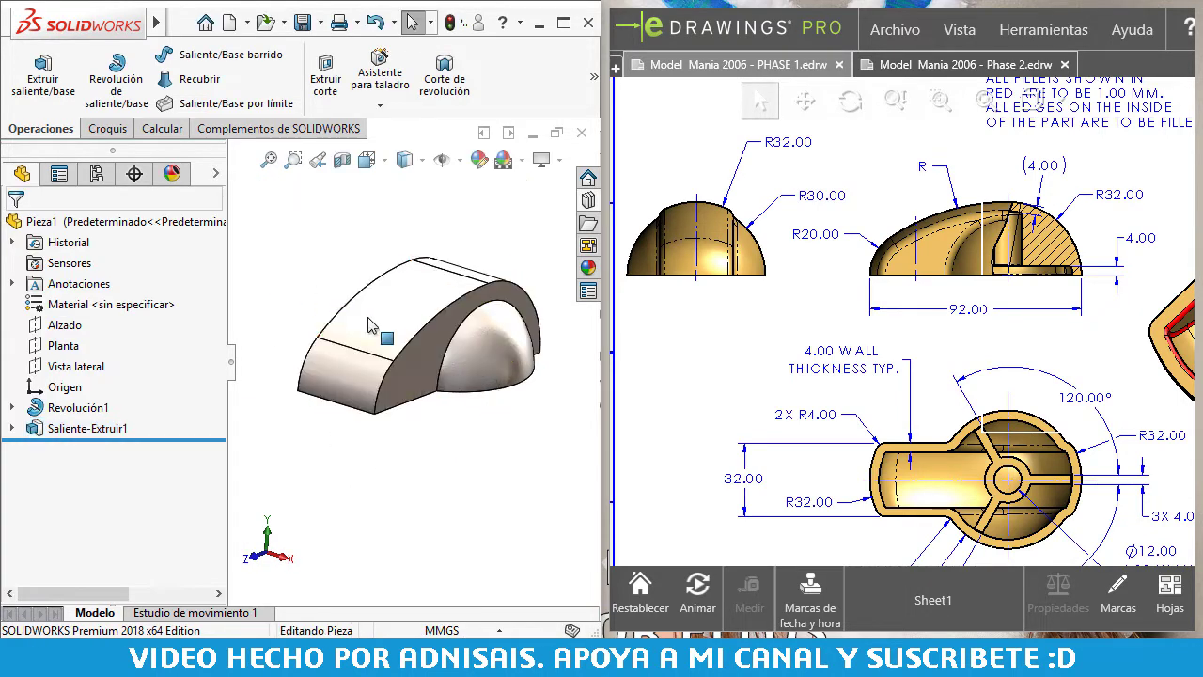
middle_click_drag(381, 335, 320, 288)
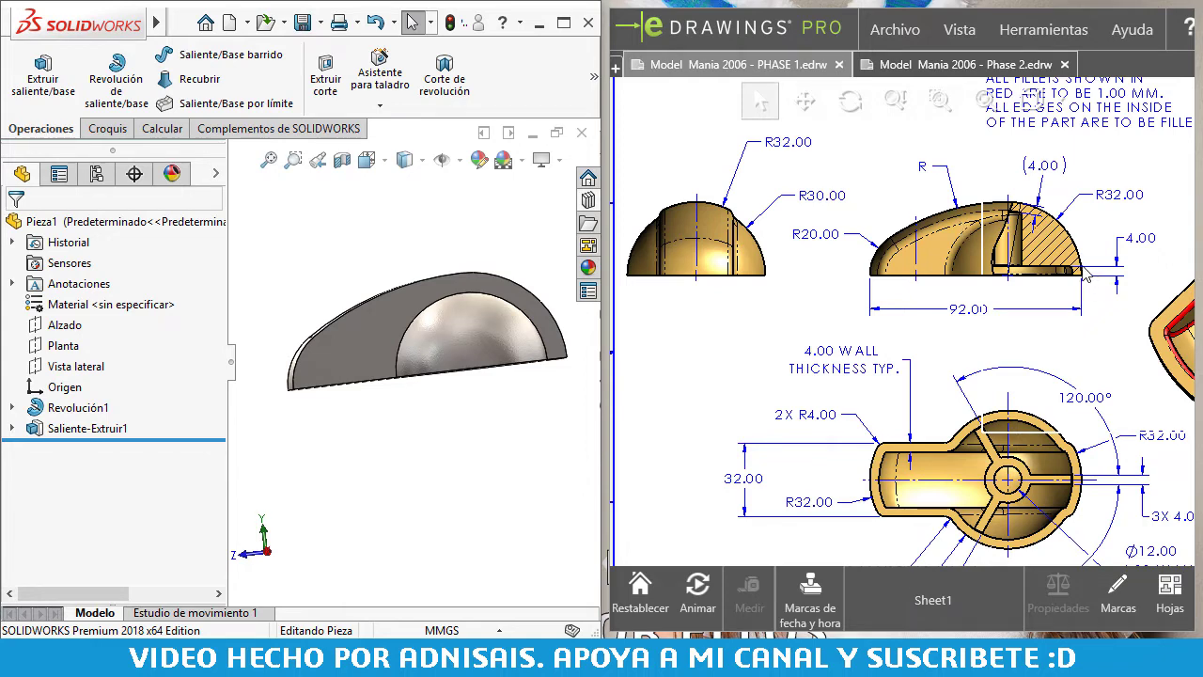
middle_click_drag(345, 268, 197, 336)
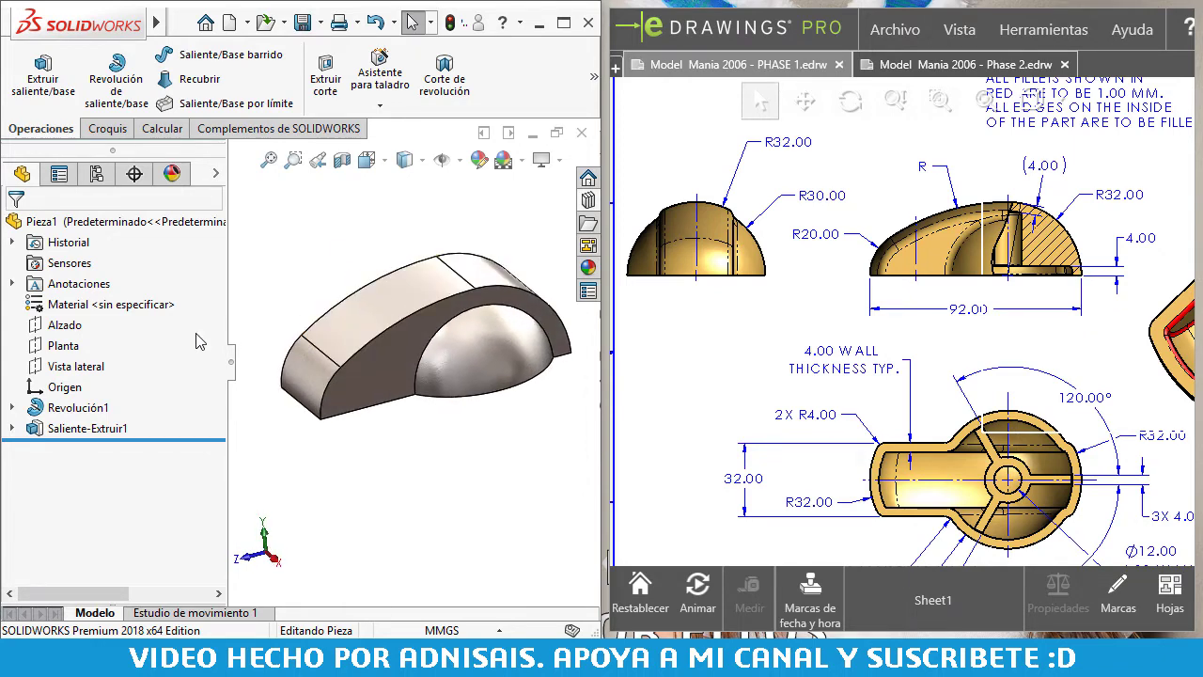
- Start a sketch on Planta and draw a three-point arc across the block end, tangent to its edge
left_click(43, 348)
left_click(57, 317)
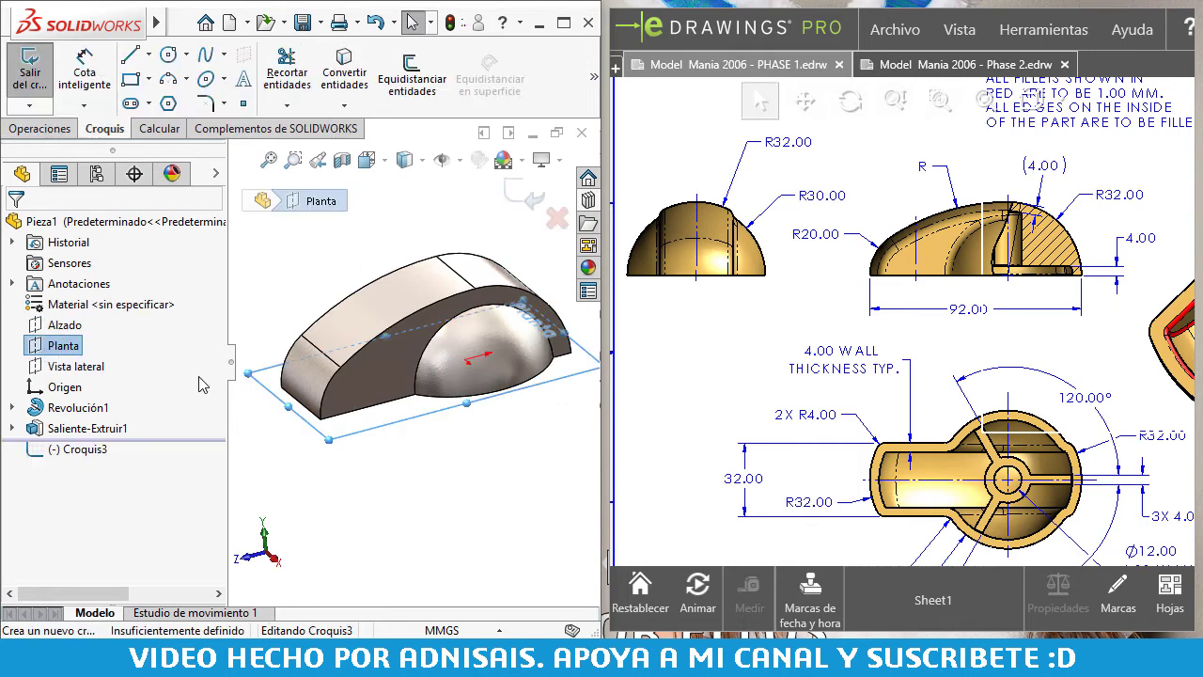
scroll(398, 273, "down", 2)
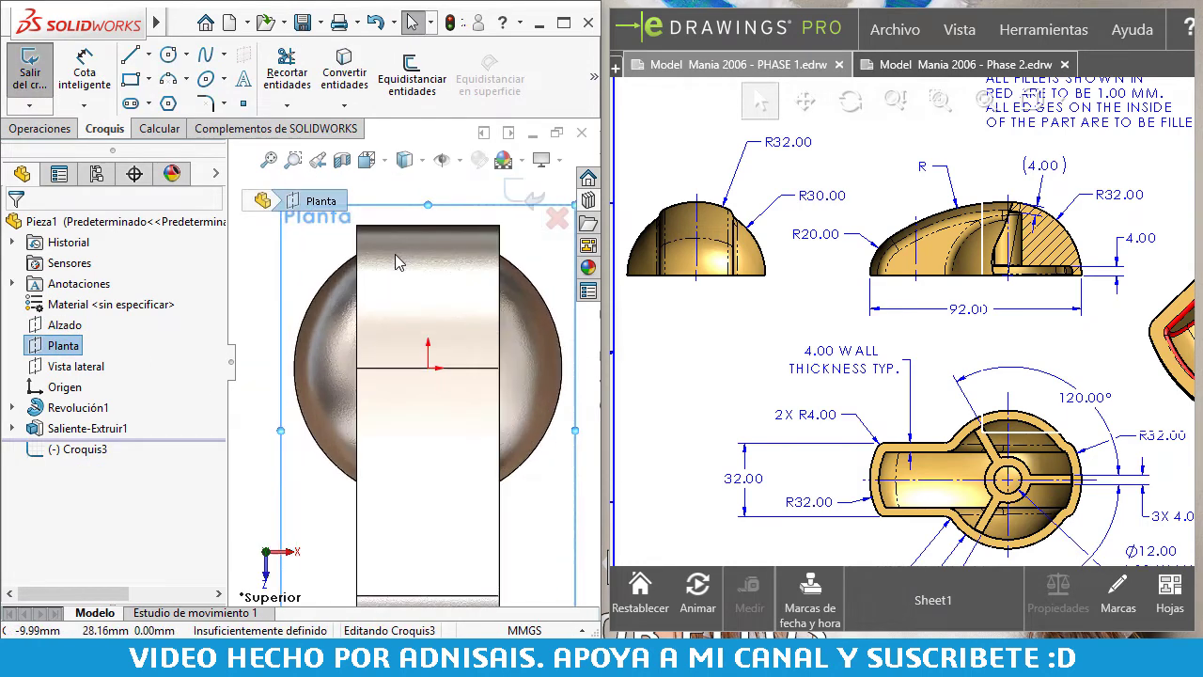
left_click(168, 79)
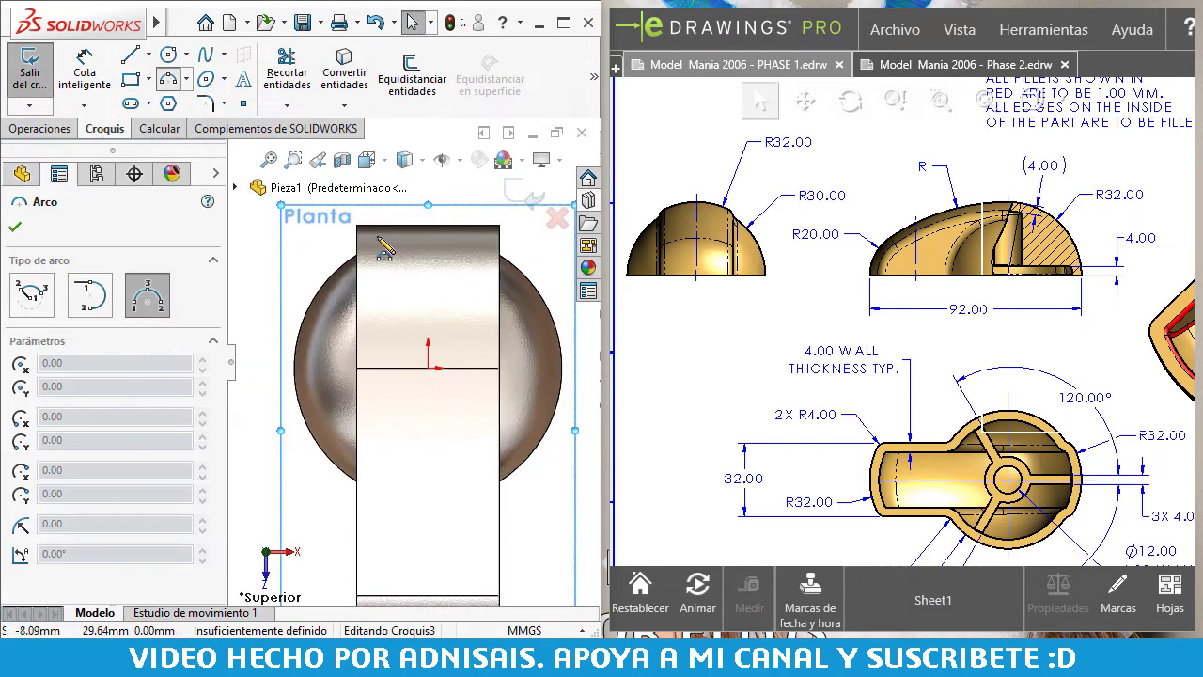
left_click(358, 244)
left_click(499, 244)
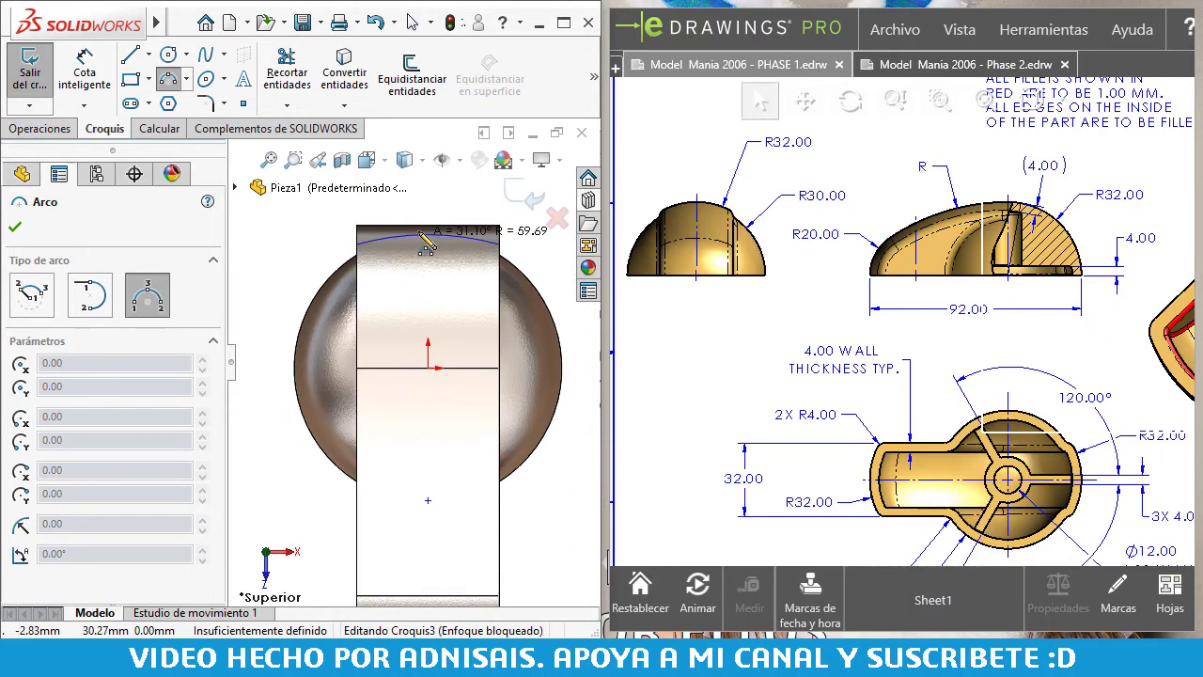
left_click(433, 228)
key("Escape")
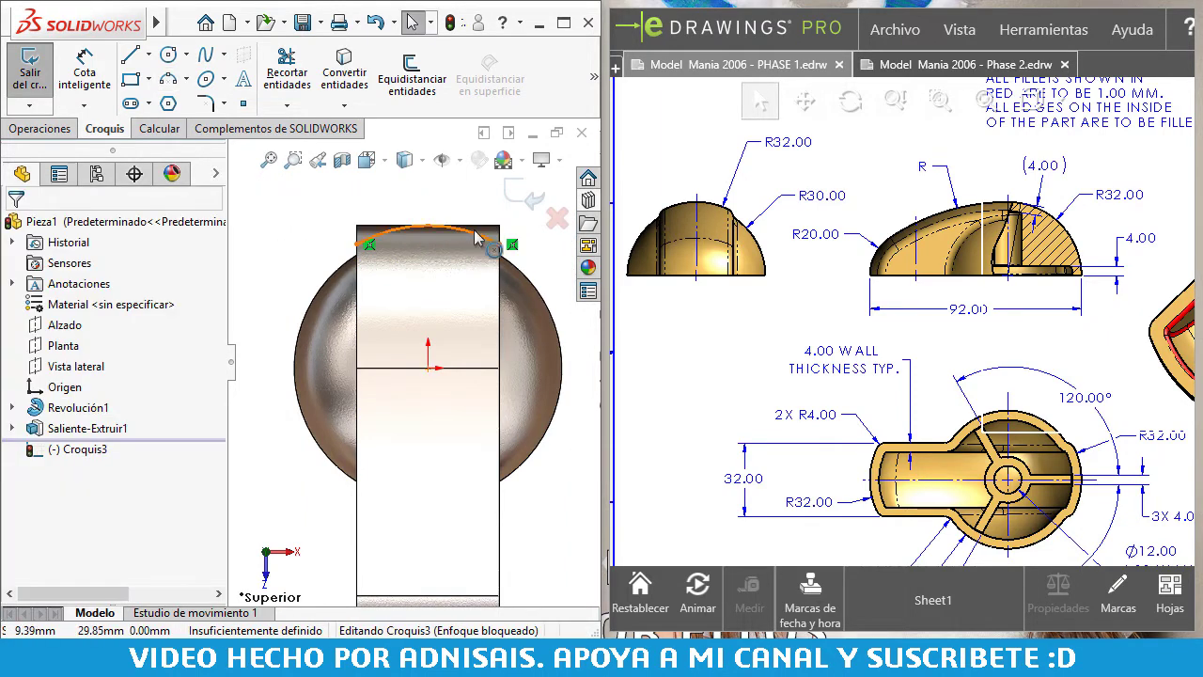
left_click(486, 235)
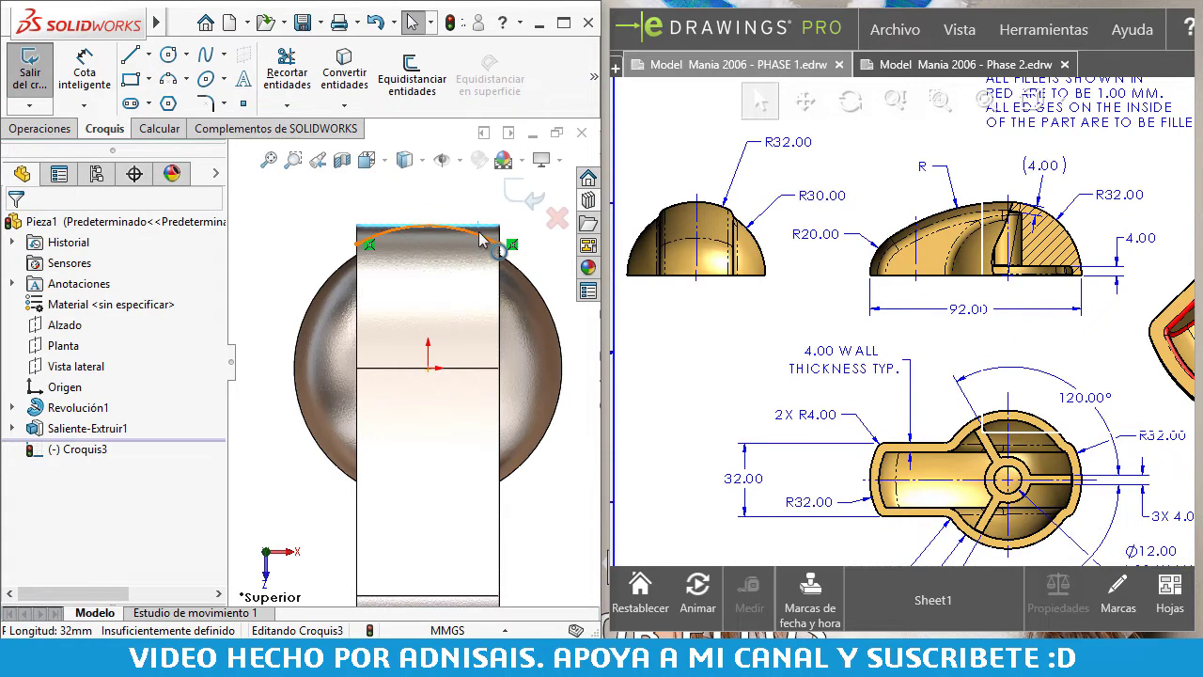
left_click(498, 249, "ctrl")
left_click(524, 174)
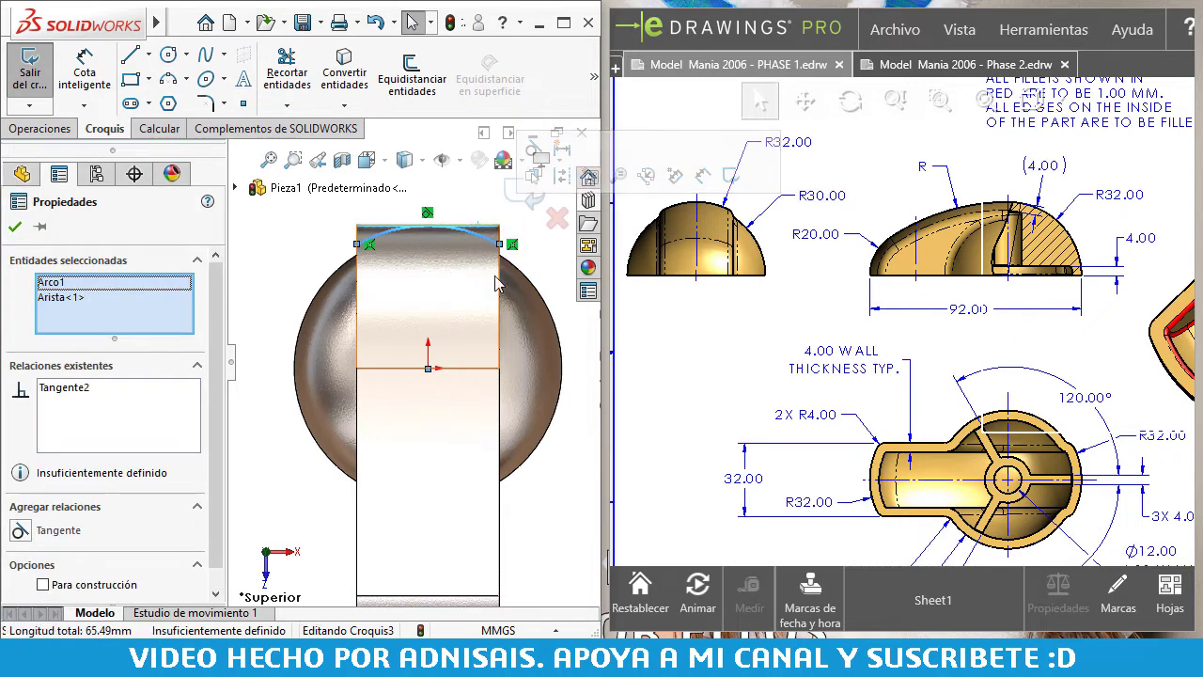
left_click(557, 303)
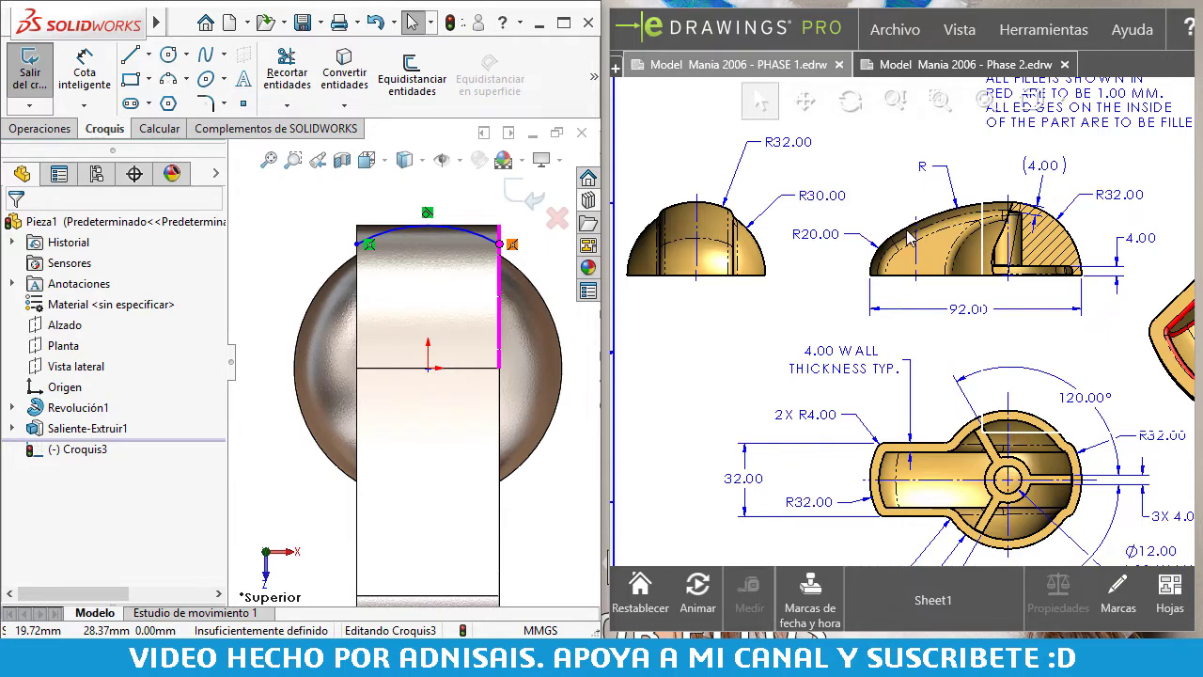
- Close the arc into a profile with two vertical lines and a horizontal top line
left_click(358, 246)
left_click(498, 244, "ctrl")
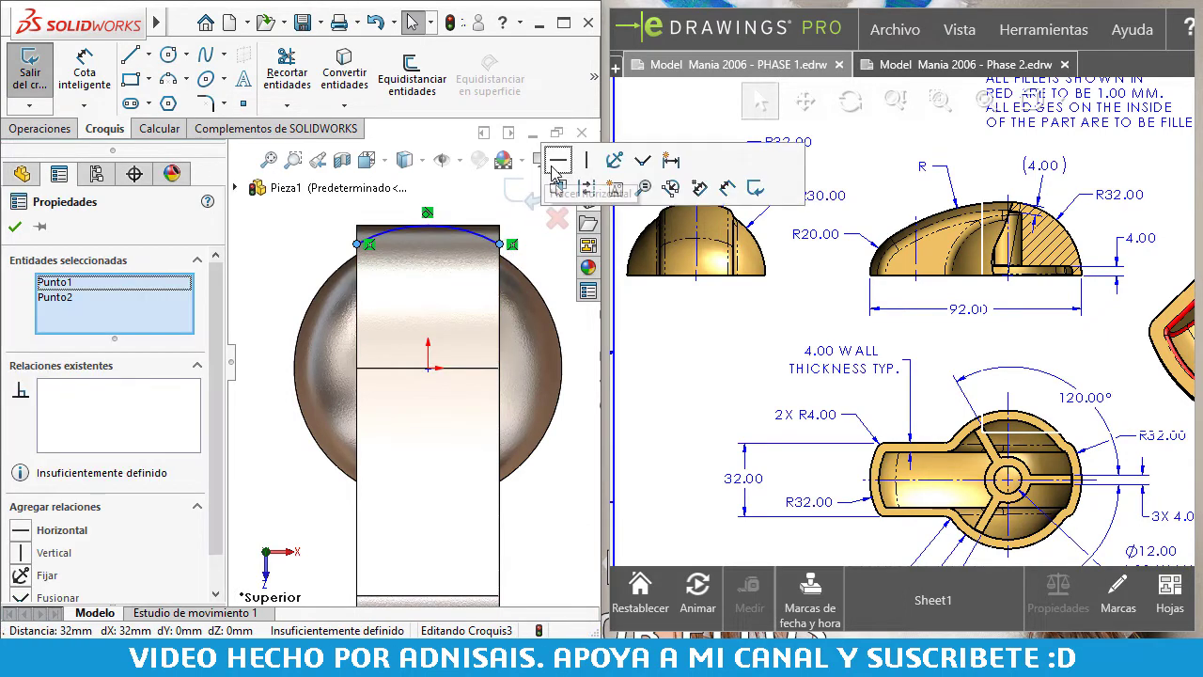
key("Escape")
right_click_drag(292, 273, 348, 249)
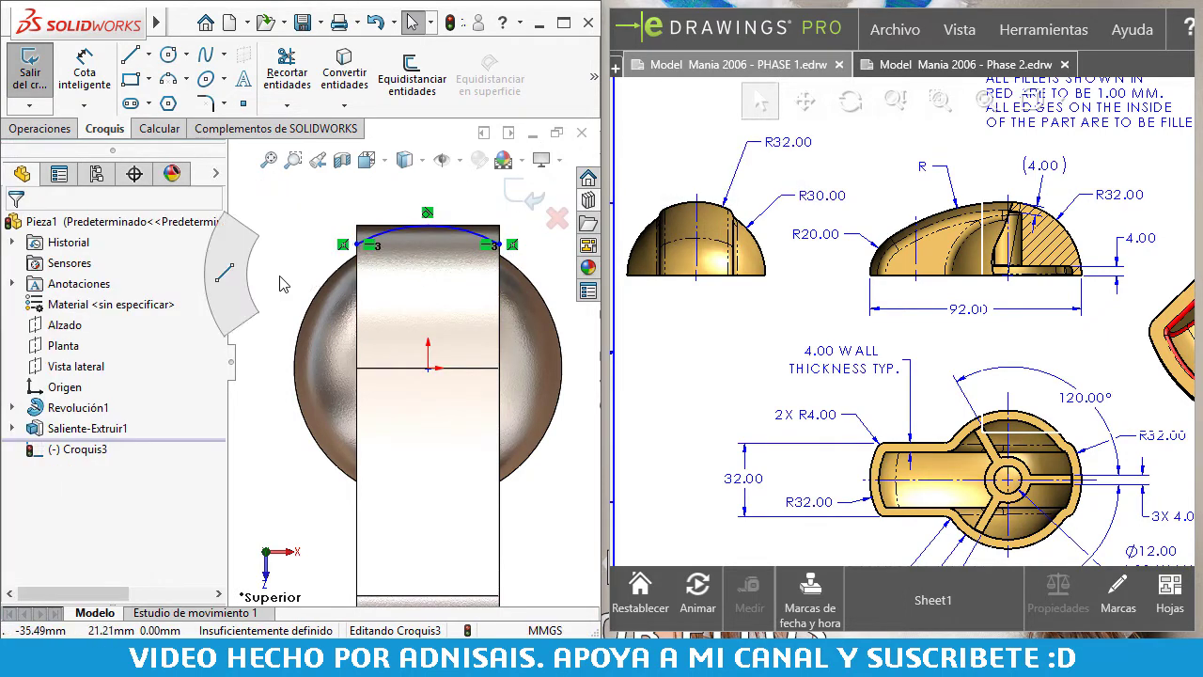
left_click(358, 245)
left_click(356, 203)
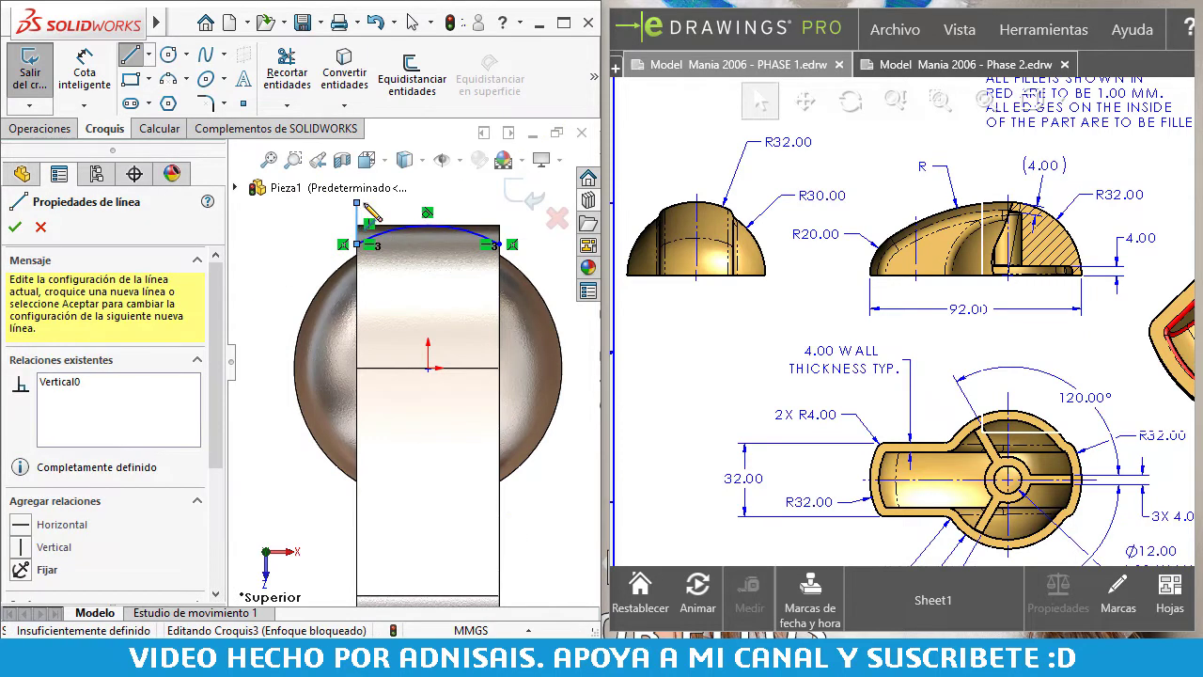
left_click(499, 202)
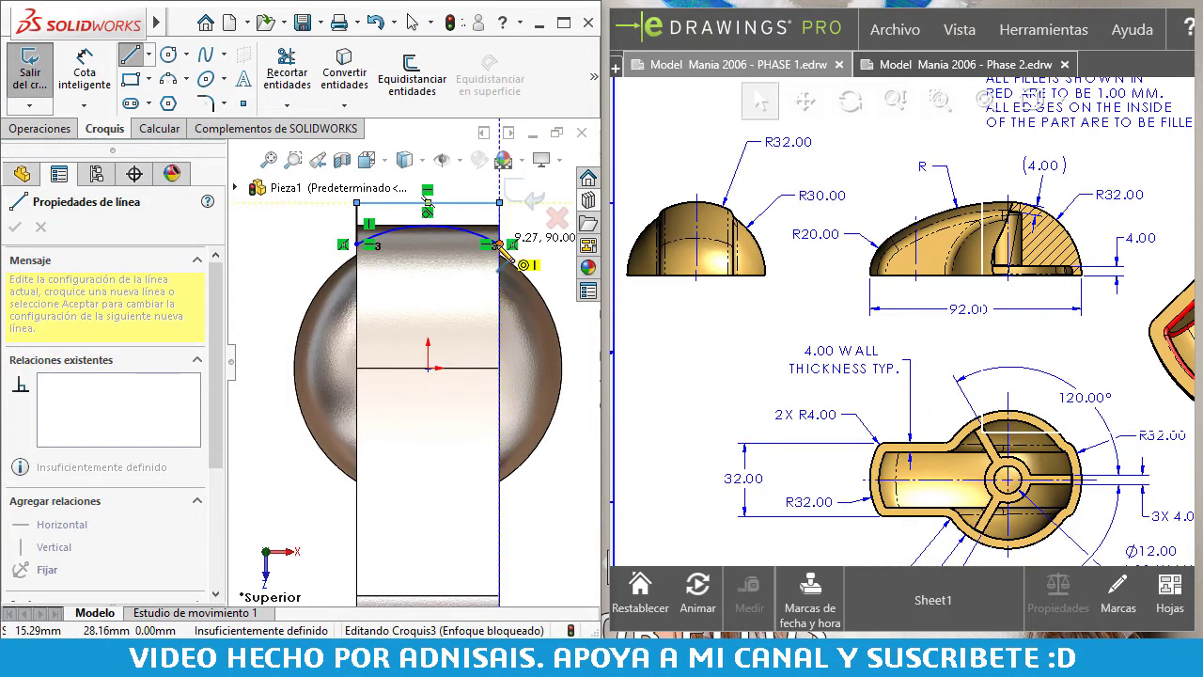
left_click(501, 246)
middle_click_drag(508, 255, 495, 302, "ctrl")
key("Escape")
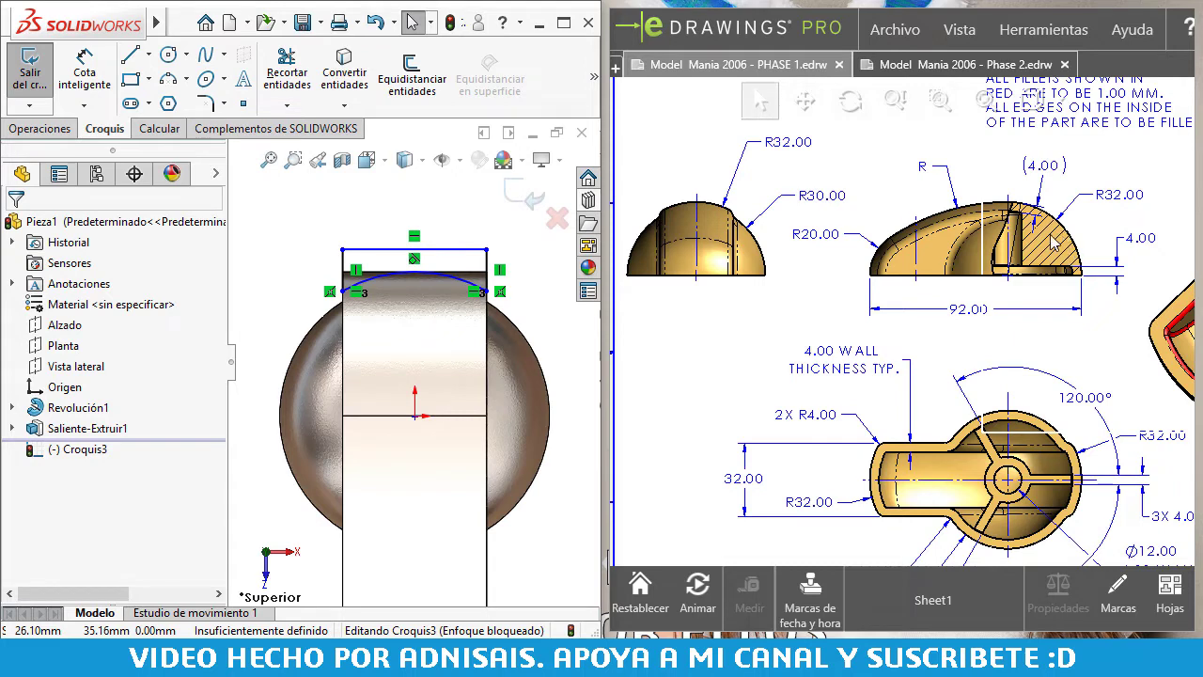
- Dimension the arc R32 and the profile height 10 mm, then exit the sketch
right_click_drag(317, 252, 323, 220)
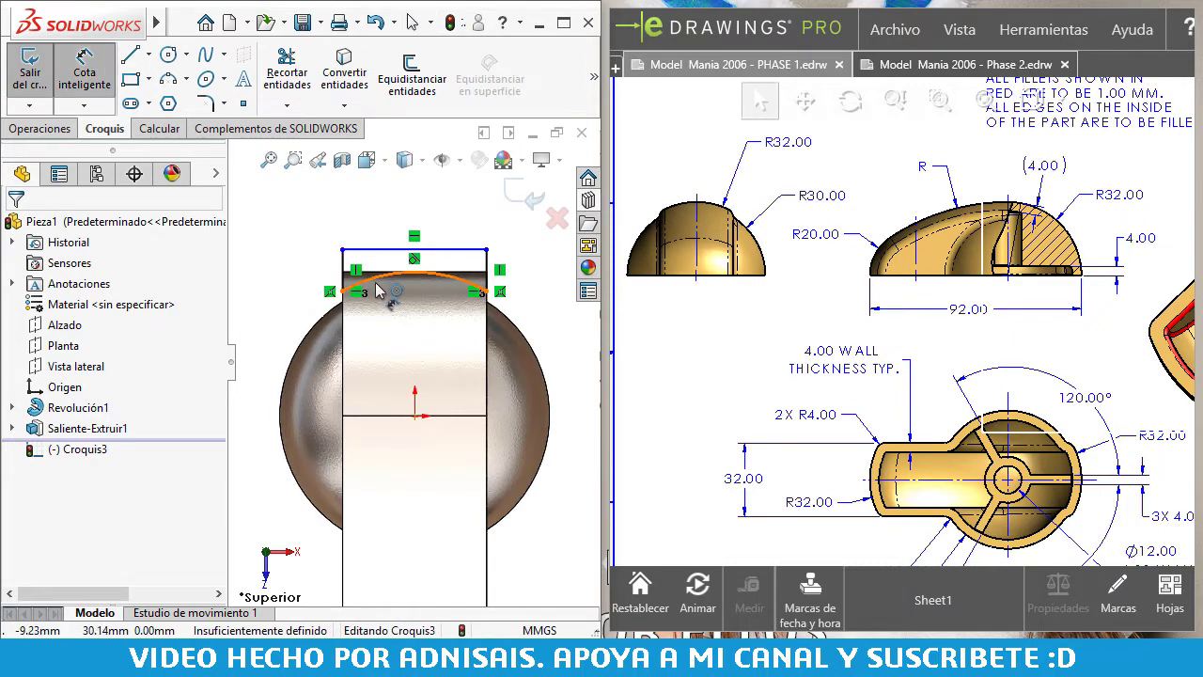
left_click(381, 276)
left_click(393, 205)
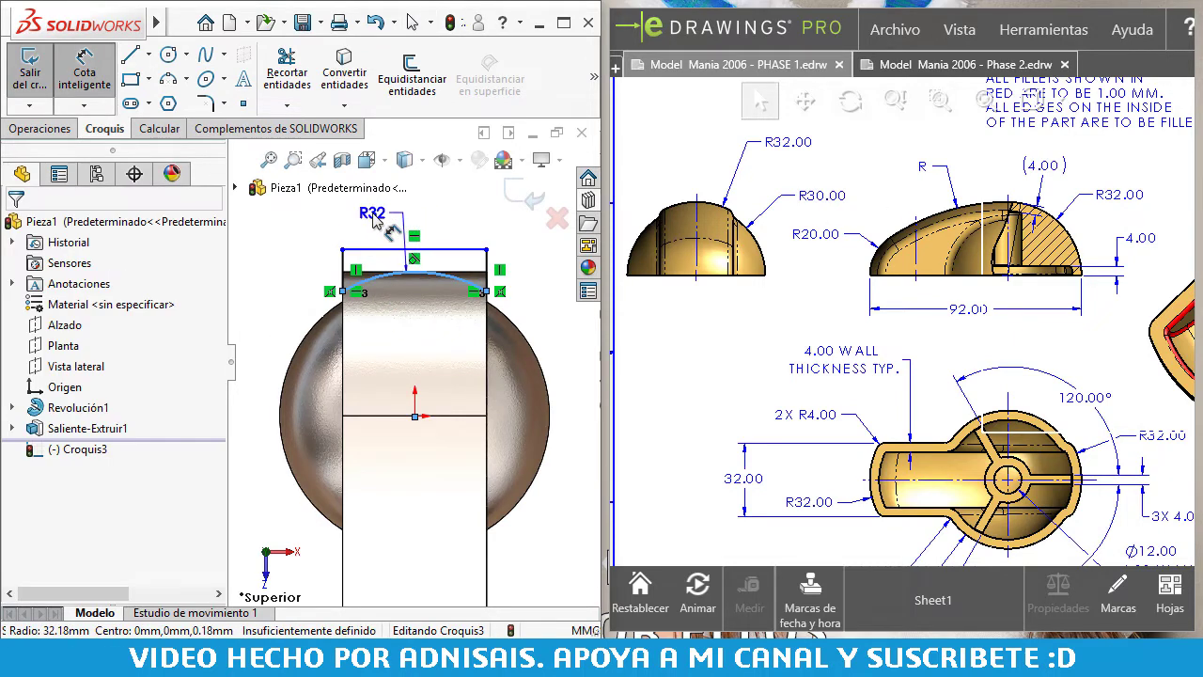
type("32")
key("Return")
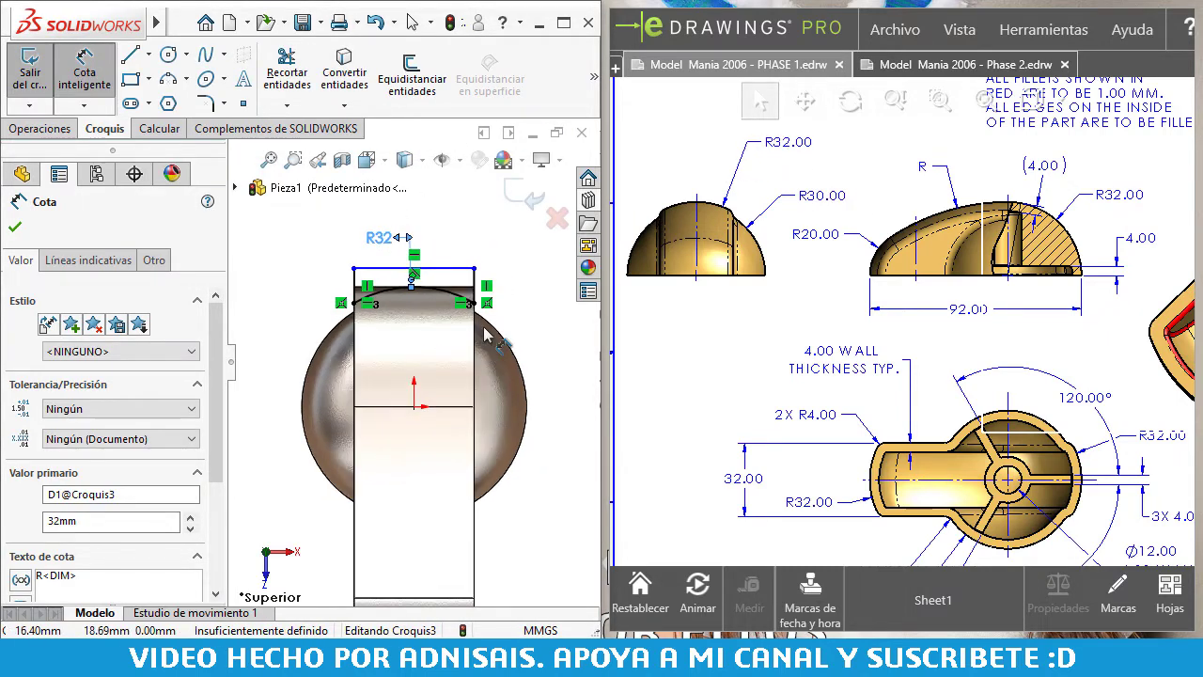
middle_click_drag(492, 282, 483, 285, "ctrl")
left_click(482, 273)
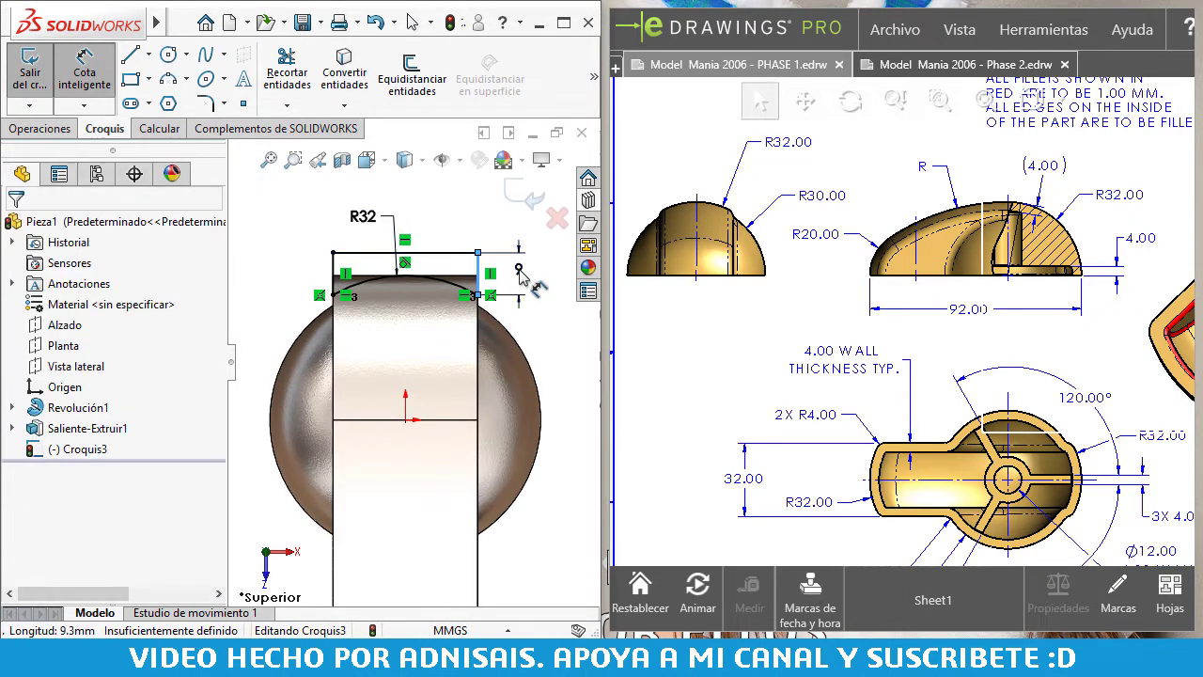
left_click(543, 308)
type("10")
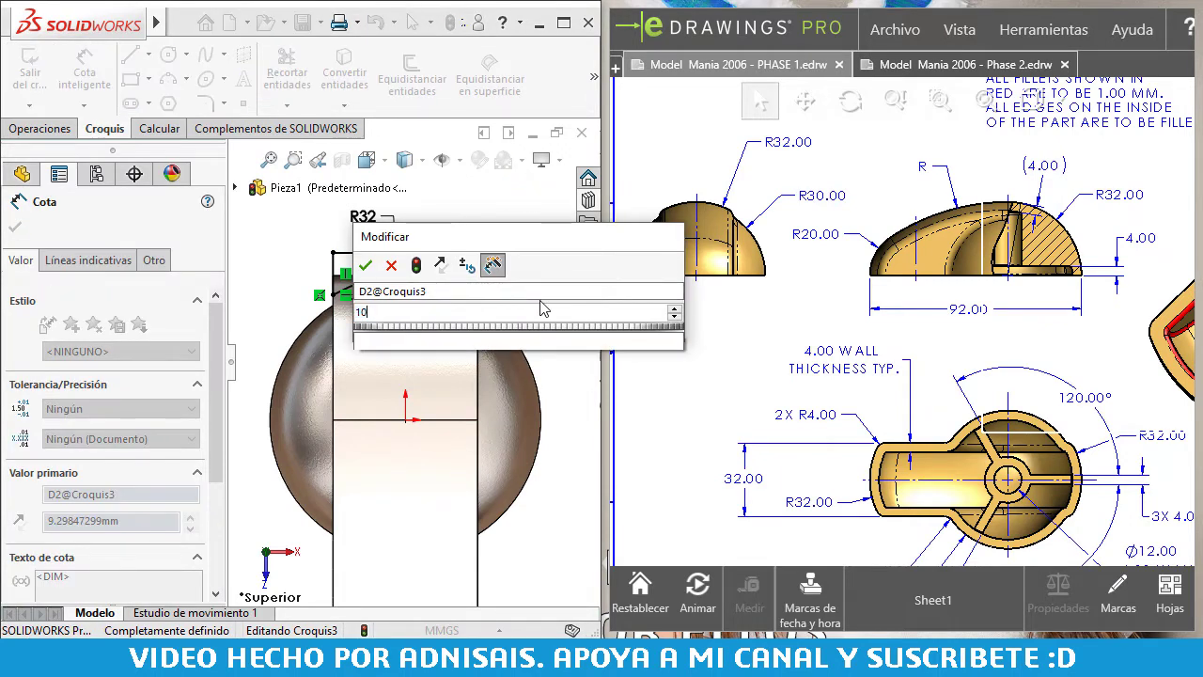
key("Return")
key("Escape")
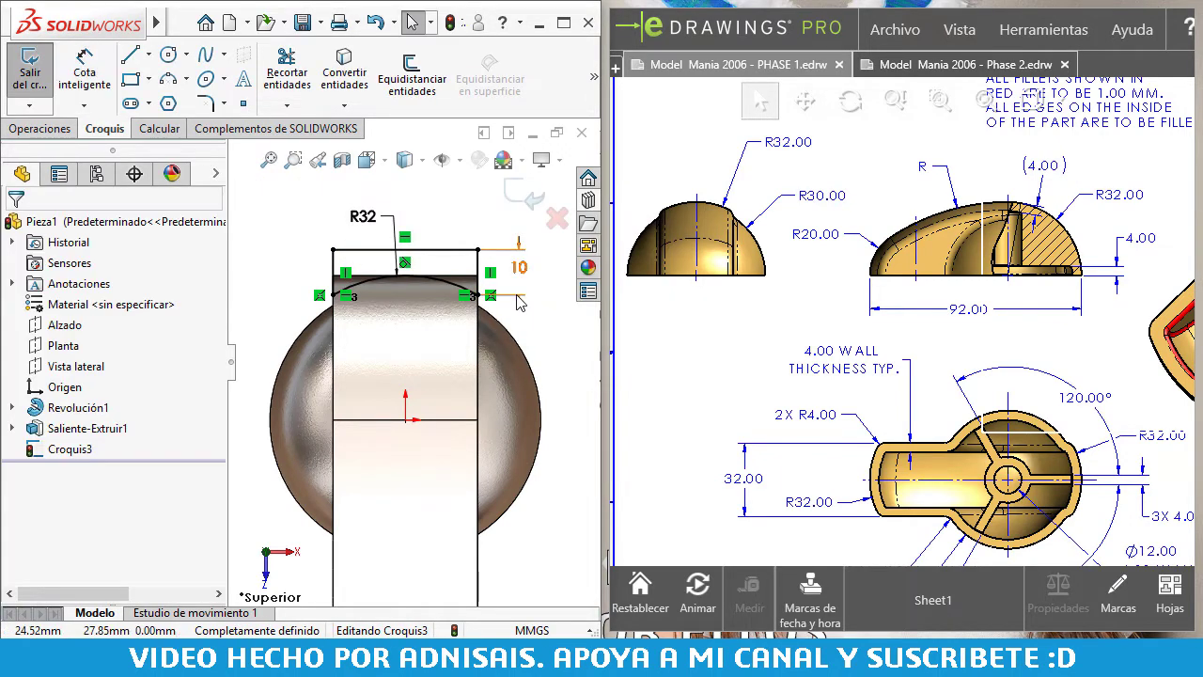
left_click(517, 199)
- Start a swept cut with Croquis3 as profile and pick a curved top edge as the path
mouse_move(443, 389)
middle_mouse_down()
mouse_move(408, 335)
mouse_move(477, 414)
mouse_move(439, 420)
middle_mouse_up()
scroll(476, 415, "up", 3)
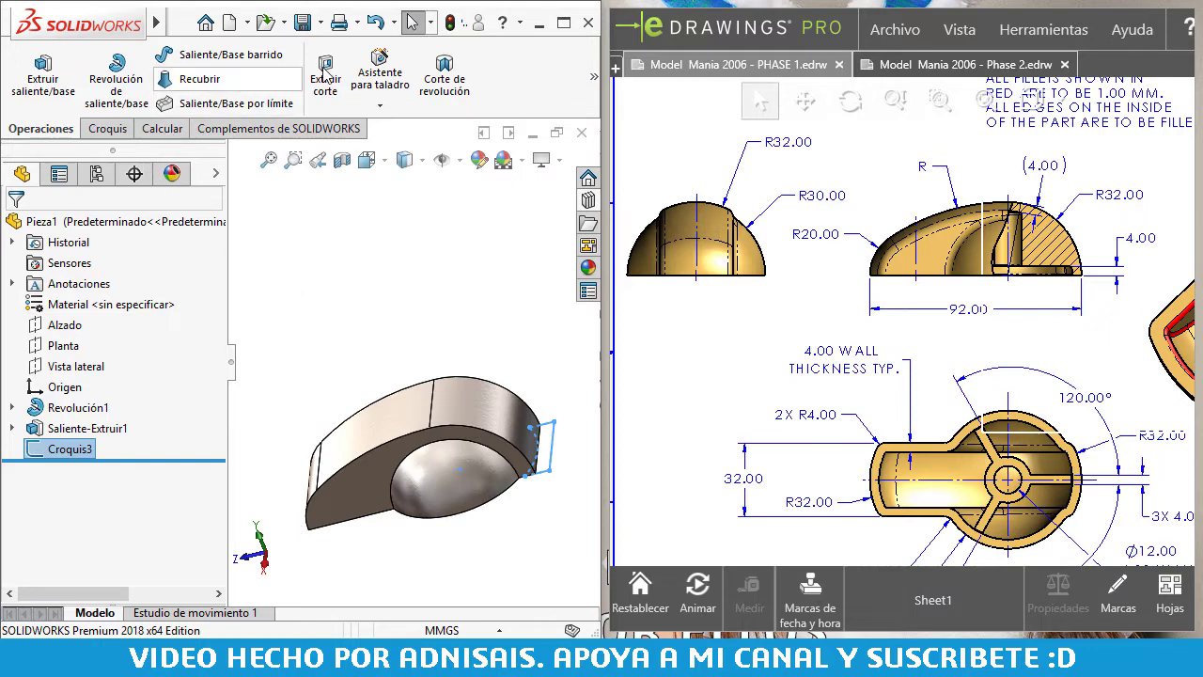
mouse_move(40, 128)
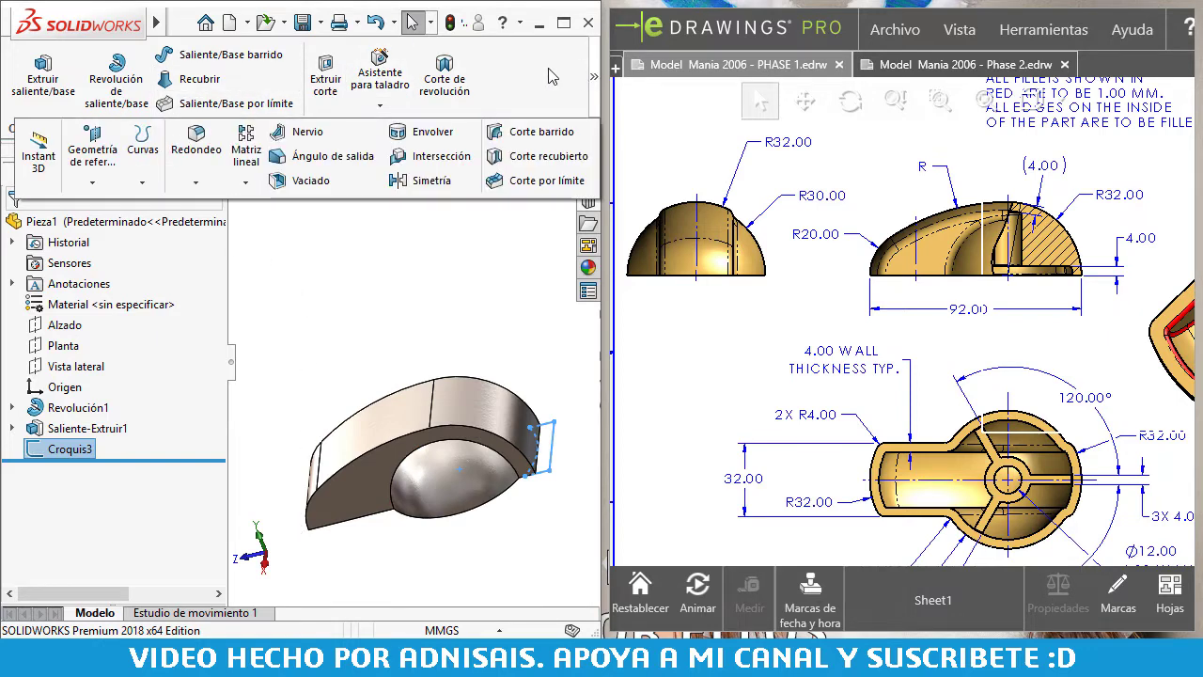
left_click(516, 131)
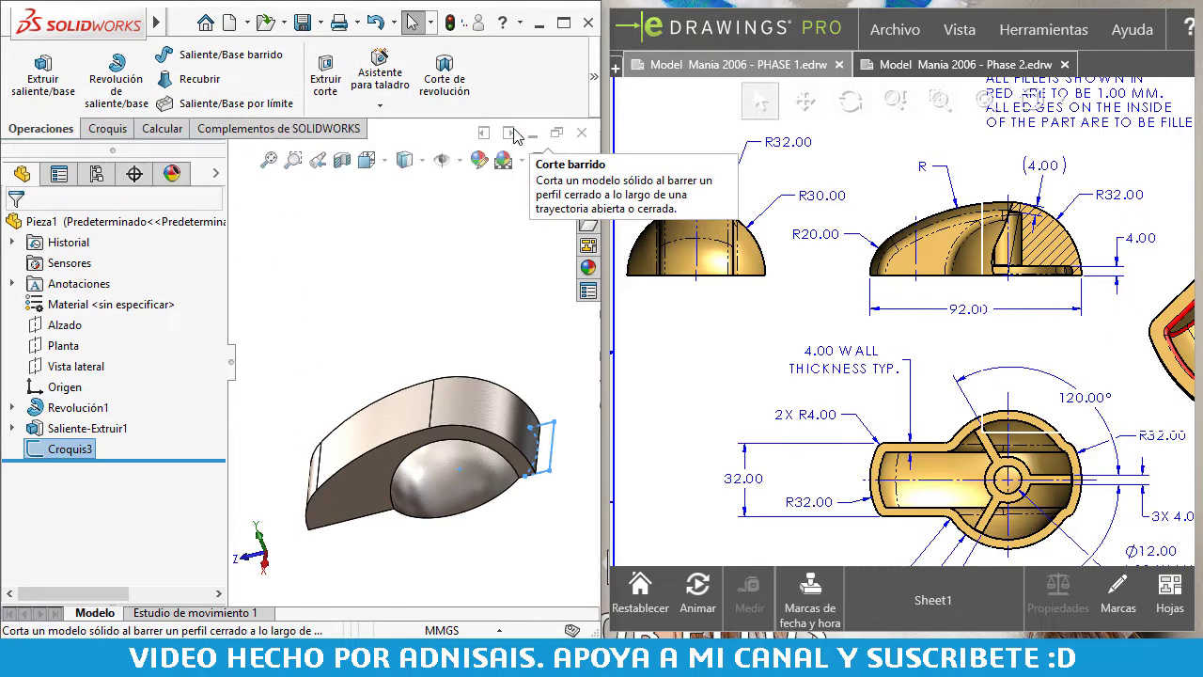
middle_click_drag(446, 263, 461, 287)
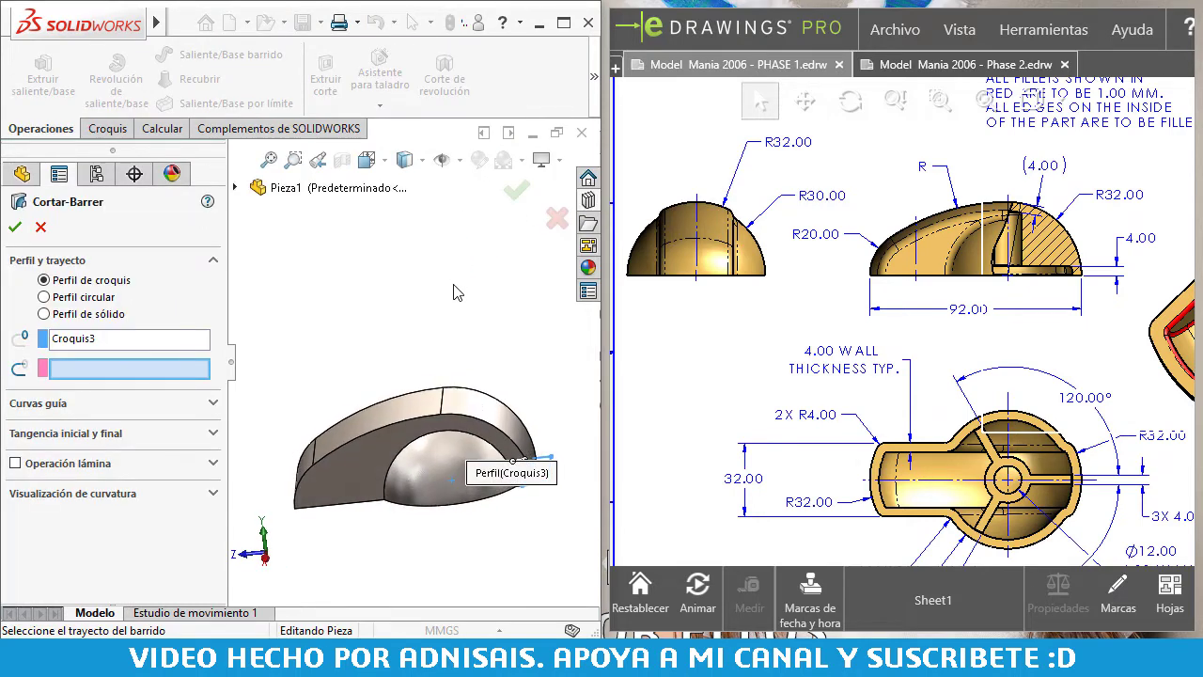
scroll(545, 455, "down", 3)
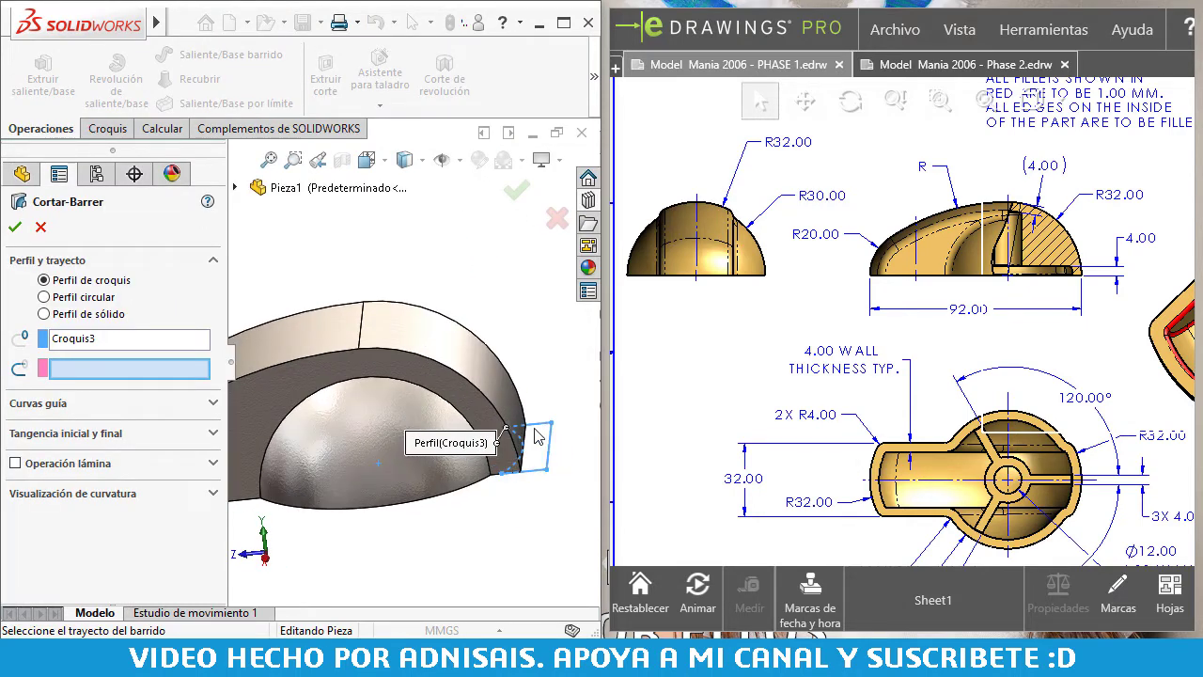
left_click(470, 448)
scroll(319, 320, "up", 3)
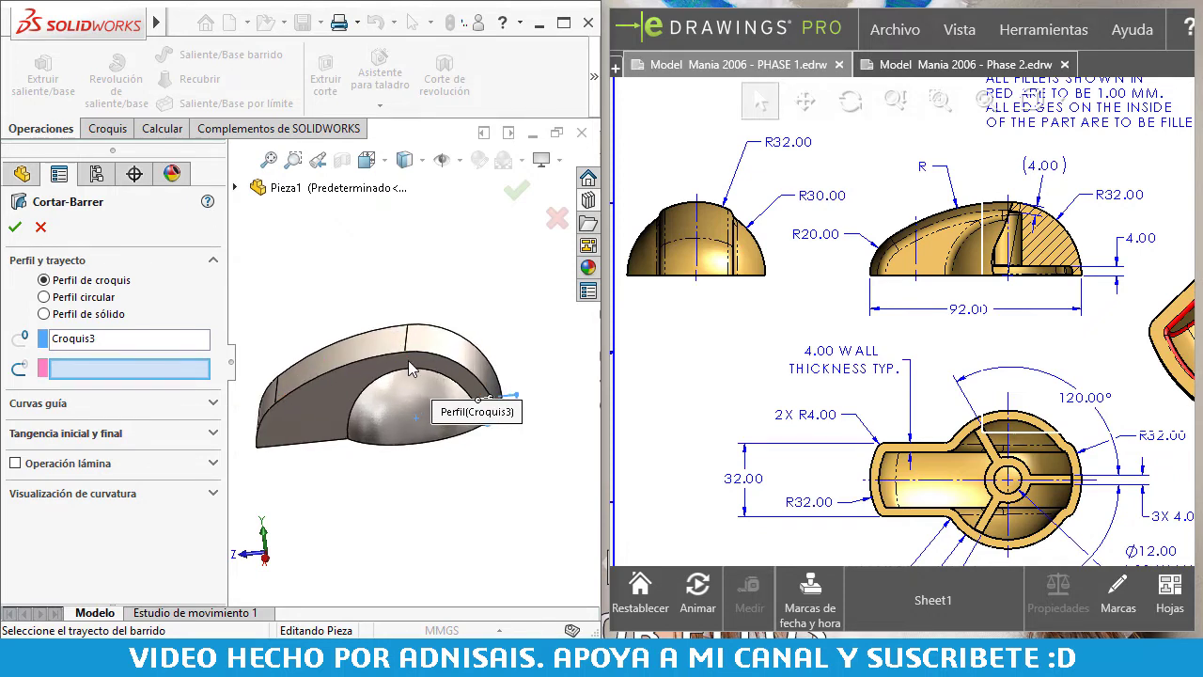
left_click(459, 361)
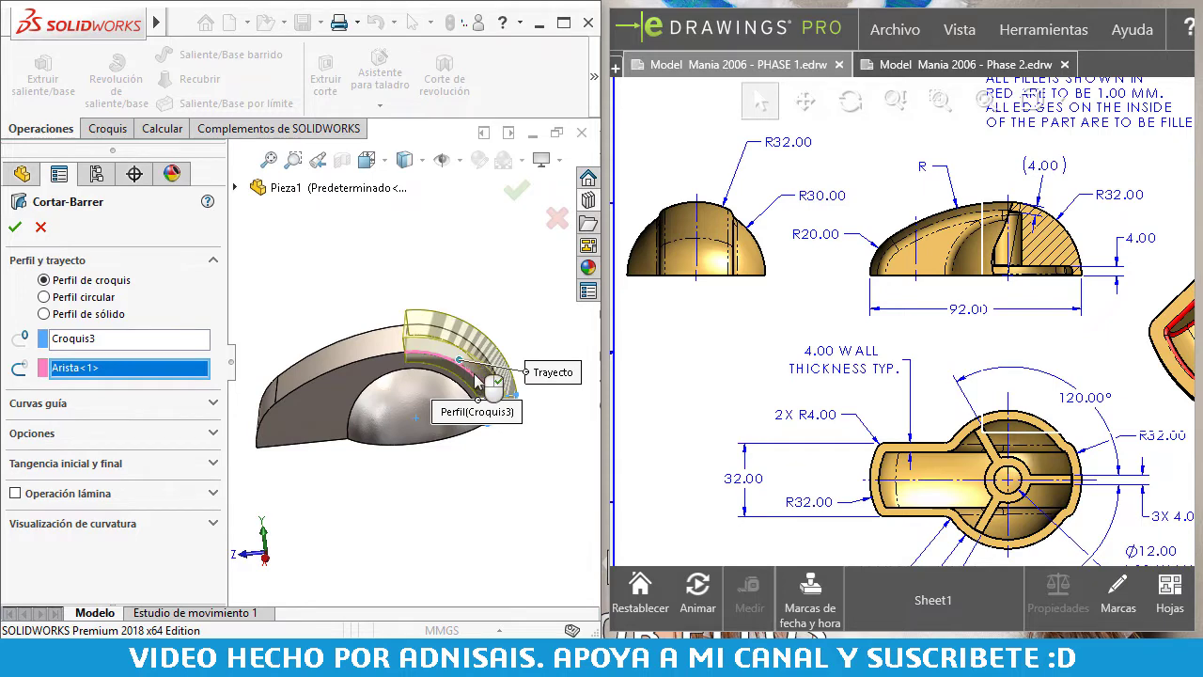
middle_click_drag(487, 387, 492, 391)
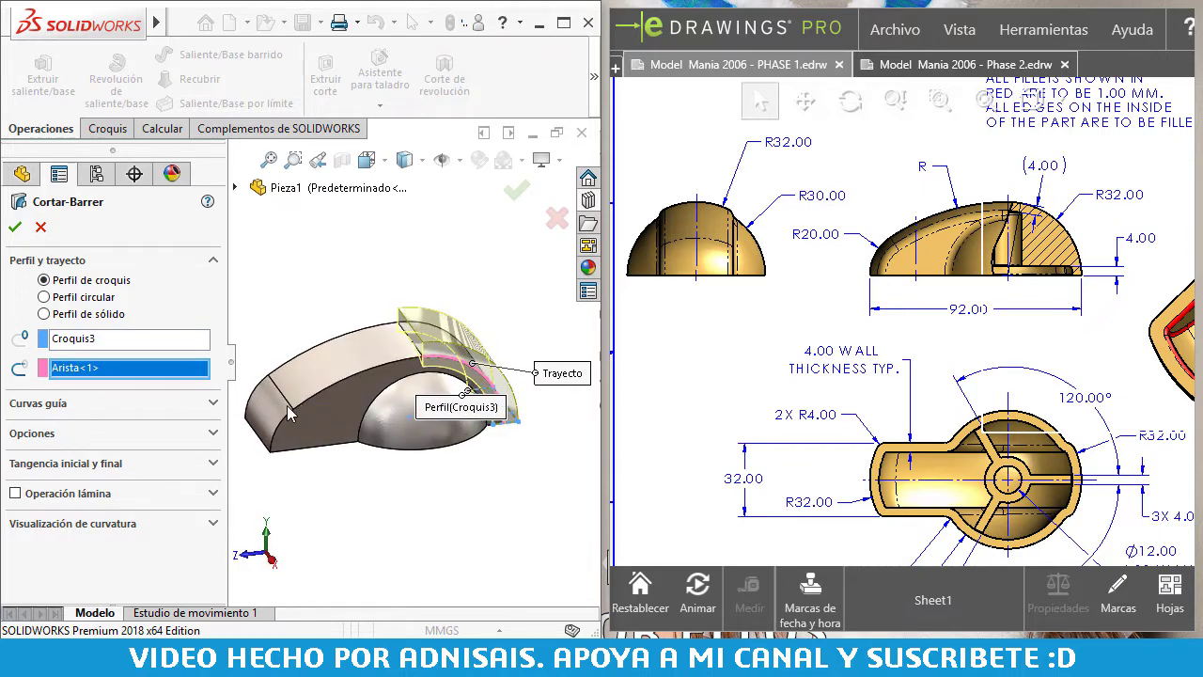
- Replace the path with the full tangent edge chain via SelectionManager and accept the sweep cut
left_click(458, 362)
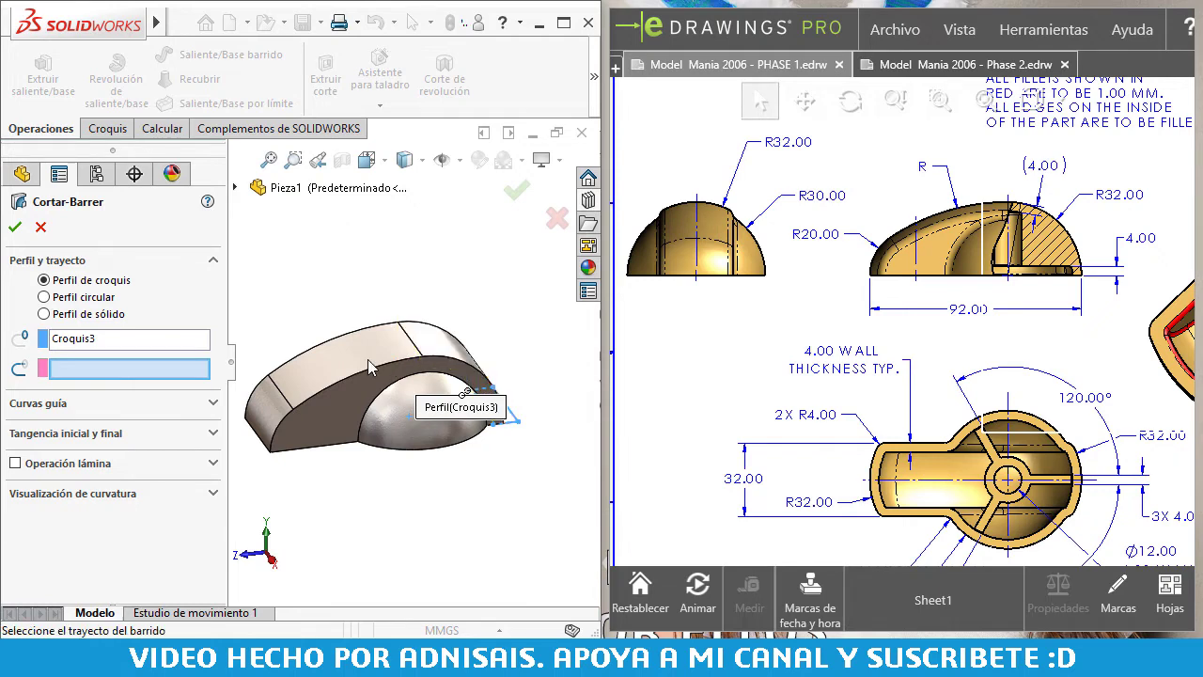
right_click(453, 272)
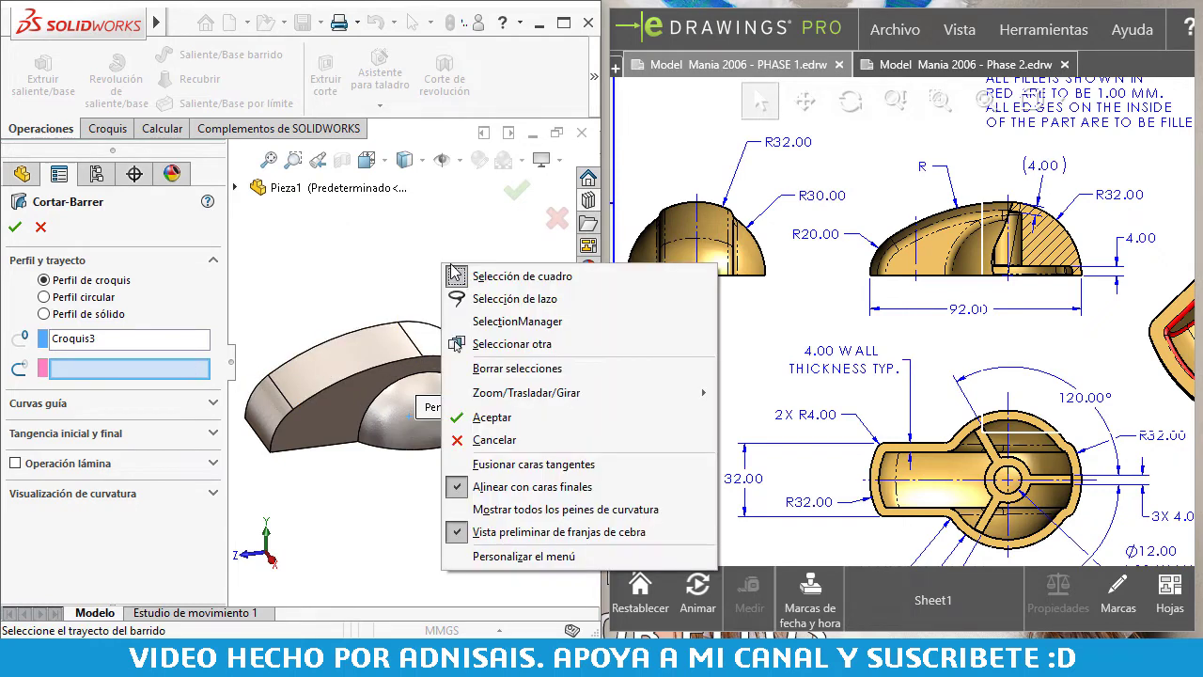
left_click(503, 324)
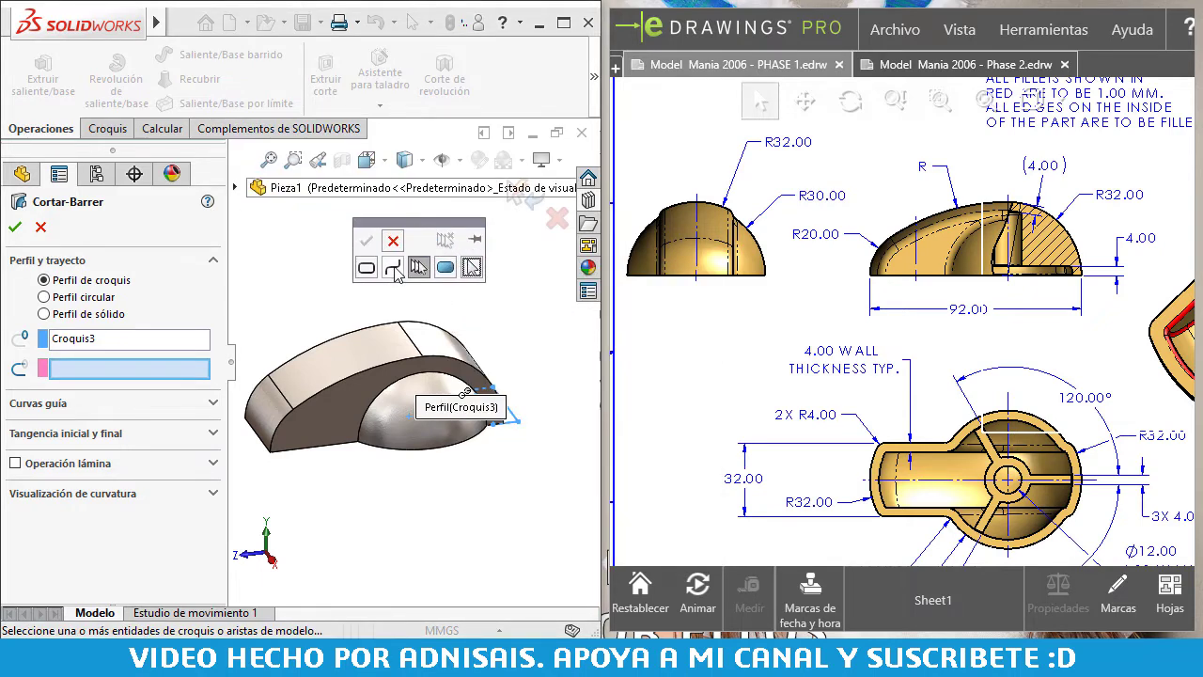
left_click(460, 365)
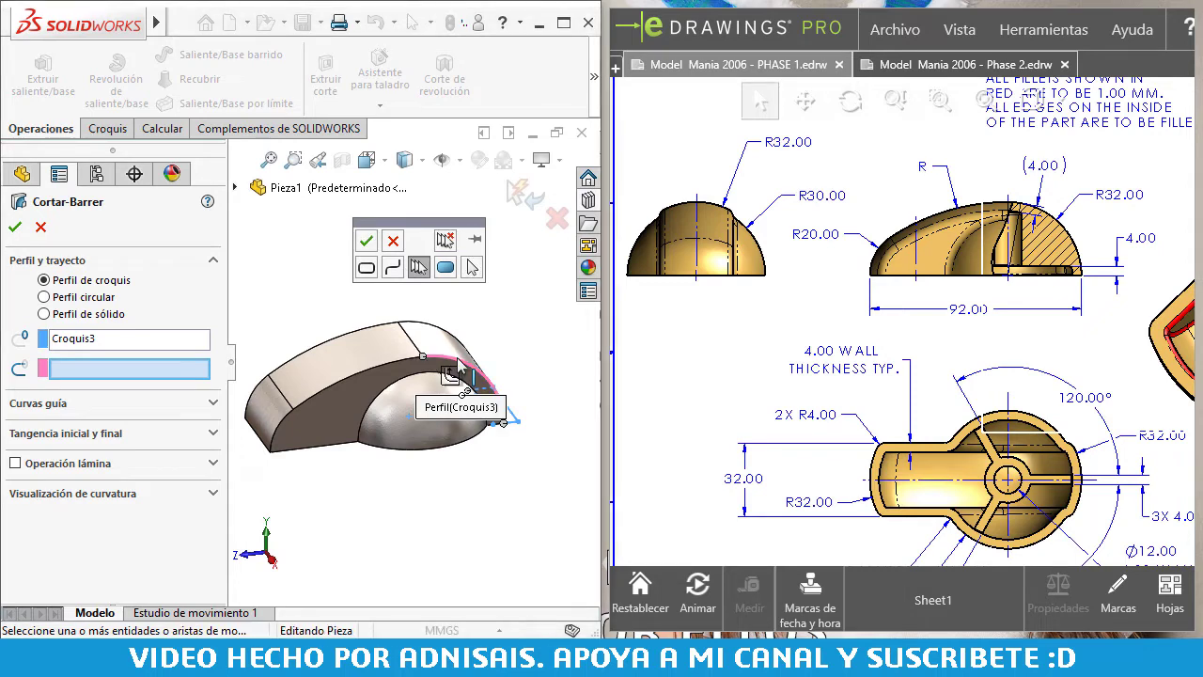
left_click(455, 378)
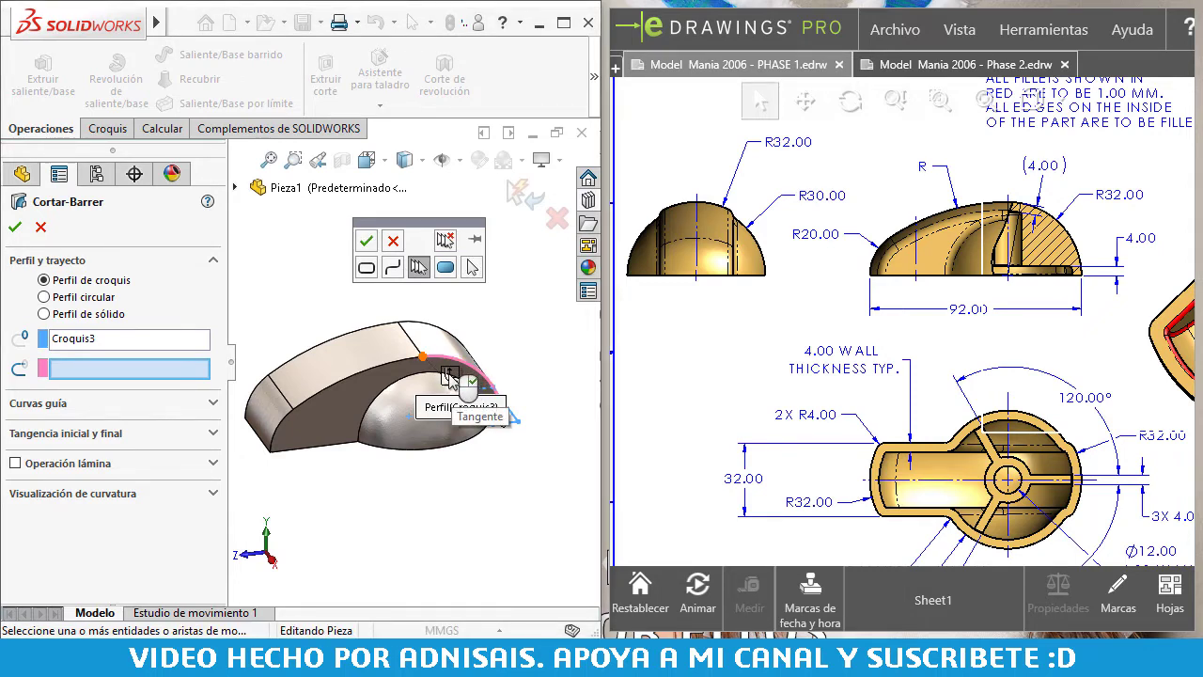
right_click(450, 376)
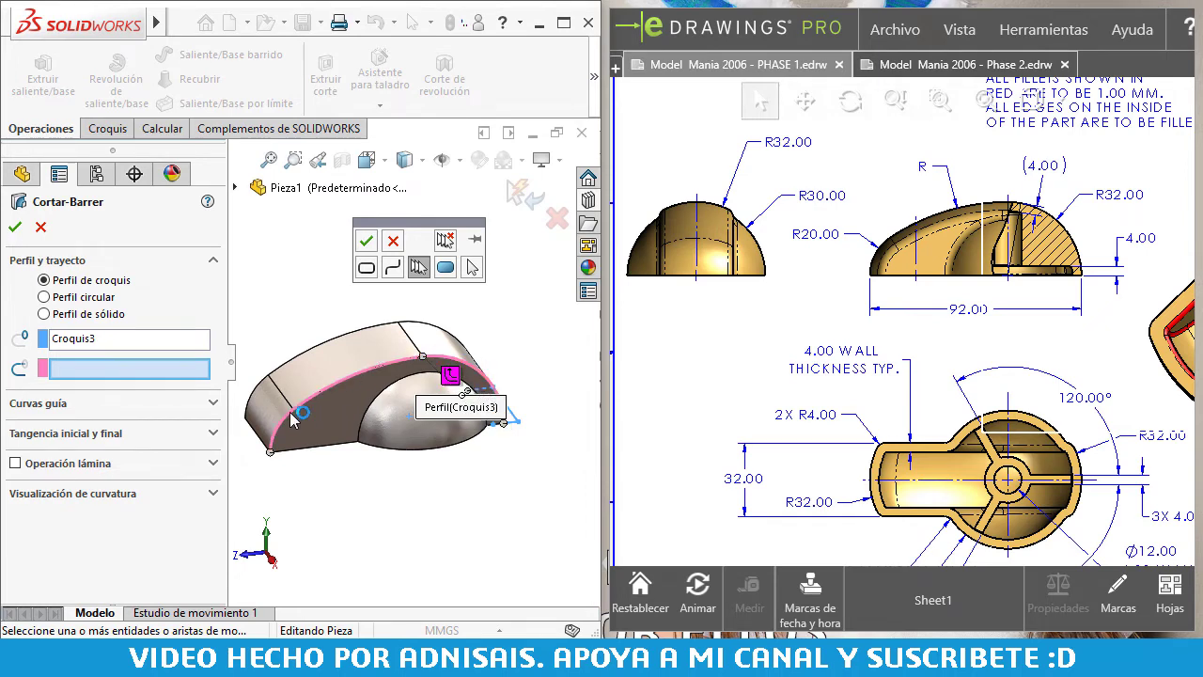
left_click(367, 241)
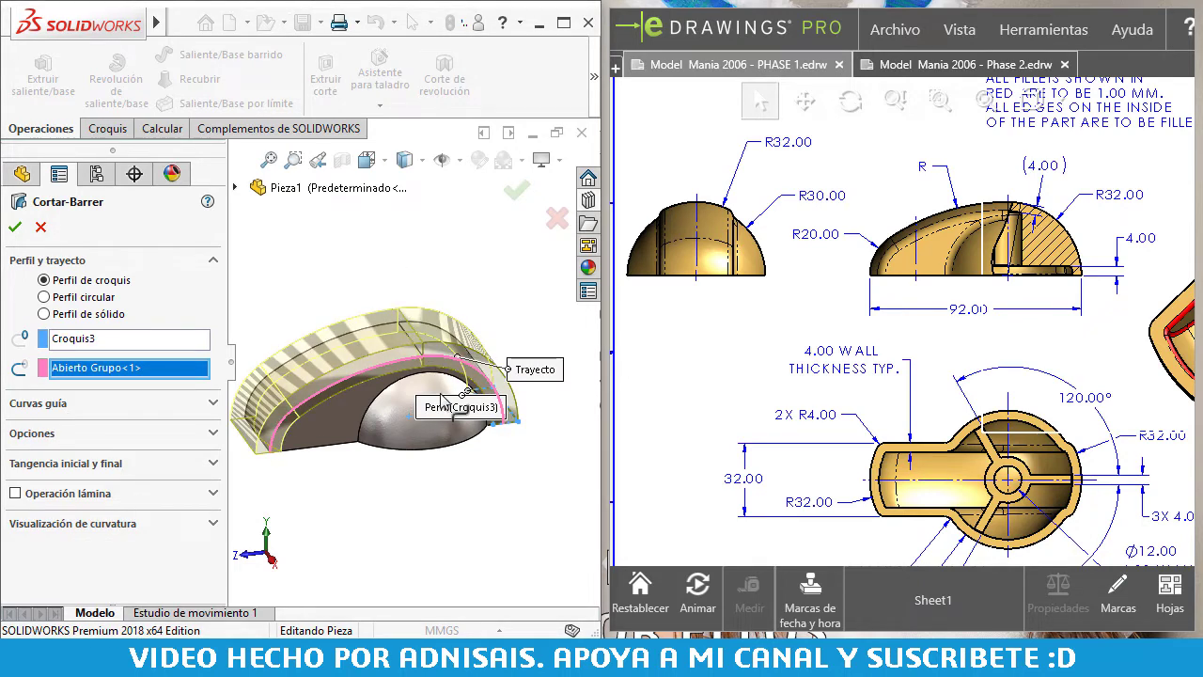
middle_click_drag(501, 387, 498, 371)
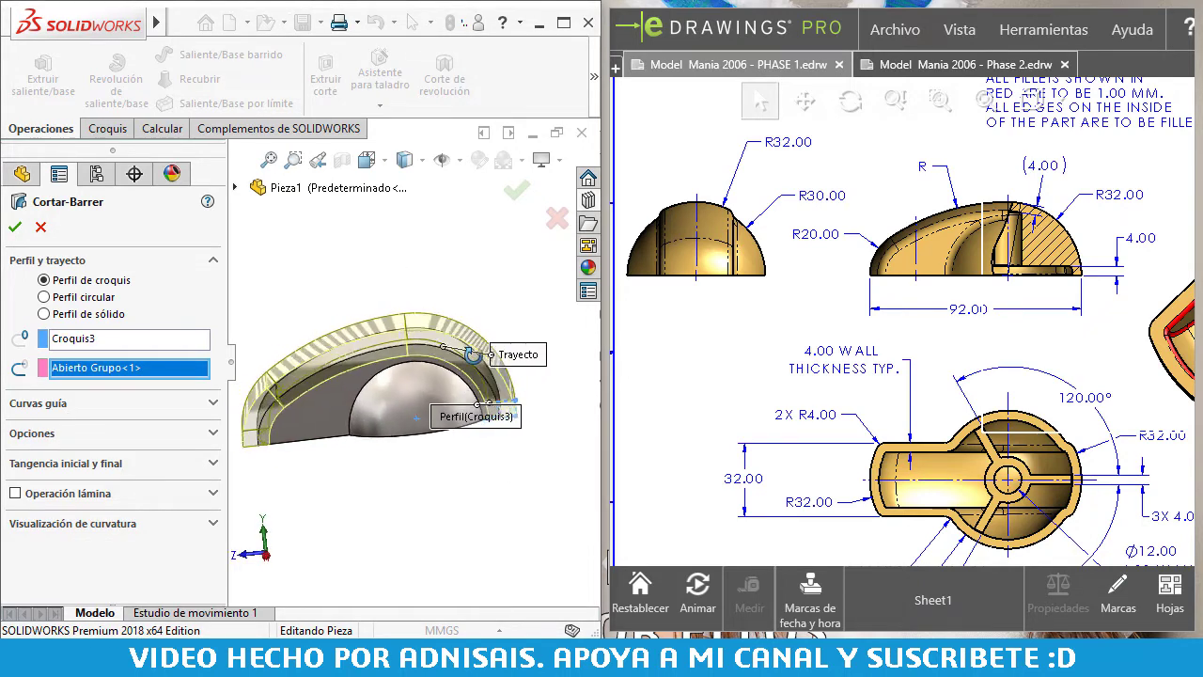
left_click(517, 192)
mouse_move(343, 350)
middle_mouse_down()
mouse_move(317, 416)
mouse_move(331, 399)
mouse_move(481, 503)
mouse_move(483, 422)
mouse_move(408, 419)
mouse_move(430, 449)
mouse_move(488, 376)
middle_mouse_up()
- Switch the part to isometric view and pan the reference drawing to show its isometric knob view
key("ctrl+7")
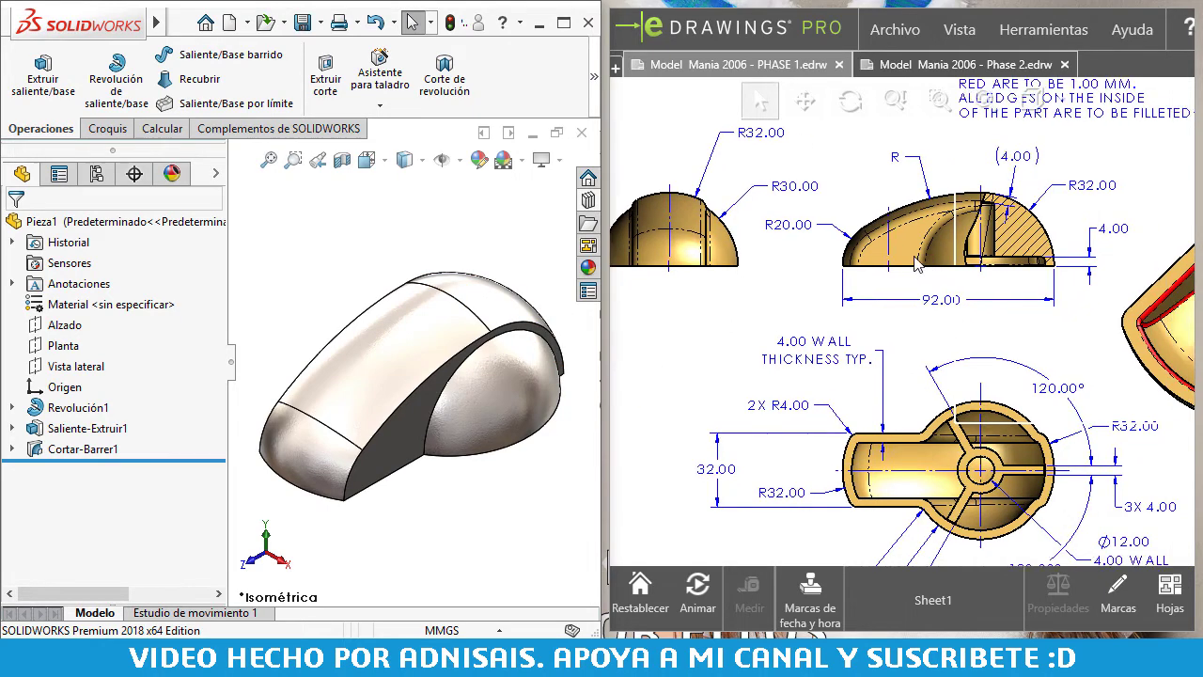
middle_click_drag(961, 295, 1159, 252)
scroll(1158, 252, "down", 2)
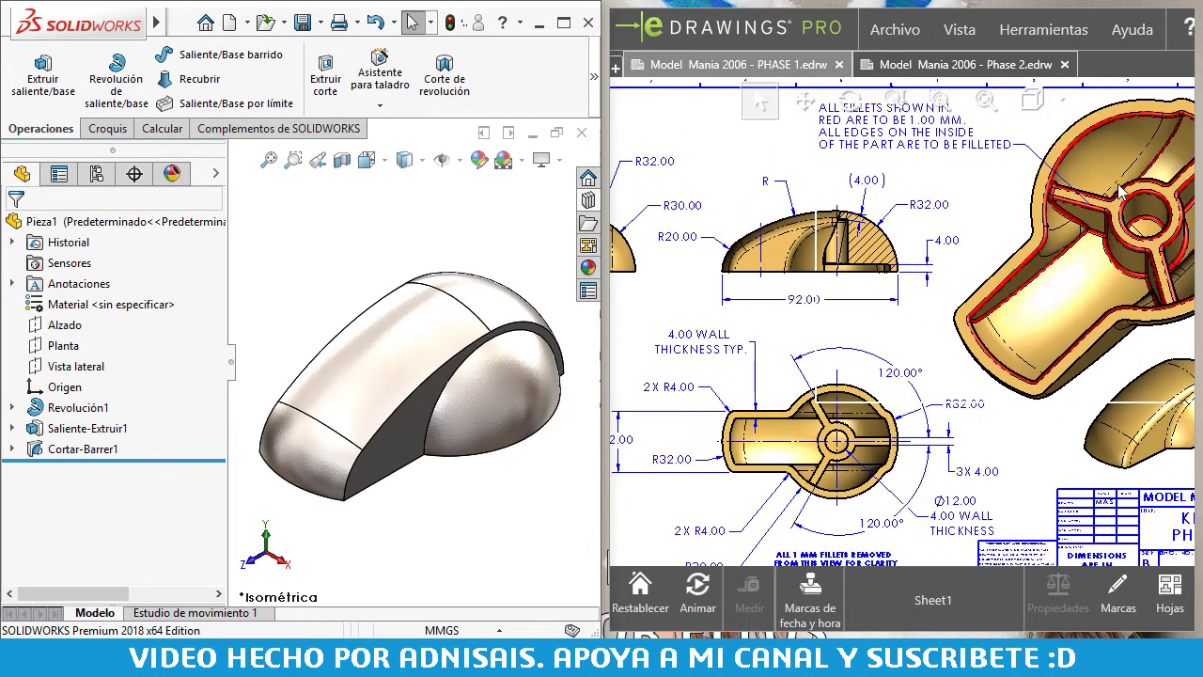
middle_click_drag(1119, 252, 1042, 271)
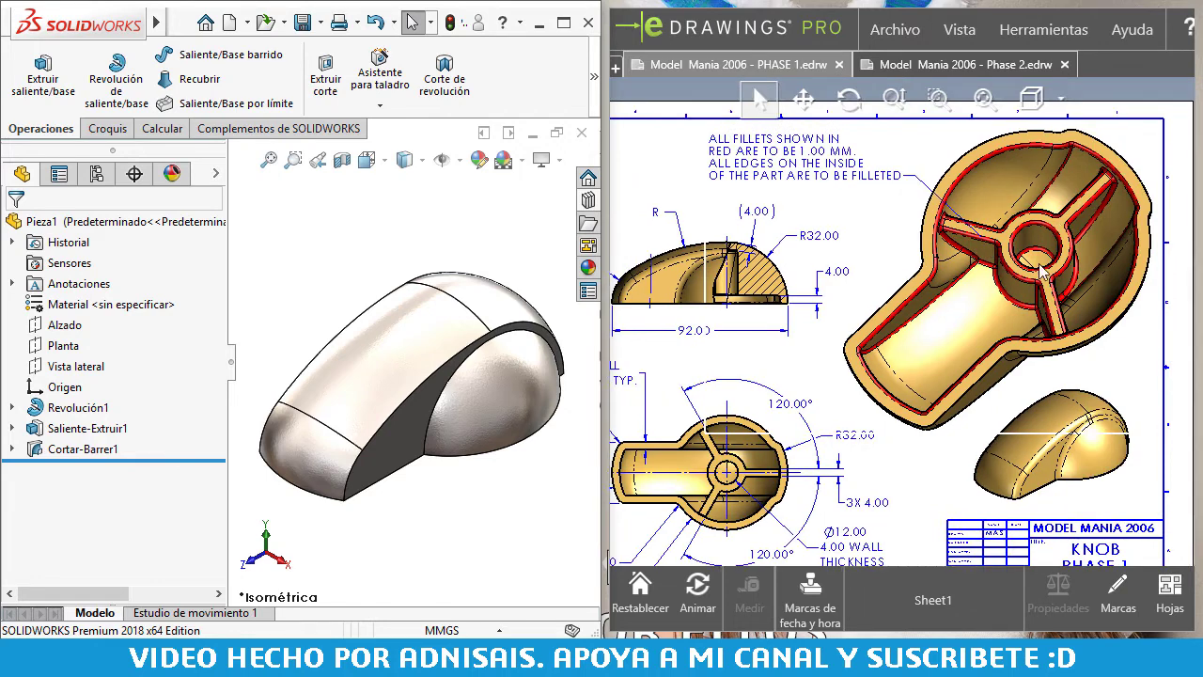
middle_click_drag(924, 334, 943, 295)
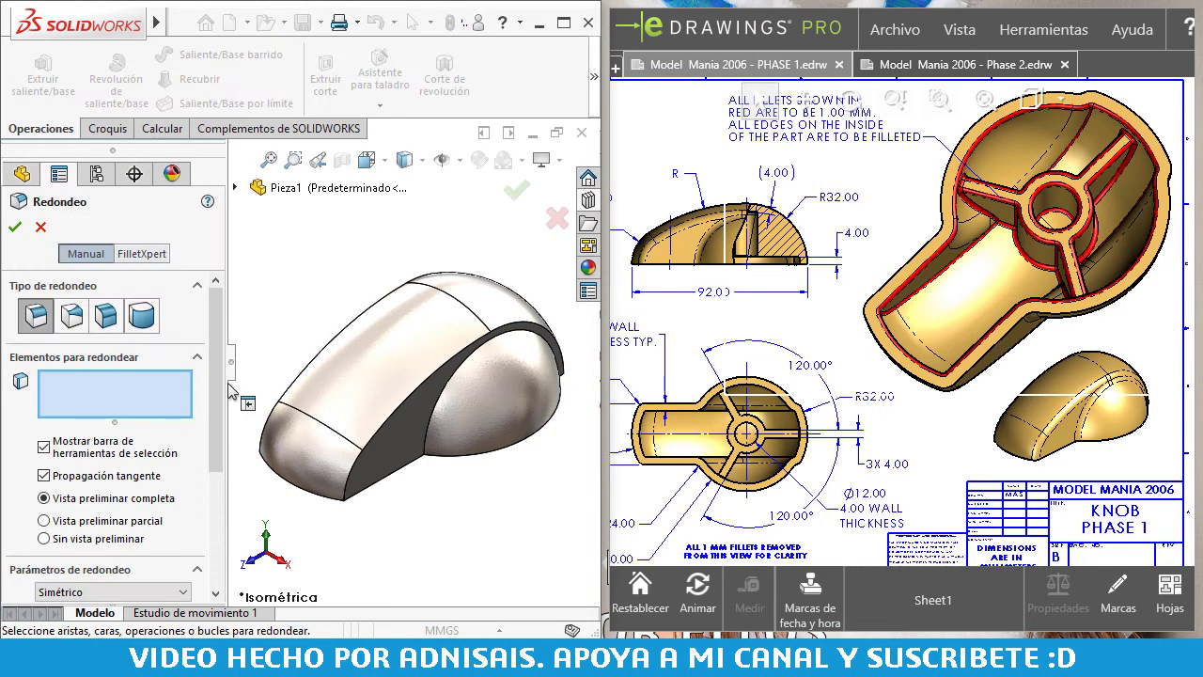
- Fillet the first cut edge and the top edge at 4.00 mm radius, dropping a wrongly picked edge
scroll(113, 423, "down", 3)
left_click(124, 515)
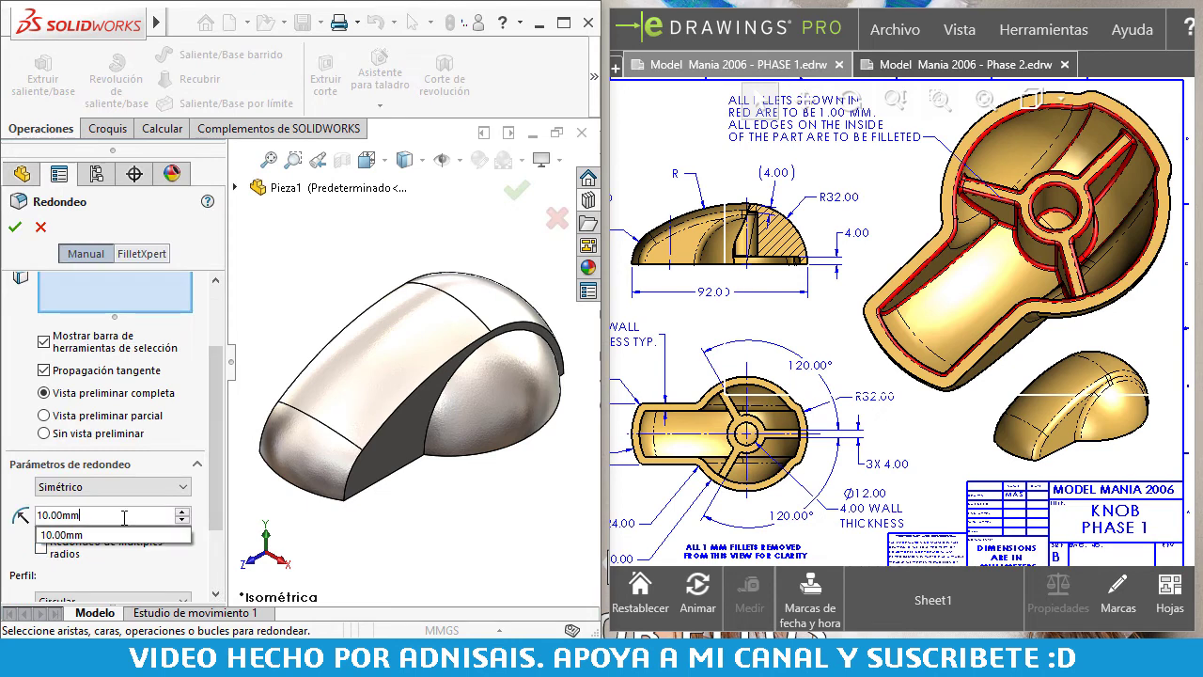
double_click(137, 523)
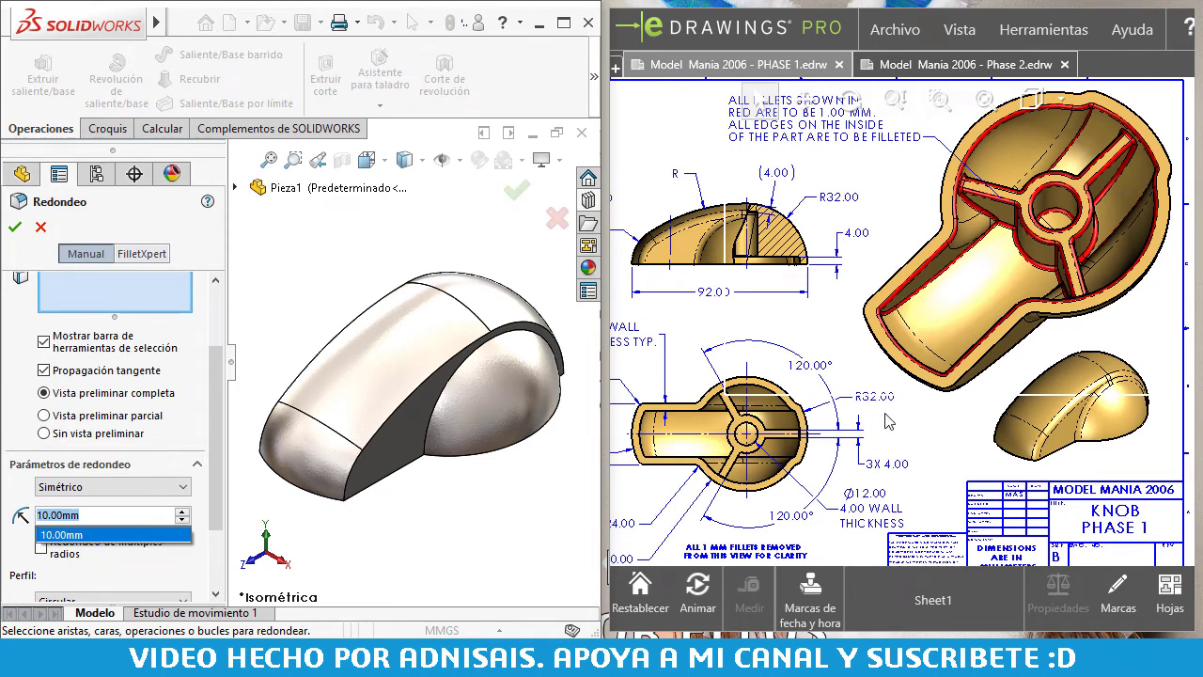
middle_click_drag(671, 506, 684, 501)
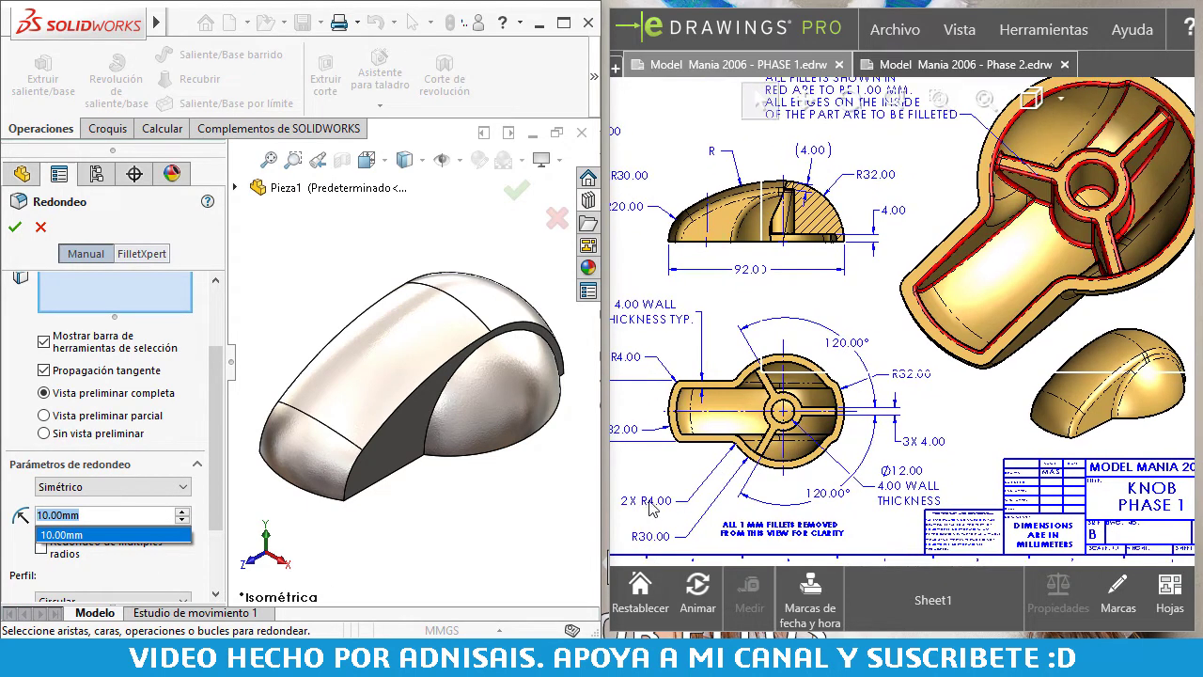
type("4")
key("Return")
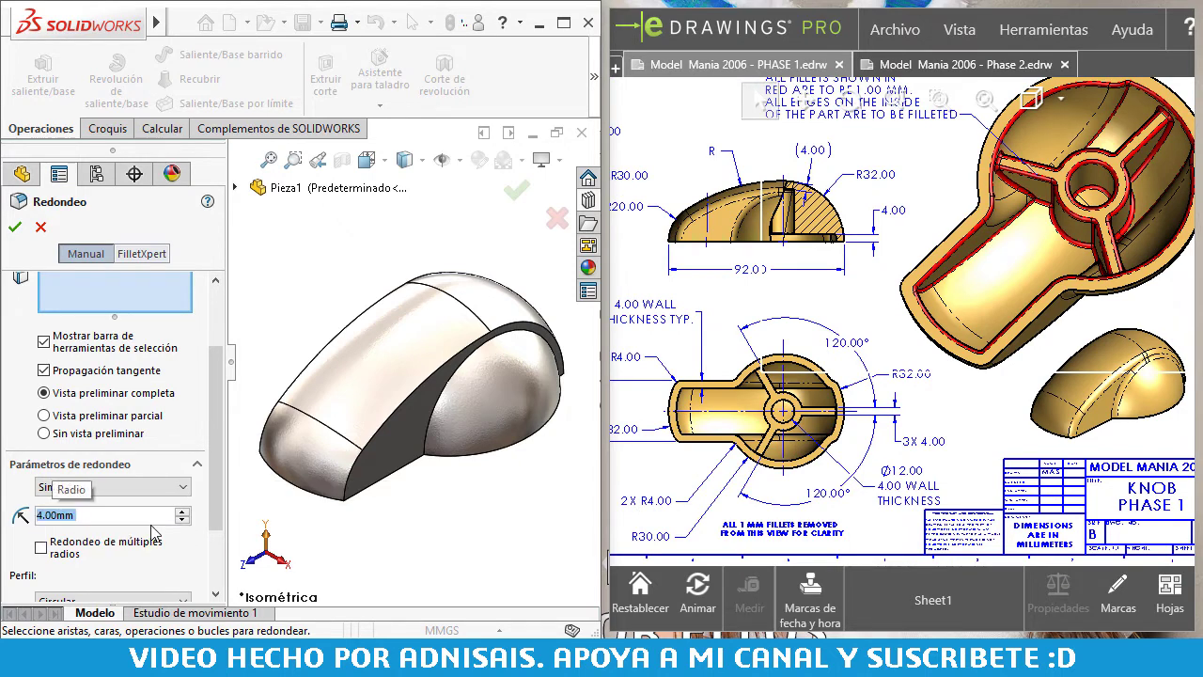
left_click(407, 404)
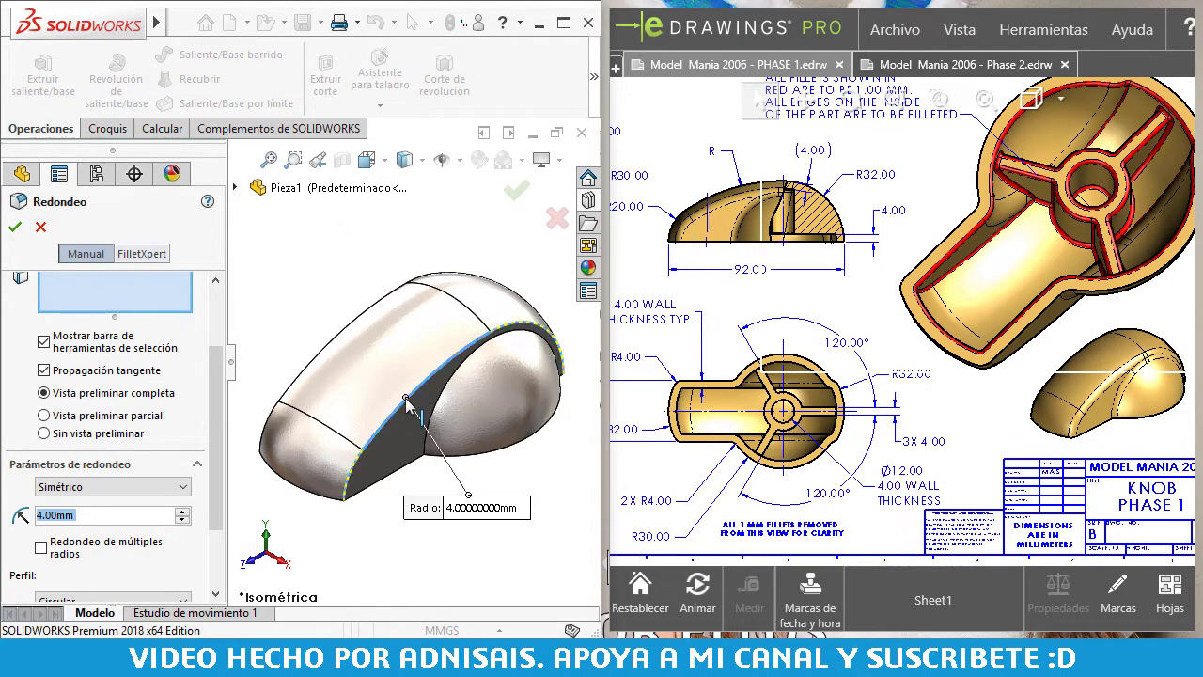
left_click(439, 406)
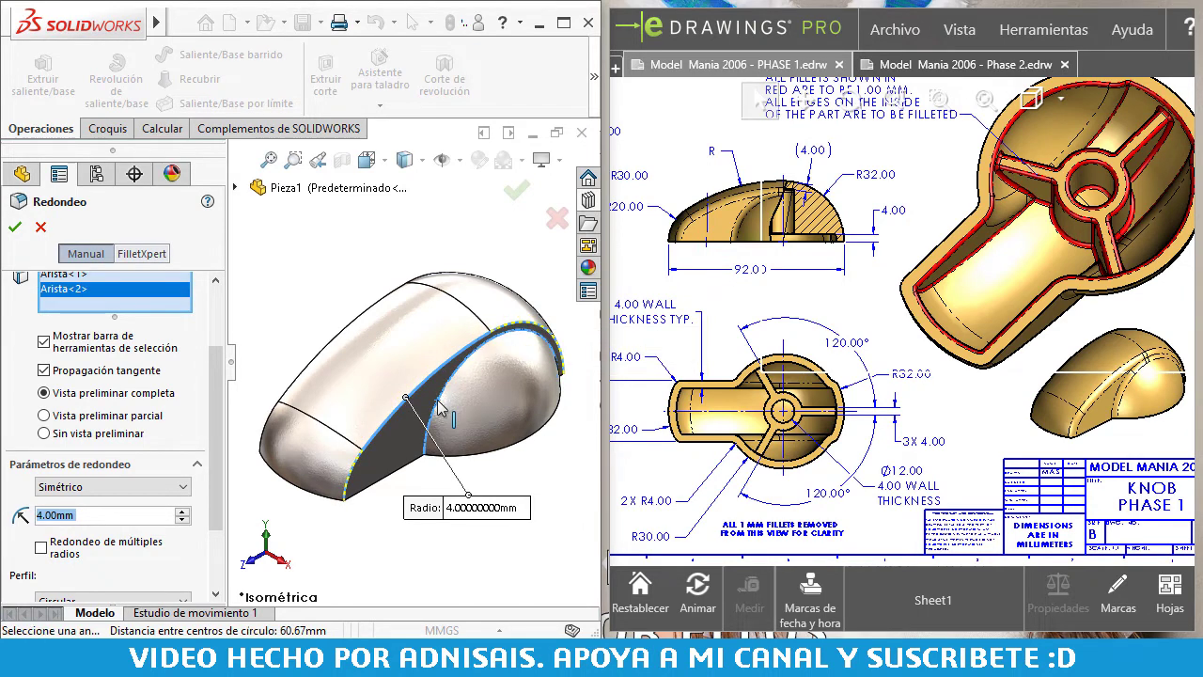
left_click(439, 406)
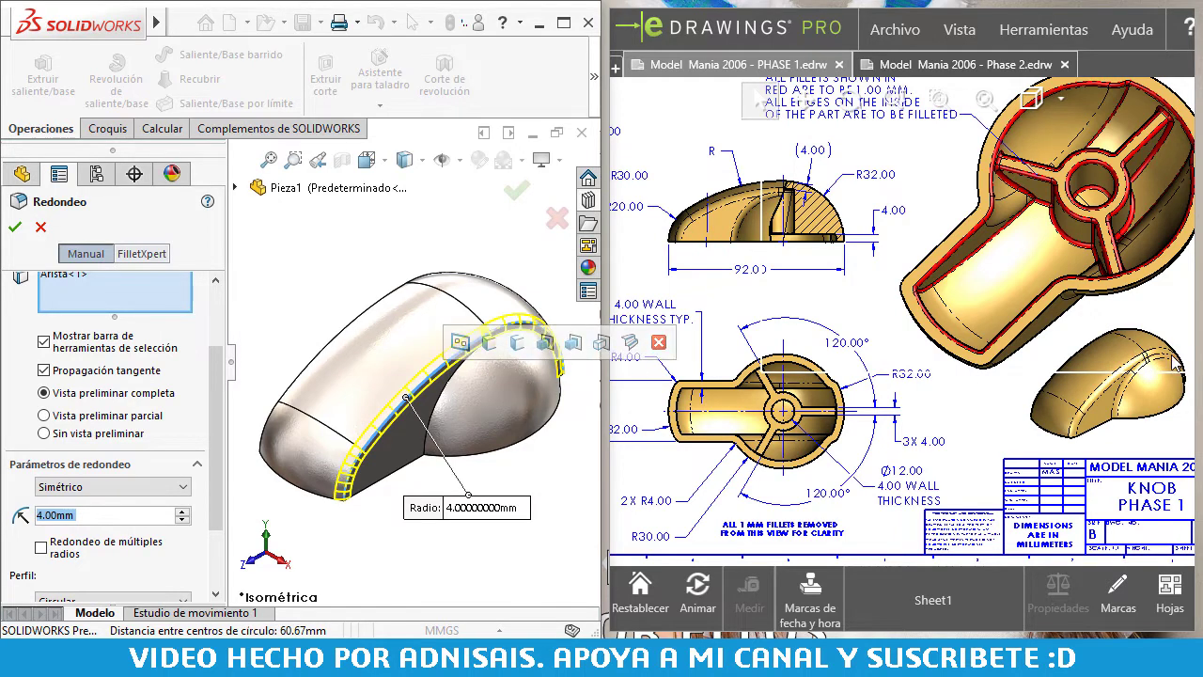
left_click(320, 355)
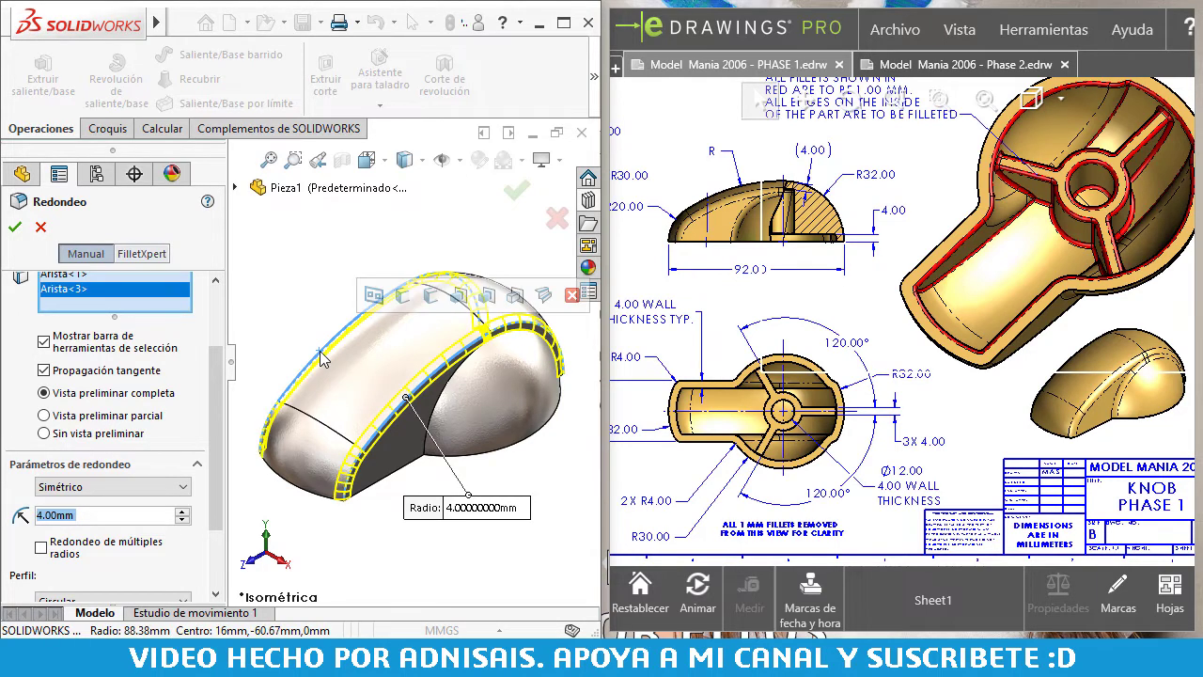
key("Return")
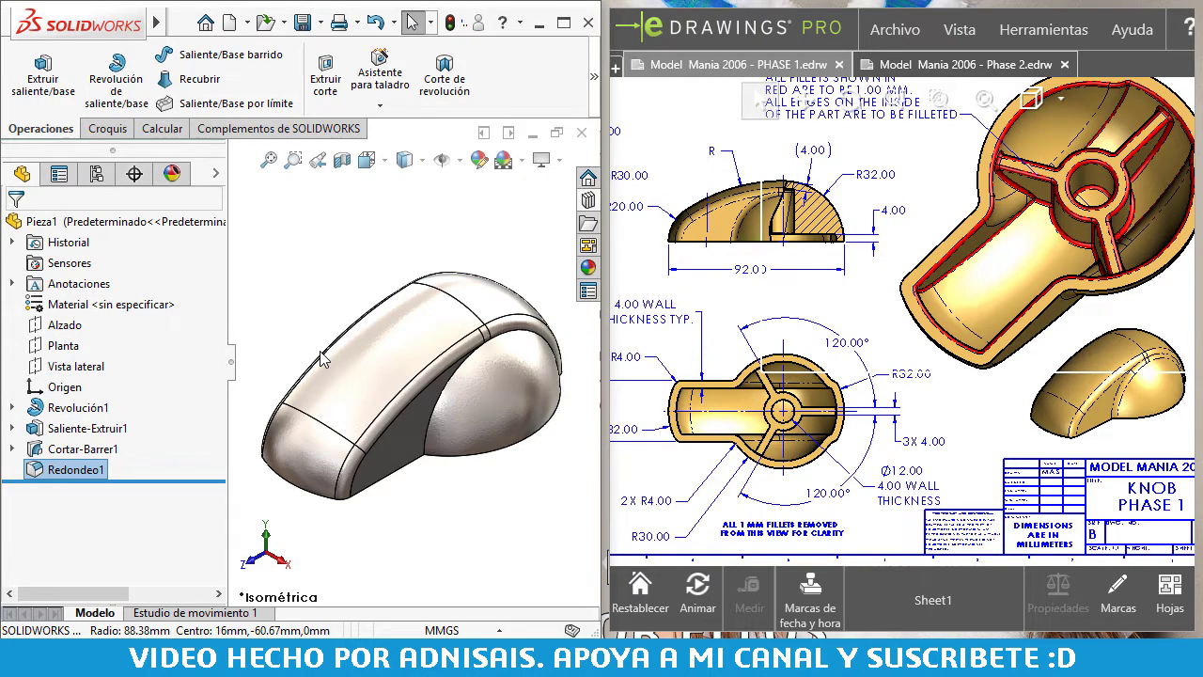
- Repeat the 4 mm fillet on the cut's arc edge and top edge
key("Return")
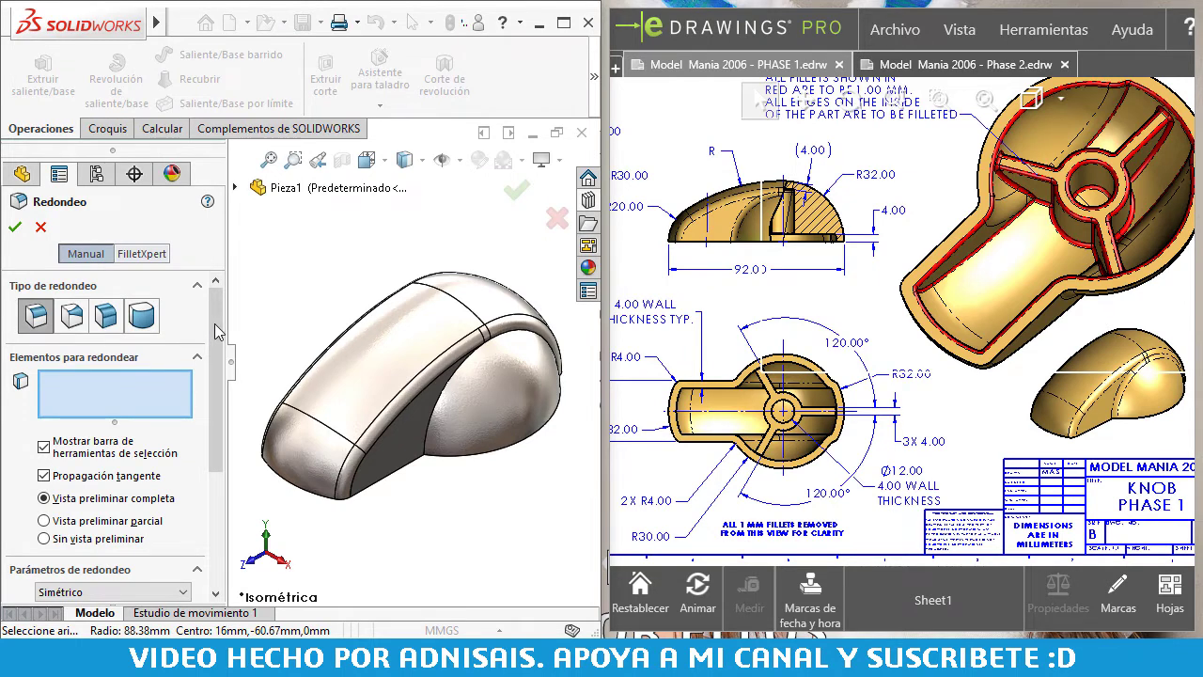
scroll(188, 404, "down", 3)
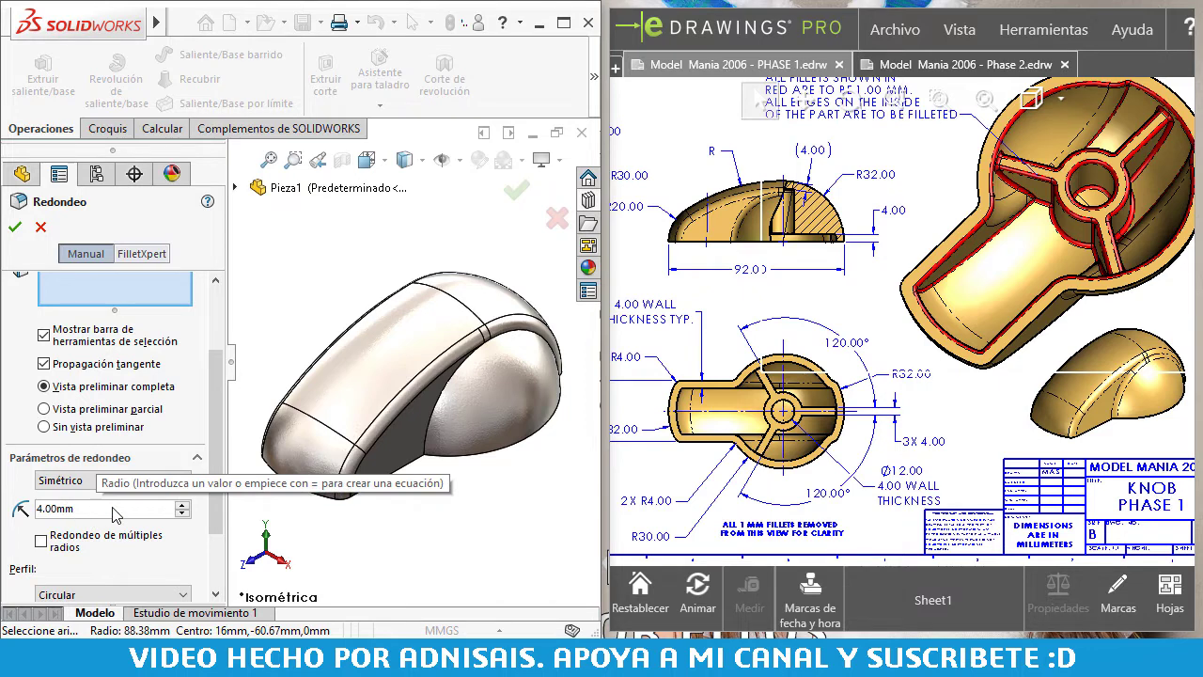
scroll(113, 513, "up", 5)
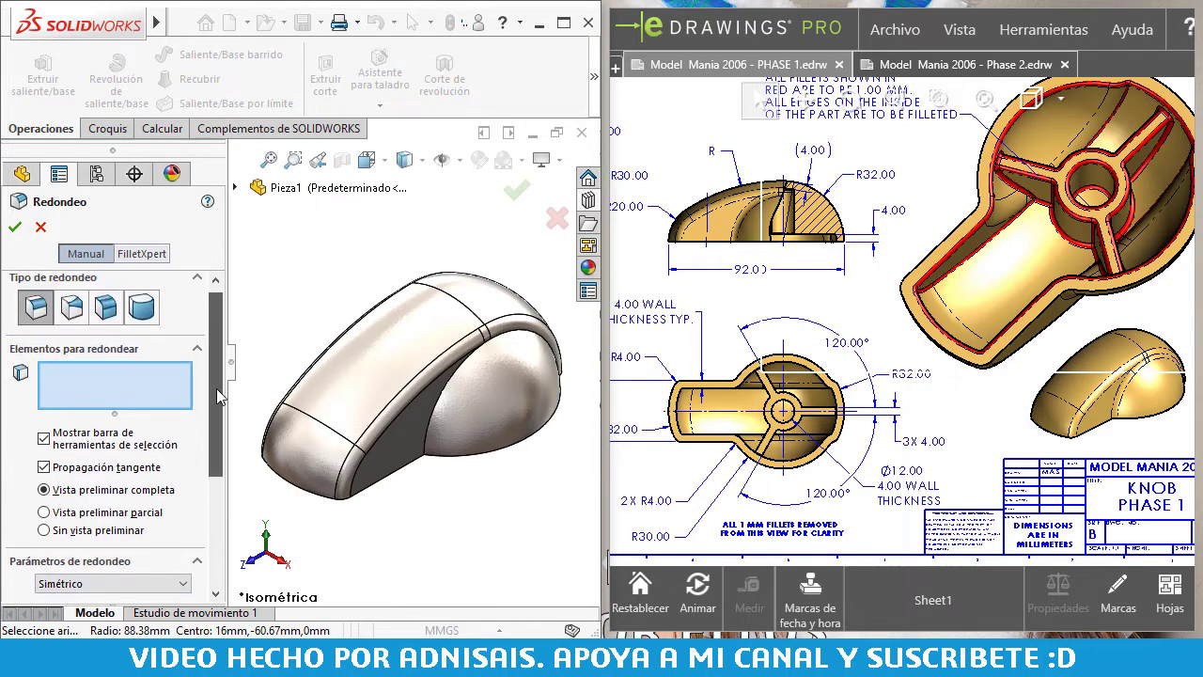
left_click(440, 393)
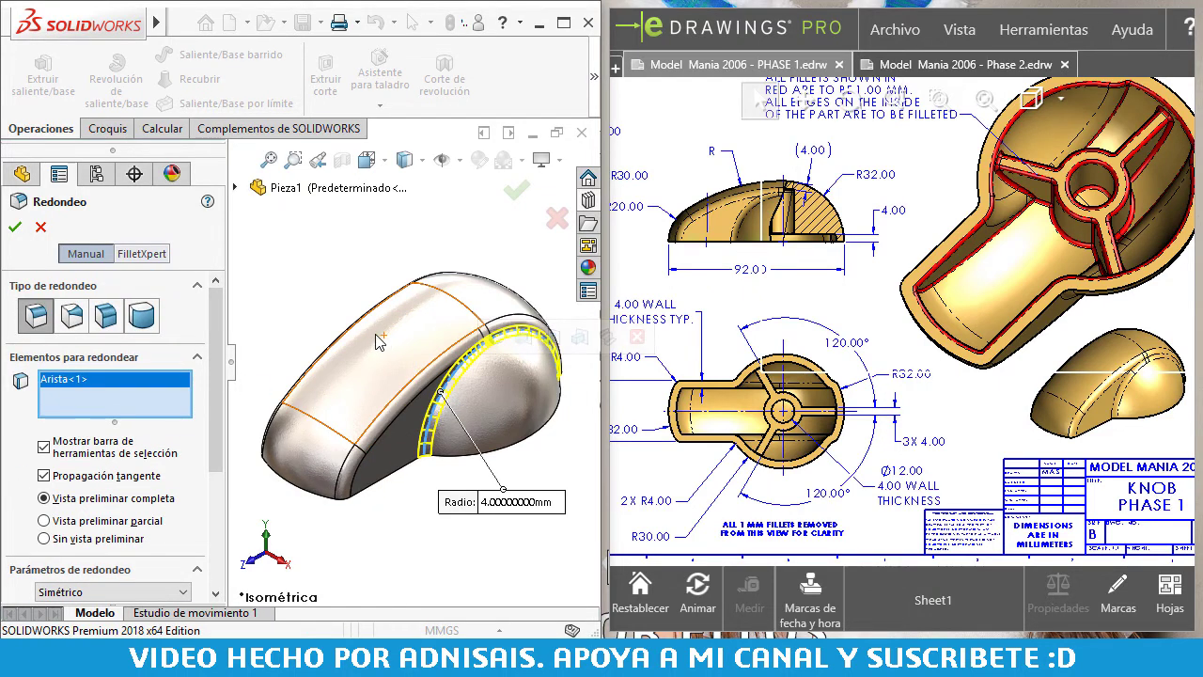
left_click(376, 337)
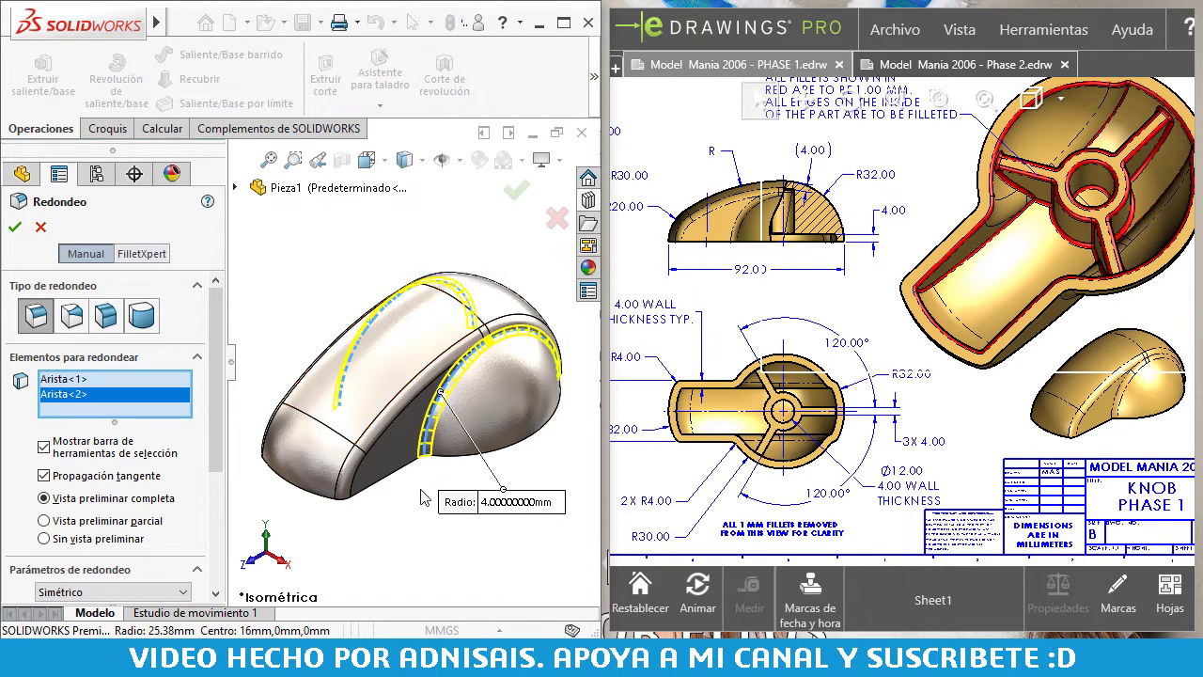
key("Return")
mouse_move(467, 476)
middle_mouse_down()
mouse_move(407, 460)
mouse_move(453, 439)
mouse_move(461, 490)
middle_mouse_up()
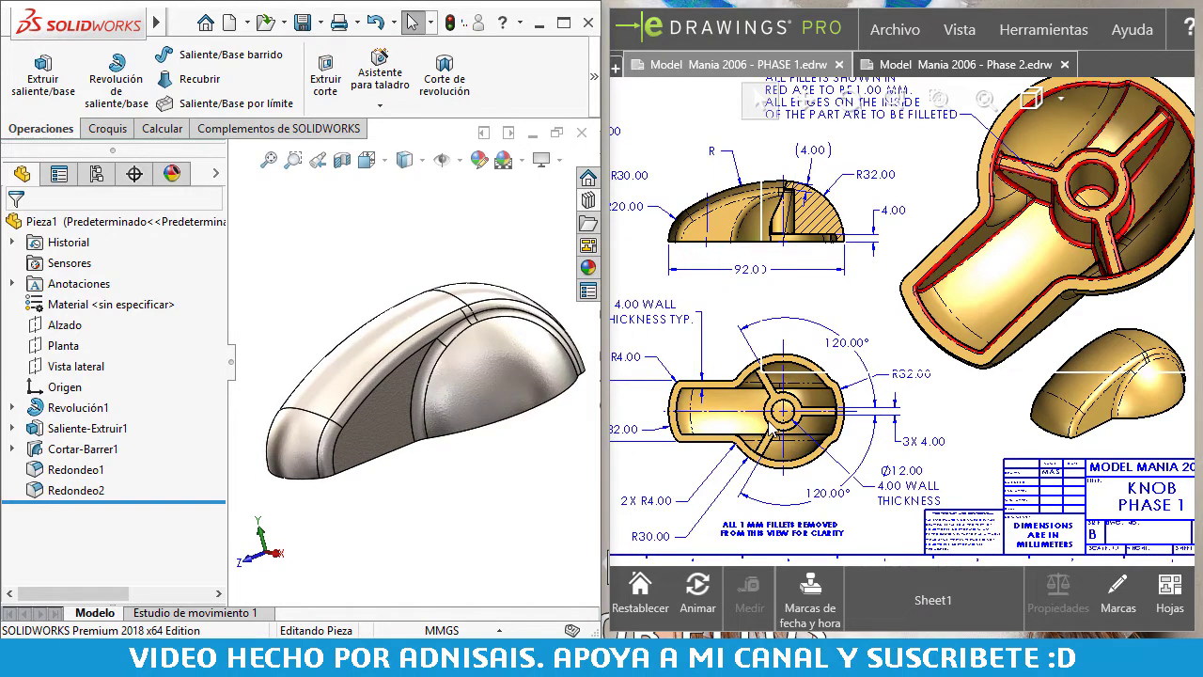
- Shell the knob with Vaciado at 4 mm wall thickness, removing the flat underside face
left_click(595, 76)
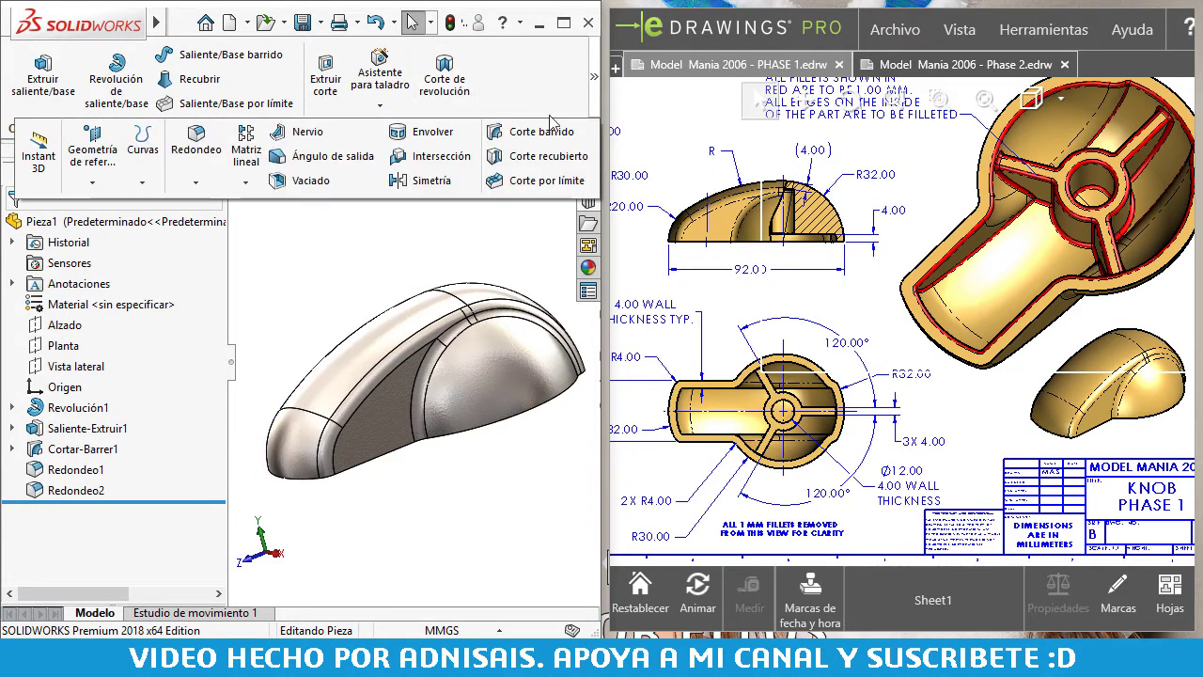
left_click(280, 182)
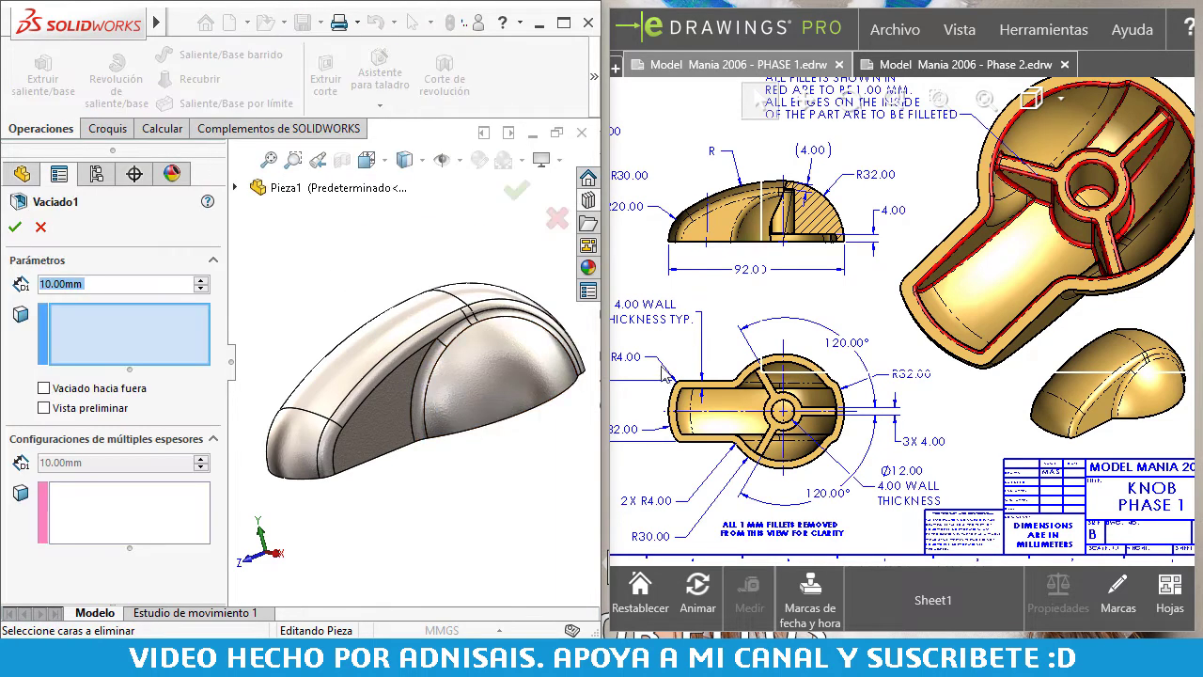
left_click_drag(664, 374, 673, 312)
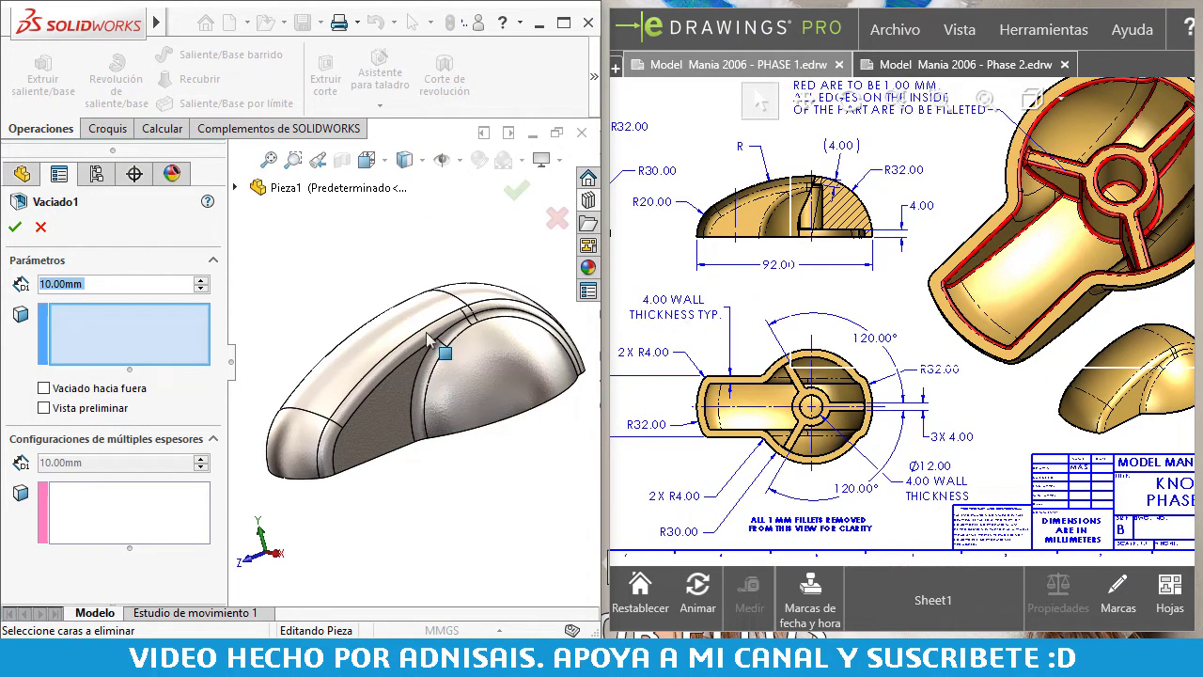
type("4")
key("Return")
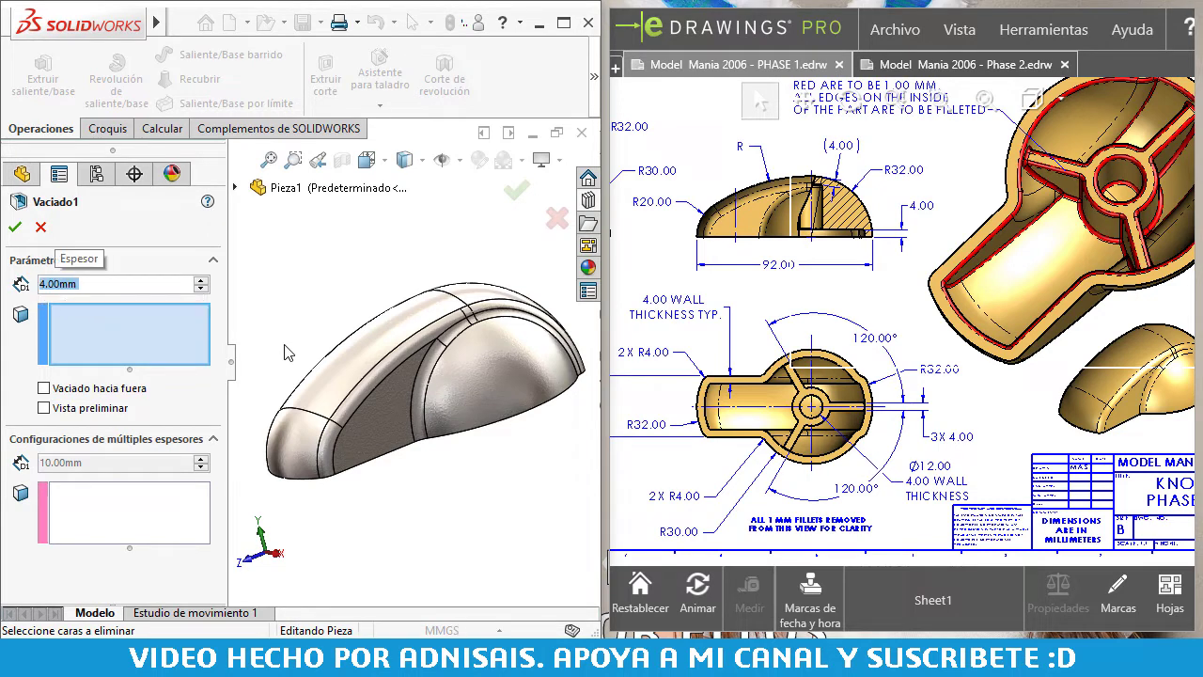
middle_click_drag(482, 444, 241, 357)
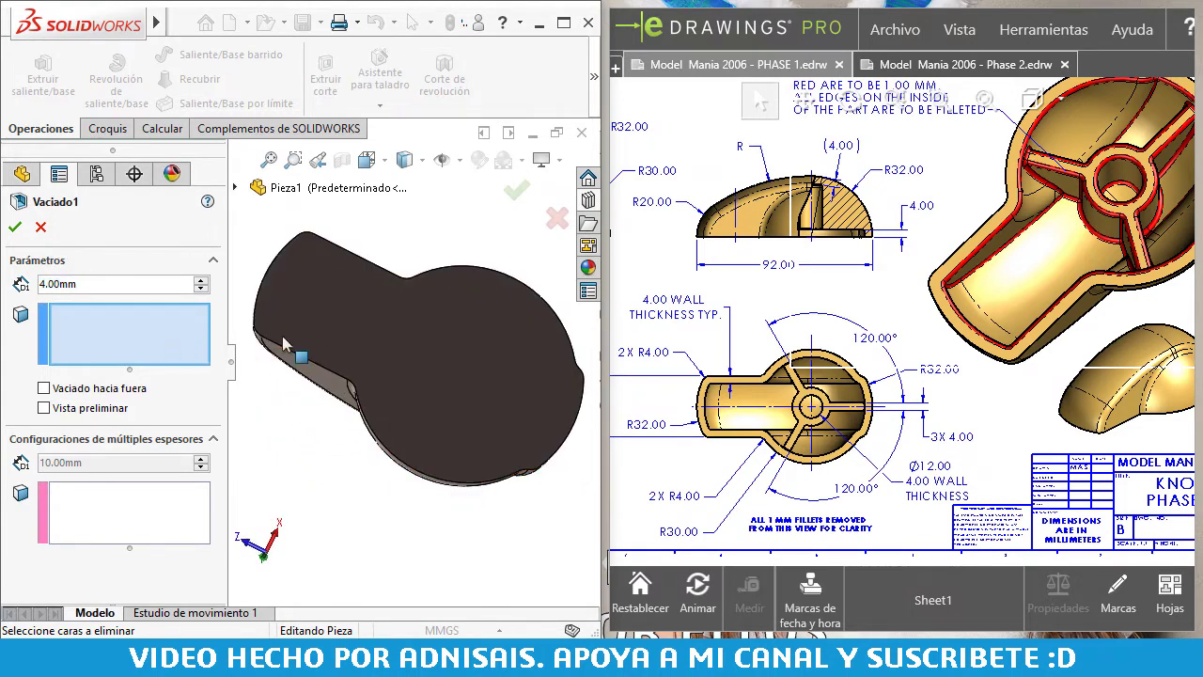
left_click(378, 335)
middle_click_drag(378, 336, 438, 326)
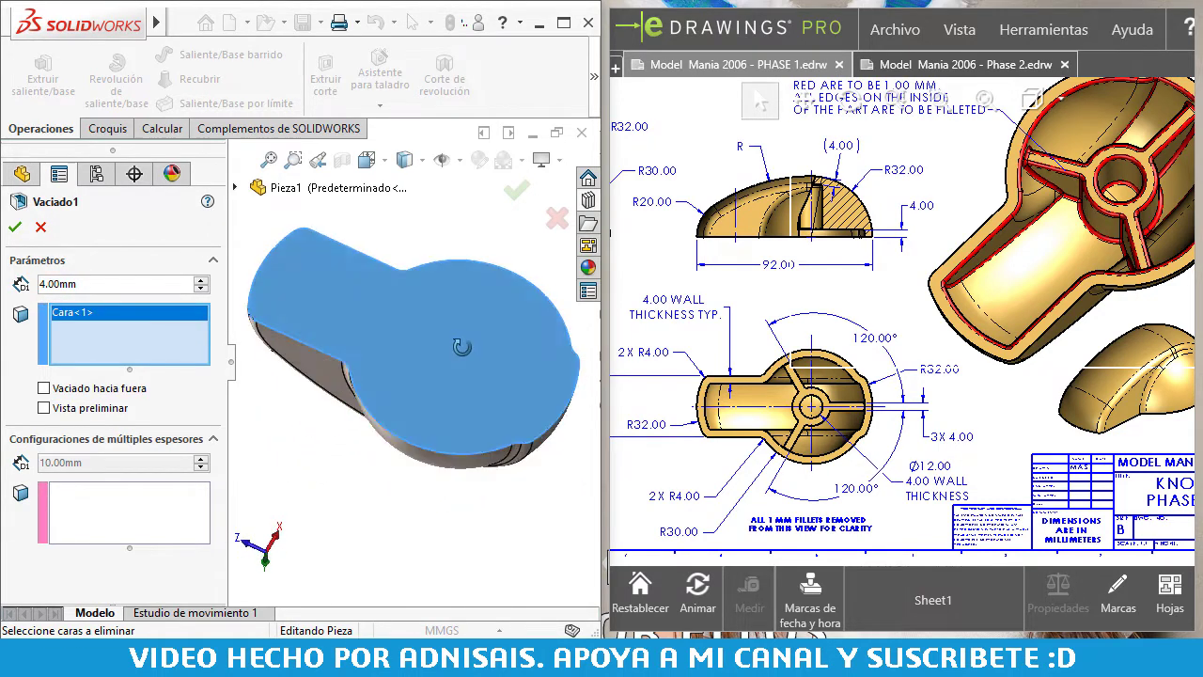
left_click(14, 227)
mouse_move(425, 372)
middle_mouse_down()
mouse_move(433, 431)
mouse_move(425, 415)
mouse_move(456, 385)
middle_mouse_up()
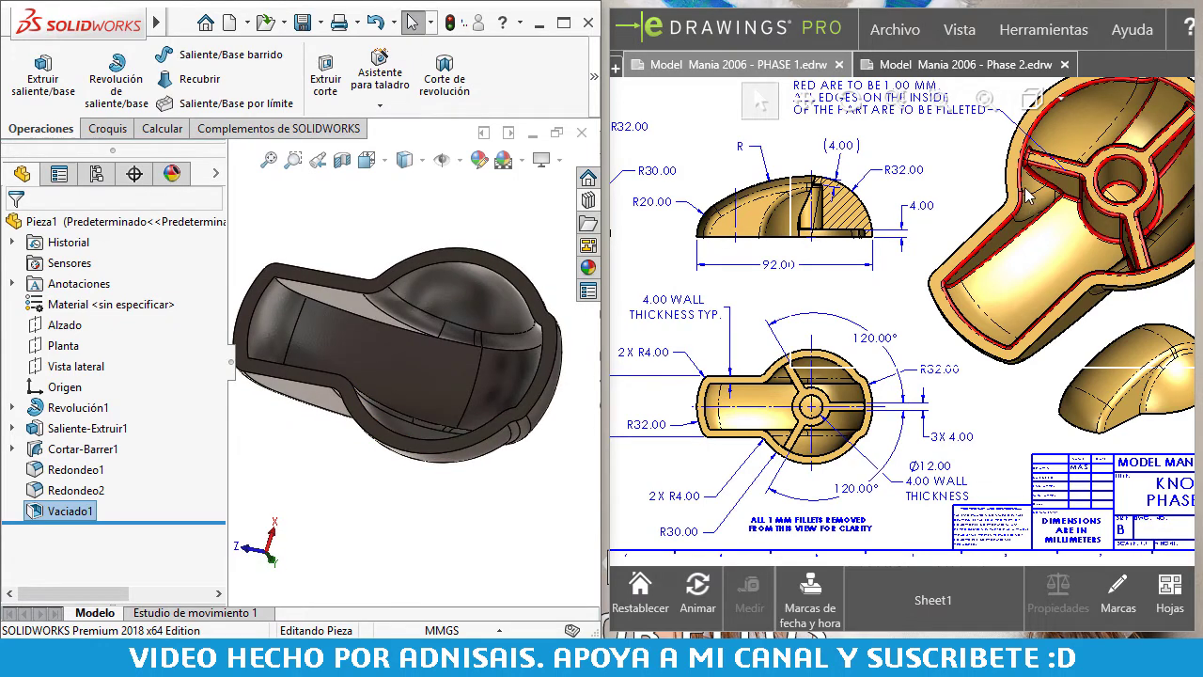
middle_click_drag(1095, 191, 1078, 215)
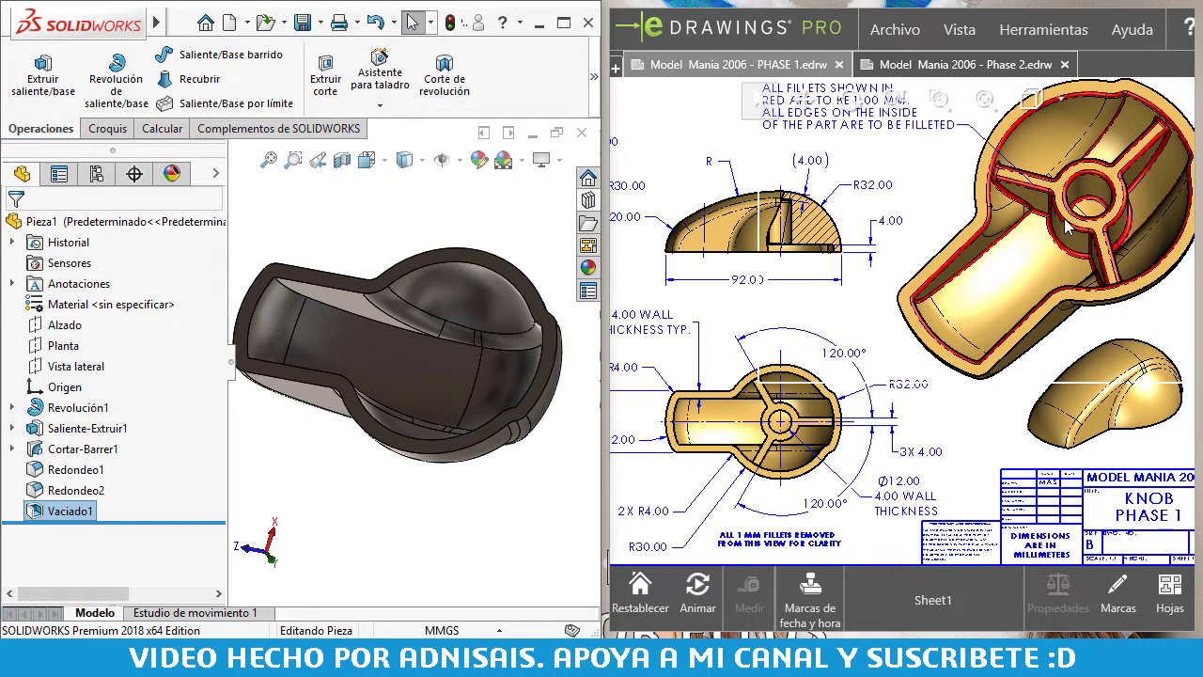
middle_click_drag(1064, 250, 1044, 250)
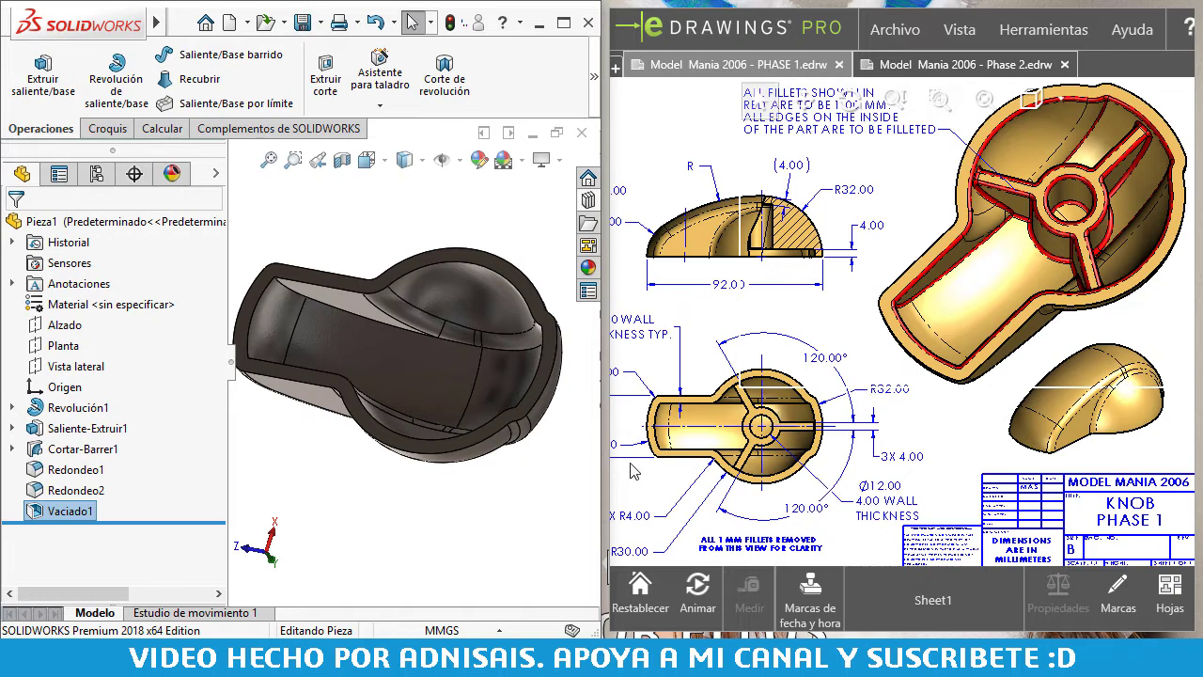
middle_click_drag(498, 478, 674, 355)
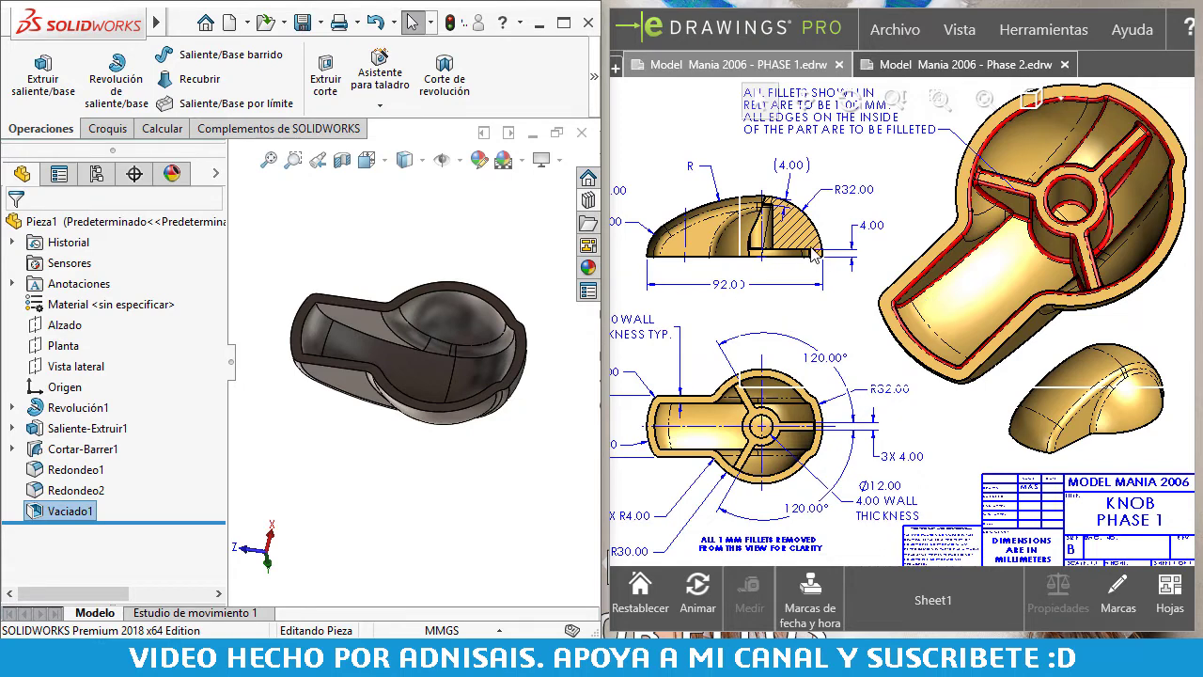
middle_click_drag(513, 415, 487, 392)
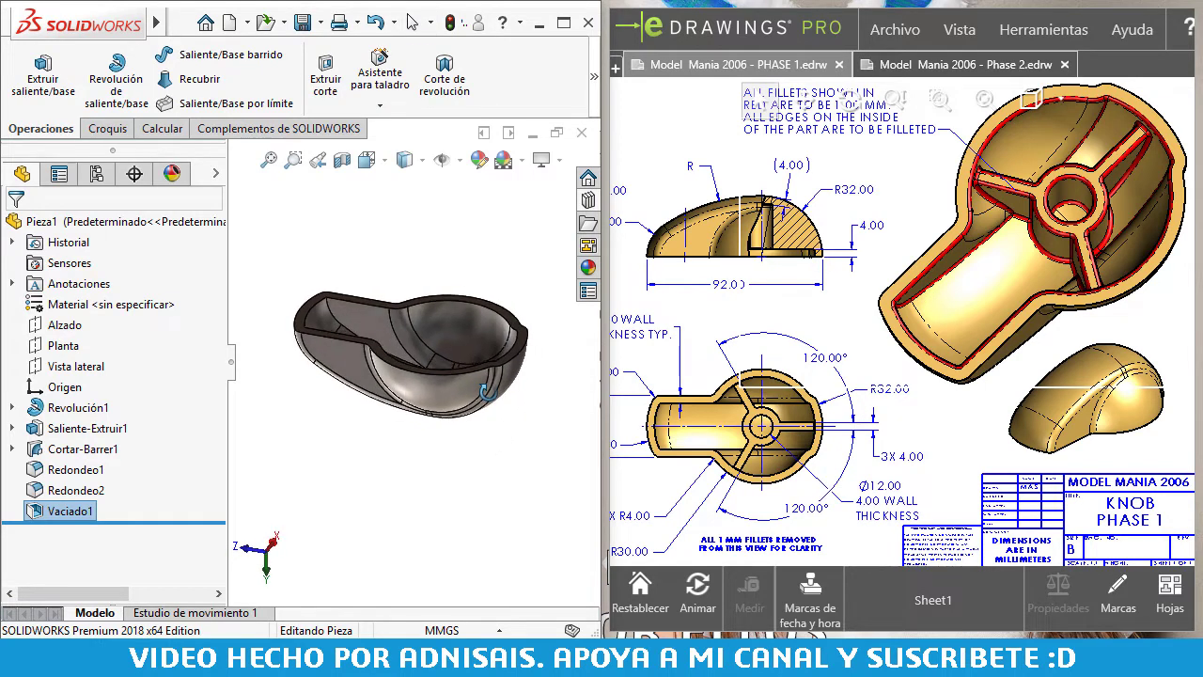
left_click(490, 479)
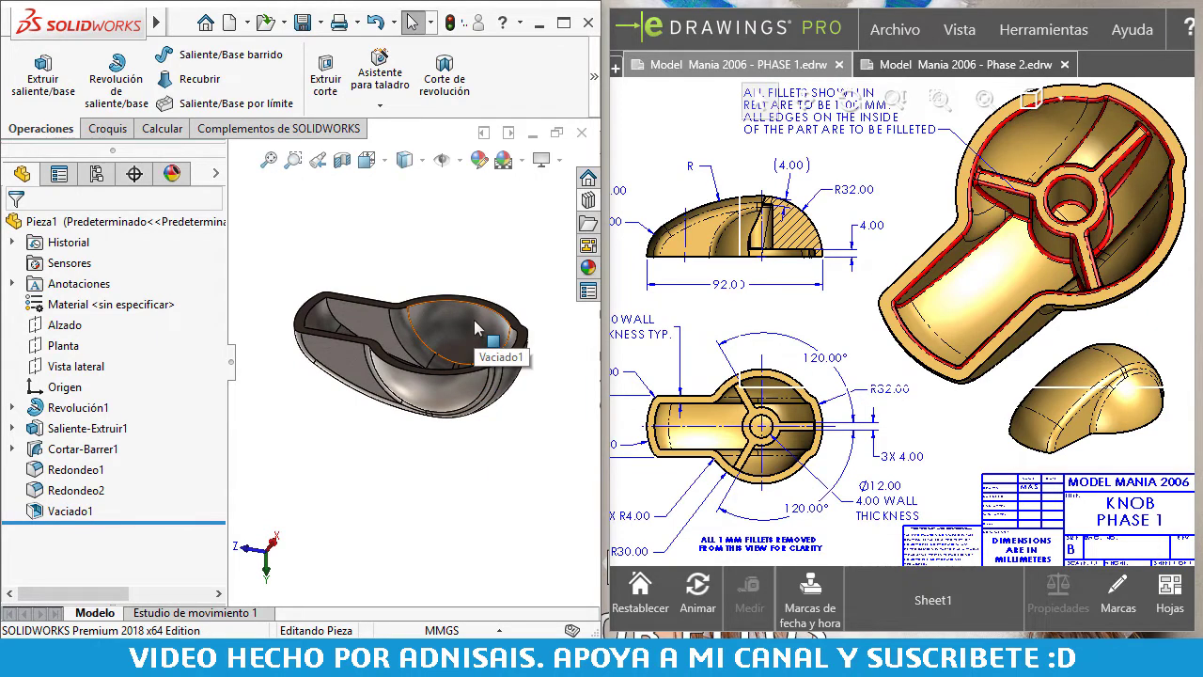
- Create Plano1 offset 4 mm from the Planta plane and select it
left_click(62, 346)
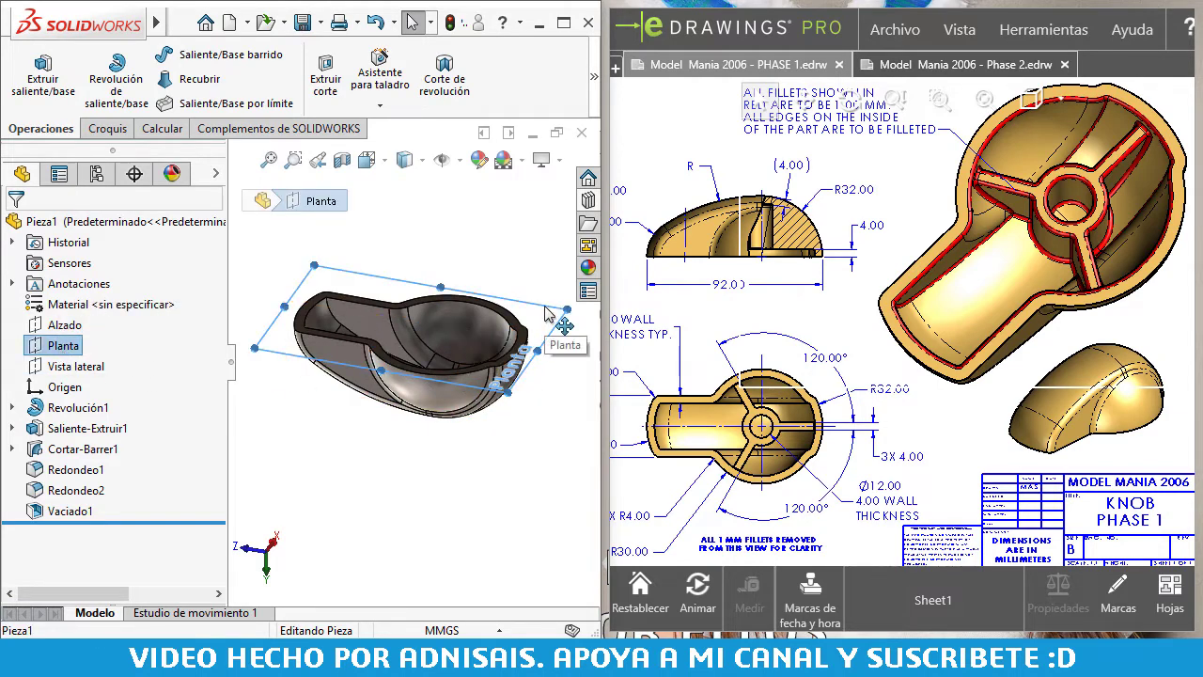
left_click_drag(546, 309, 548, 345)
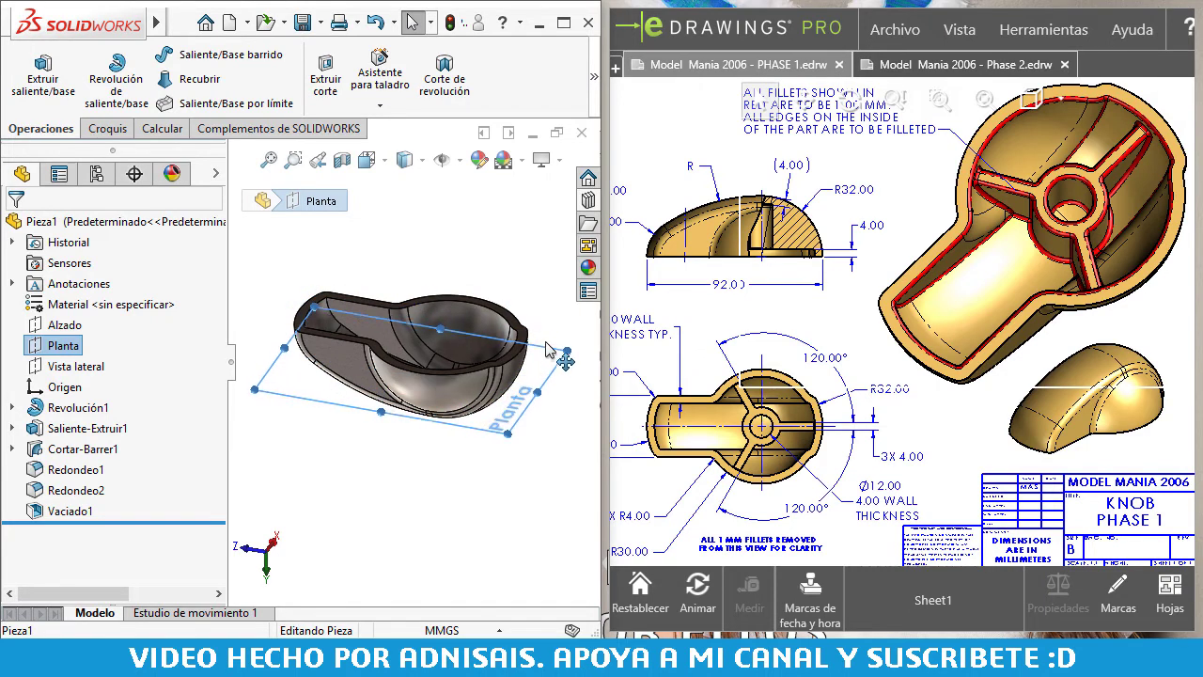
left_click(541, 456)
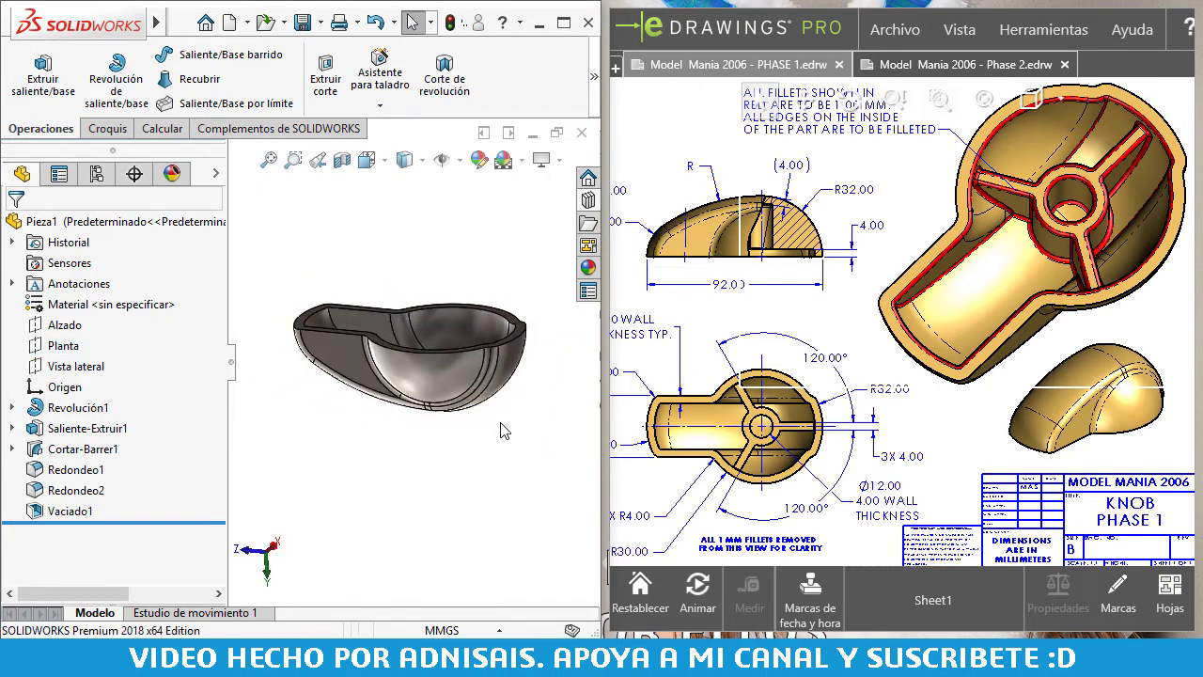
left_click(30, 343)
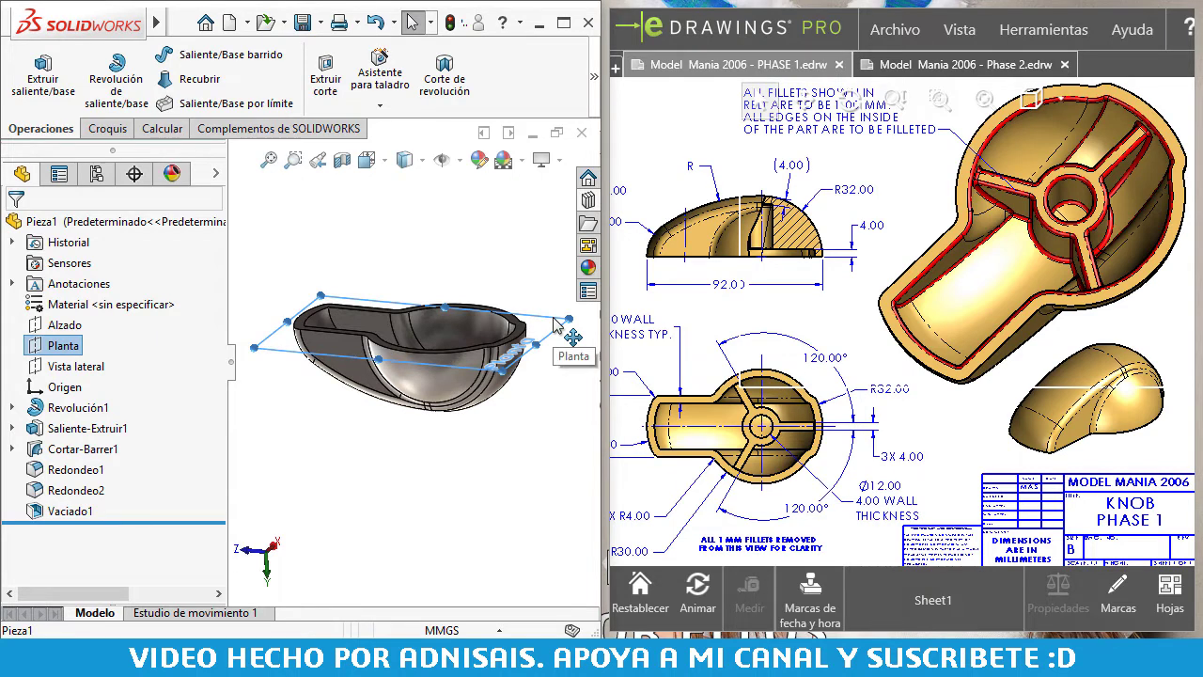
left_click_drag(555, 324, 564, 367, "ctrl")
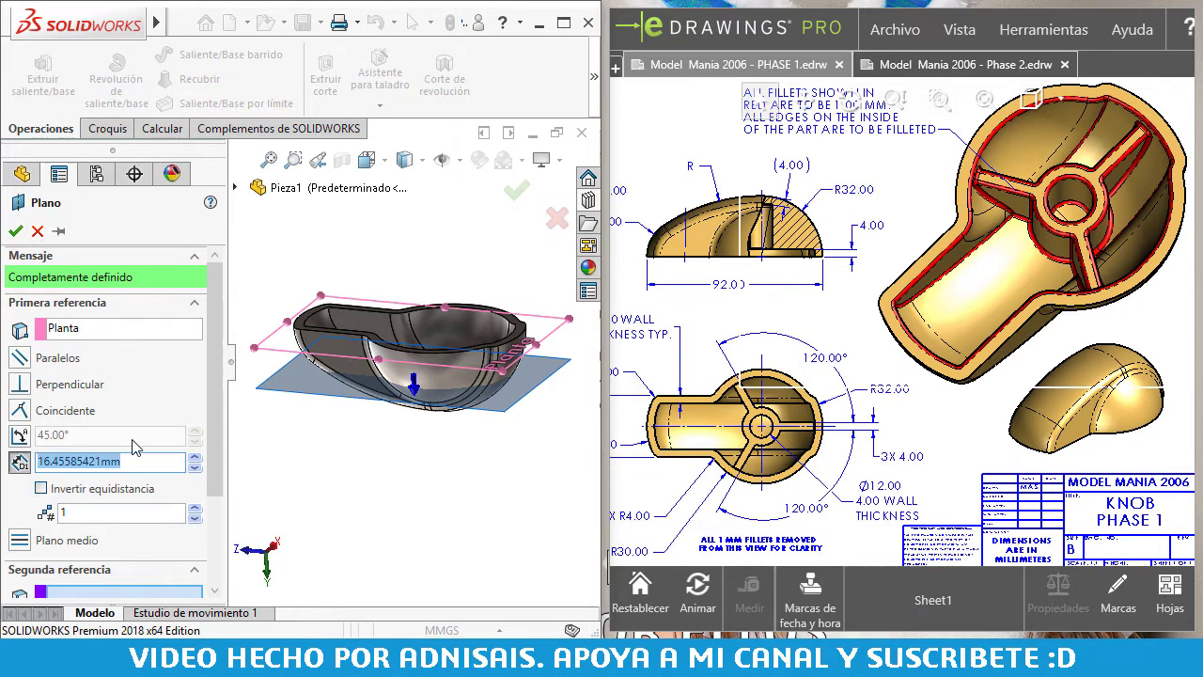
type("4")
key("Return")
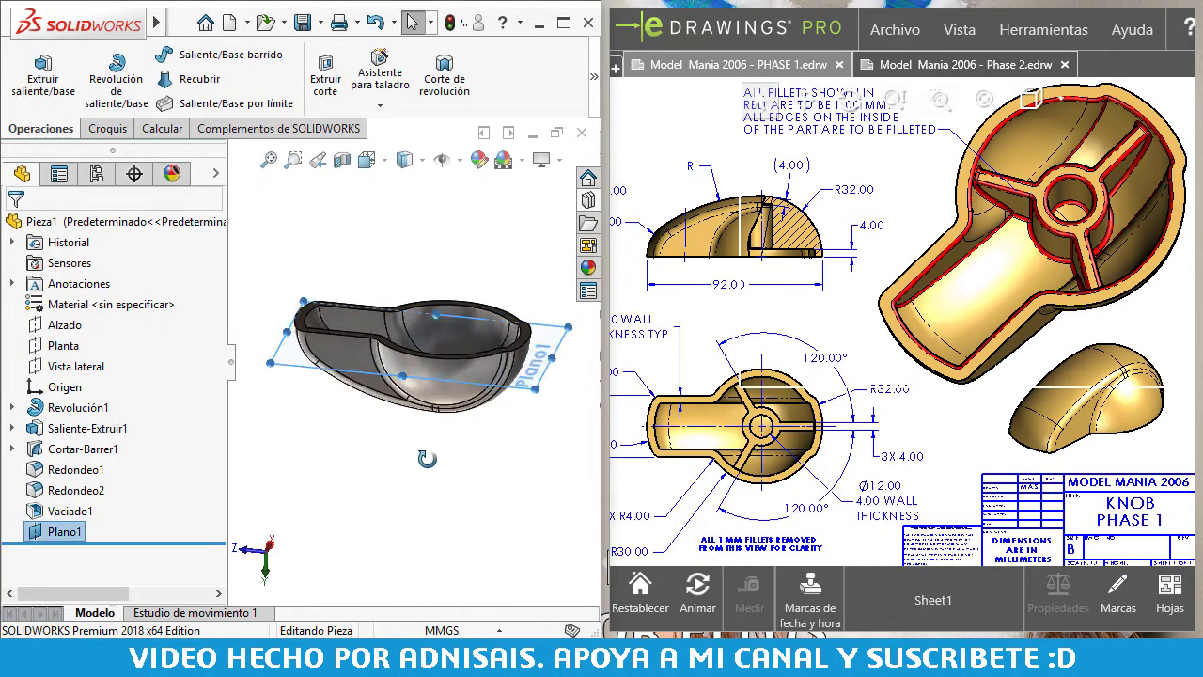
middle_click_drag(427, 459, 395, 509)
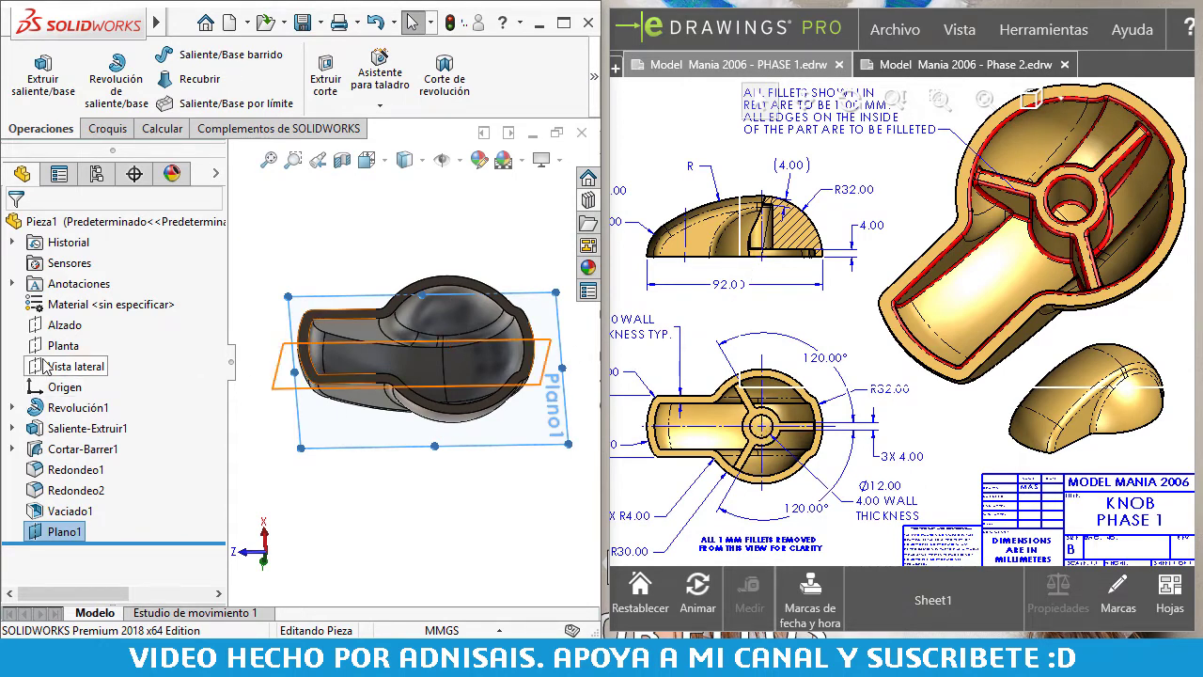
left_click(556, 404)
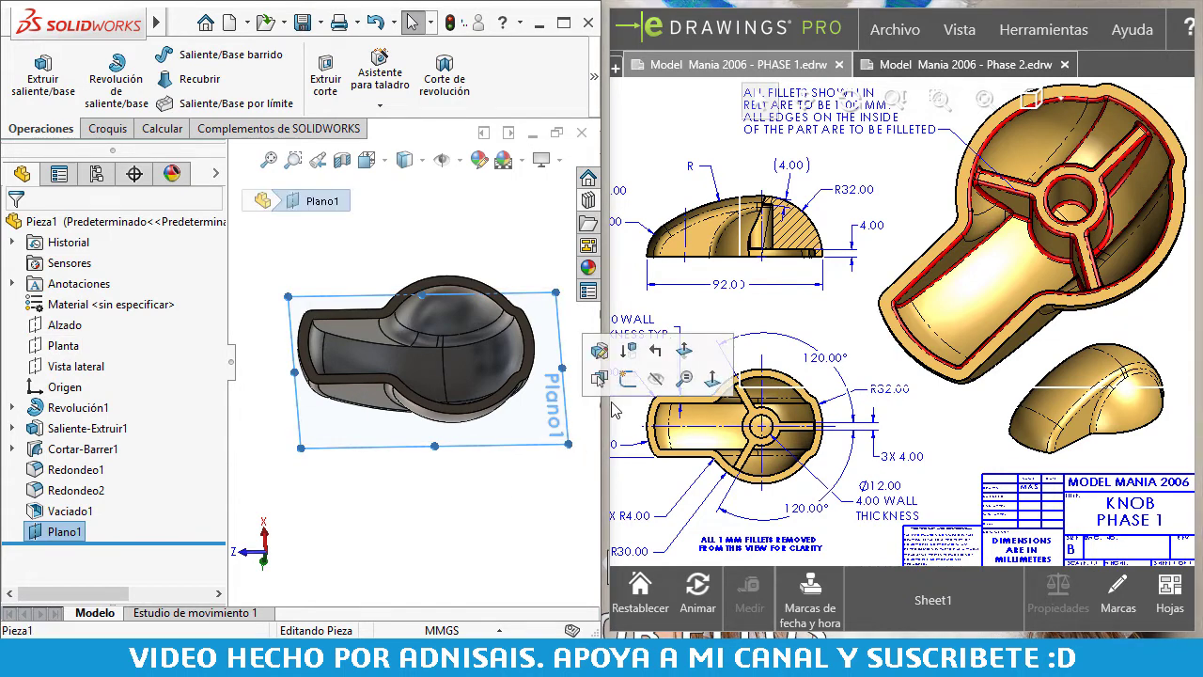
- On Plano1, sketch a Ø12 circle centred on the origin and launch Extruir saliente/base
left_click(626, 393)
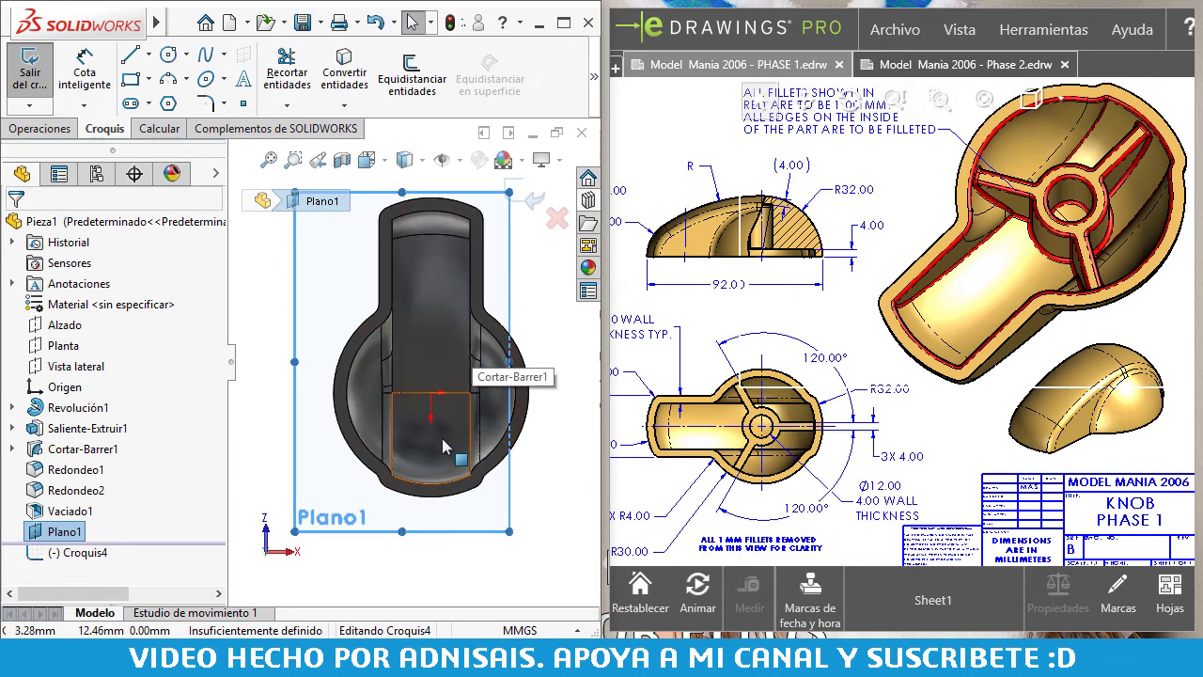
scroll(440, 373, "down", 2)
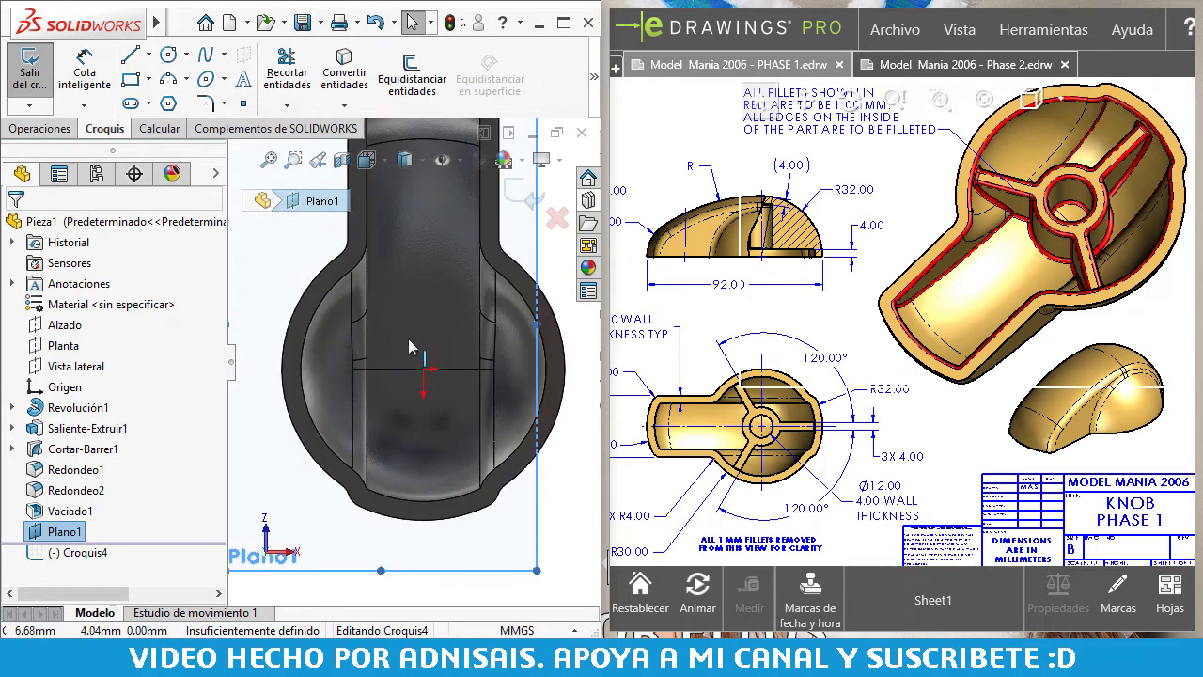
left_click(172, 58)
left_click(423, 370)
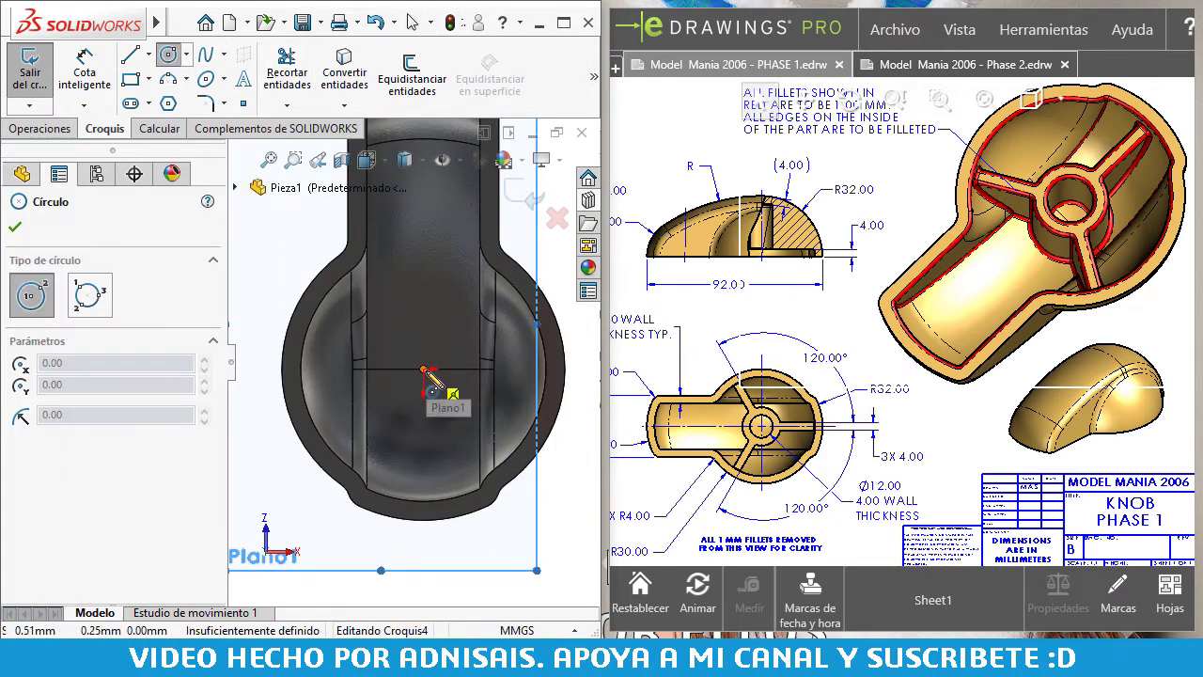
left_click(458, 405)
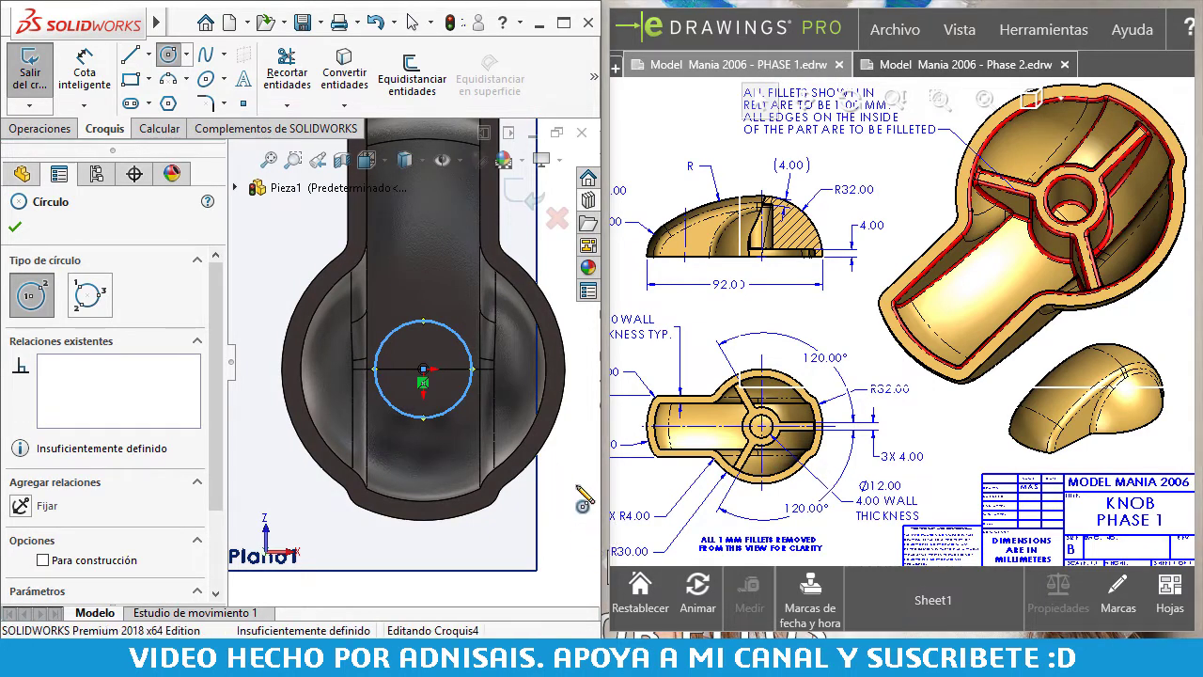
left_click(464, 344)
left_click(569, 515)
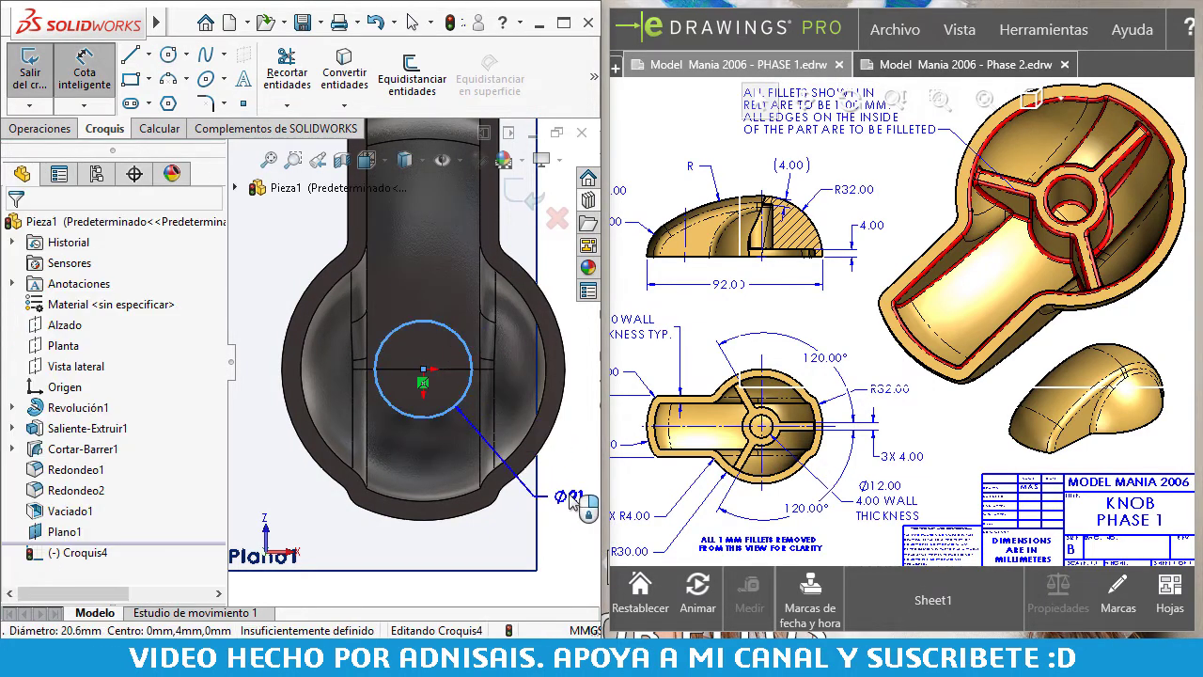
type("12")
key("Return")
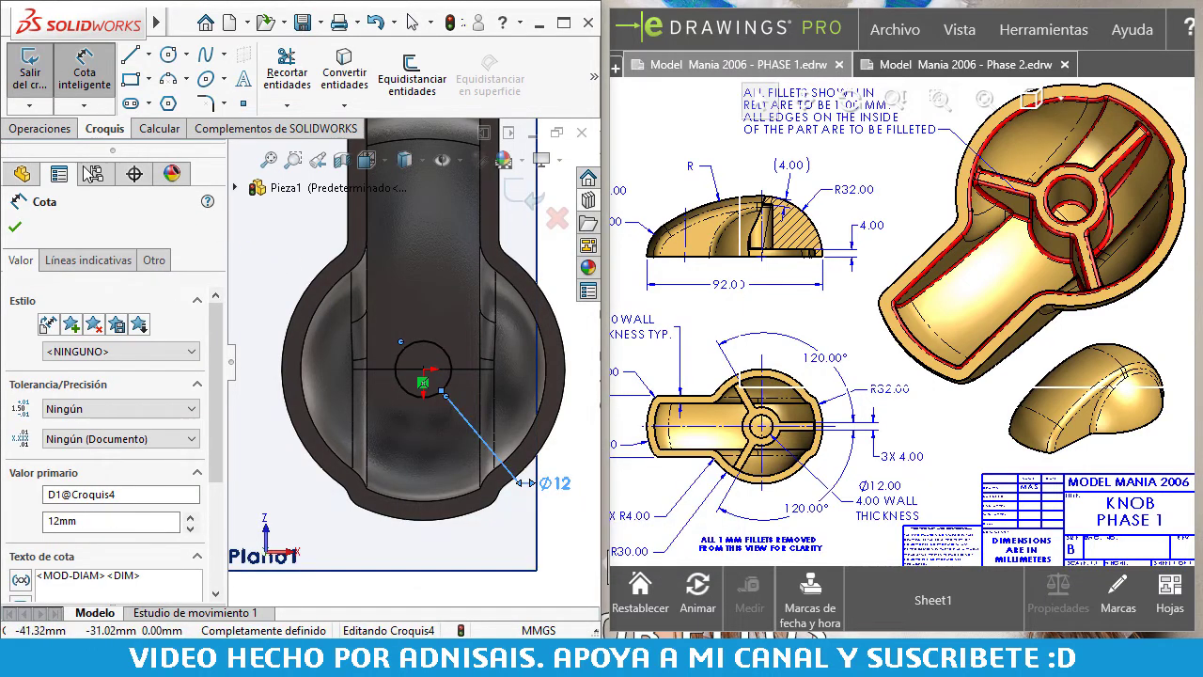
left_click(39, 129)
left_click(44, 80)
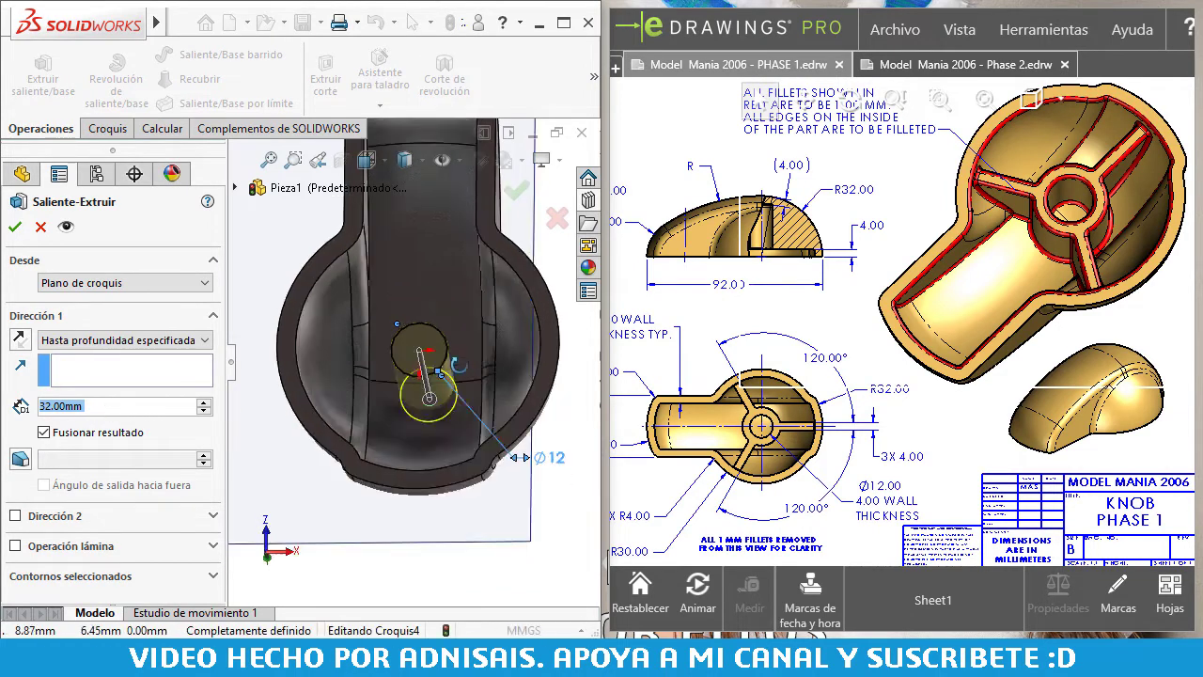
- Extrude the Ø12 circle Hasta el siguiente as a 4.00 mm thin-wall tube
left_click(112, 339)
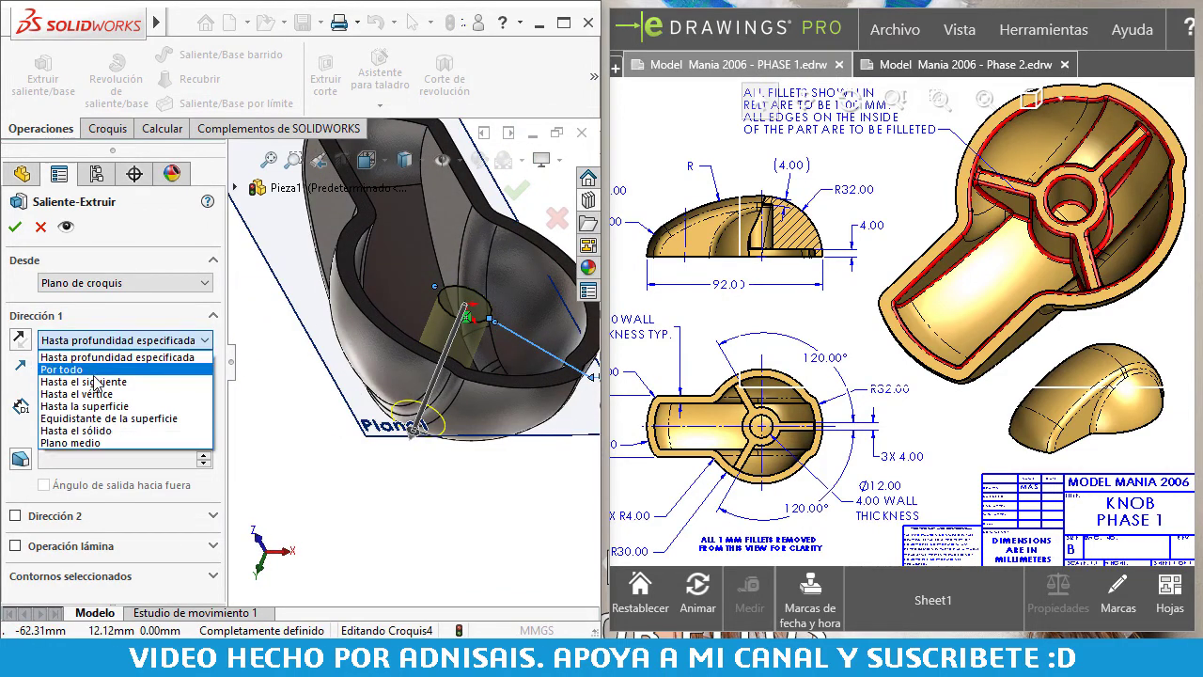
left_click(91, 380)
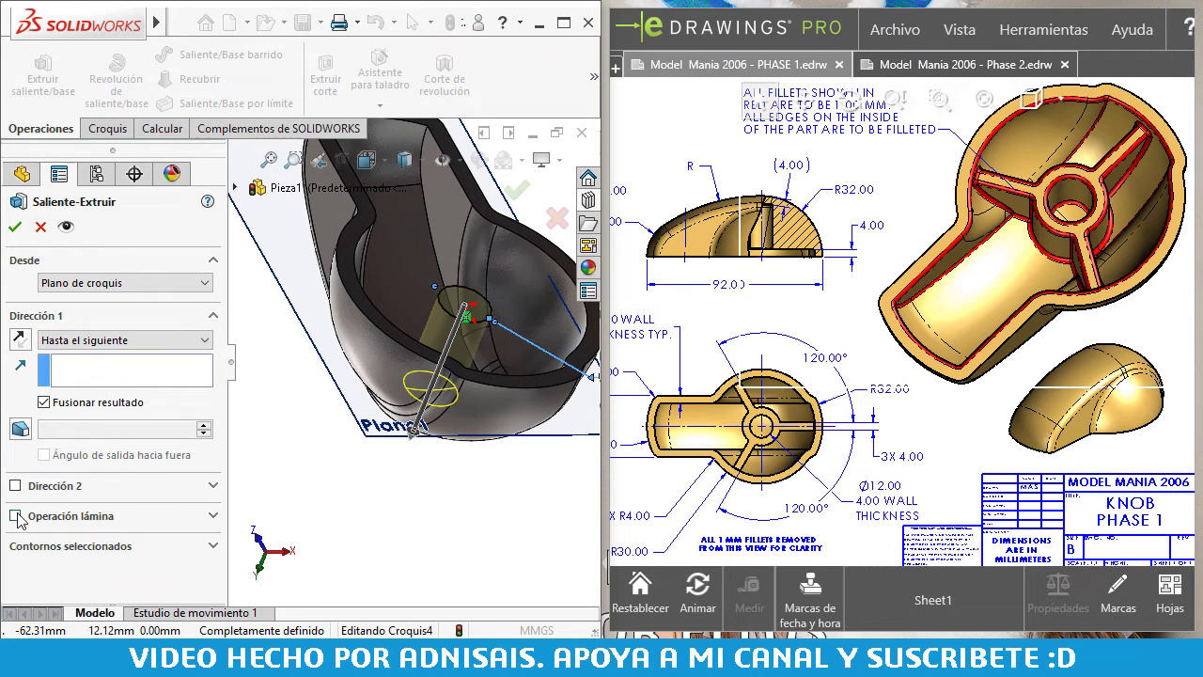
left_click(16, 516)
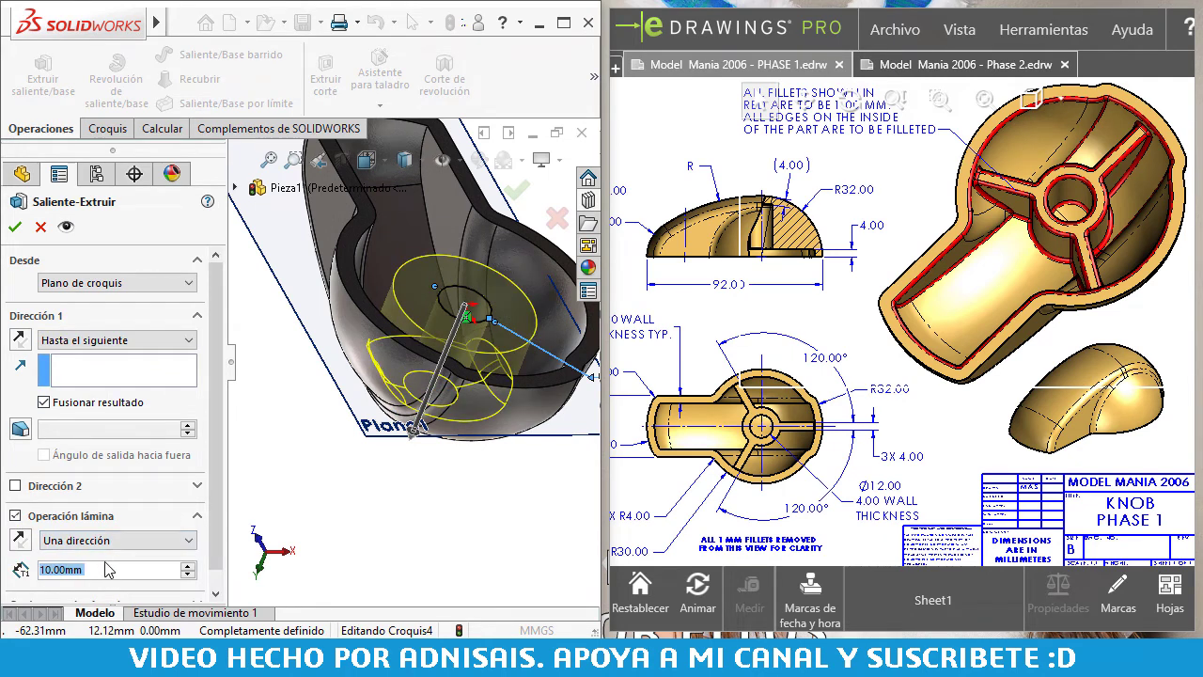
type("4")
key("Return")
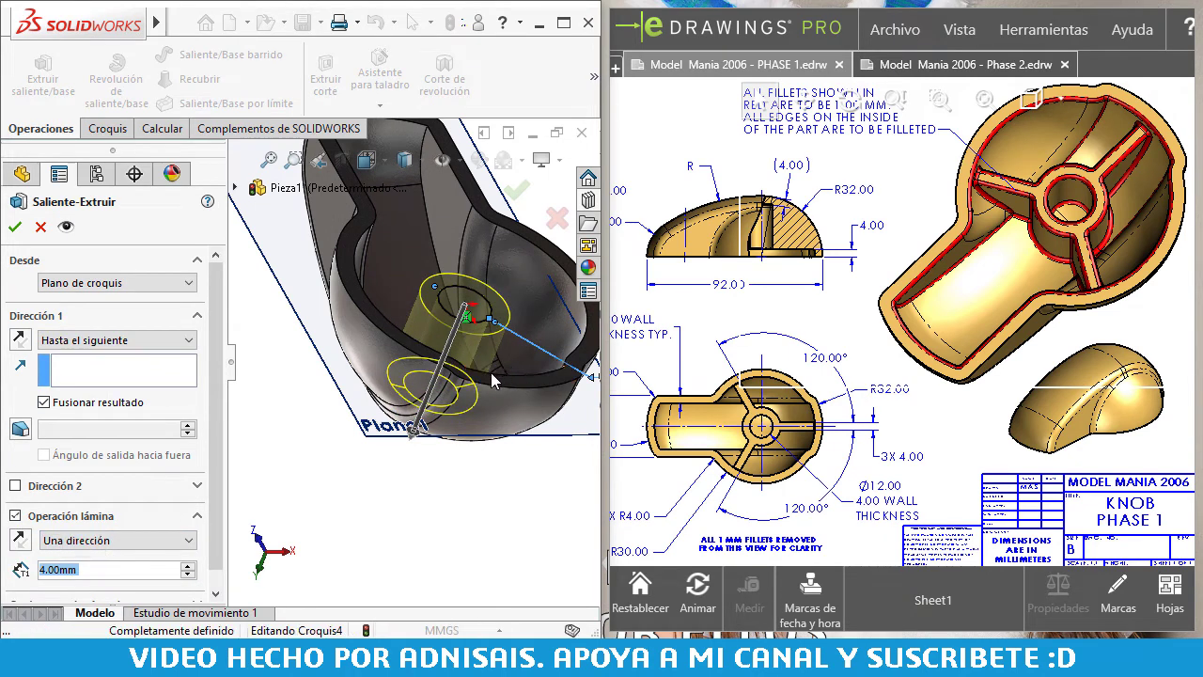
middle_click_drag(491, 372, 501, 331)
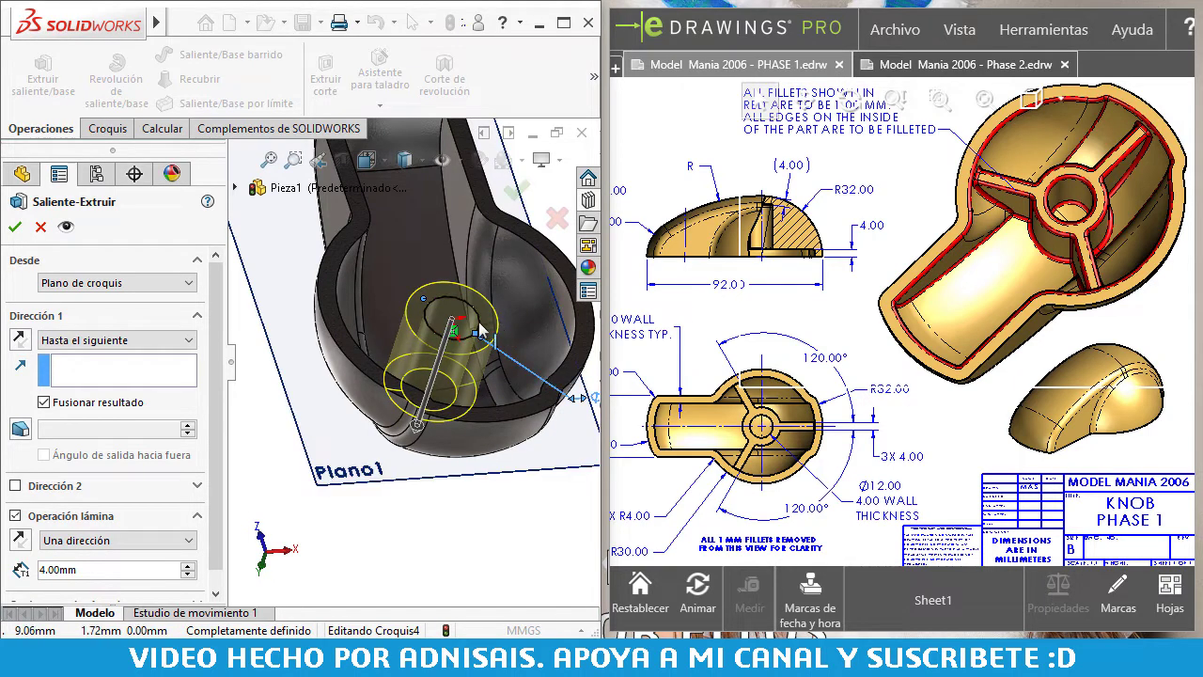
left_click(15, 227)
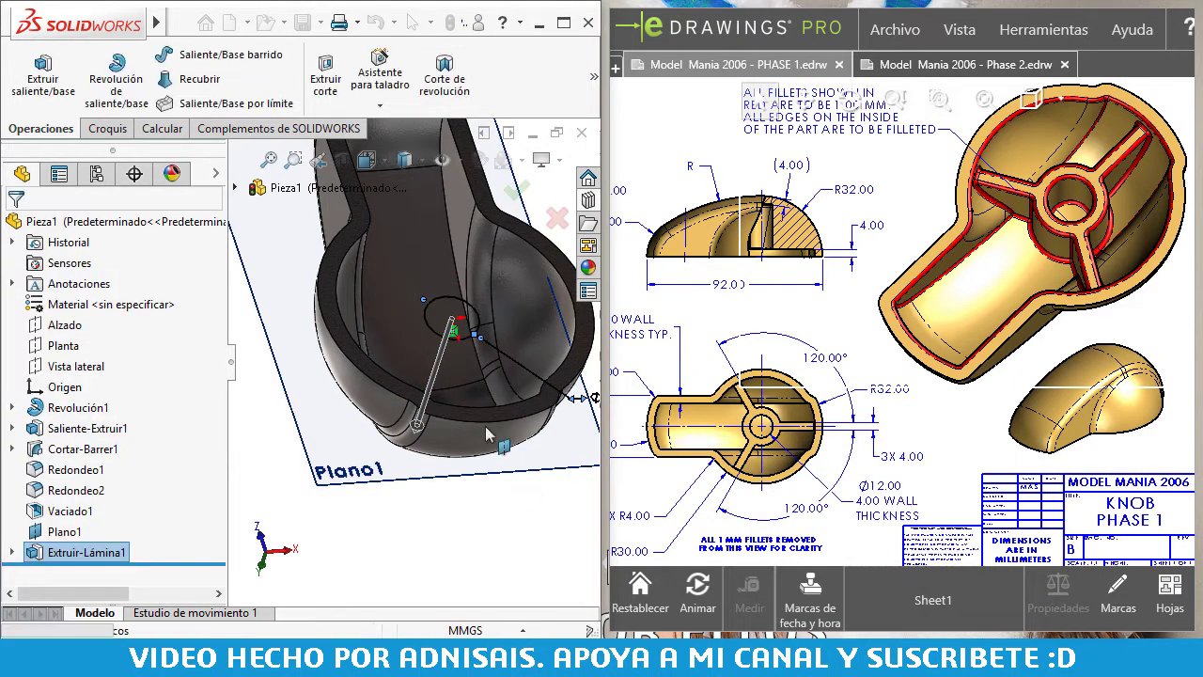
- Start a sketch on Plano1 viewed normal from its other side and draw a vertical line below the hub
middle_click_drag(529, 472, 416, 302)
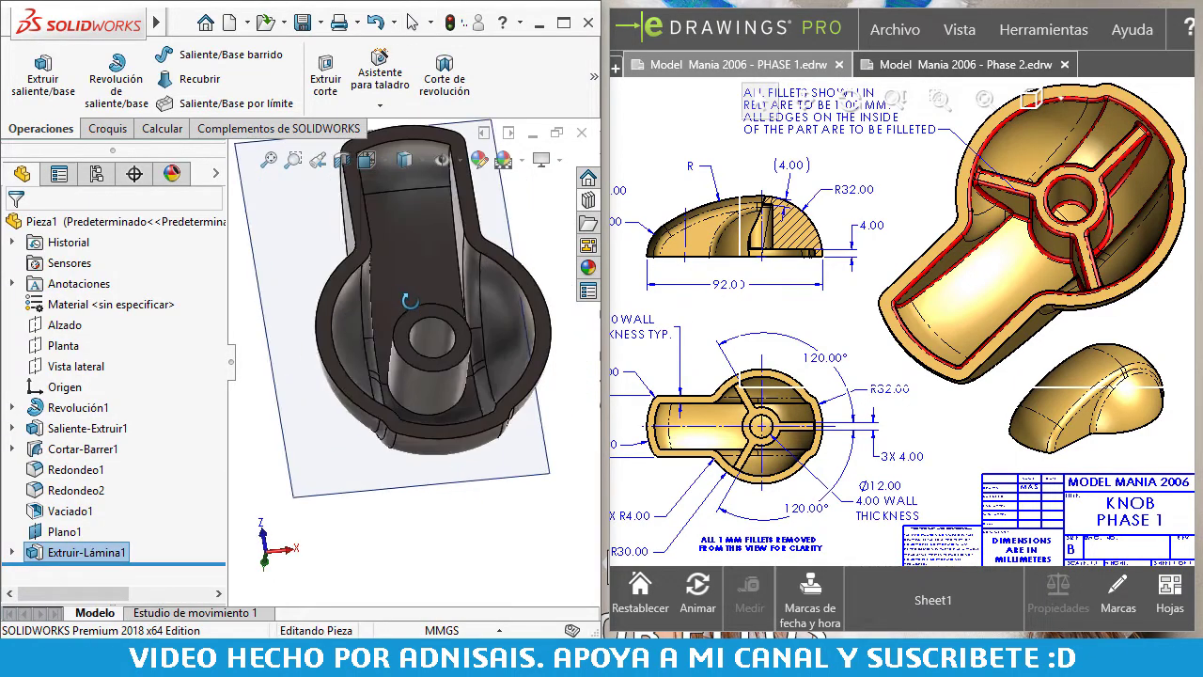
left_click(385, 482)
left_click(467, 422)
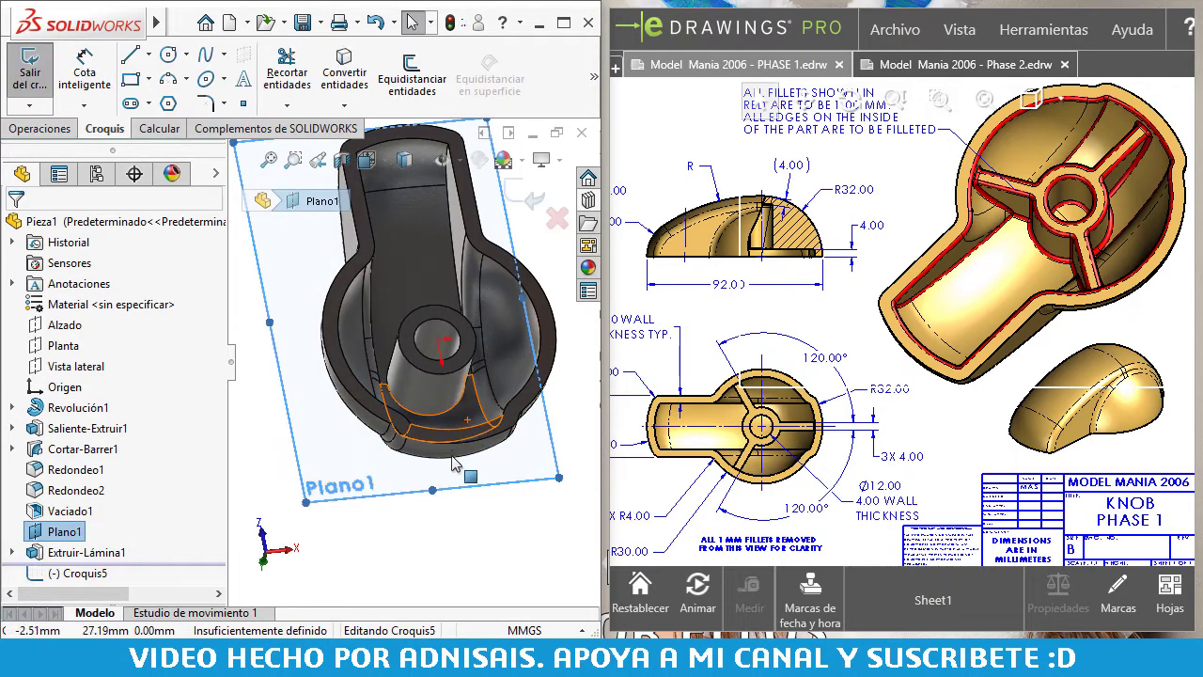
key("ctrl+8")
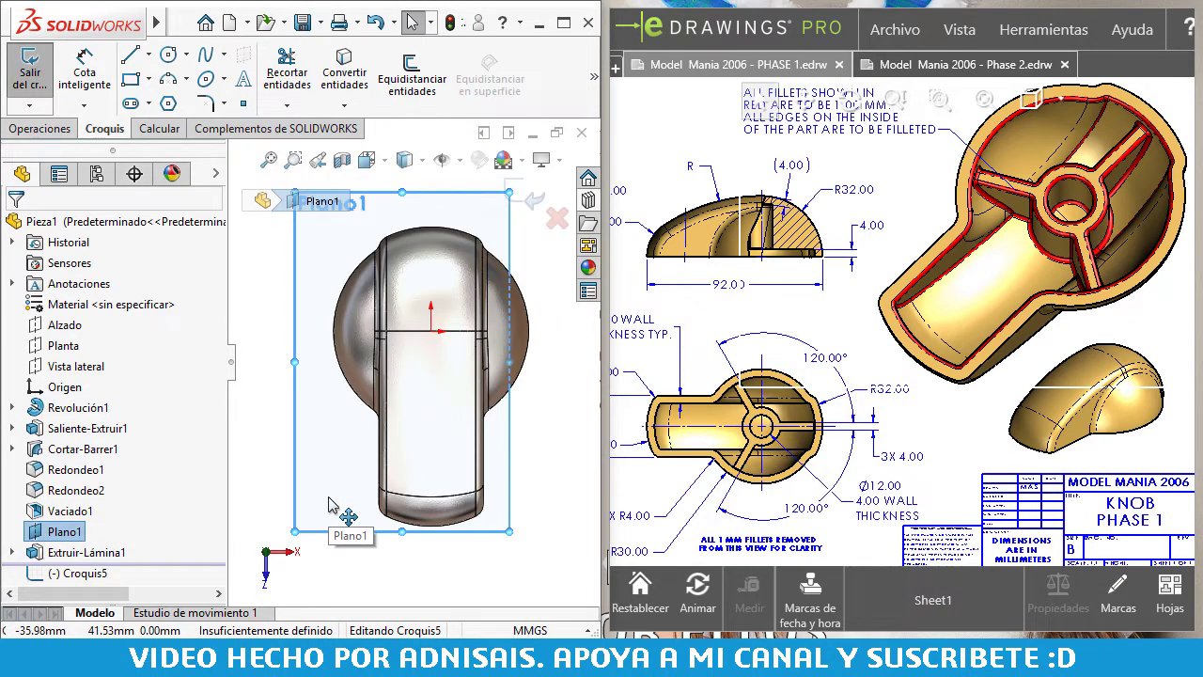
key("ctrl+8")
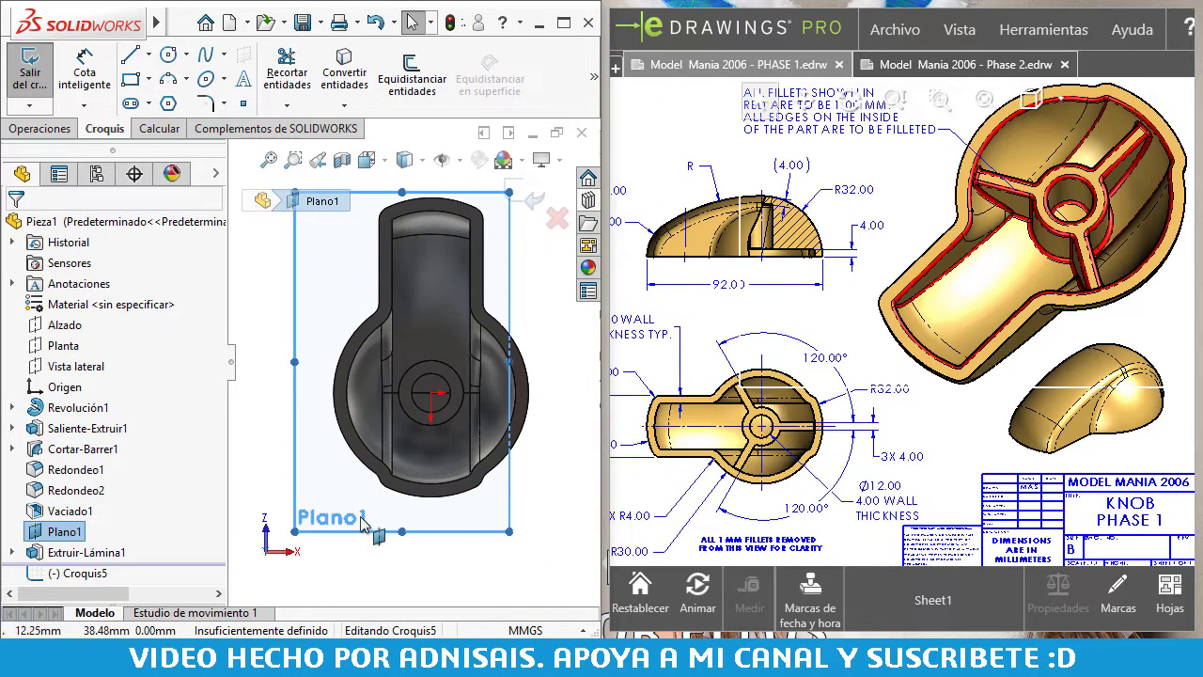
scroll(467, 459, "down", 2)
key("l")
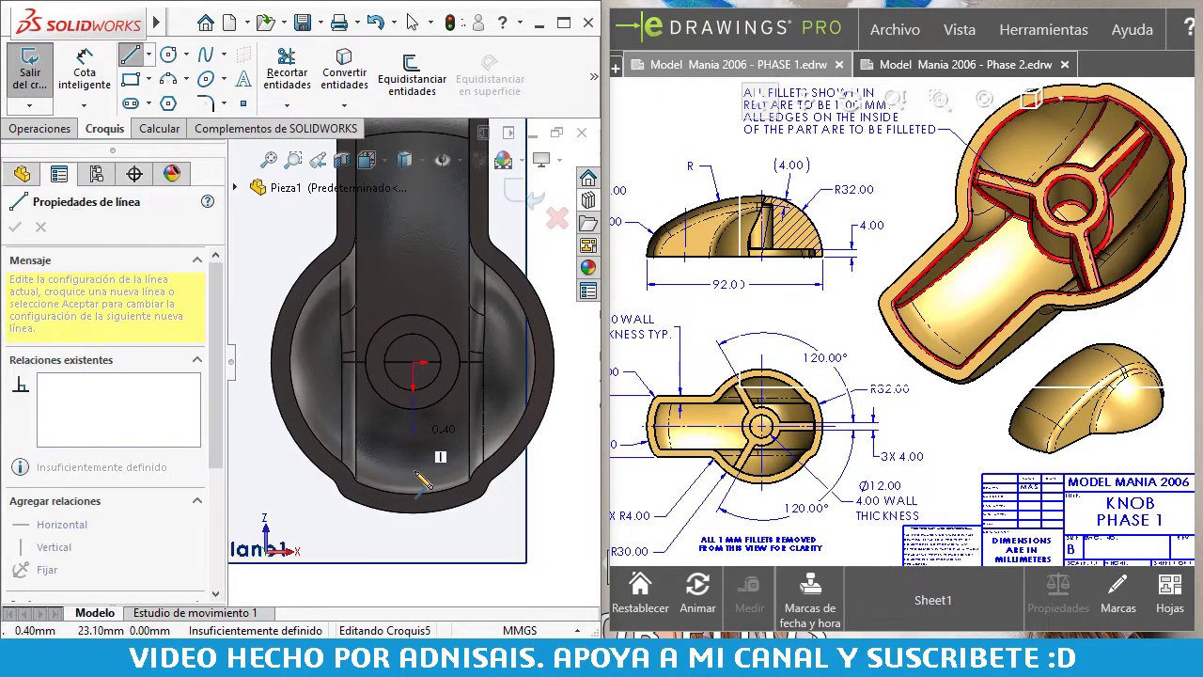
left_click(423, 481)
key("Escape")
scroll(418, 452, "down", 1)
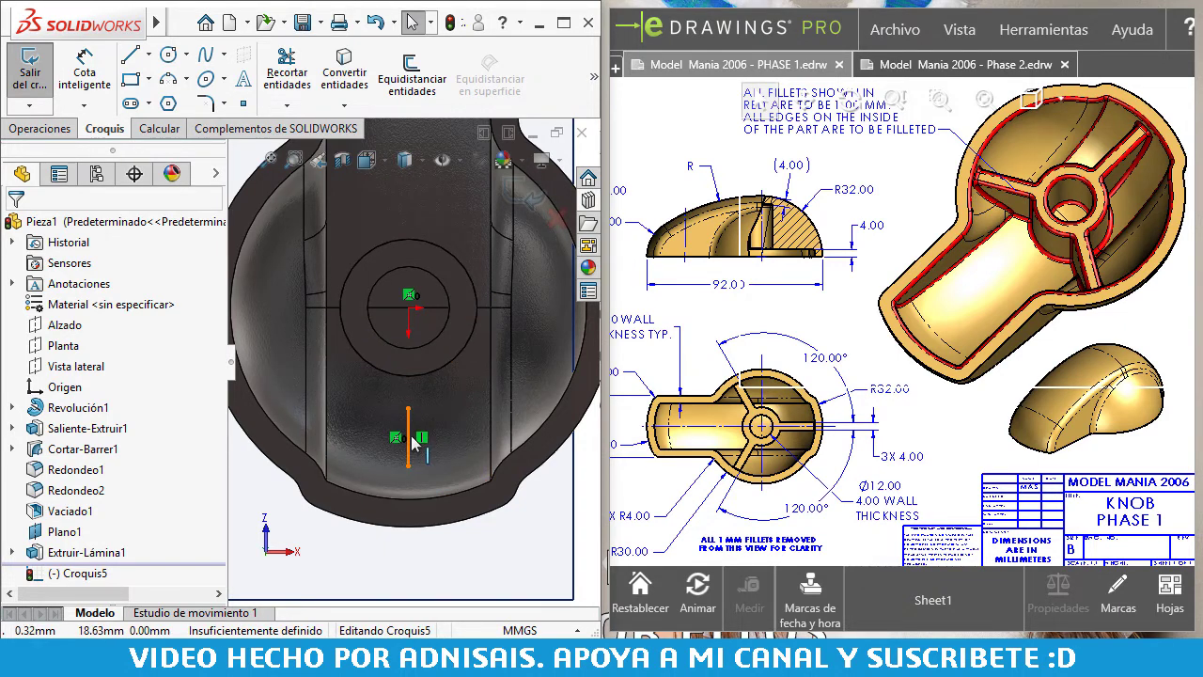
- Start a Nervio rib from the sketched line with 4 mm thickness
left_click(38, 129)
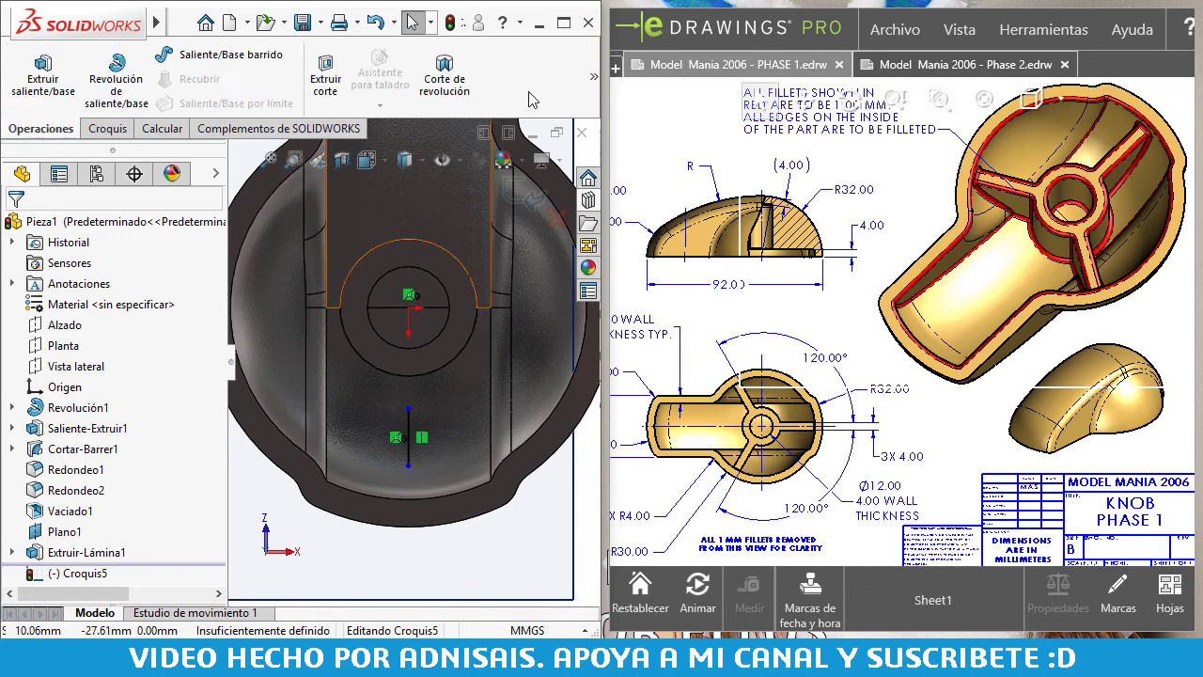
left_click(594, 78)
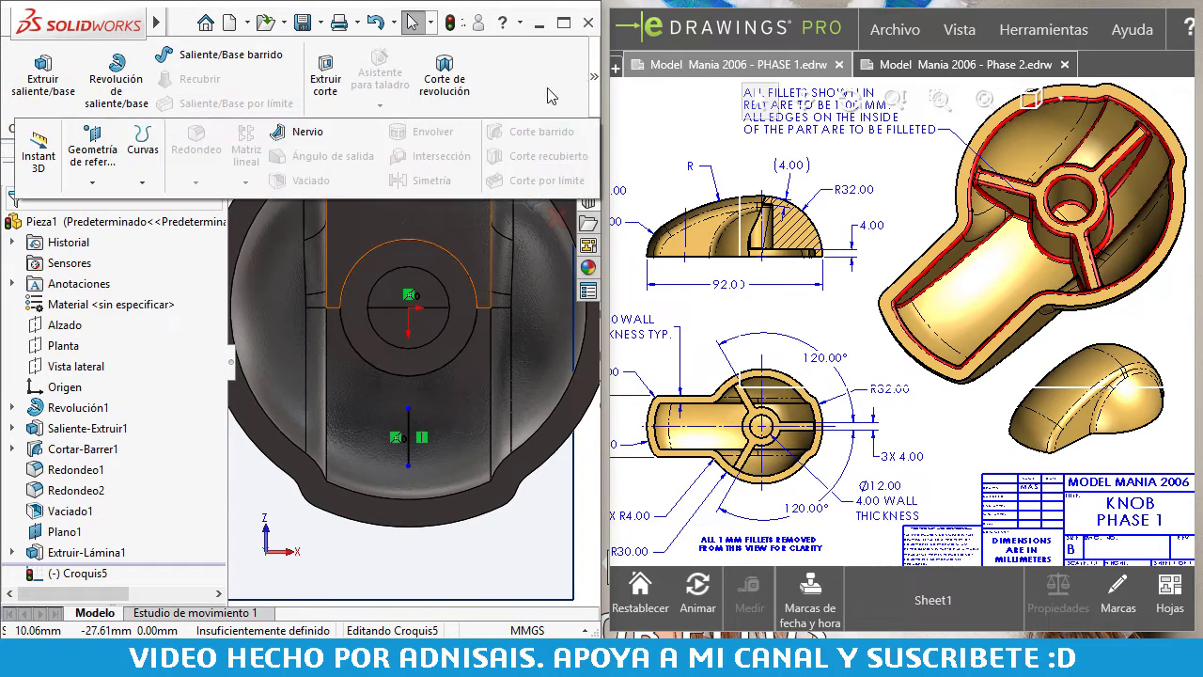
left_click(309, 132)
middle_click_drag(442, 329, 488, 358)
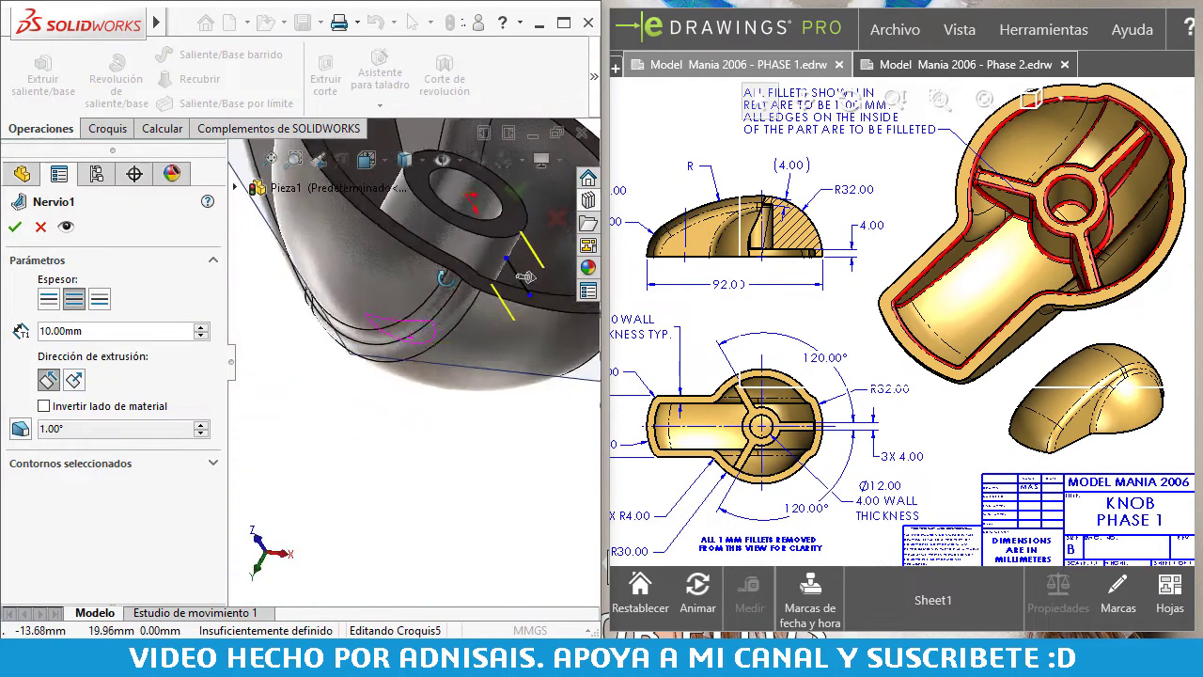
left_click(112, 332)
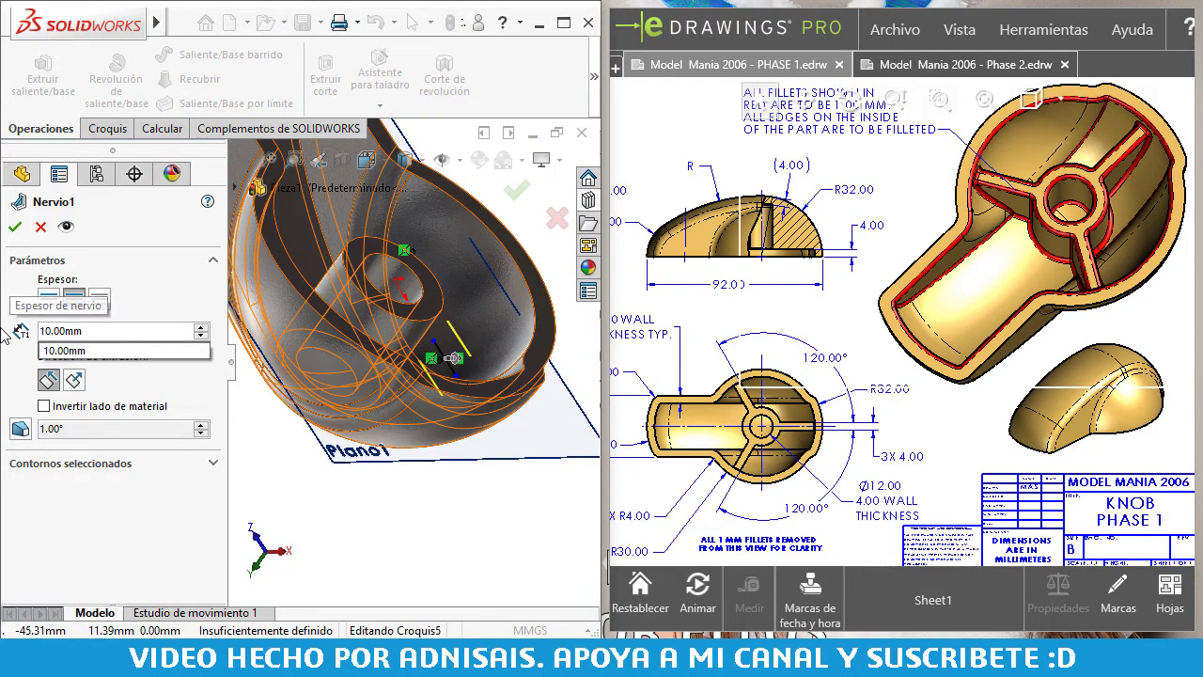
key("Delete")
type("4")
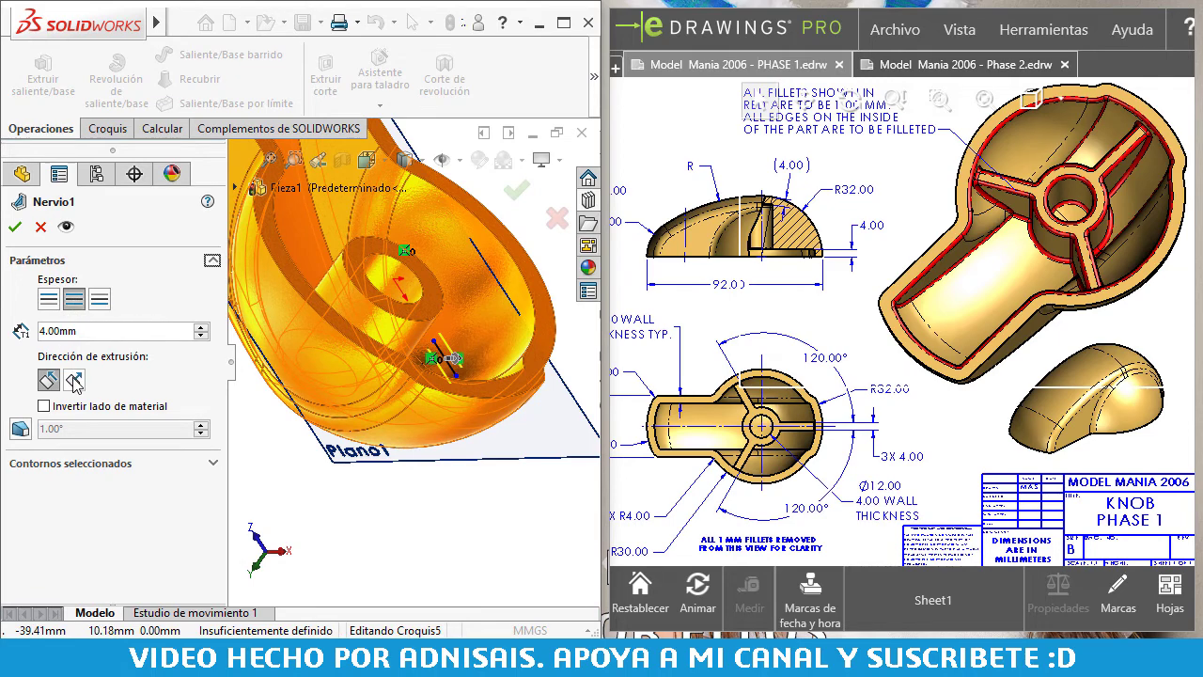
middle_click_drag(378, 367, 550, 383)
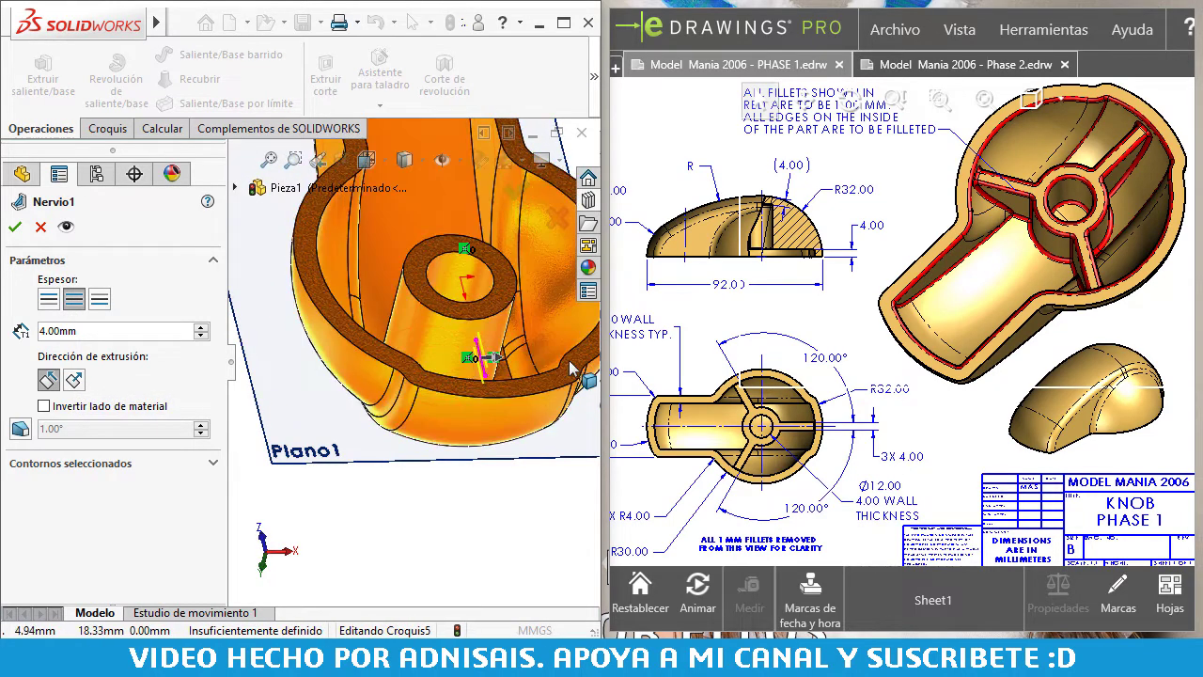
- Make the rib normal to the sketch, invert the material side, and accept it
left_click(74, 380)
middle_click_drag(432, 500, 491, 367)
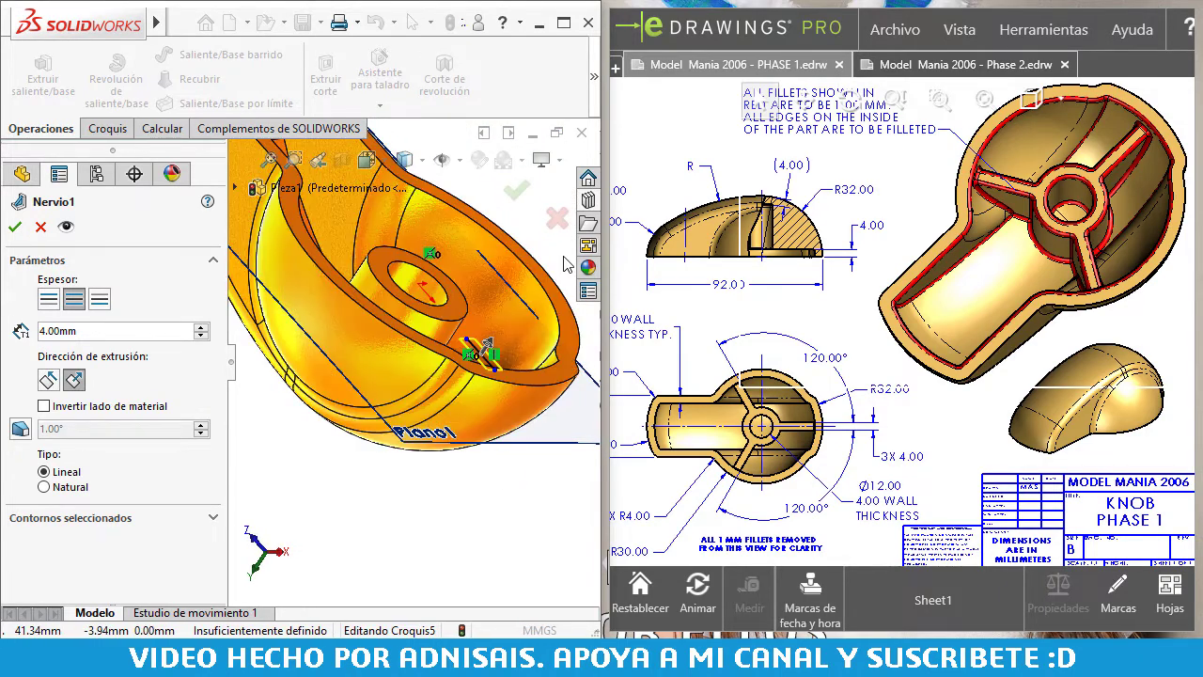
left_click(45, 406)
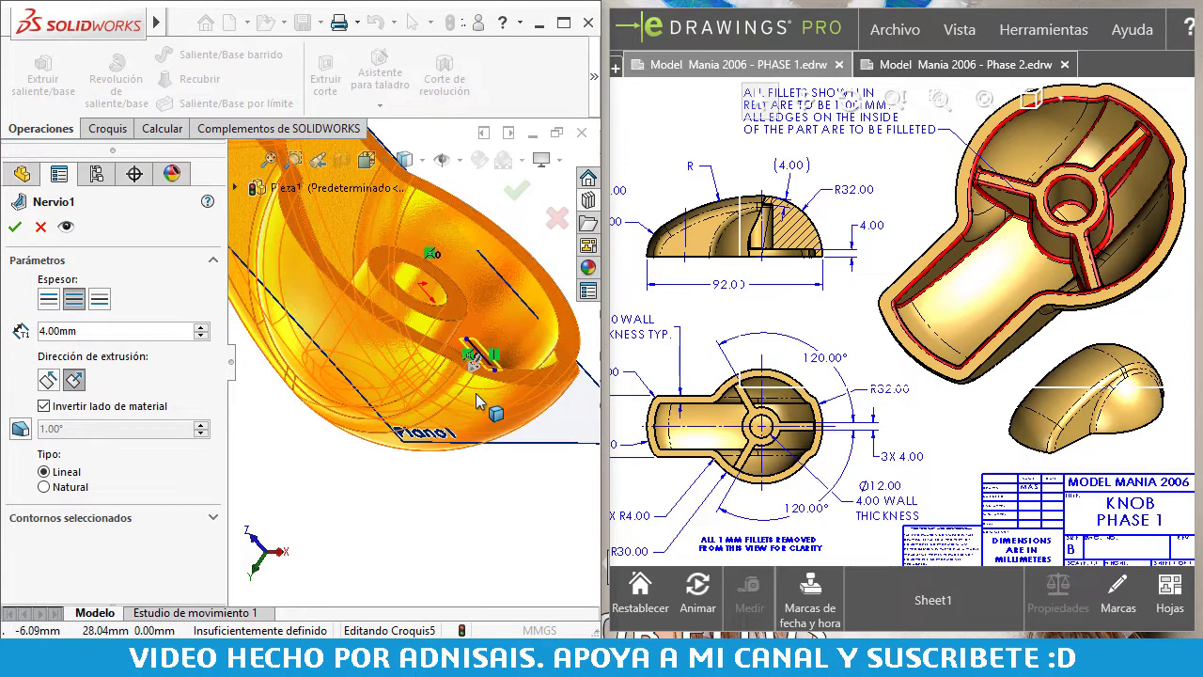
middle_click_drag(445, 338, 509, 382)
scroll(480, 350, "down", 2)
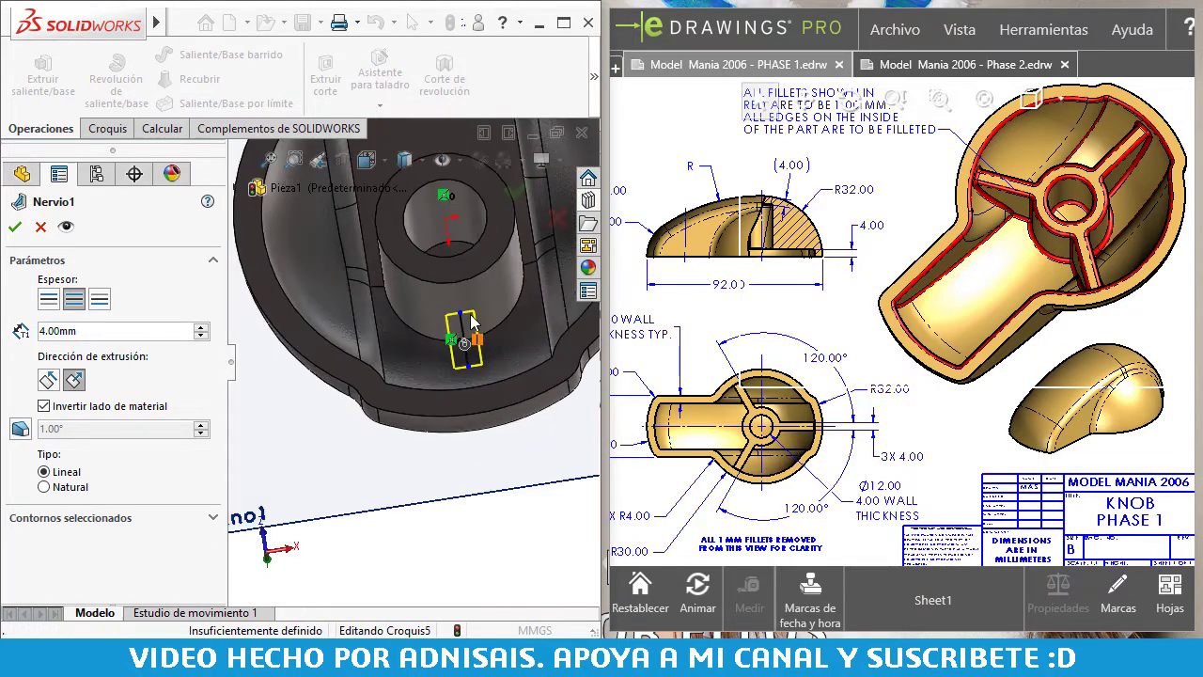
scroll(474, 355, "down", 2)
scroll(463, 363, "down", 1)
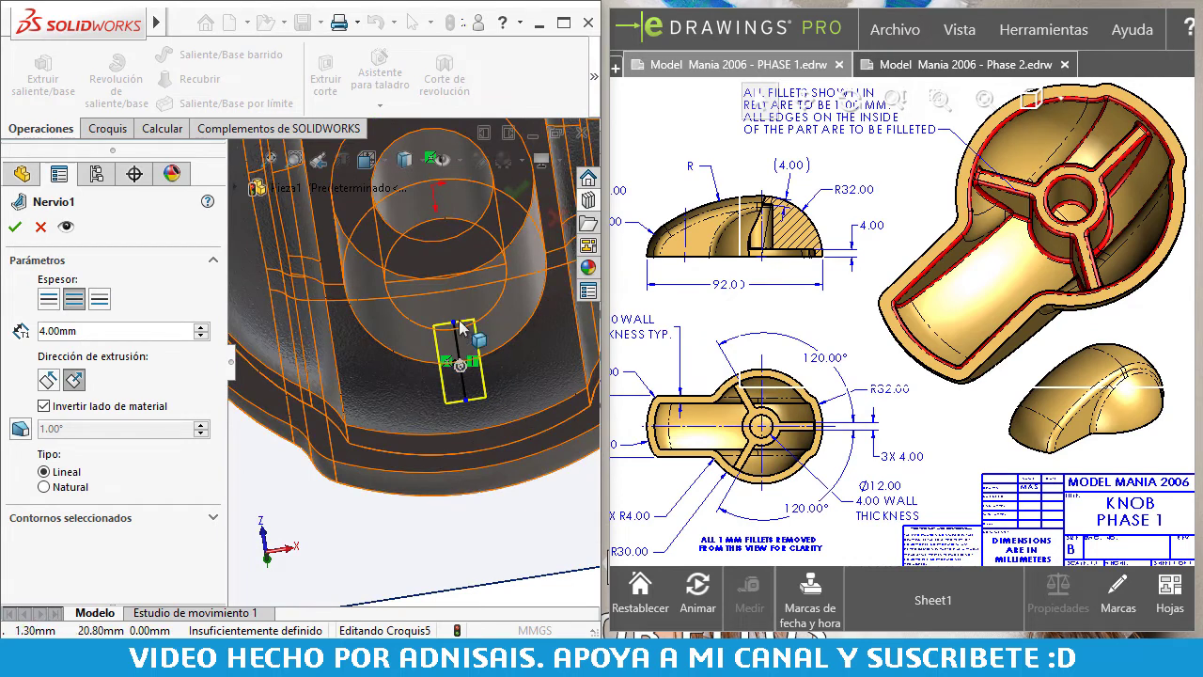
left_click(14, 229)
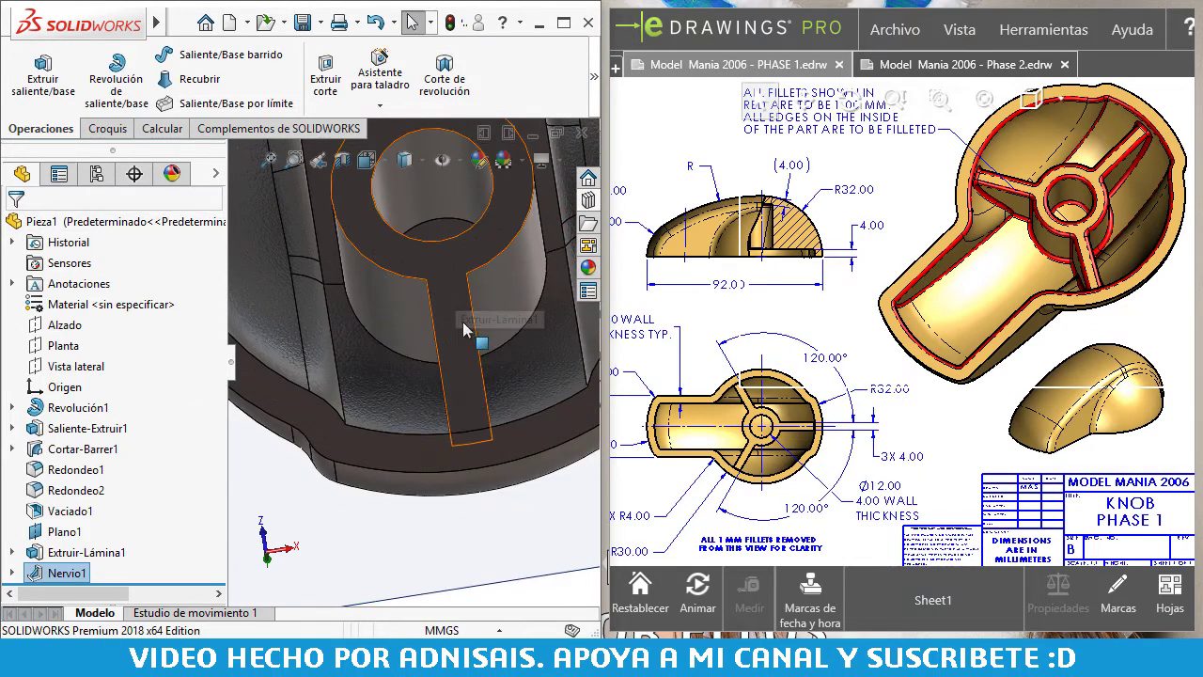
mouse_move(459, 359)
middle_mouse_down()
mouse_move(518, 365)
mouse_move(405, 360)
mouse_move(458, 363)
middle_mouse_up()
scroll(415, 358, "up", 3)
- Hide the Plano1 reference plane
left_click(503, 371)
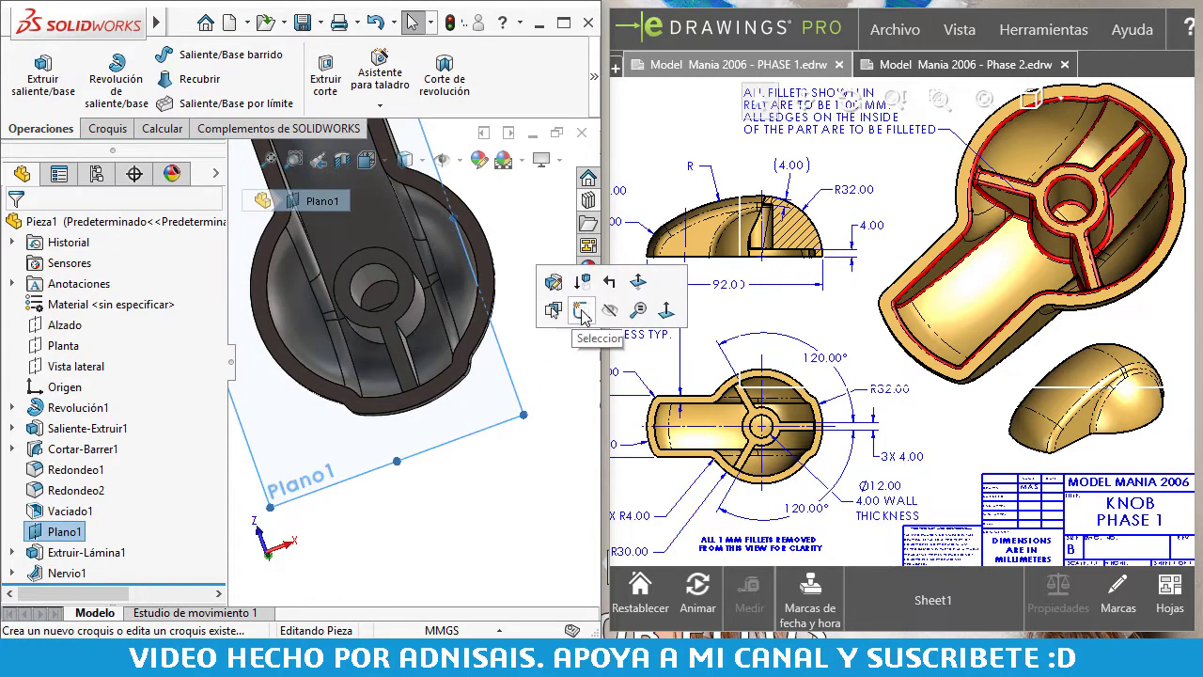
left_click(604, 310)
middle_click_drag(385, 335, 403, 362)
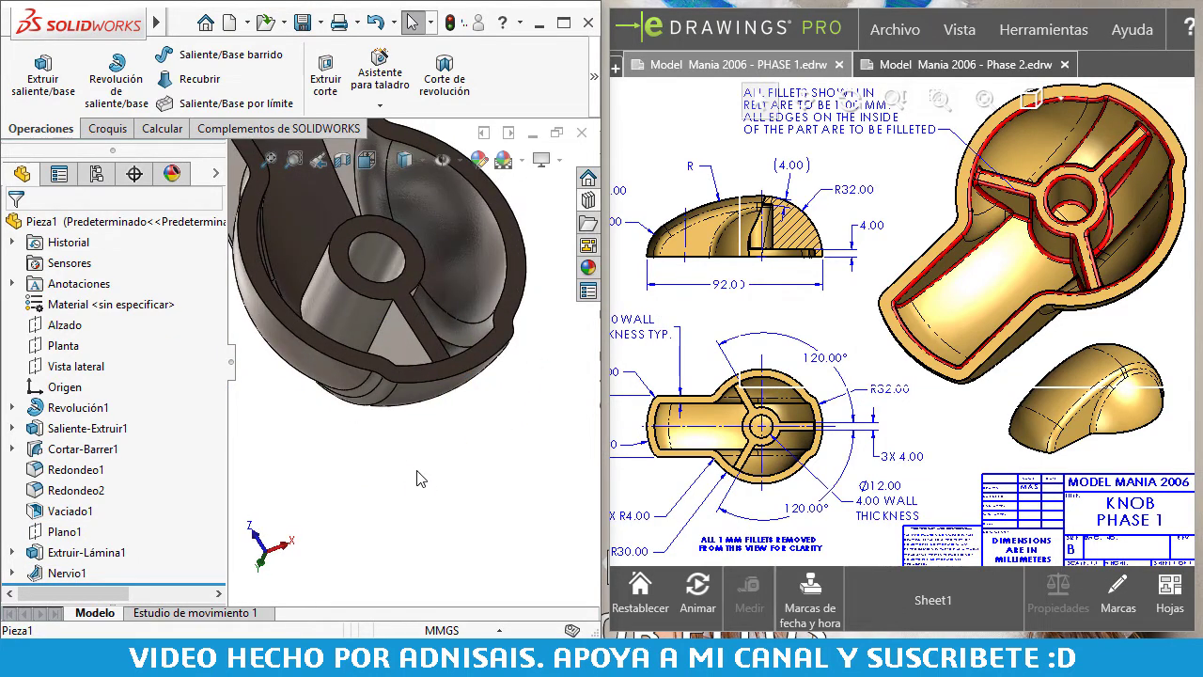
- Circularly pattern Nervio1 around the hub face: 3 instances over 360°
left_click(594, 75)
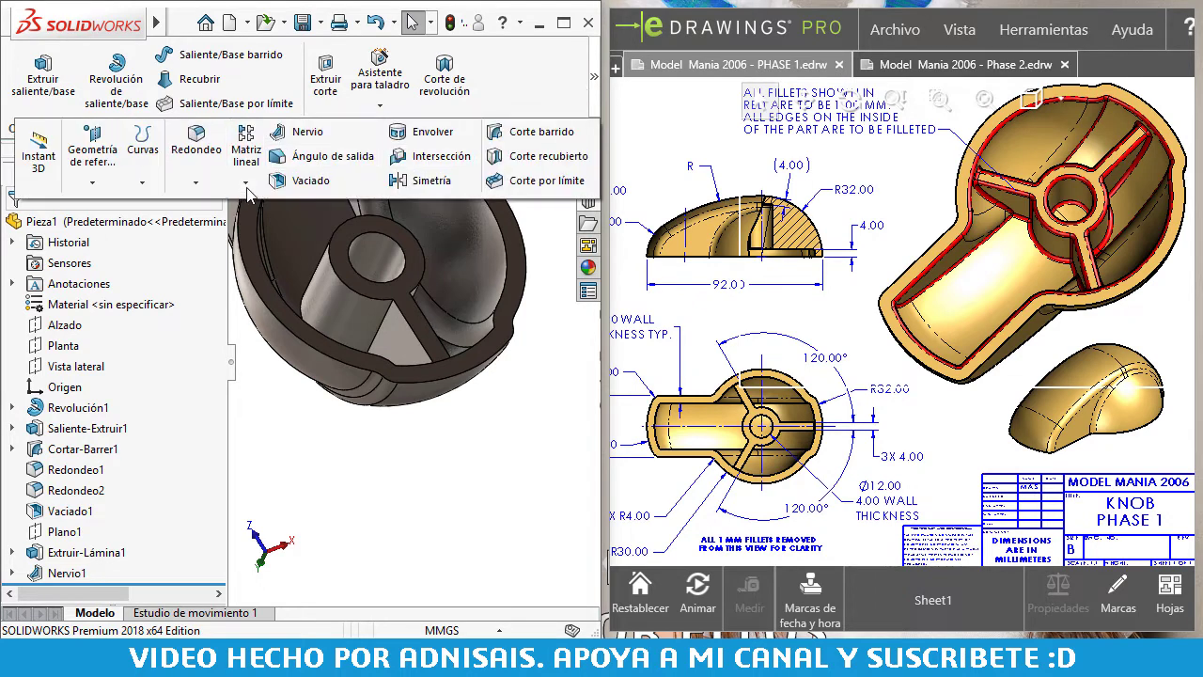
left_click(246, 186)
left_click(263, 231)
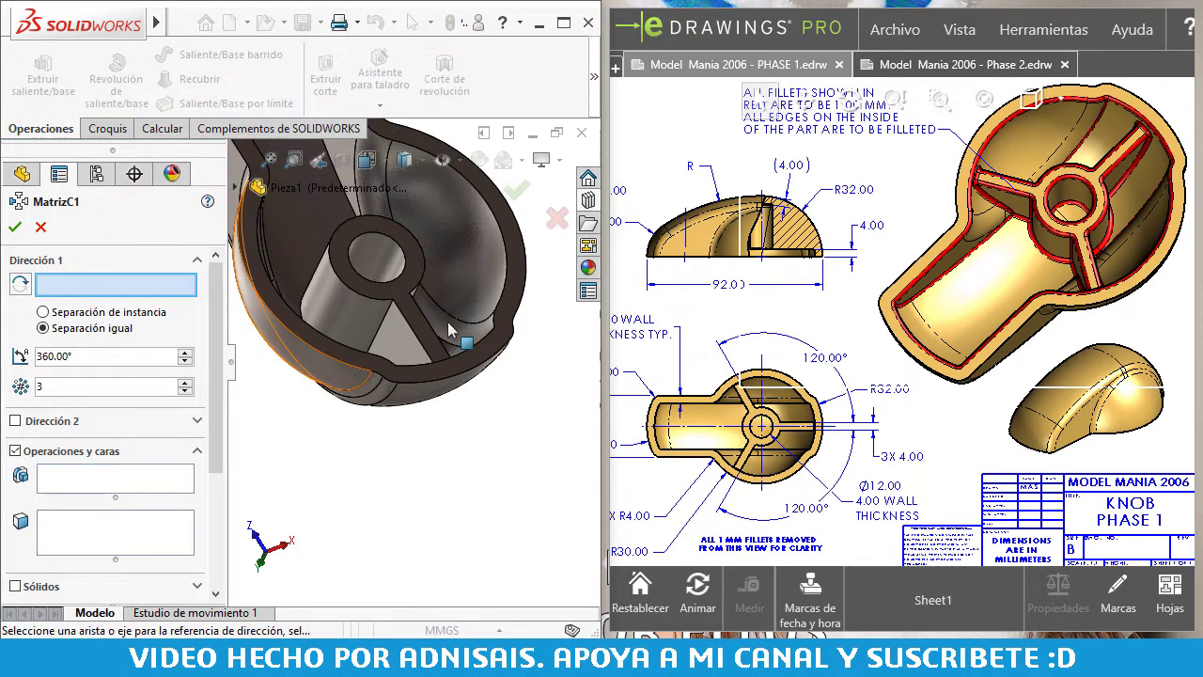
middle_click_drag(449, 329, 362, 318)
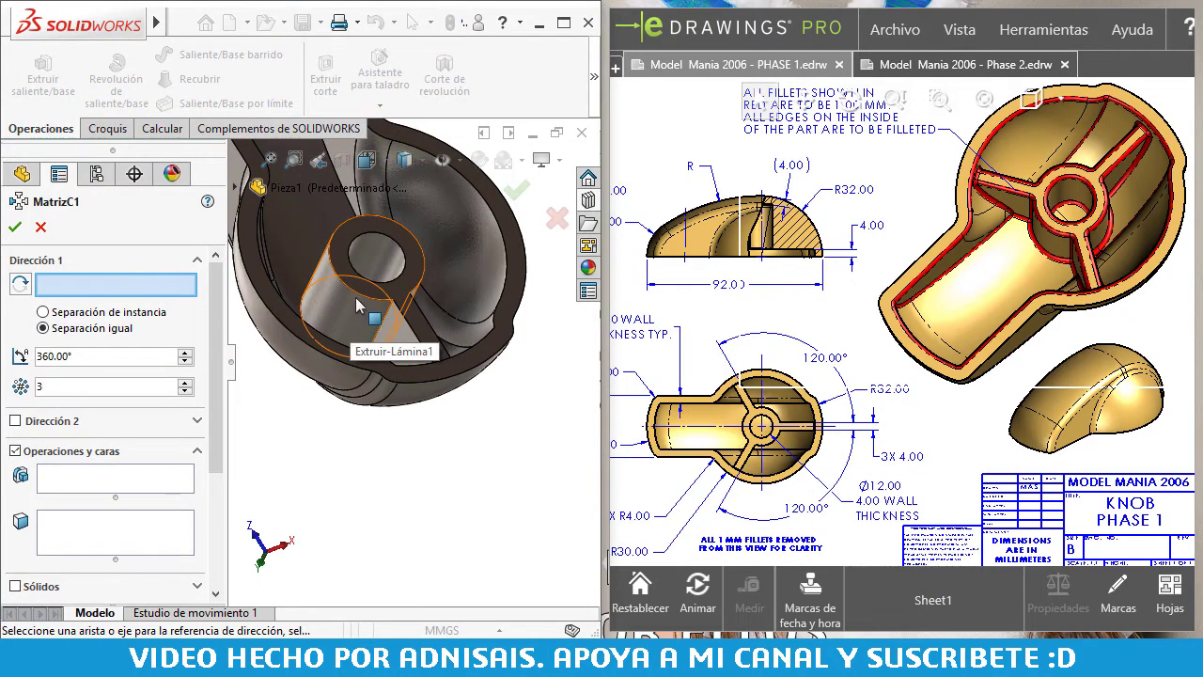
left_click(358, 305)
left_click(101, 489)
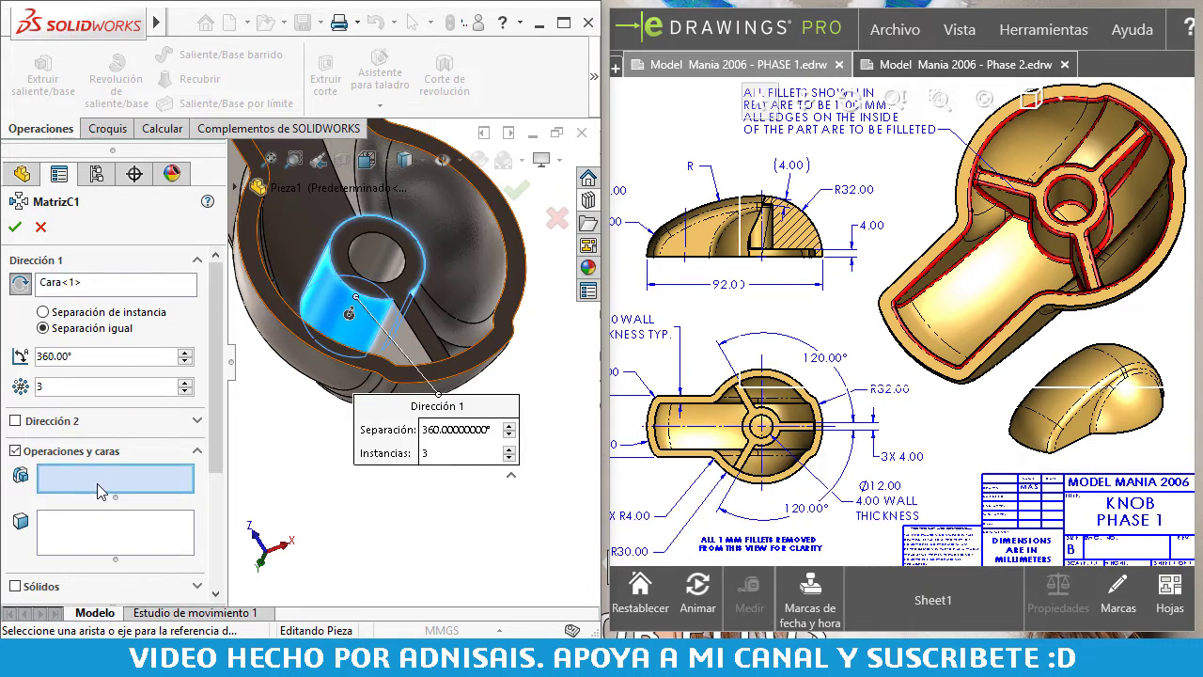
left_click(407, 340)
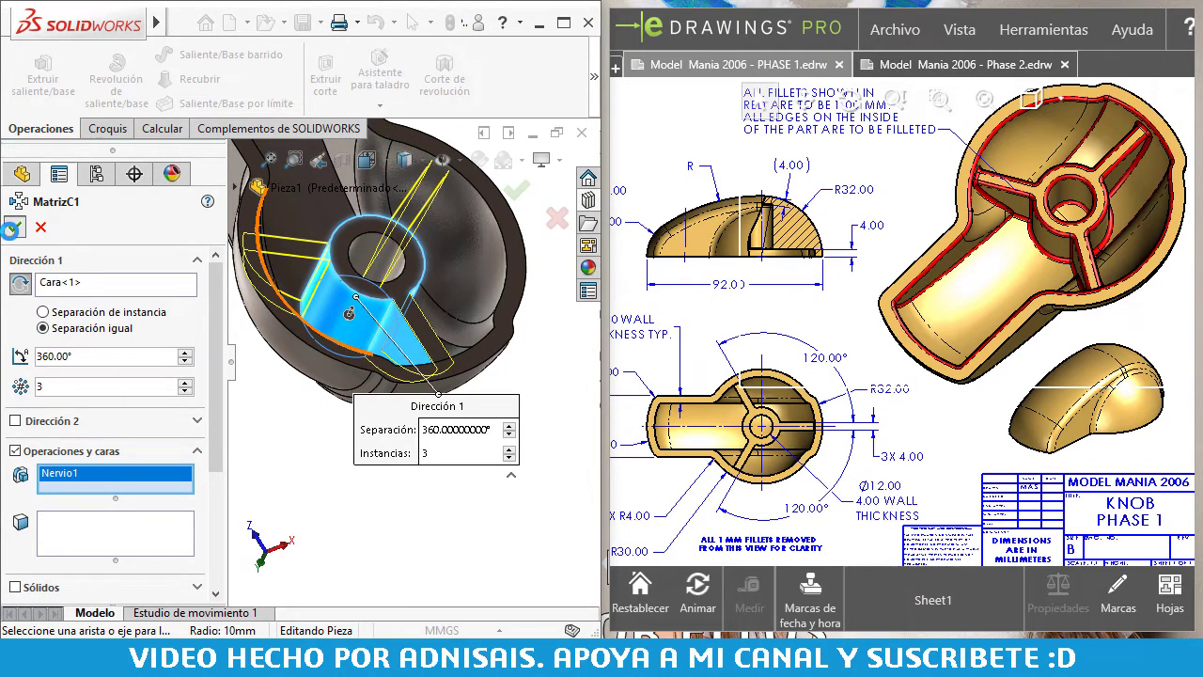
left_click(13, 229)
middle_click_drag(395, 310, 423, 355)
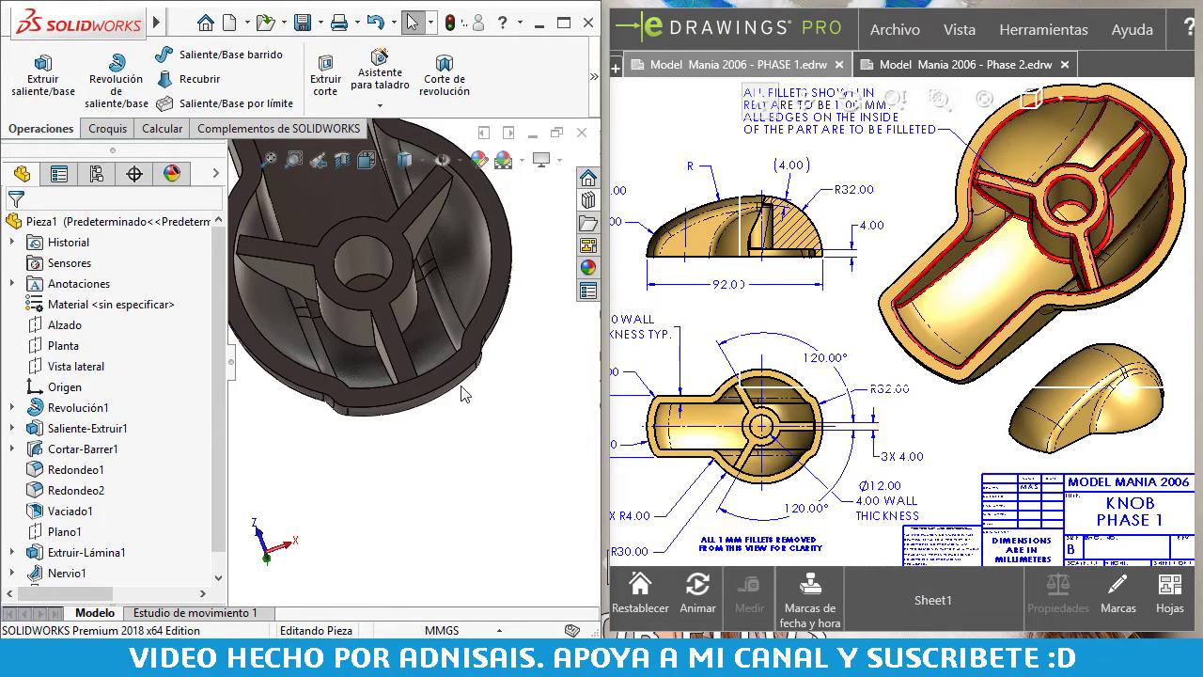
mouse_move(376, 386)
middle_mouse_down()
mouse_move(352, 333)
mouse_move(462, 351)
middle_mouse_up()
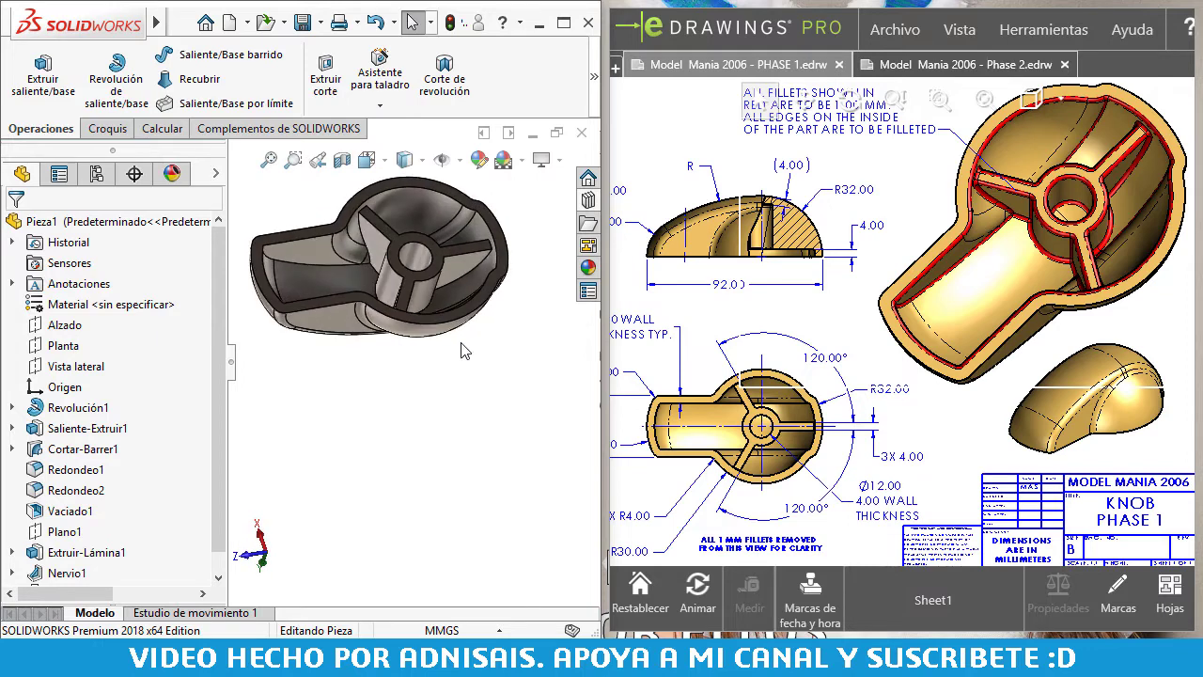
- Start a fillet and set its radius to 1 mm
left_click(594, 75)
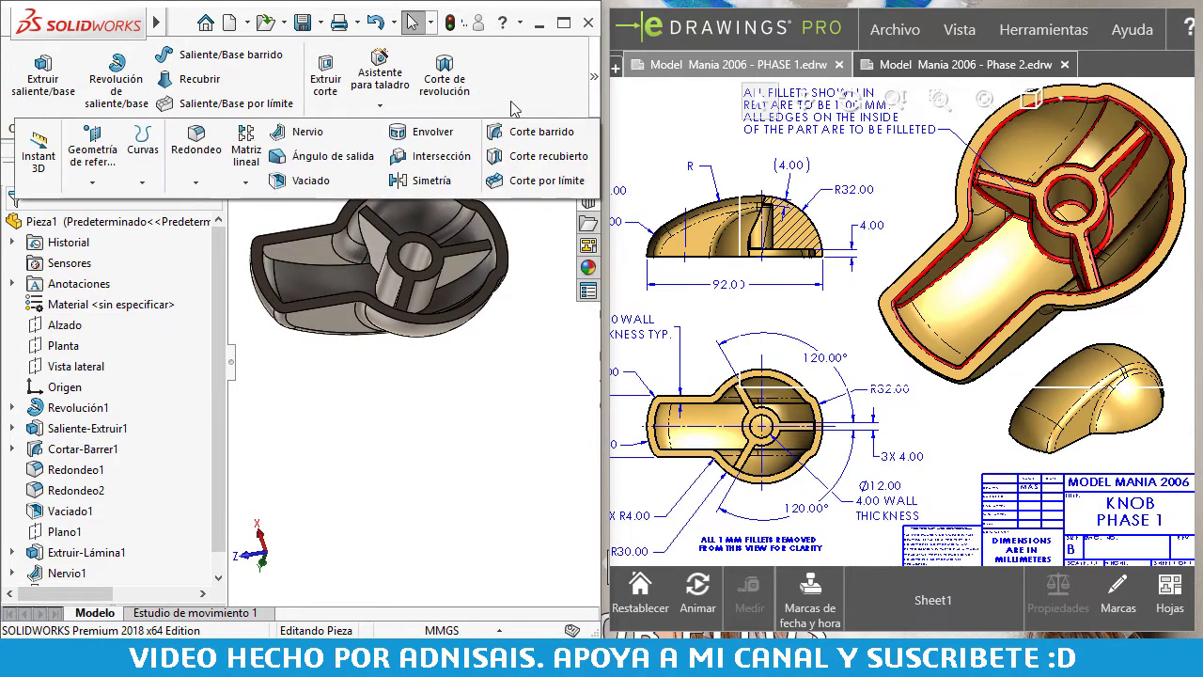
left_click(199, 139)
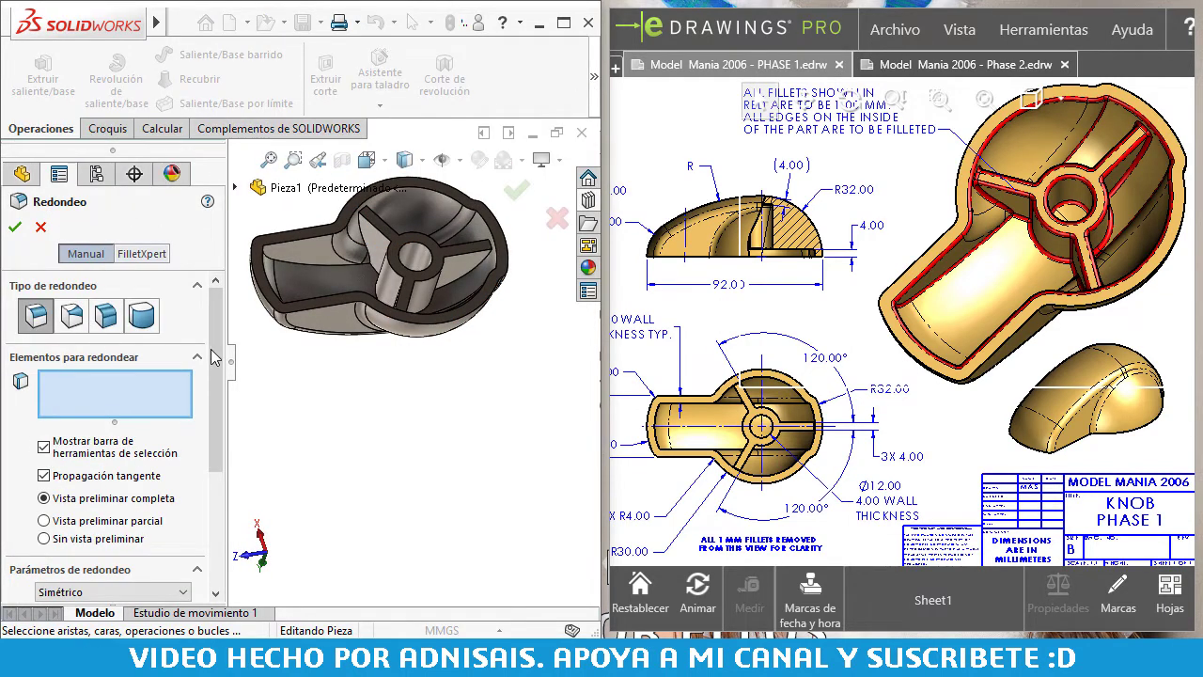
scroll(214, 357, "down", 3)
middle_click_drag(906, 168, 909, 199)
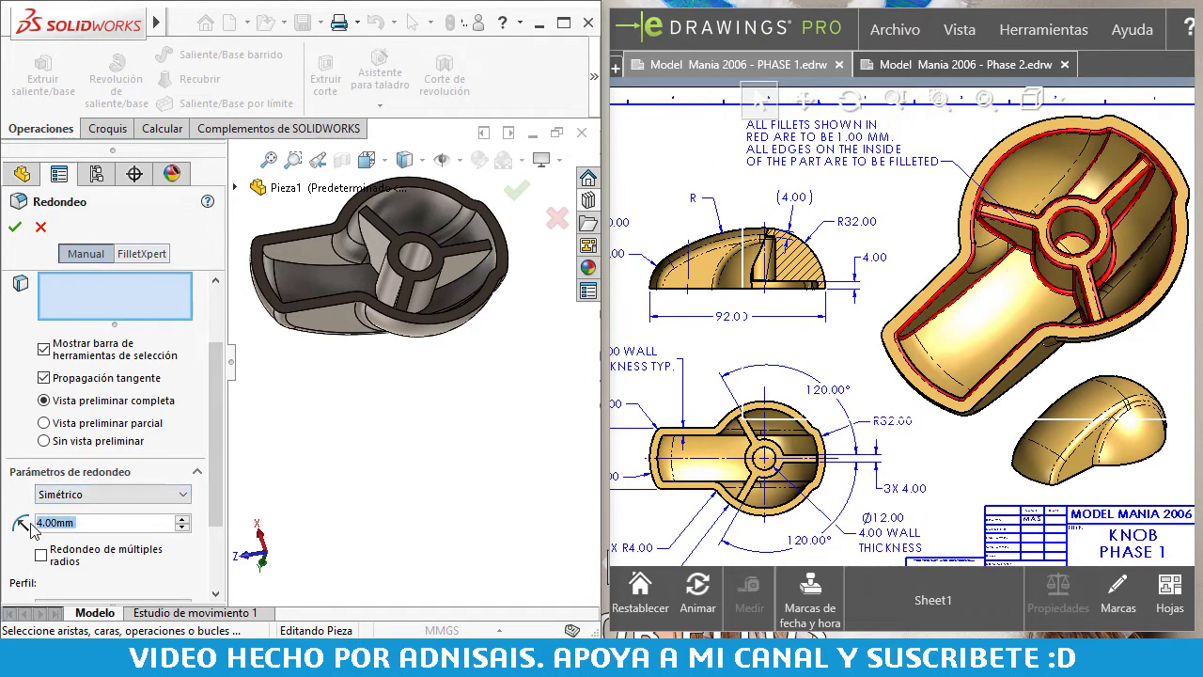
type("1")
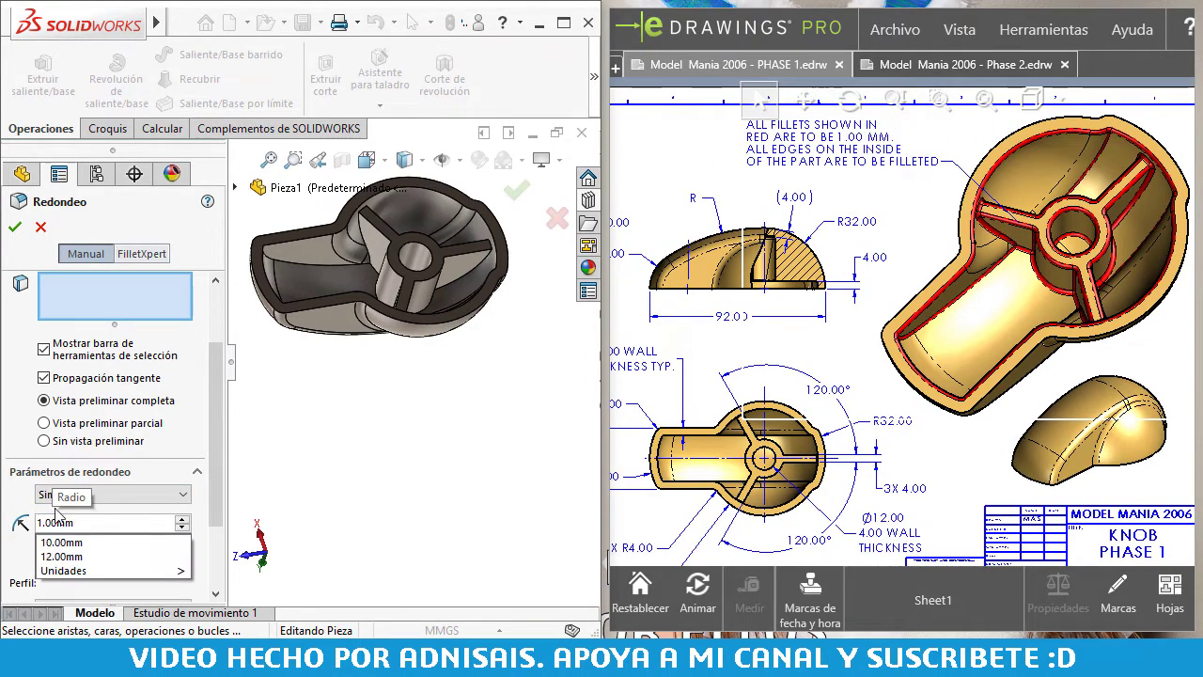
key("Return")
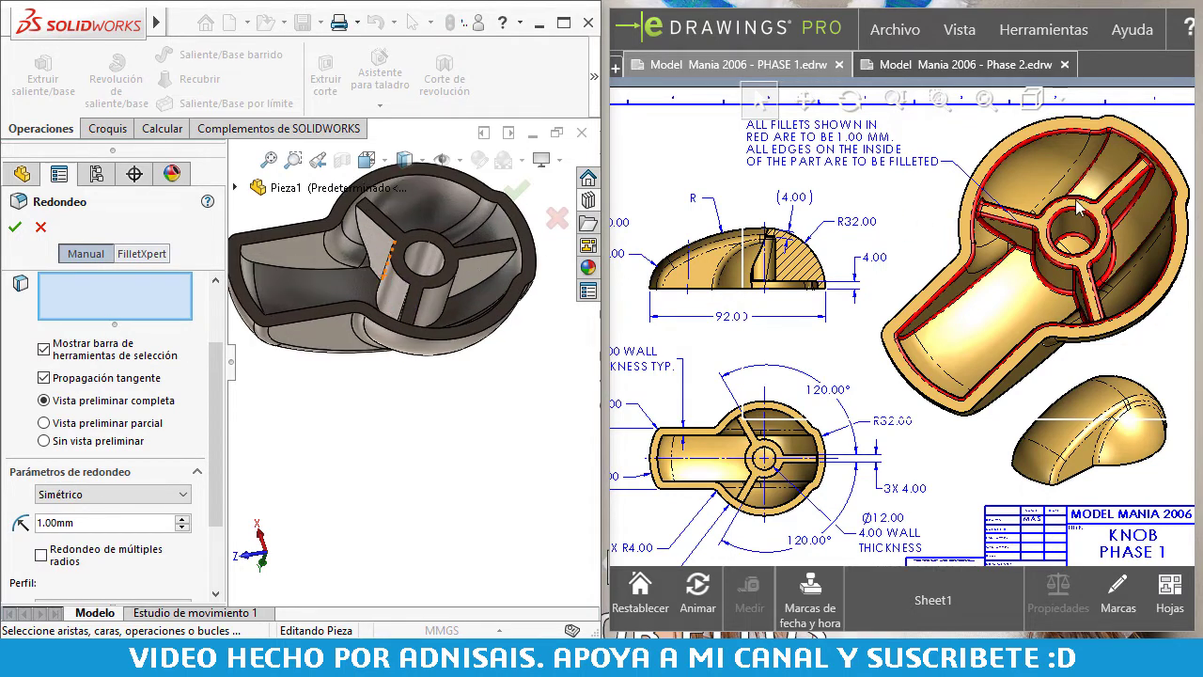
- Fillet an inside edge, all connected edges and the hub face, then show the Phase 2 drawing
middle_click_drag(373, 345, 311, 282)
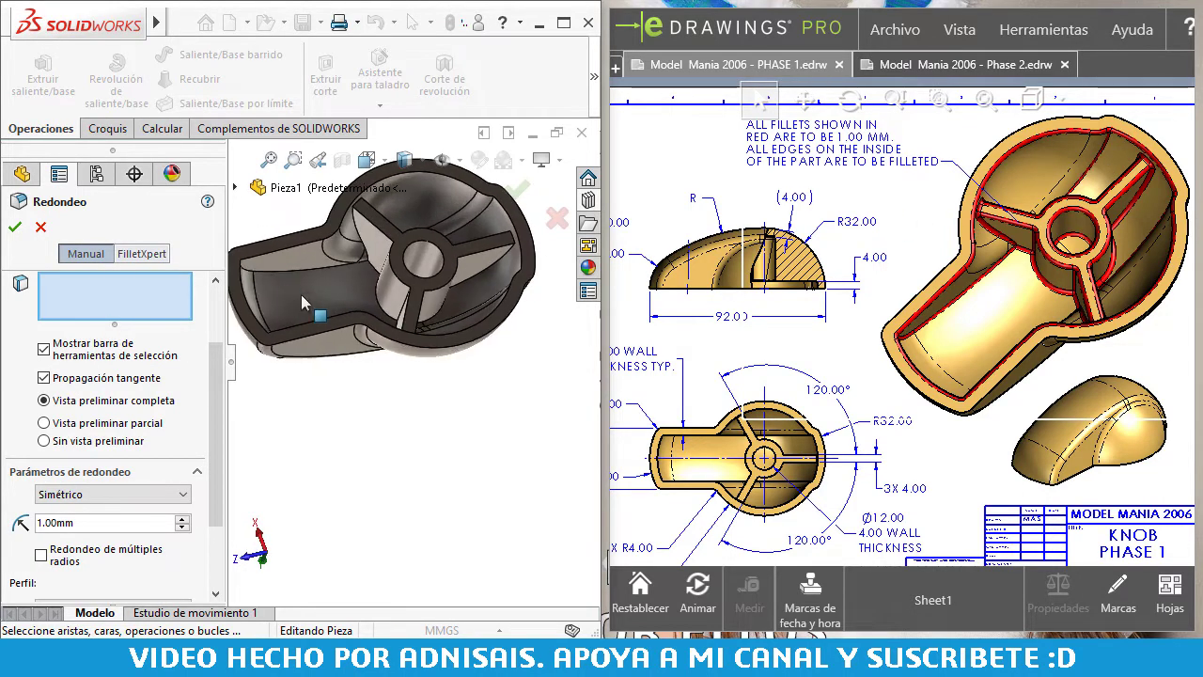
left_click(310, 273)
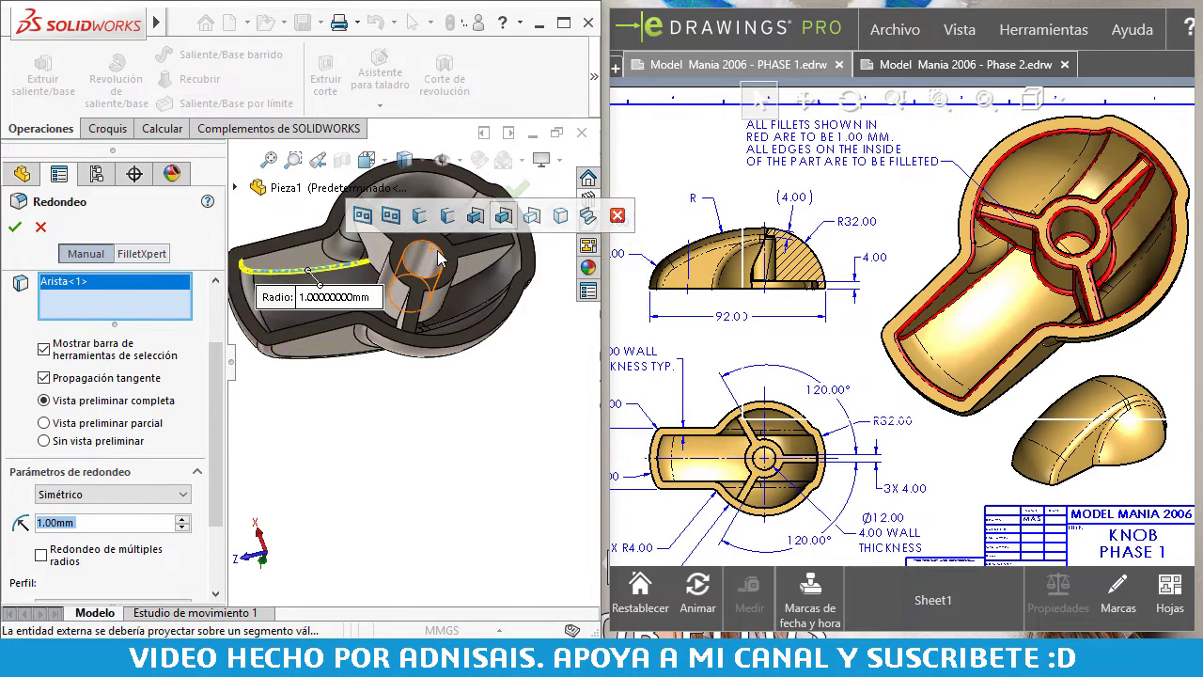
left_click(536, 218)
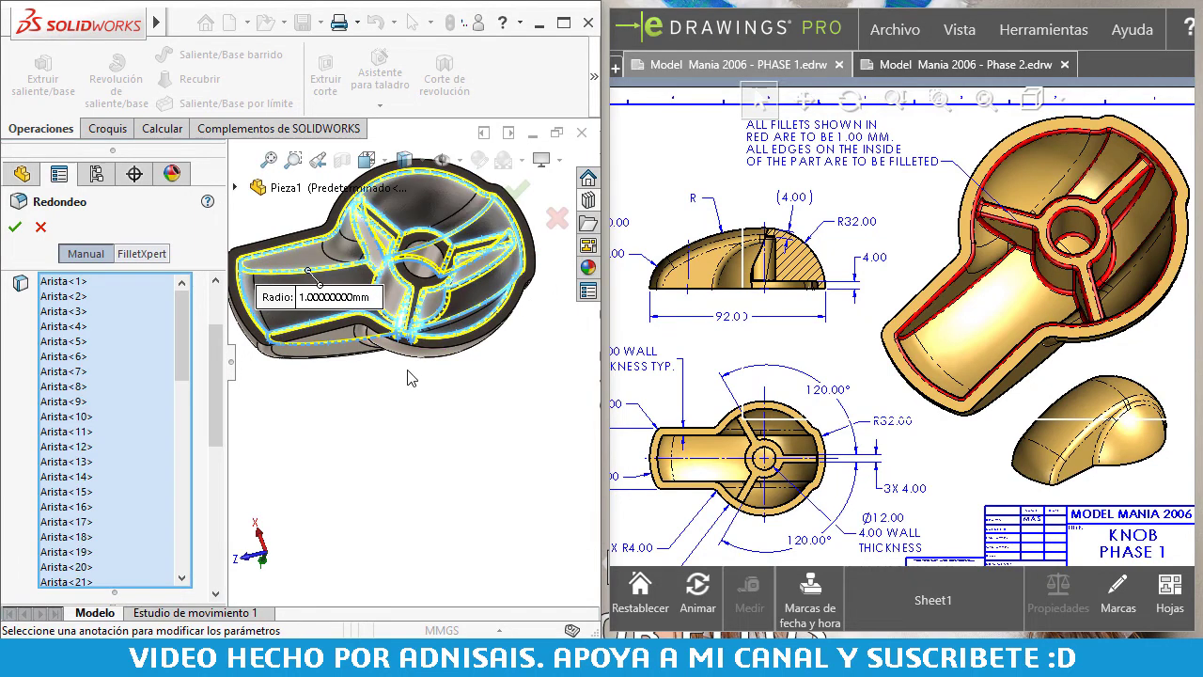
scroll(322, 269, "down", 2)
scroll(322, 269, "down", 2)
scroll(486, 286, "down", 2)
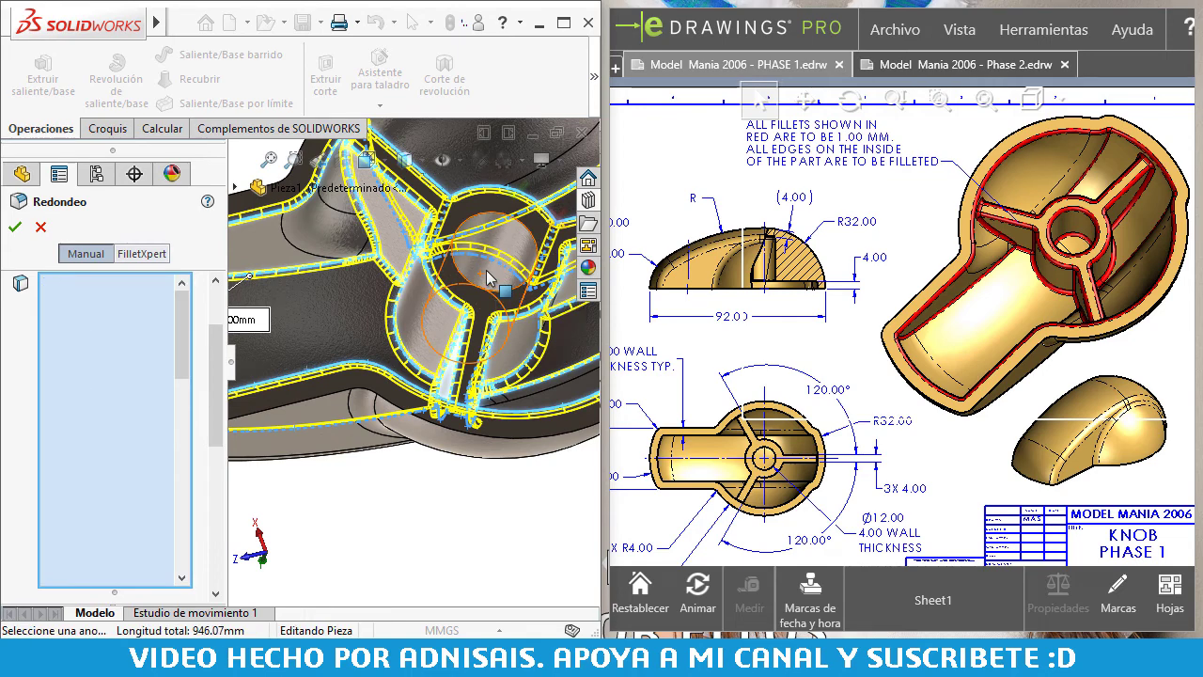
left_click(486, 218)
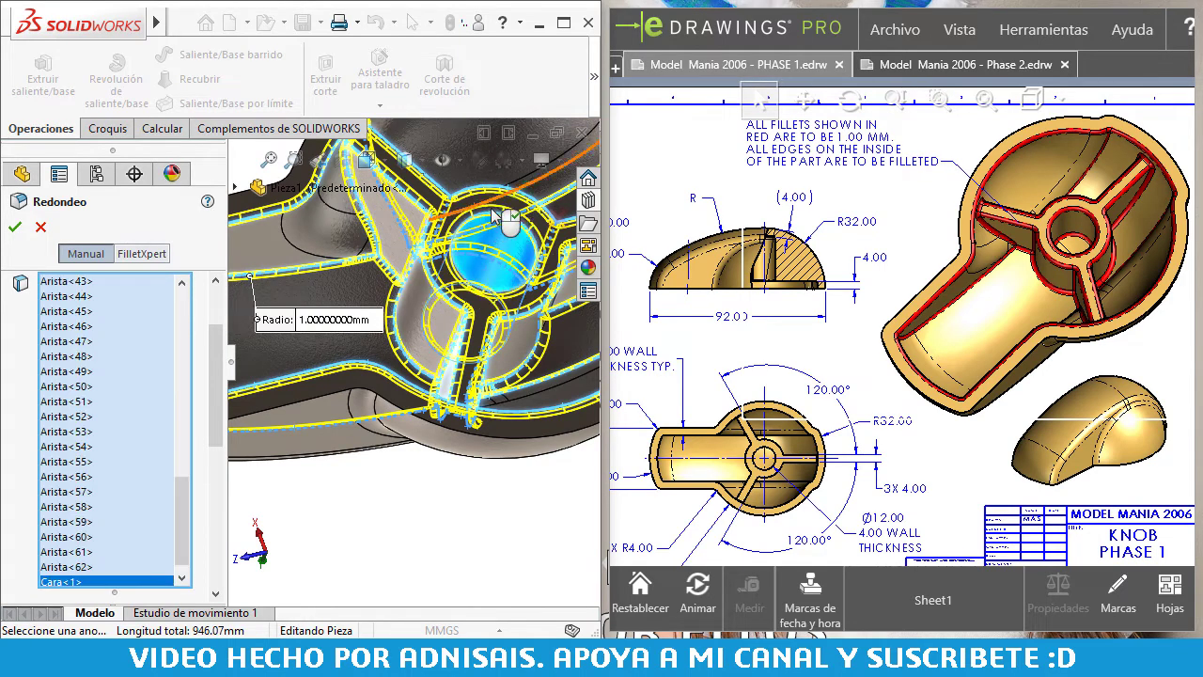
mouse_move(491, 208)
middle_mouse_down()
mouse_move(466, 273)
mouse_move(414, 311)
mouse_move(395, 311)
middle_mouse_up()
scroll(467, 273, "up", 3)
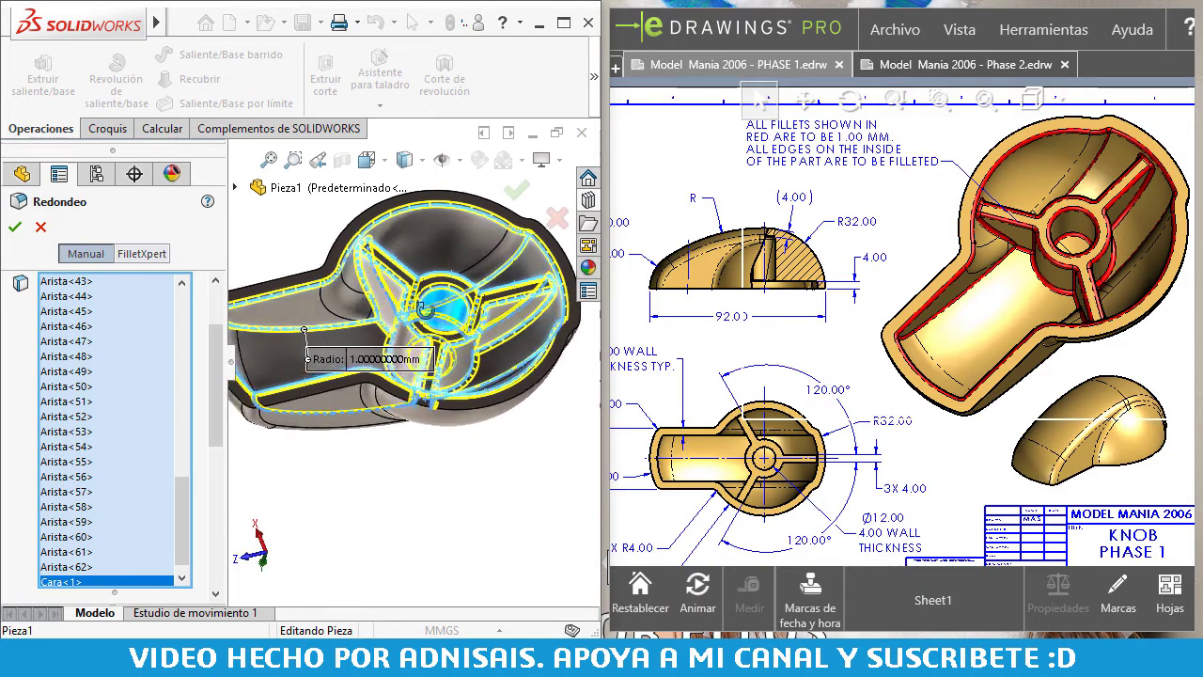
left_click(14, 227)
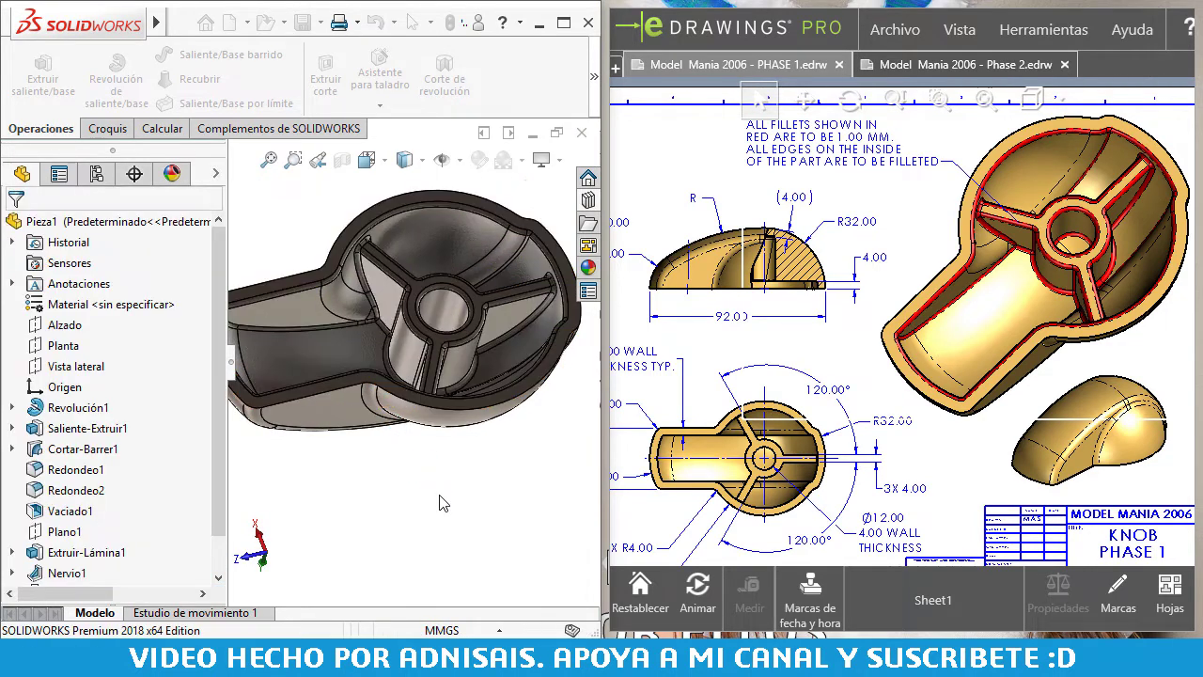
mouse_move(370, 437)
middle_mouse_down()
mouse_move(345, 417)
mouse_move(377, 337)
mouse_move(341, 344)
mouse_move(347, 335)
mouse_move(353, 350)
middle_mouse_up()
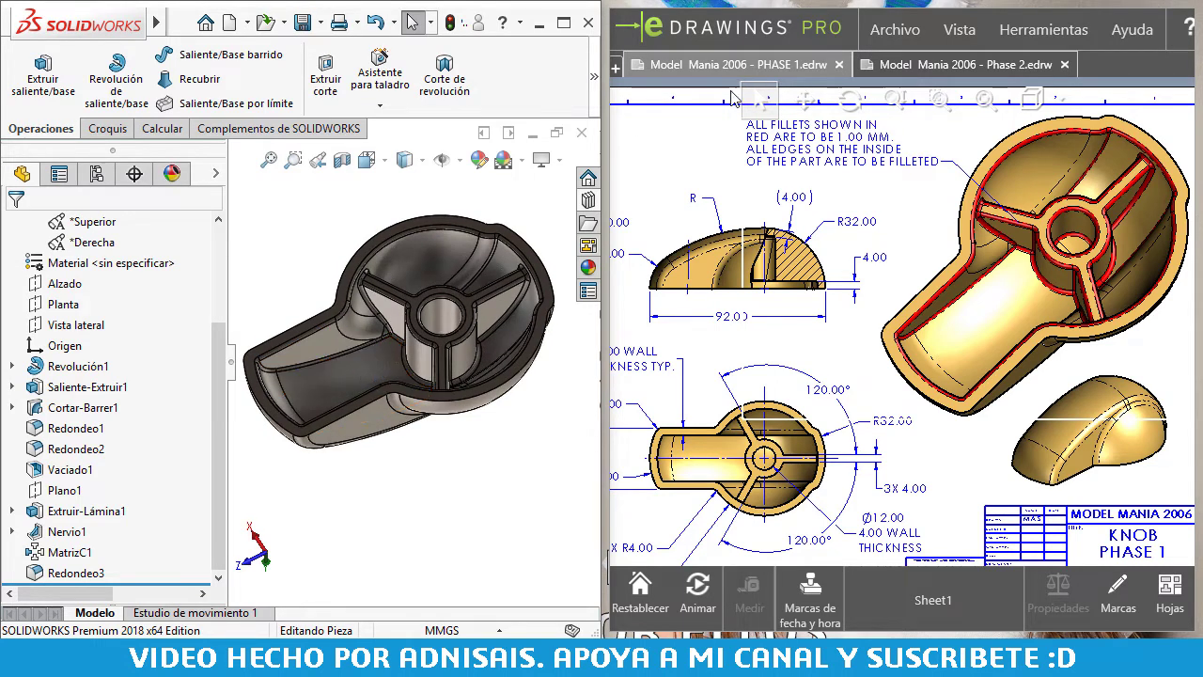
left_click(927, 73)
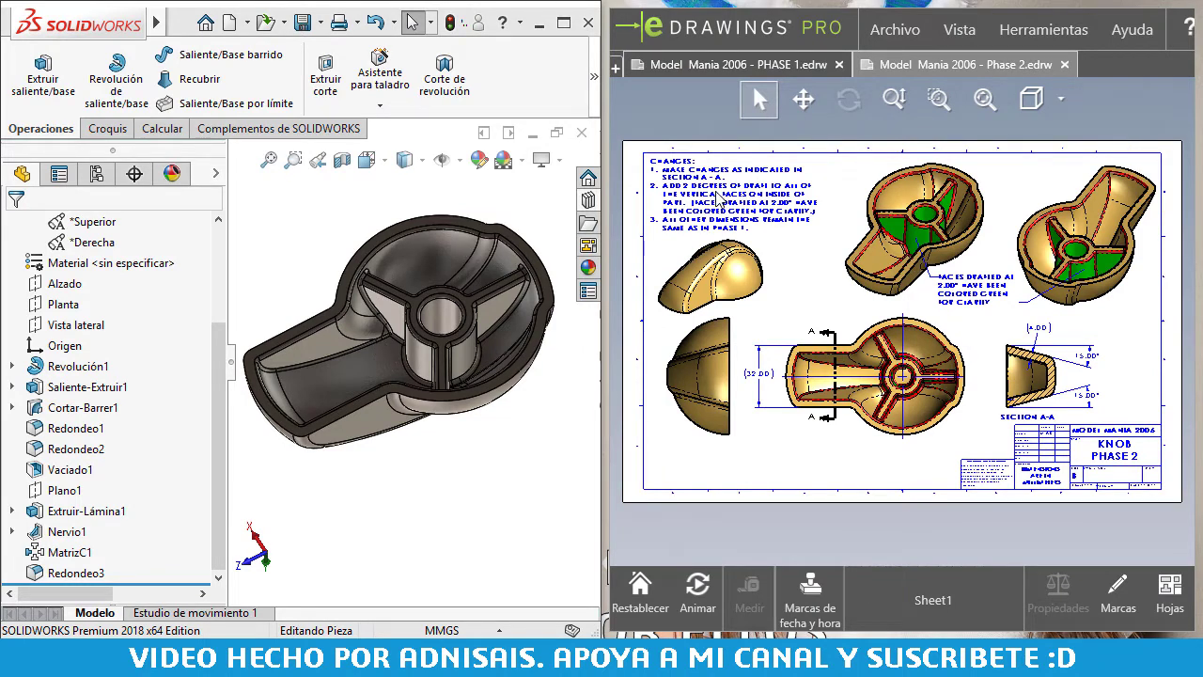
left_click(1170, 592)
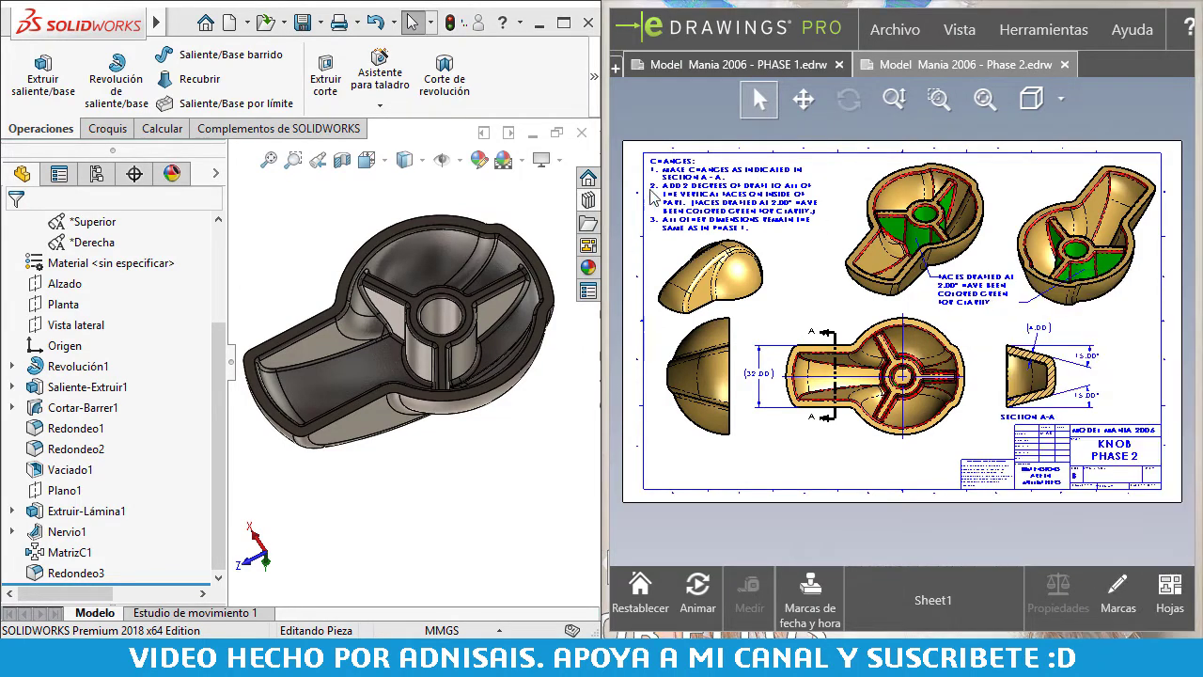
scroll(821, 208, "up", 4)
middle_click_drag(820, 205, 805, 204)
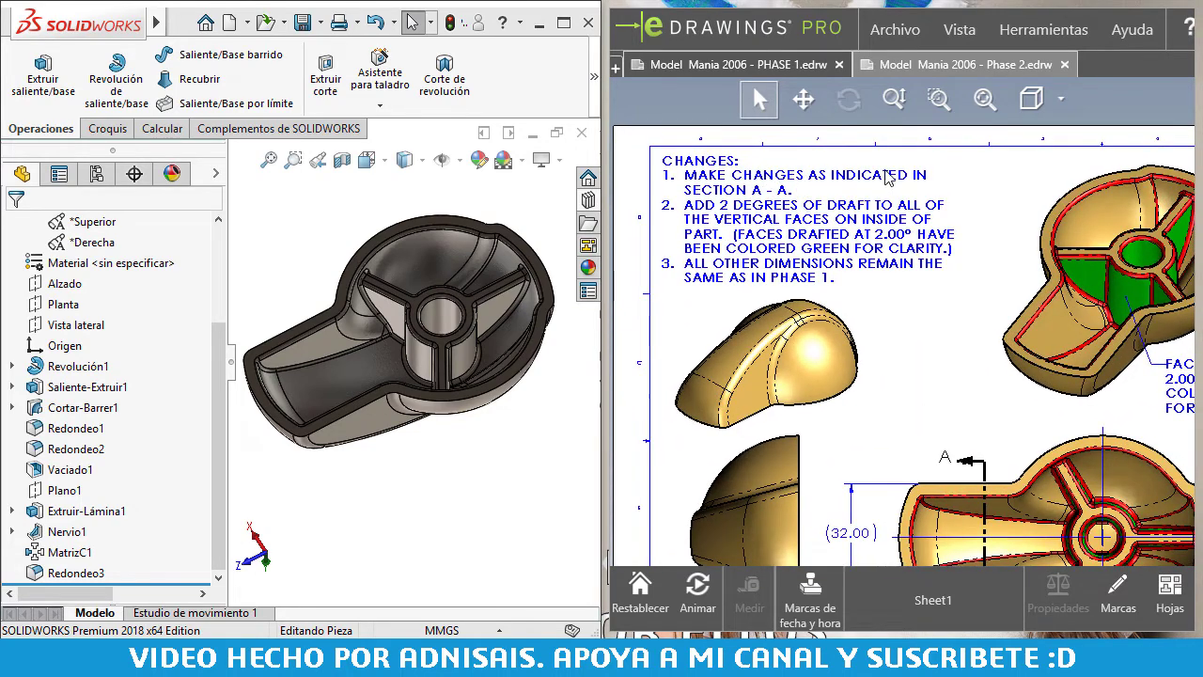
middle_click_drag(848, 265, 819, 173)
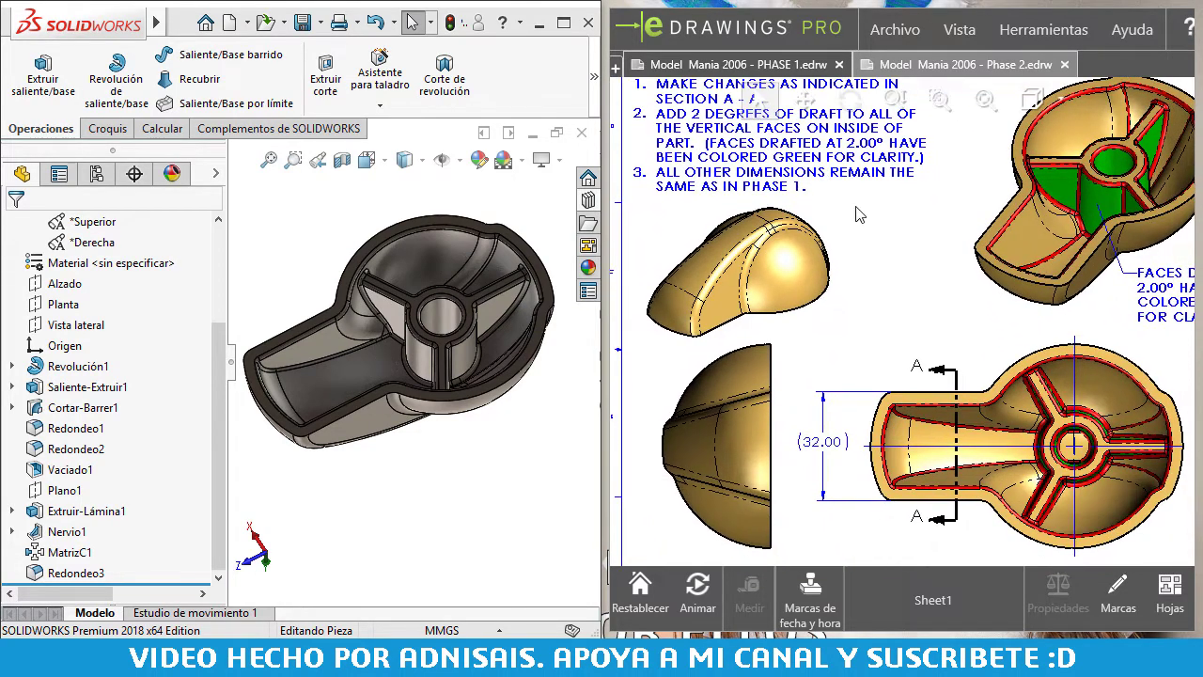
left_click_drag(989, 447, 952, 299)
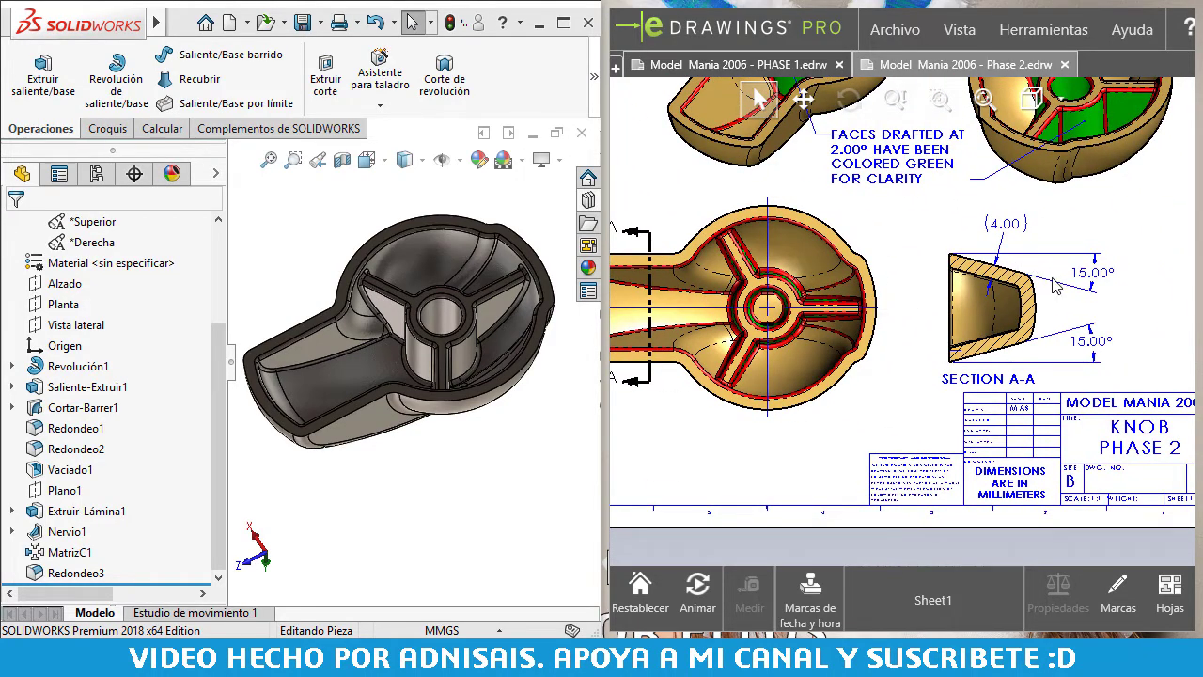
mouse_move(698, 327)
left_mouse_down()
mouse_move(630, 367)
mouse_move(924, 350)
left_mouse_up()
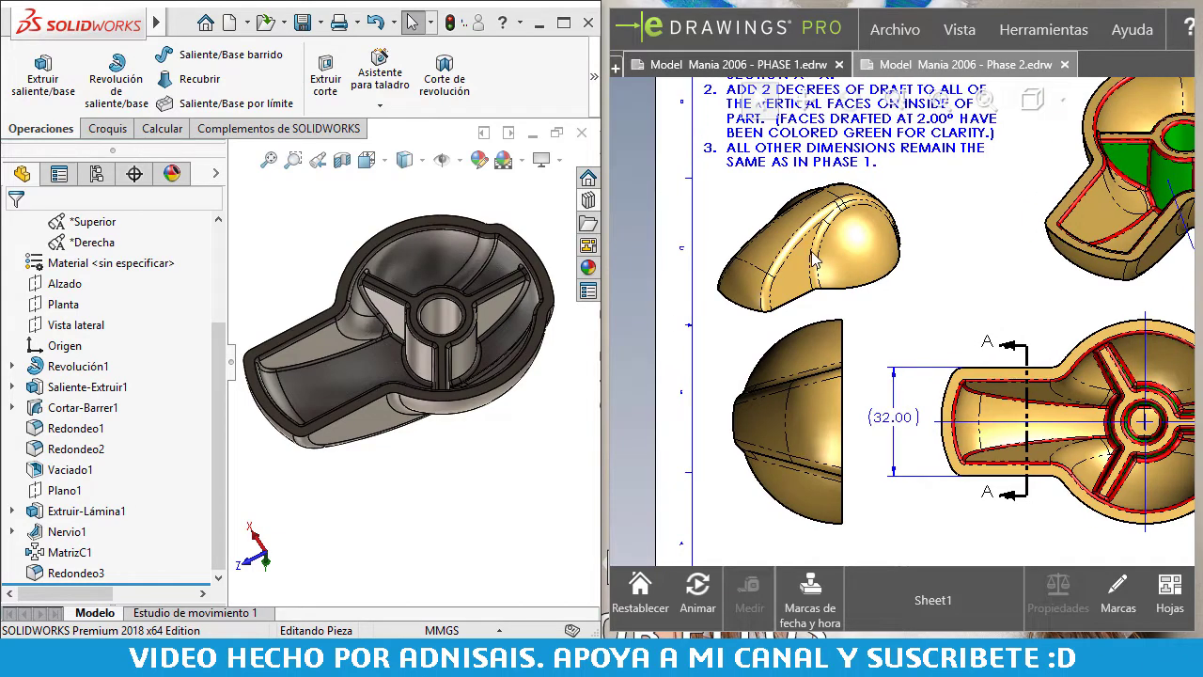
left_click_drag(844, 265, 863, 286)
scroll(961, 284, "up", 2)
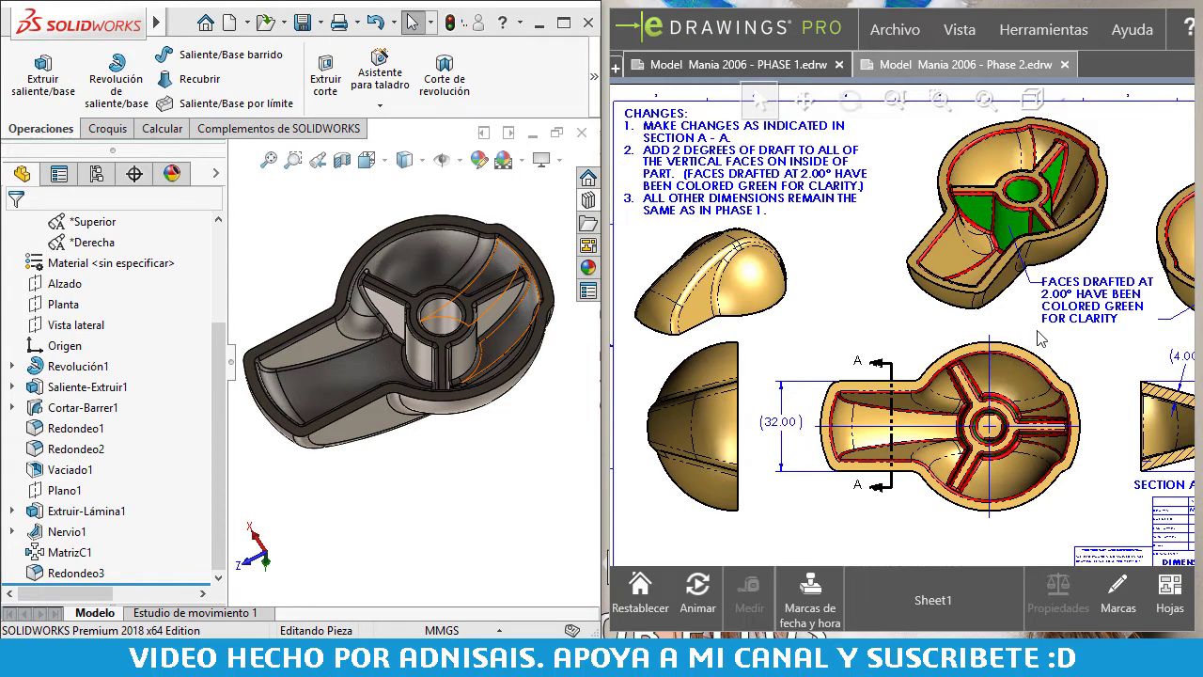
middle_click_drag(1040, 338, 928, 325)
scroll(738, 346, "down", 1)
scroll(717, 332, "down", 1)
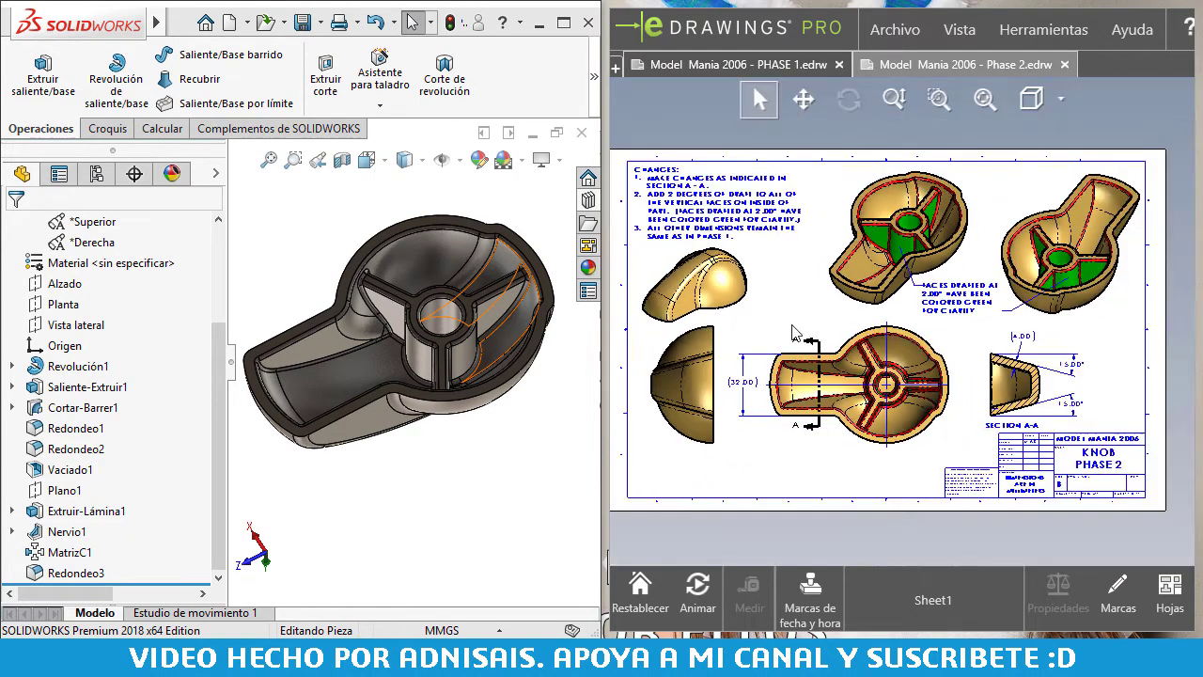
scroll(823, 330, "down", 1)
scroll(645, 199, "up", 1)
scroll(794, 226, "up", 1)
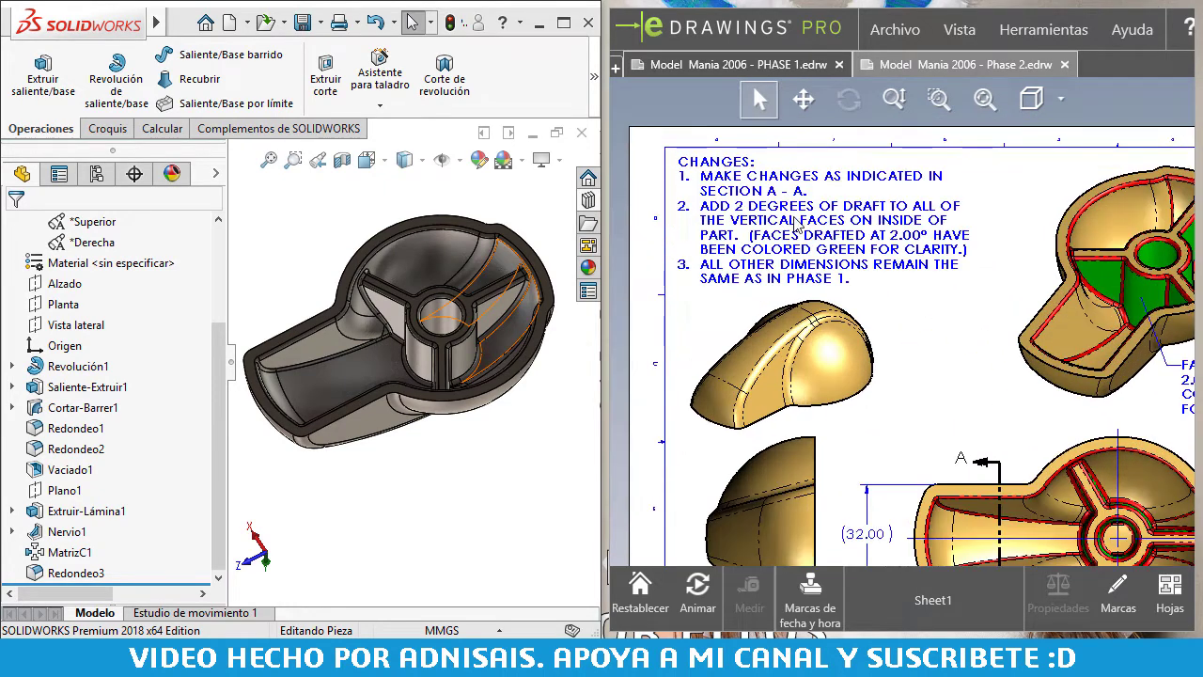
scroll(1185, 475, "up", 1)
scroll(1067, 444, "down", 1)
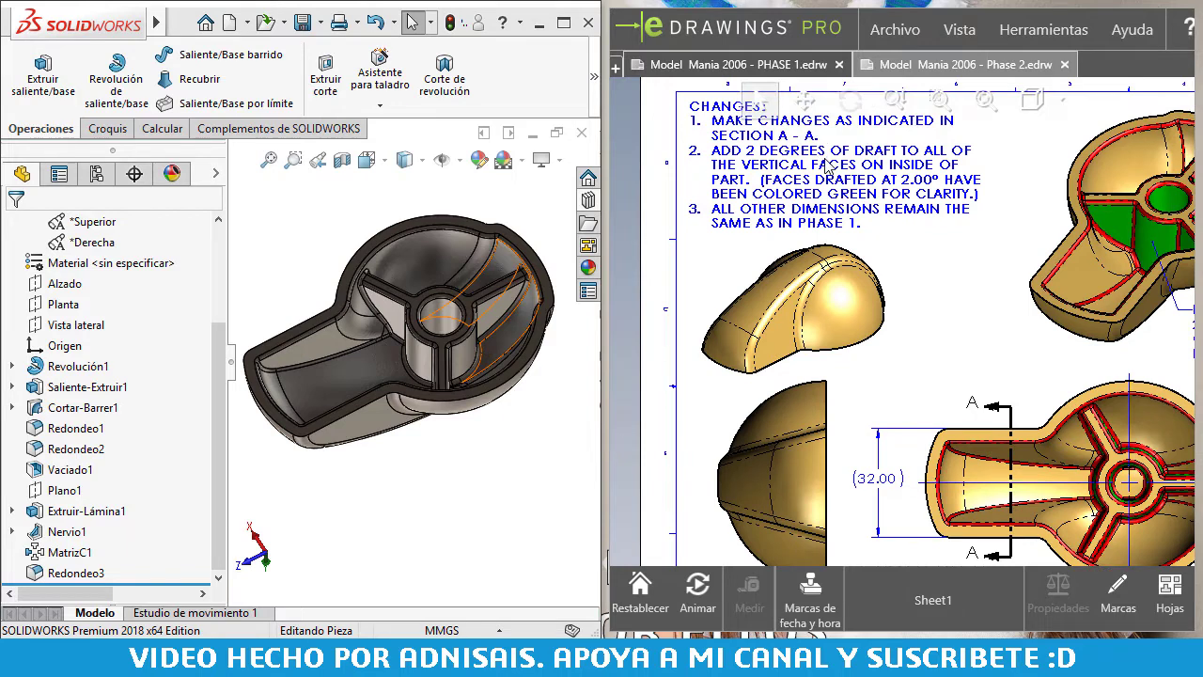
middle_click_drag(829, 169, 780, 184)
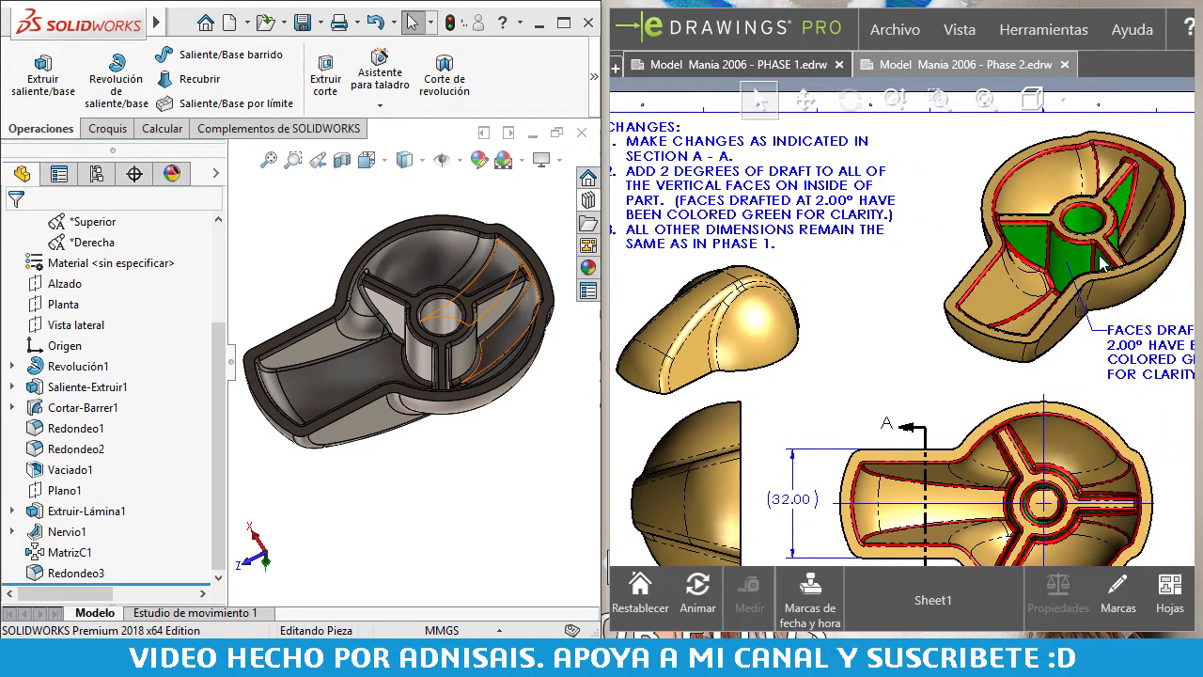
scroll(719, 214, "down", 1)
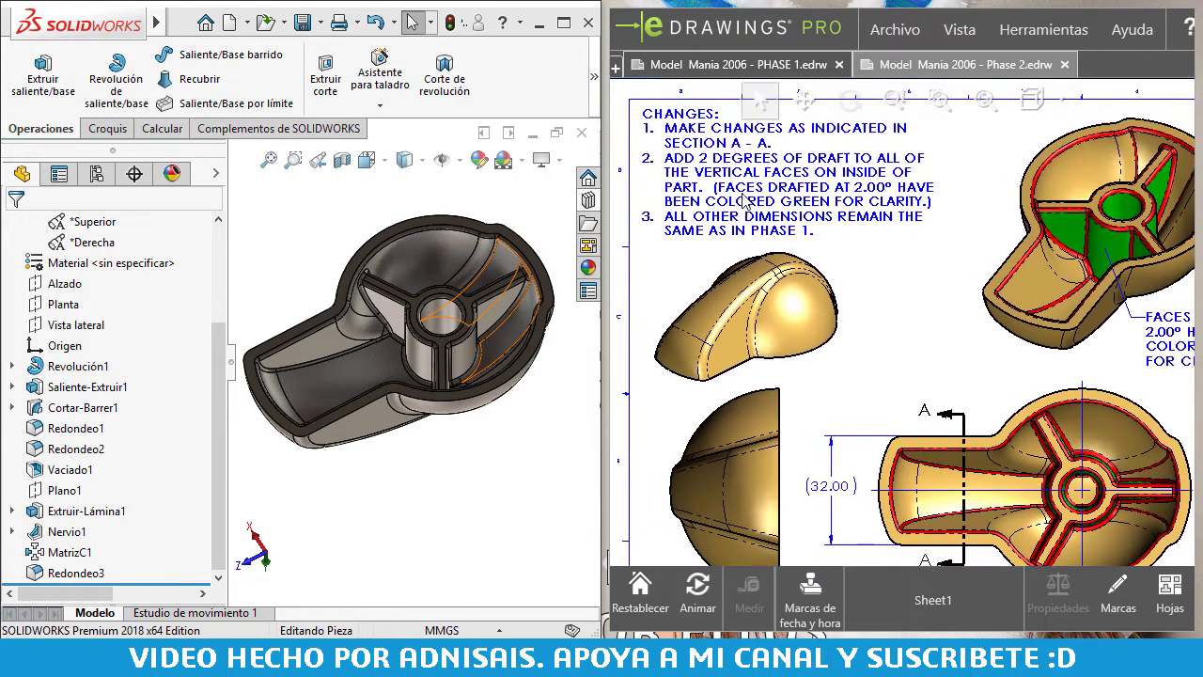
scroll(874, 313, "up", 1)
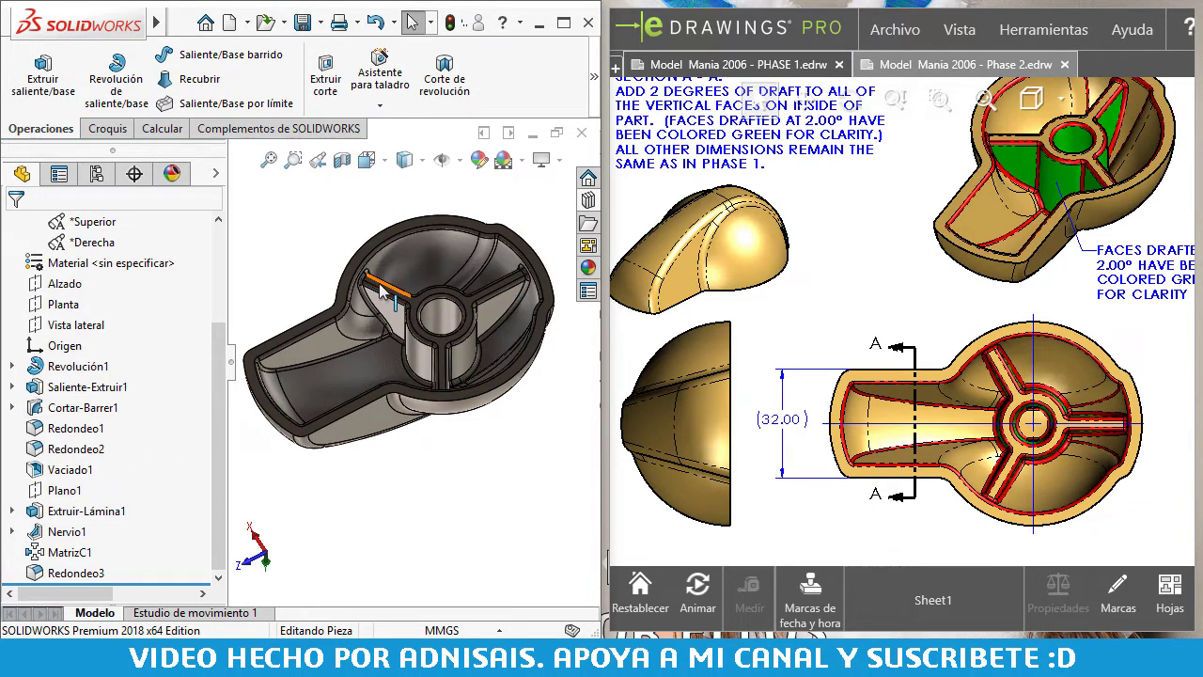
key("ctrl+7")
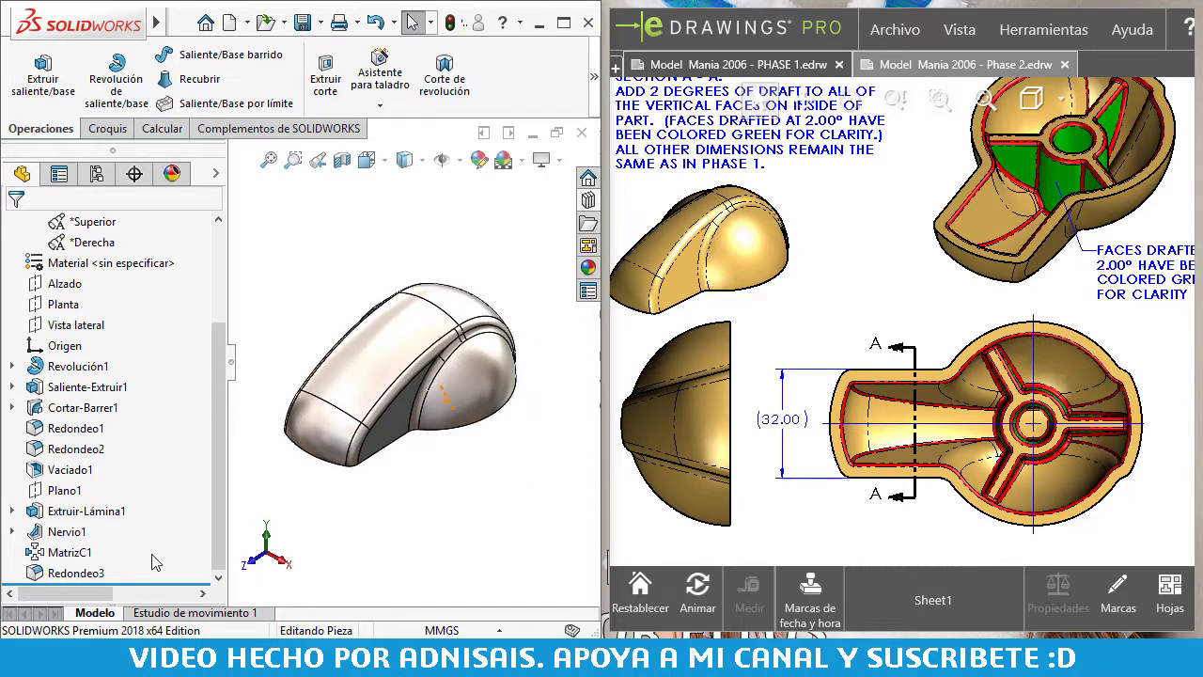
left_click_drag(154, 587, 139, 387)
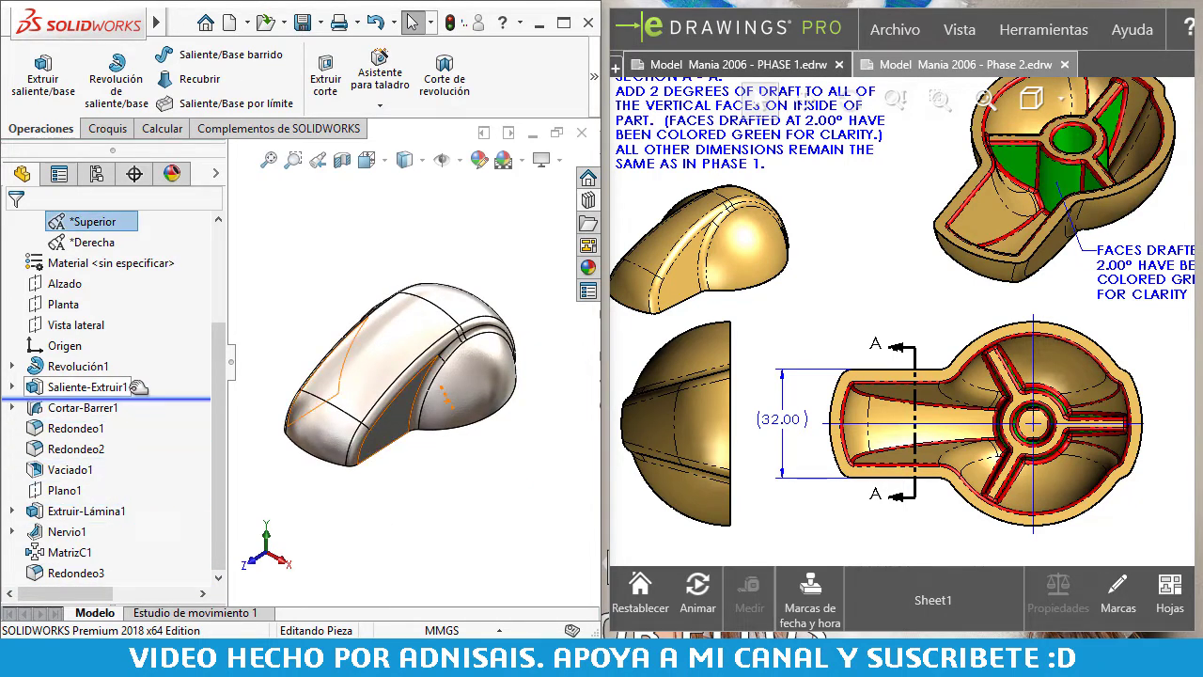
left_click_drag(139, 388, 144, 394)
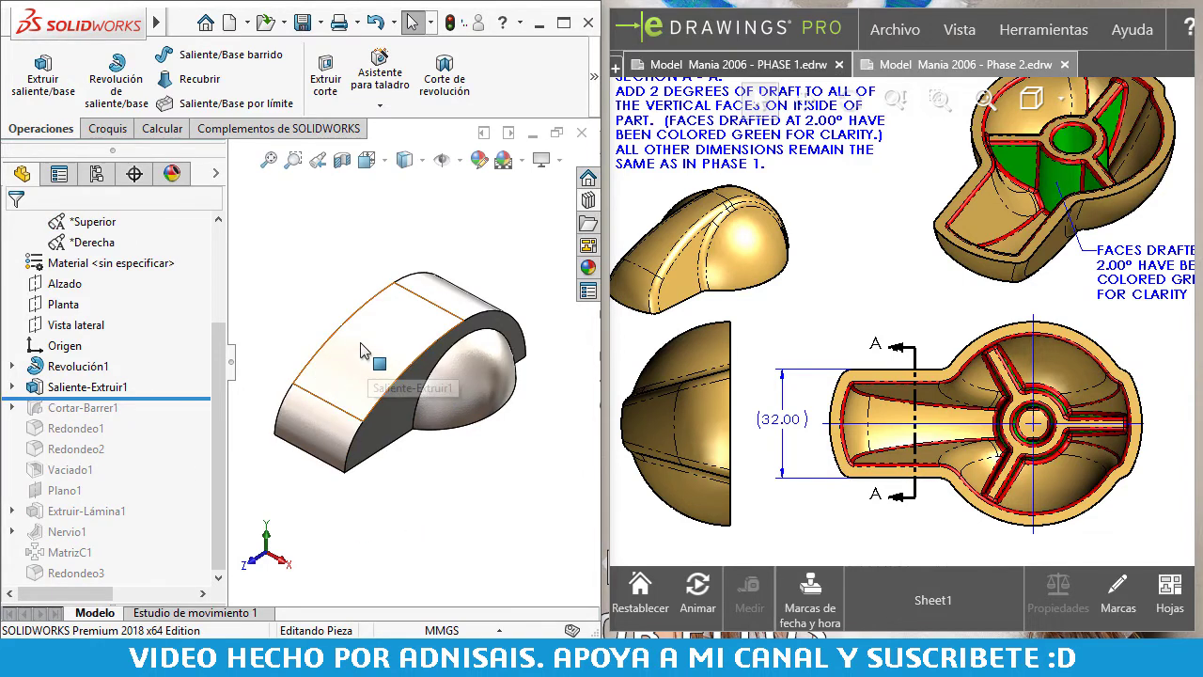
middle_click_drag(376, 357, 319, 367)
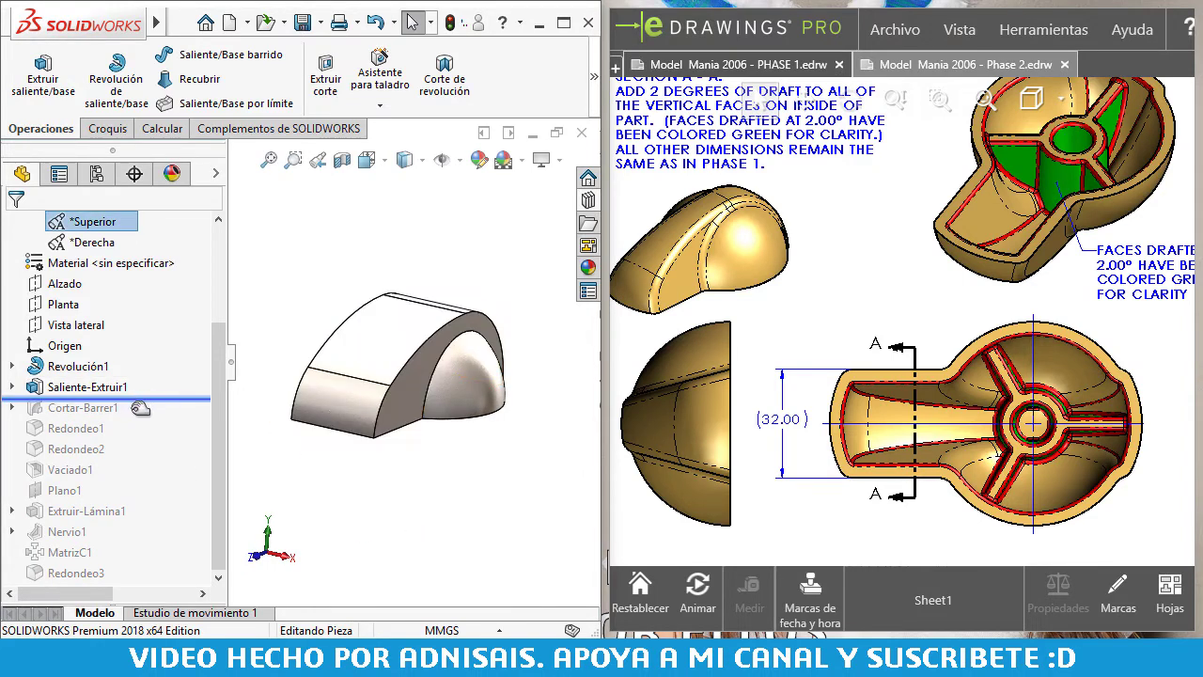
left_click_drag(139, 396, 131, 414)
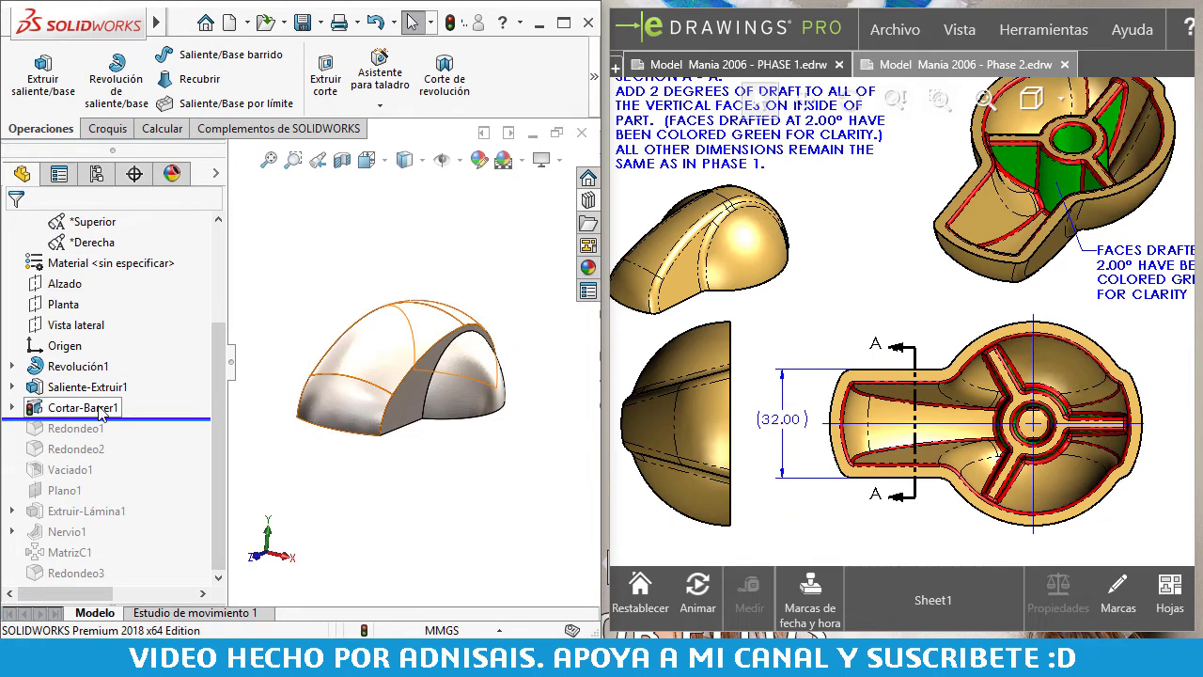
left_click(100, 410)
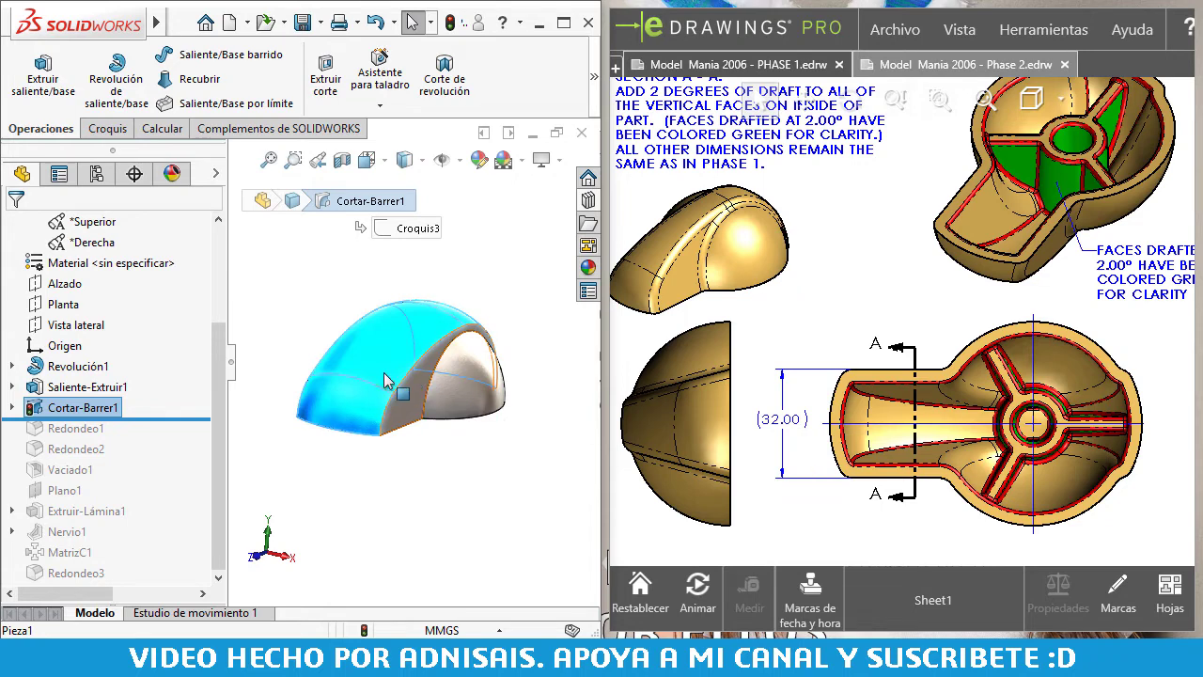
middle_click_drag(477, 489, 477, 312)
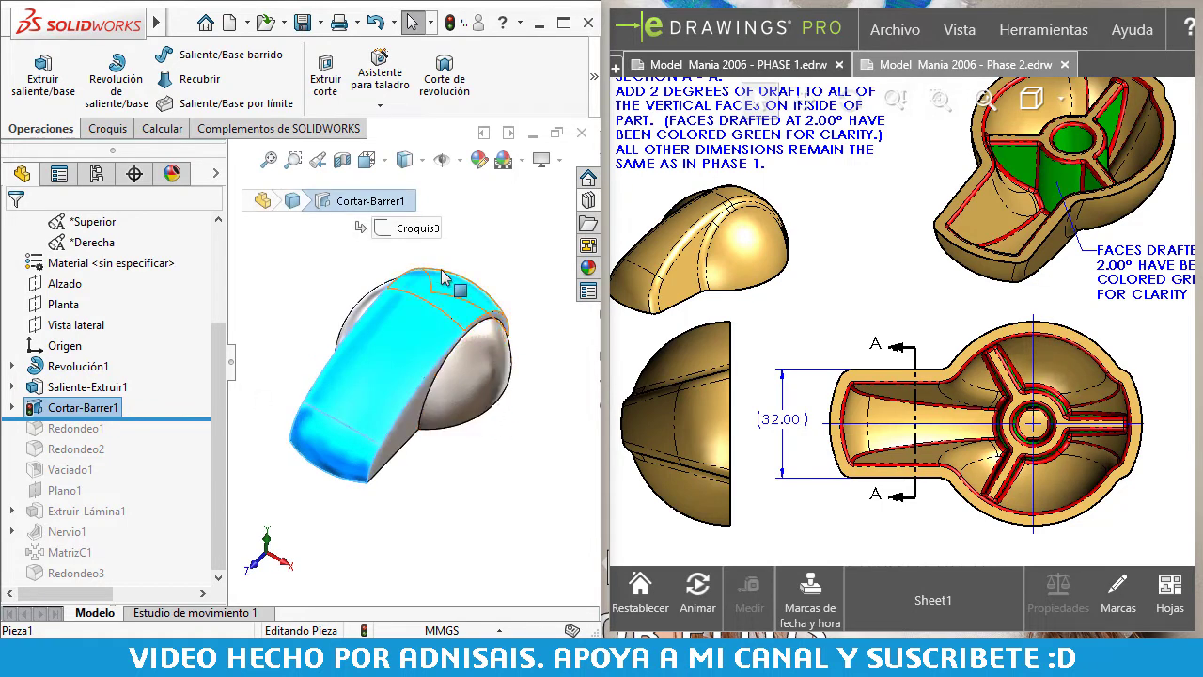
left_click(442, 505)
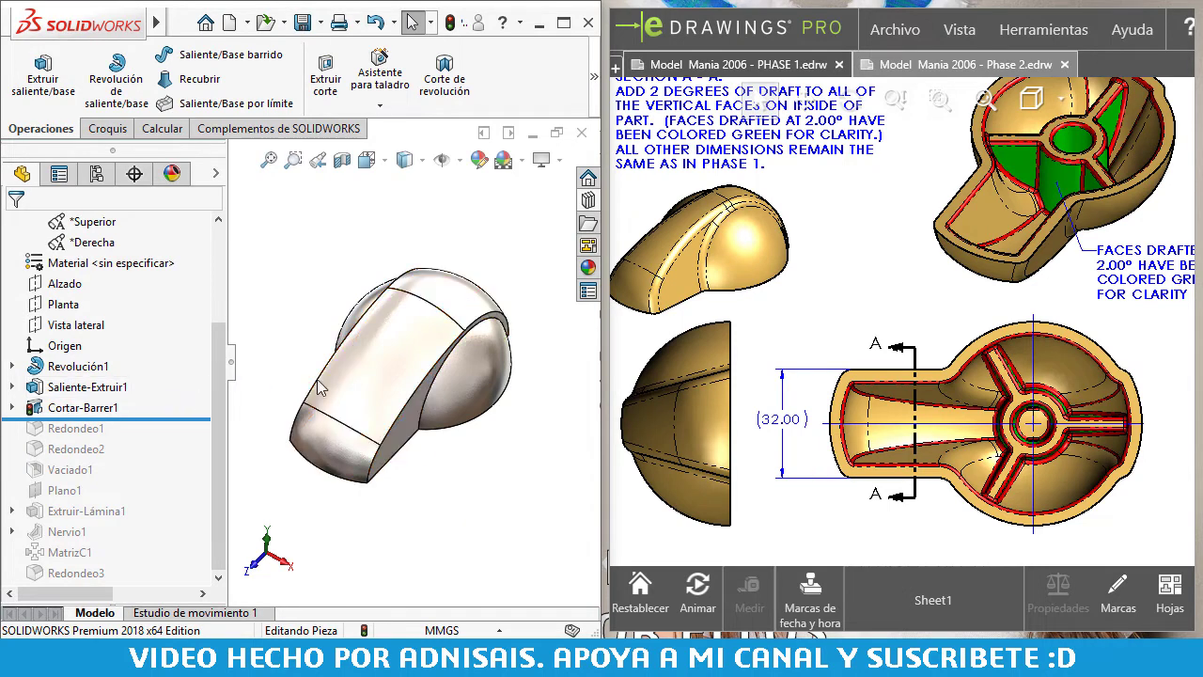
middle_click_drag(331, 294, 318, 247)
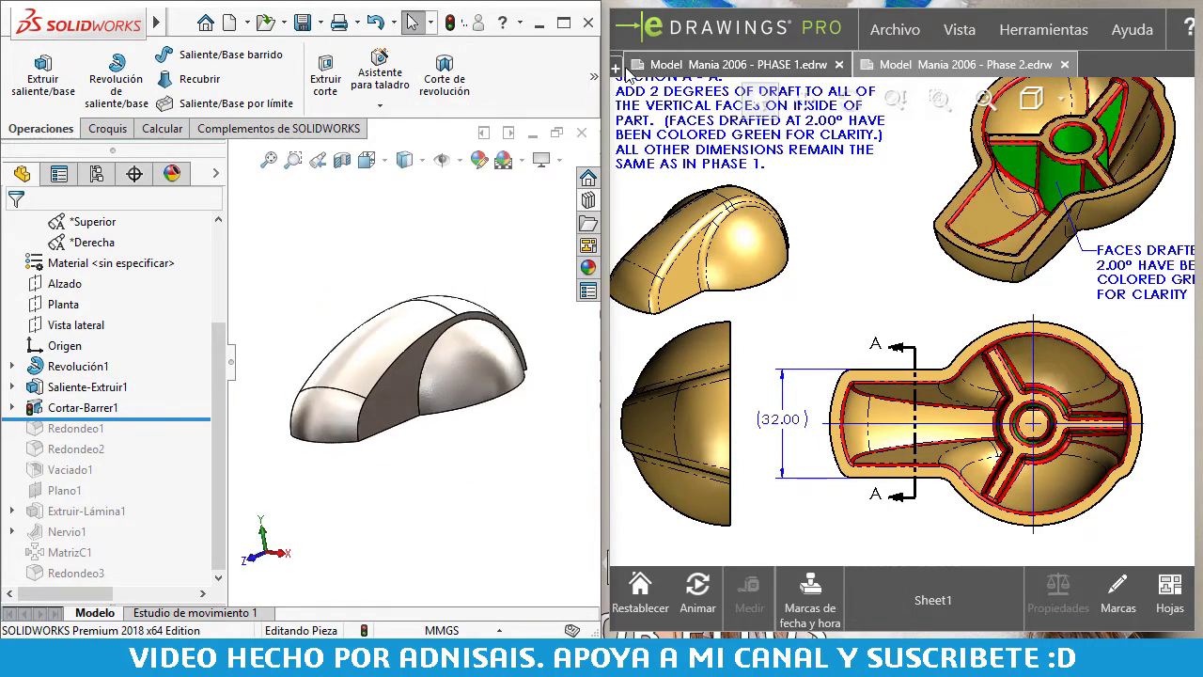
- Draft the outer and inner curved faces 15° using the flat base face as neutral plane
left_click(594, 75)
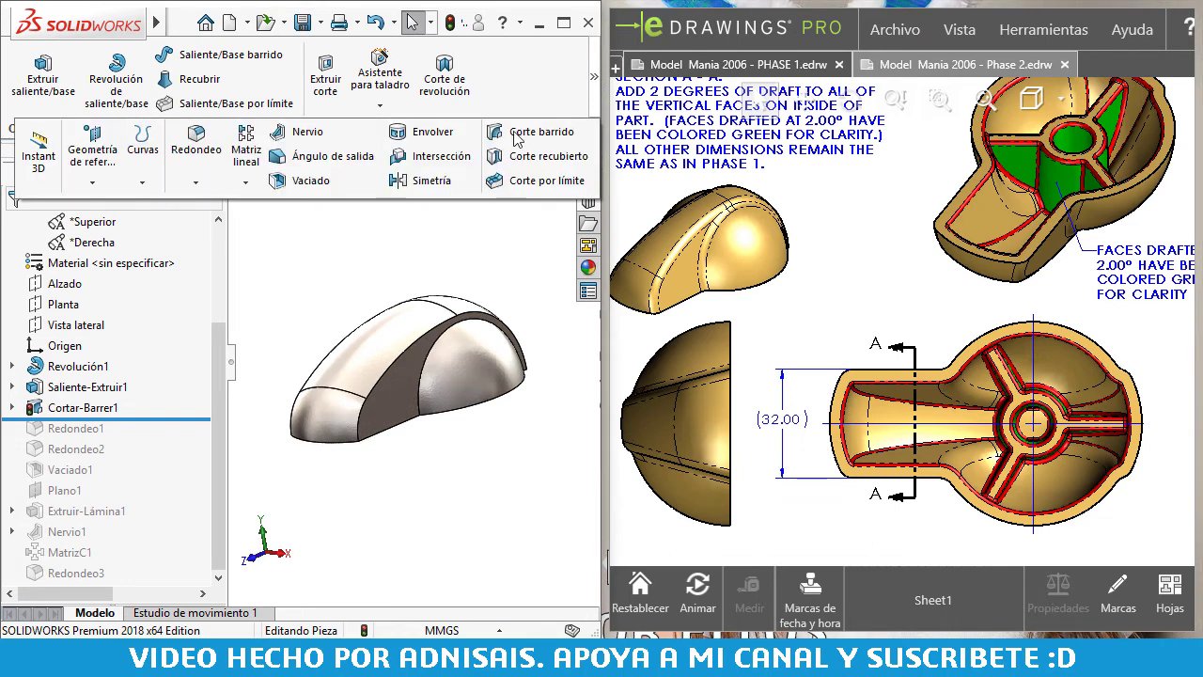
left_click(297, 158)
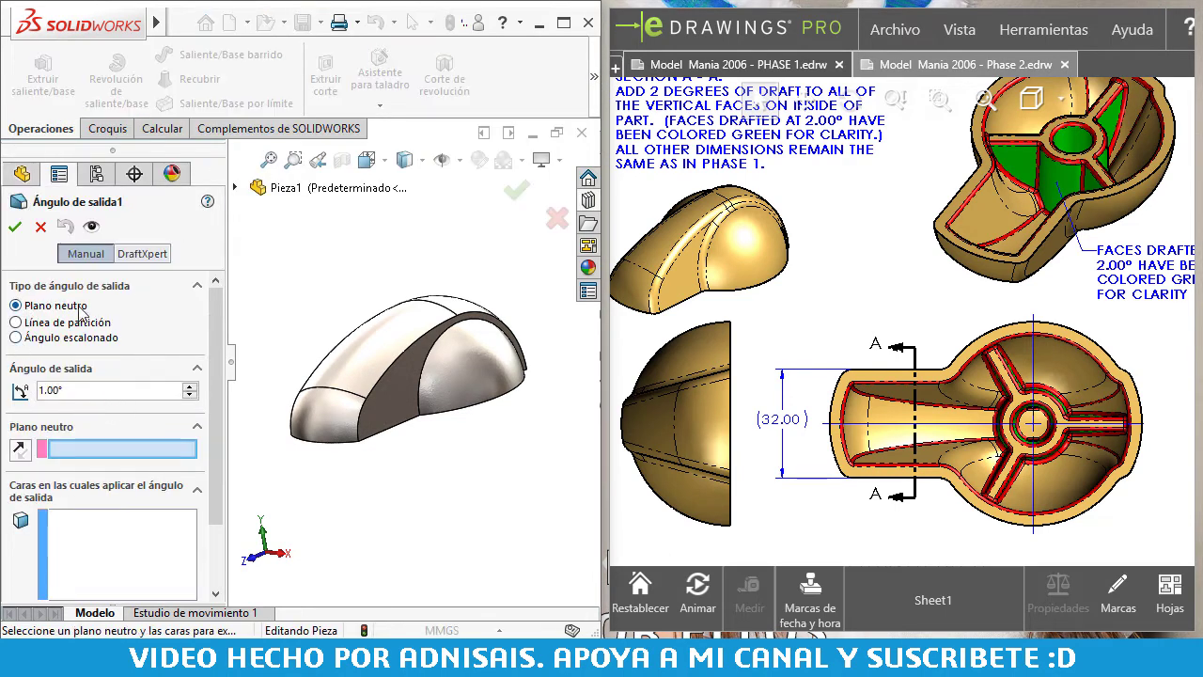
middle_click_drag(526, 423, 455, 361)
left_click(455, 361)
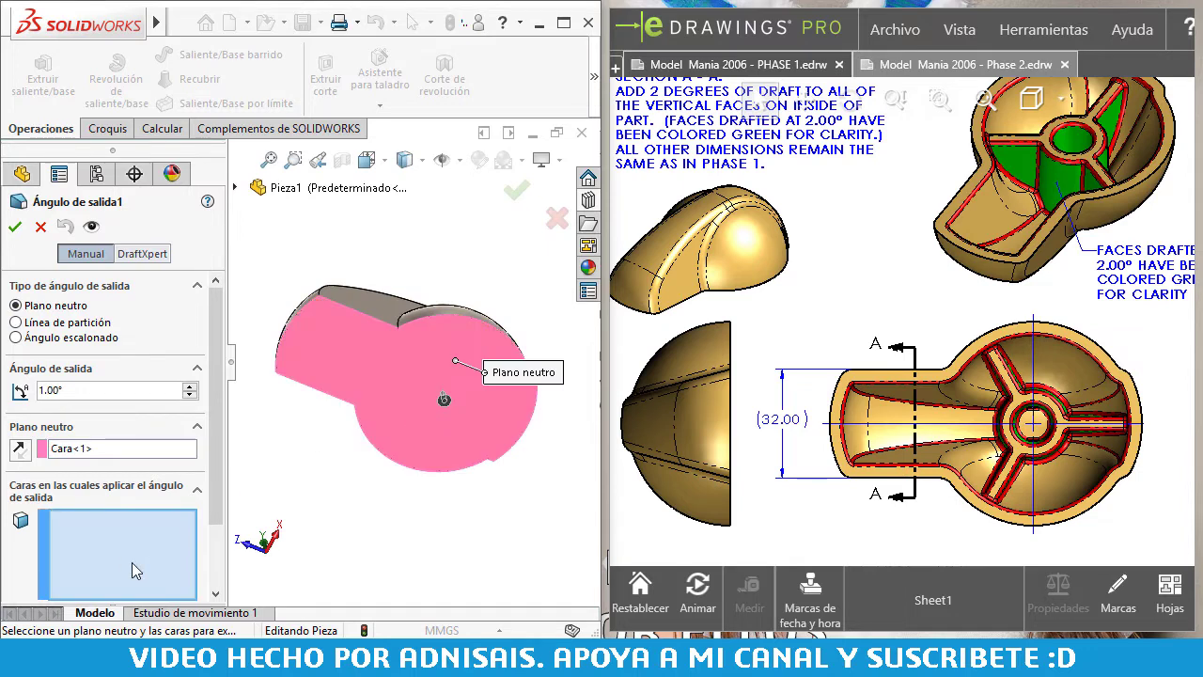
mouse_move(308, 420)
middle_mouse_down()
mouse_move(490, 339)
mouse_move(382, 385)
middle_mouse_up()
left_click(368, 383)
left_click(385, 374)
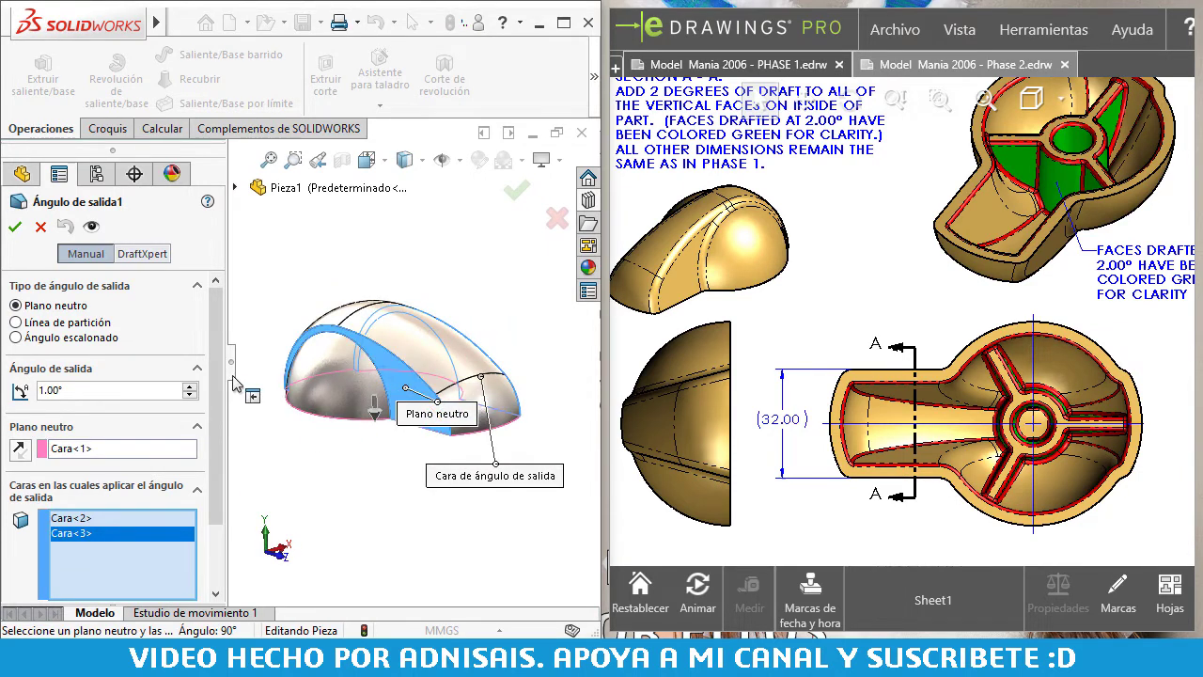
type("15")
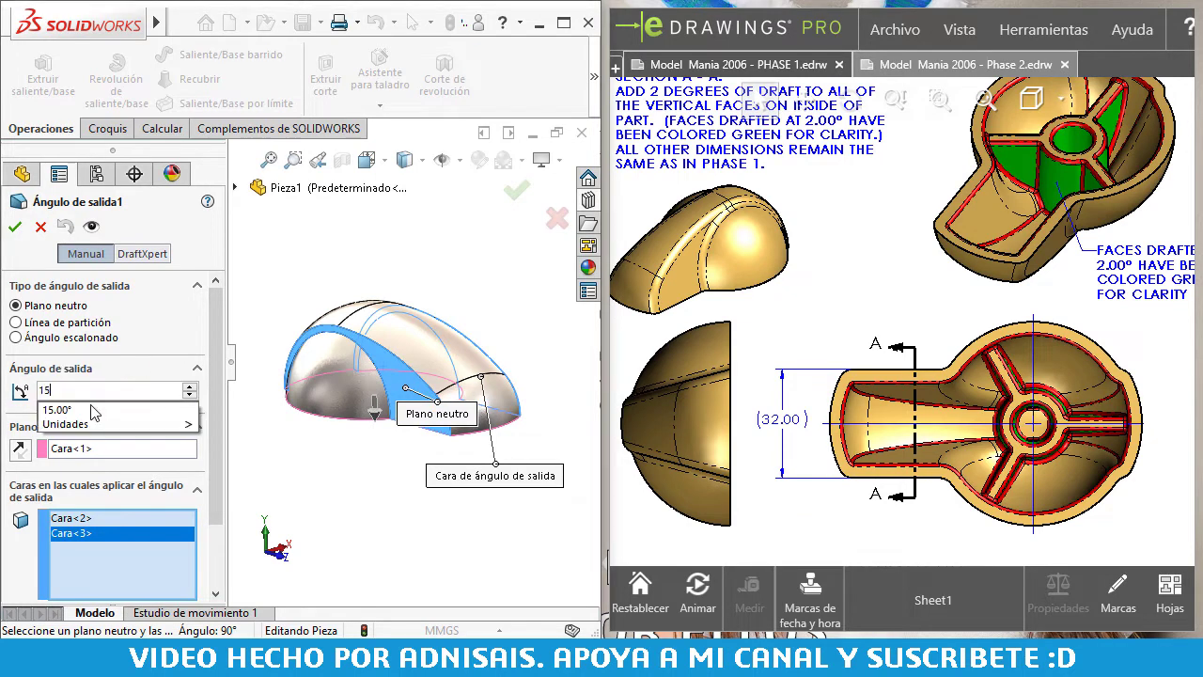
key("Return")
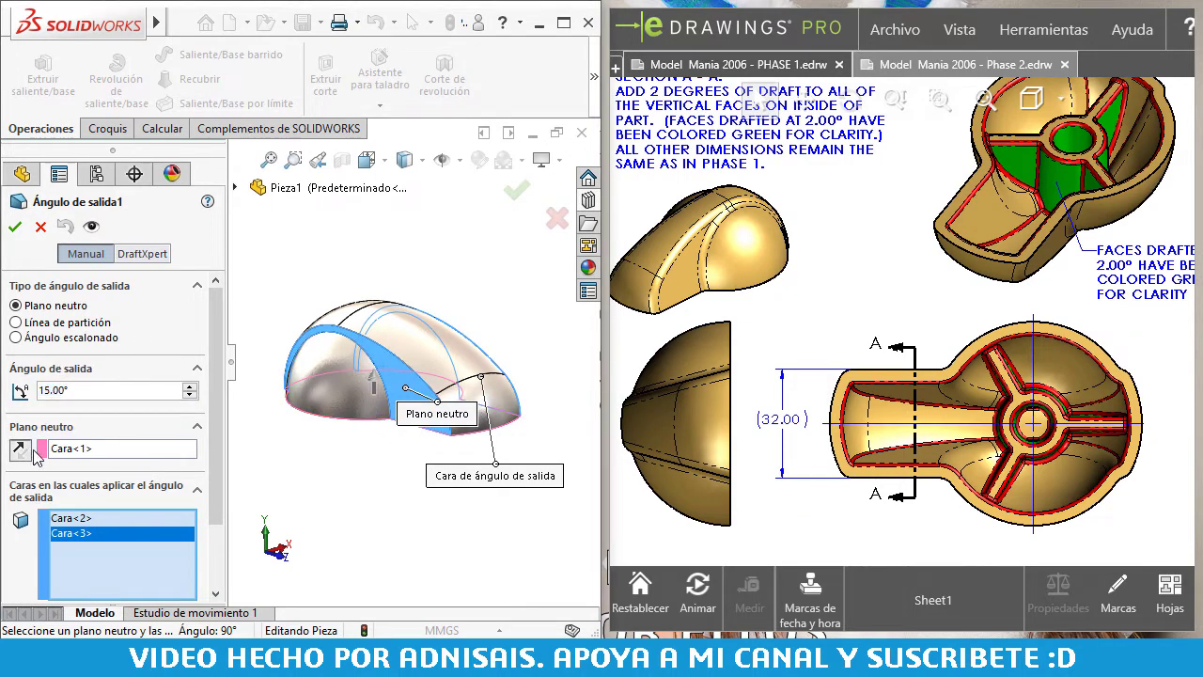
left_click(14, 228)
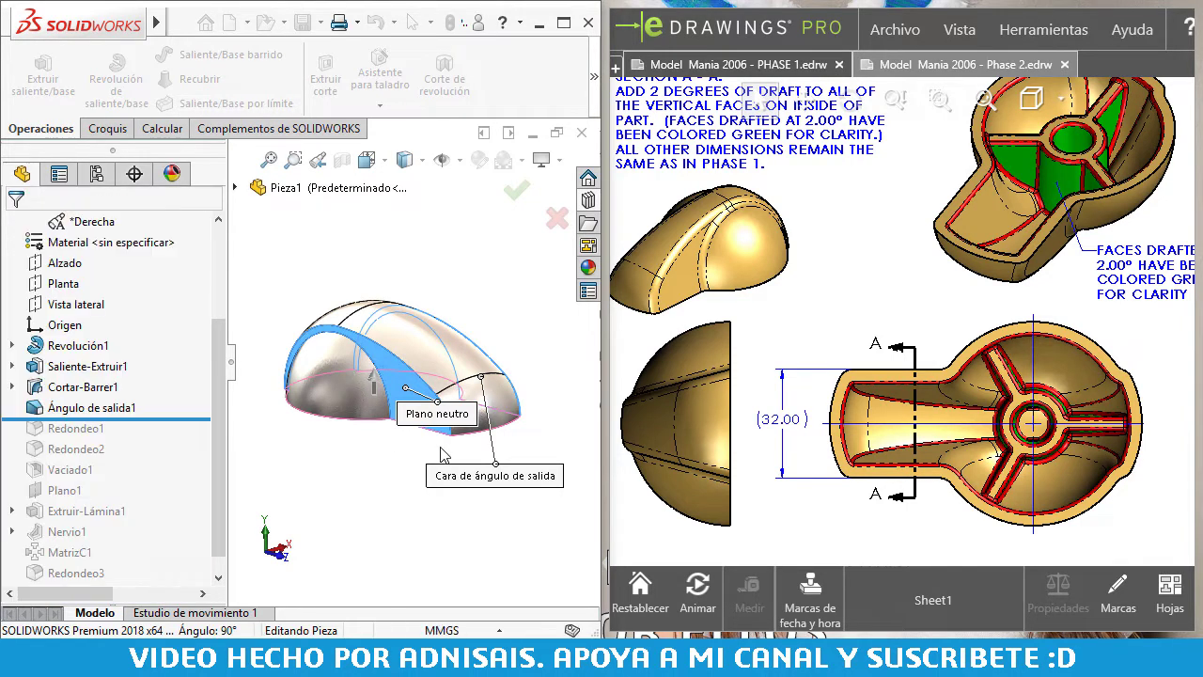
- Roll forward past Redondeo1, Redondeo2, Vaciado1 and Extruir-Lámina1, then view the hollow underside
mouse_move(430, 451)
middle_mouse_down()
mouse_move(357, 395)
mouse_move(499, 428)
mouse_move(470, 414)
mouse_move(398, 471)
mouse_move(449, 477)
mouse_move(549, 456)
middle_mouse_up()
scroll(904, 370, "down", 2)
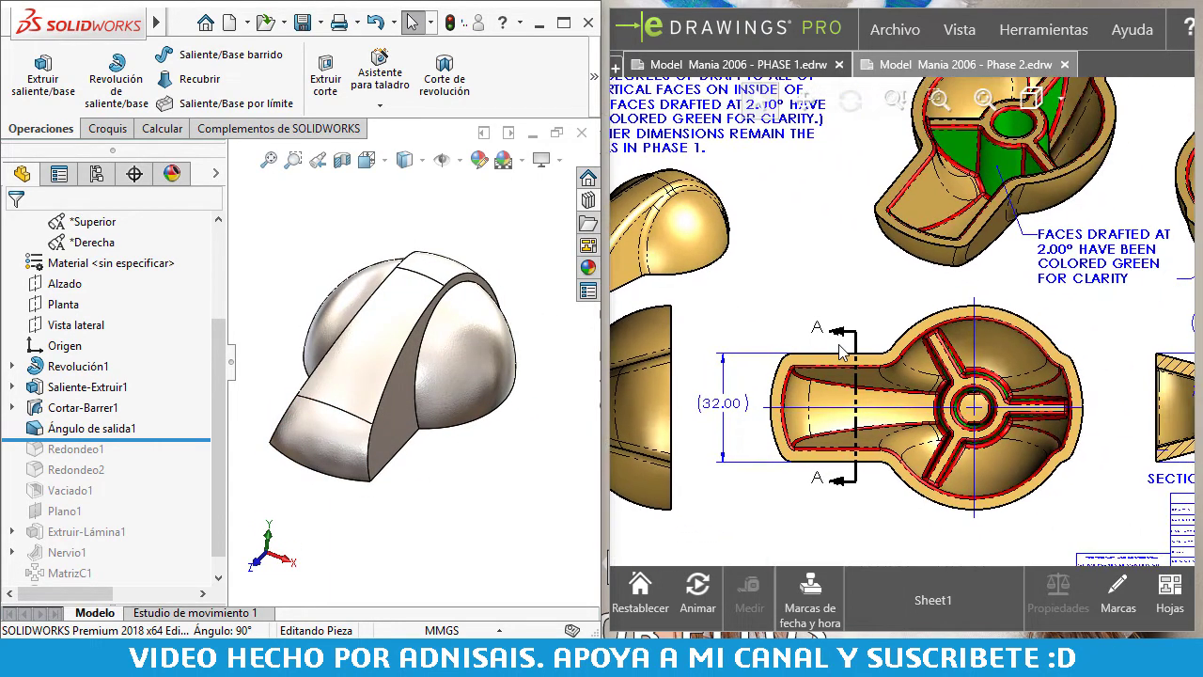
scroll(1061, 297, "up", 2)
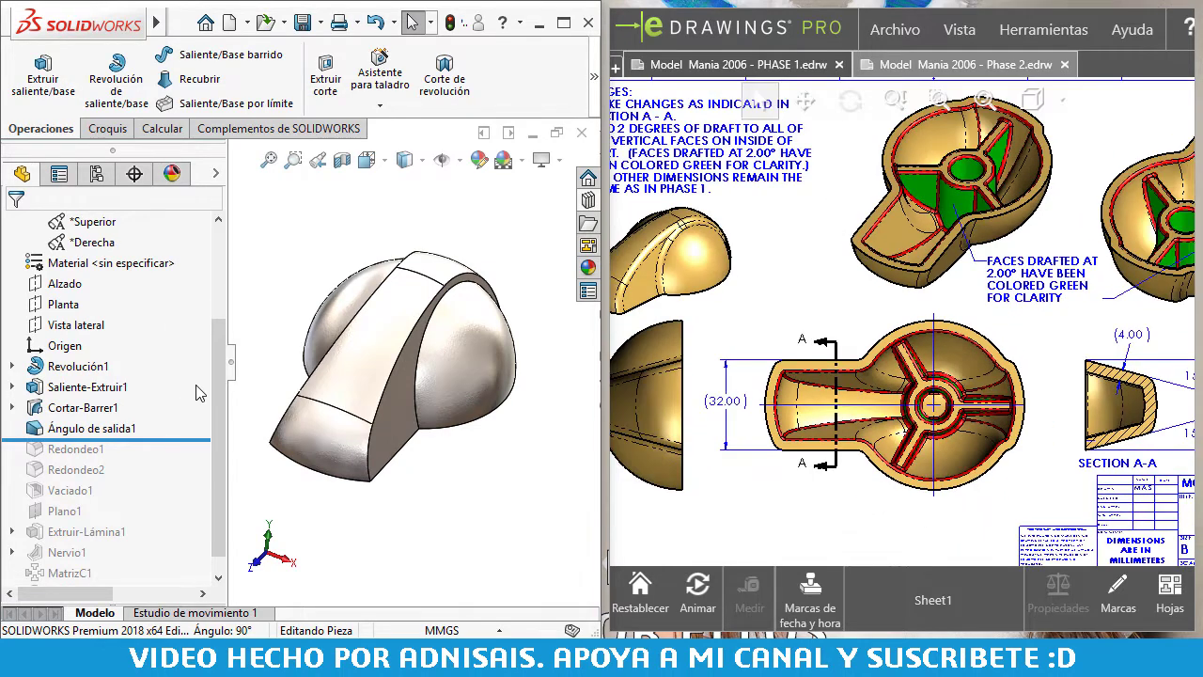
scroll(157, 444, "down", 1)
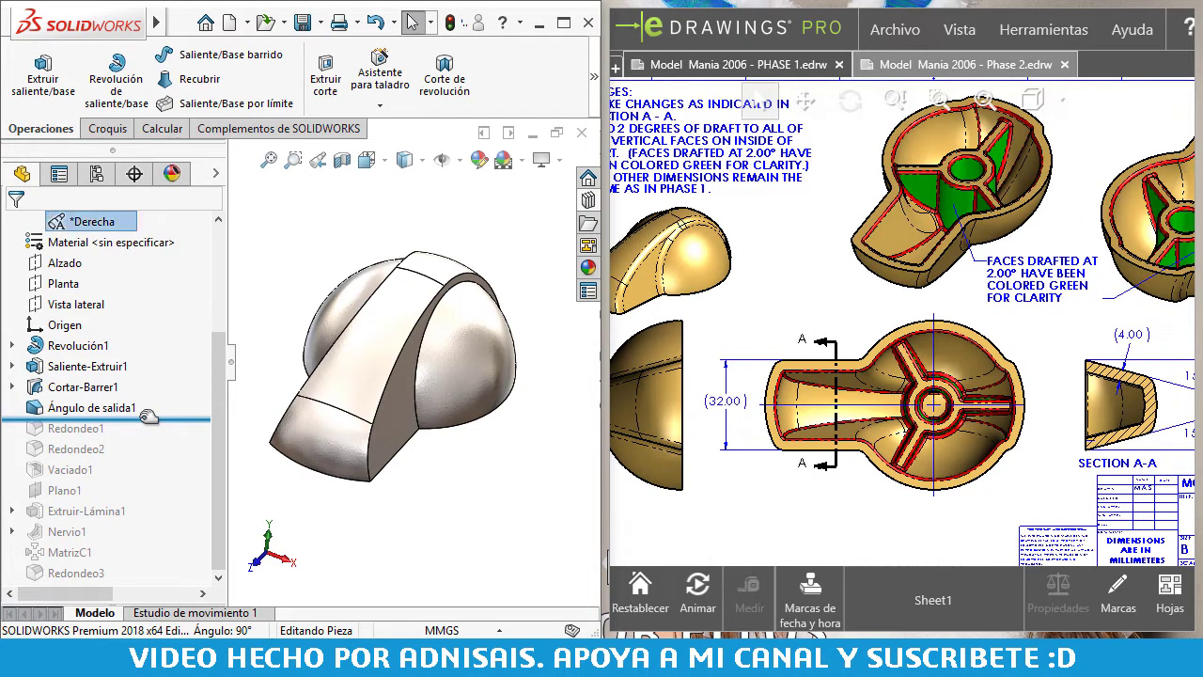
left_click_drag(149, 416, 149, 481)
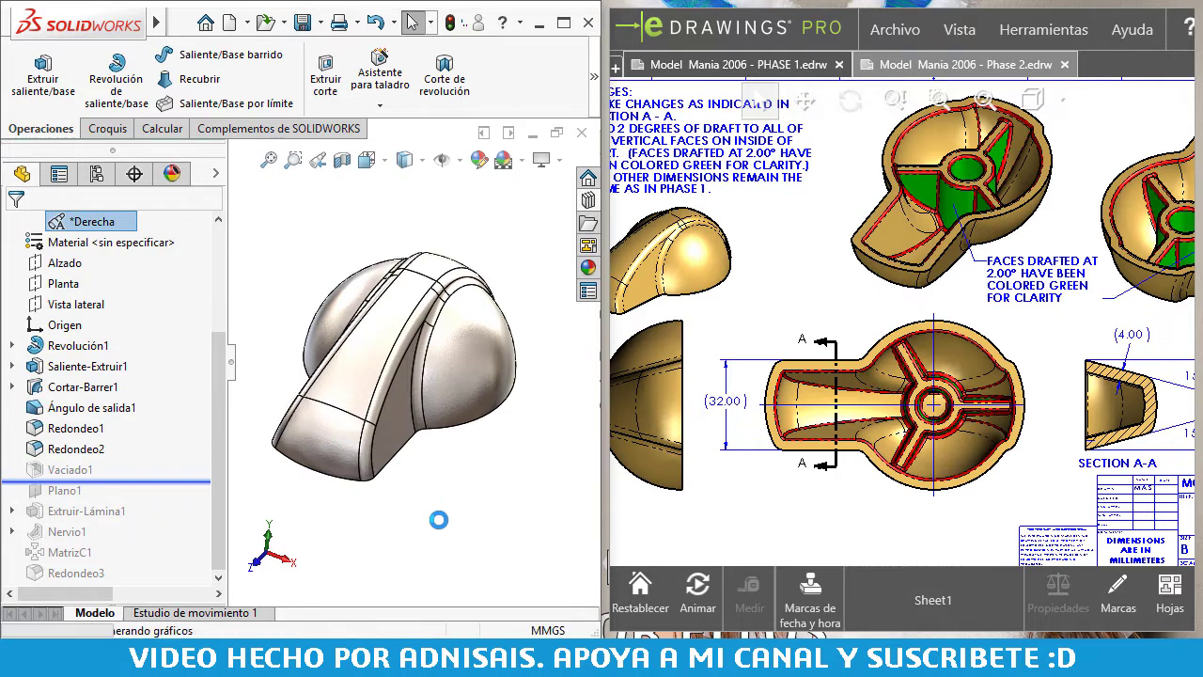
mouse_move(438, 527)
middle_mouse_down()
mouse_move(433, 299)
mouse_move(479, 336)
mouse_move(489, 367)
middle_mouse_up()
left_click_drag(185, 480, 190, 522)
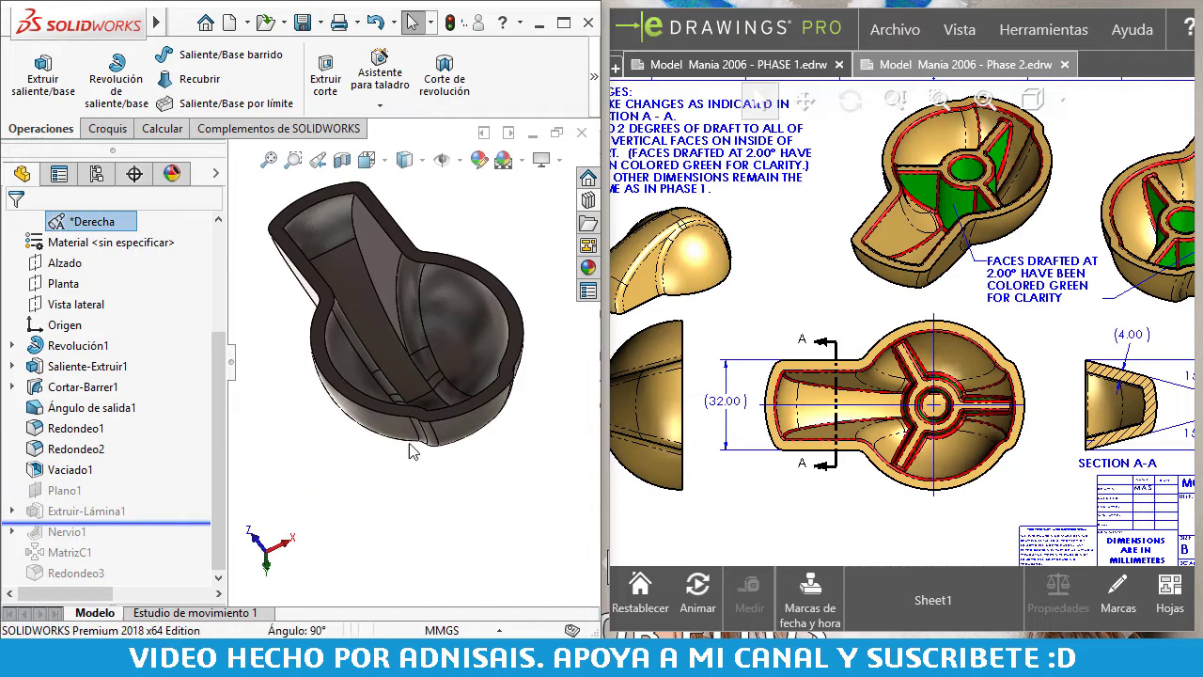
mouse_move(408, 448)
middle_mouse_down()
mouse_move(430, 451)
mouse_move(414, 475)
mouse_move(422, 414)
middle_mouse_up()
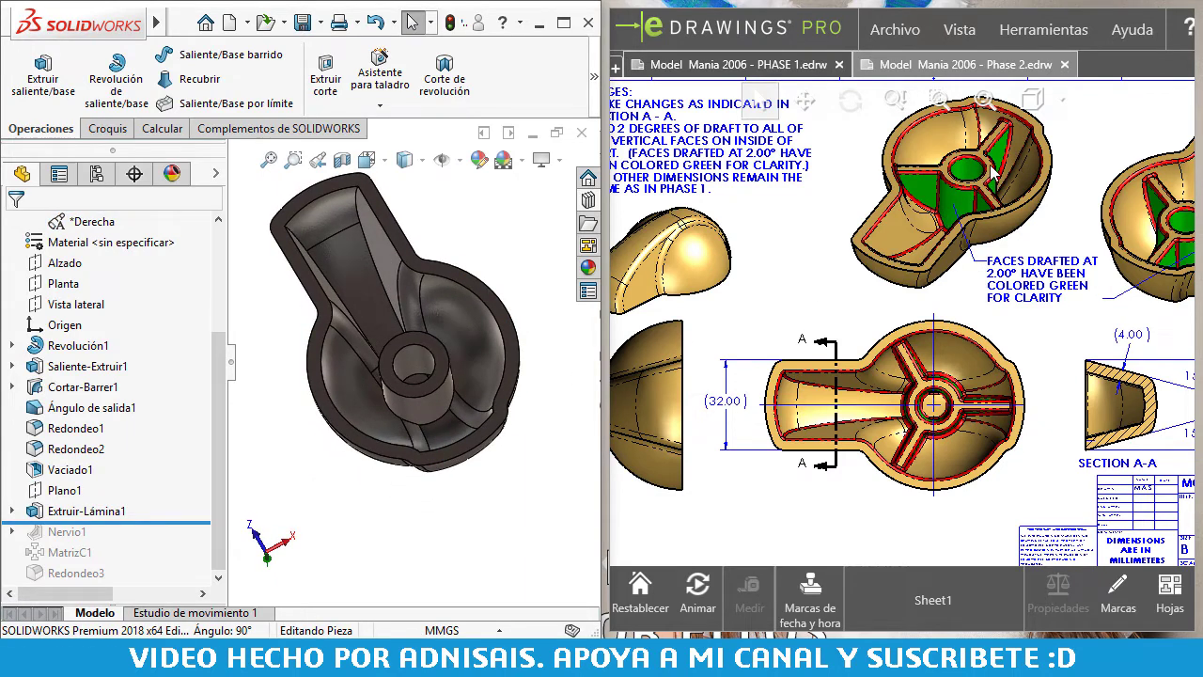
- Edit Extruir-Lámina1 to add a 2° outward draft to the hub tube
left_click(59, 514)
left_click(73, 453)
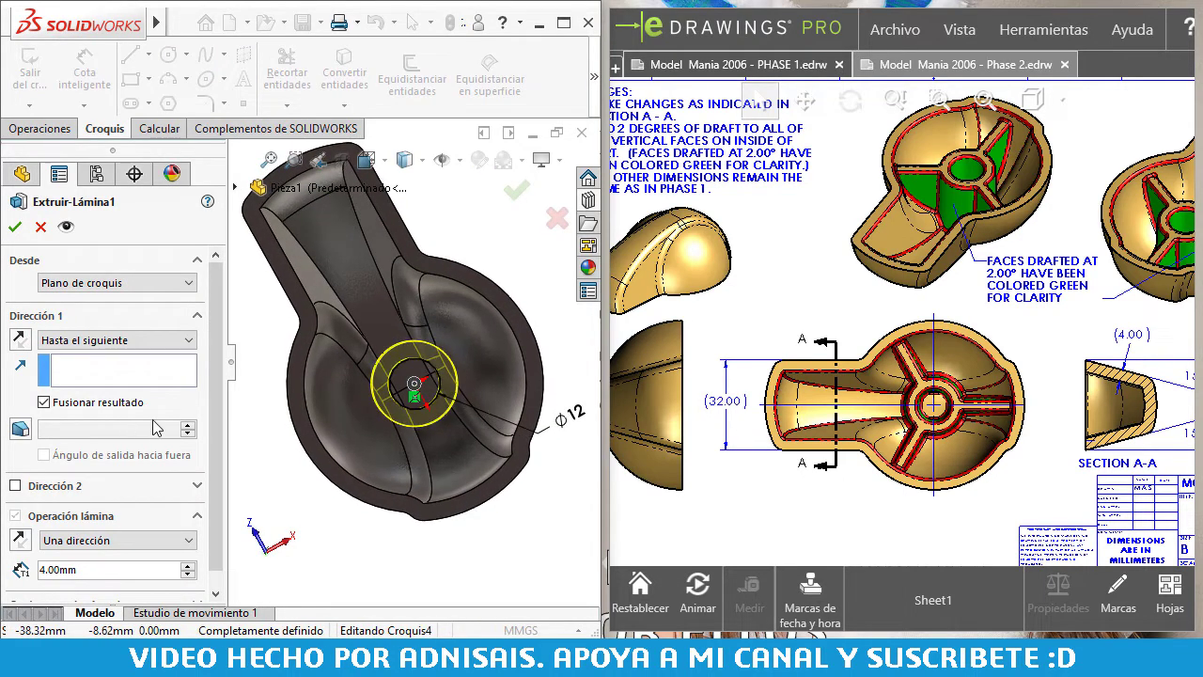
left_click(21, 429)
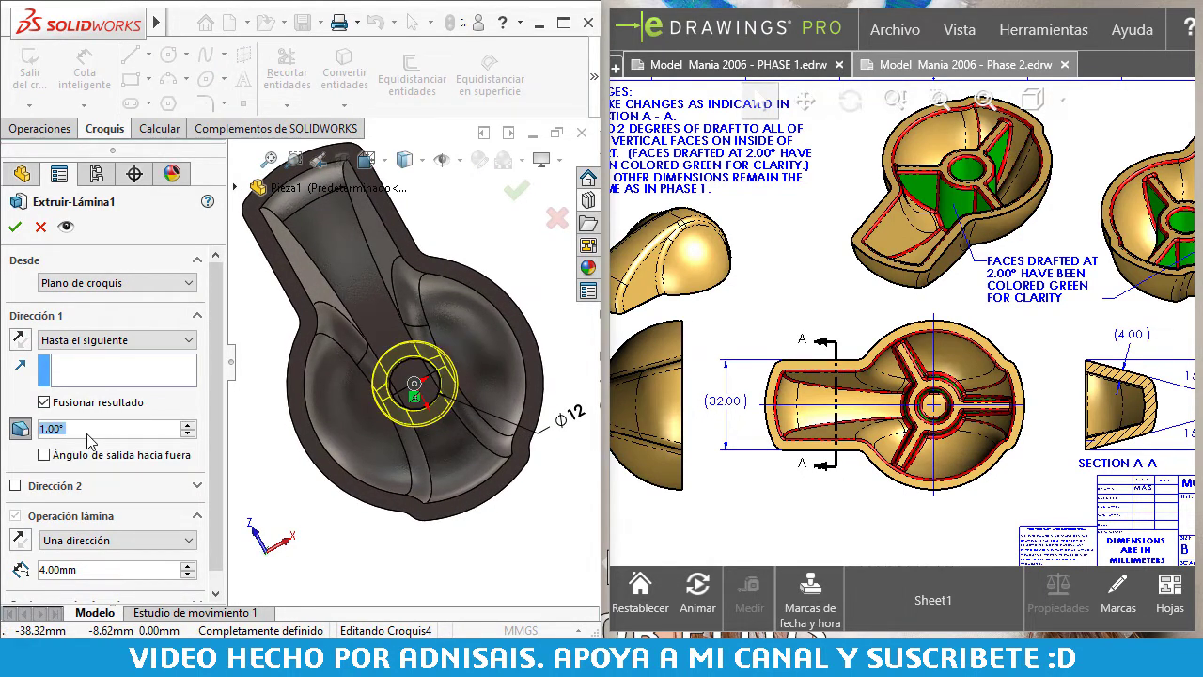
type("2")
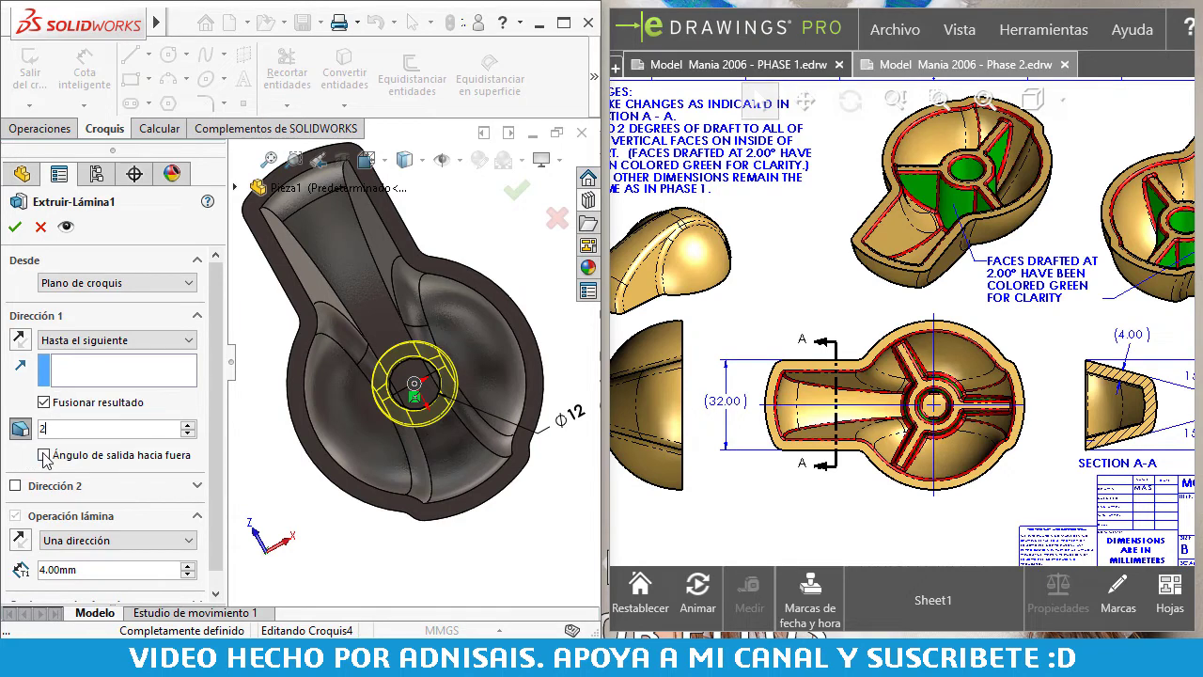
left_click(44, 456)
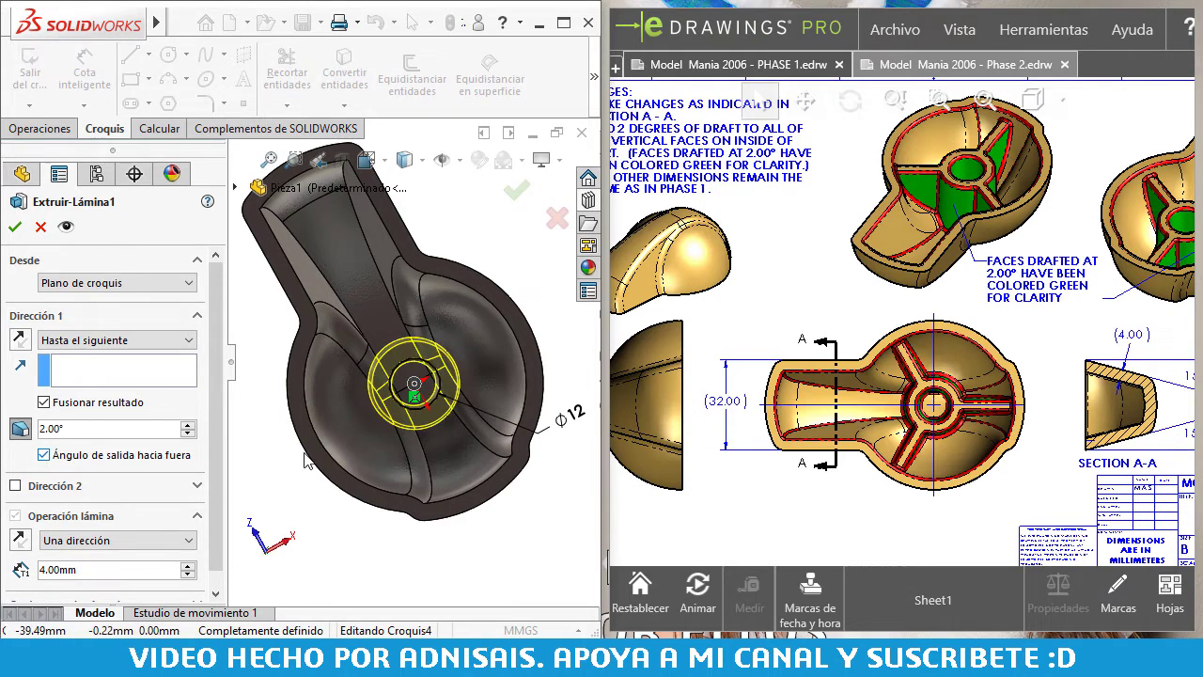
scroll(442, 339, "down", 2)
middle_click_drag(376, 451, 442, 376)
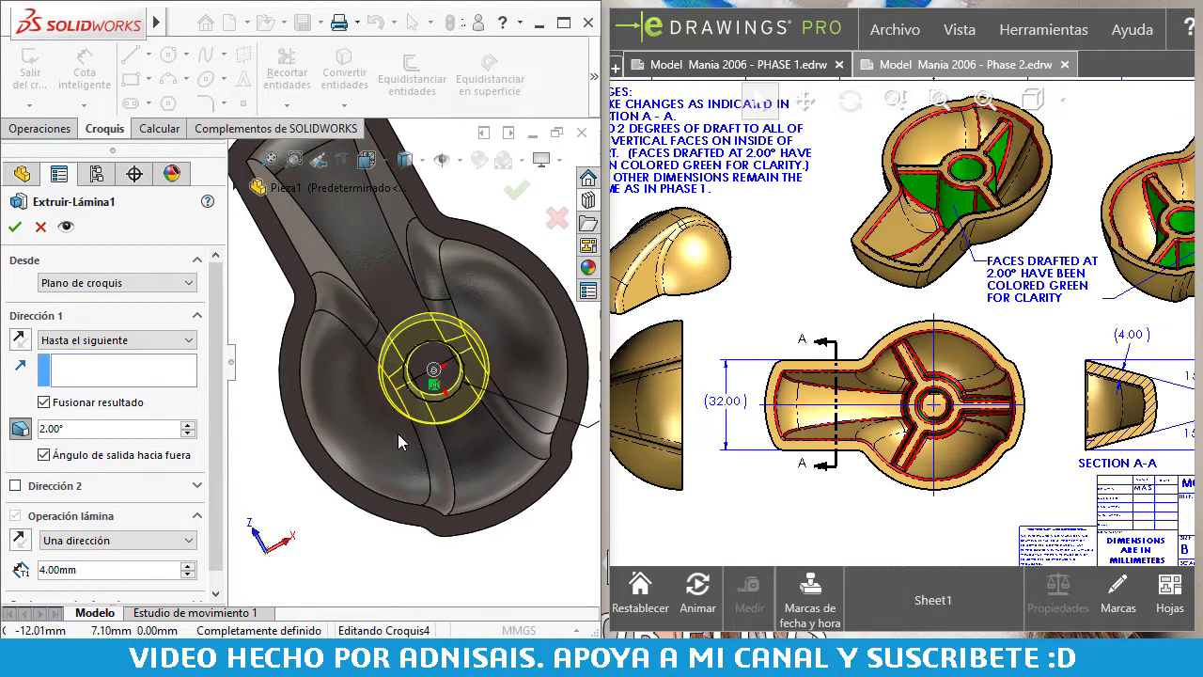
left_click(13, 226)
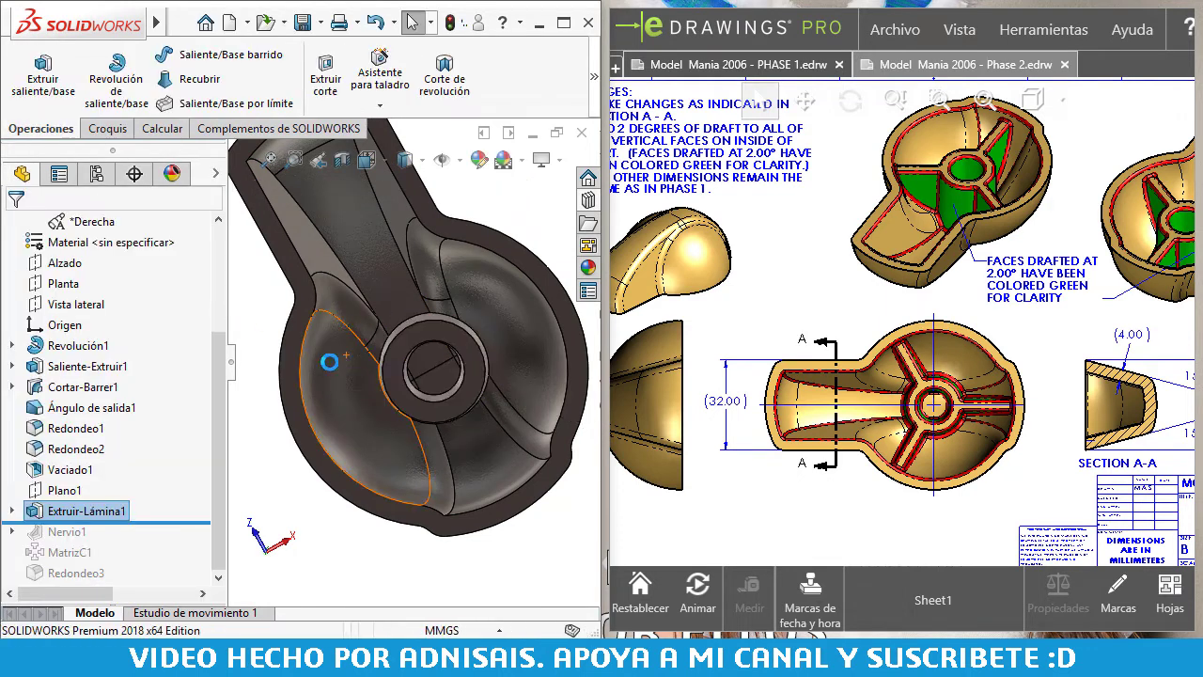
- Roll forward to include the rib, and turn on draft in the rib feature
middle_click_drag(420, 407, 407, 415)
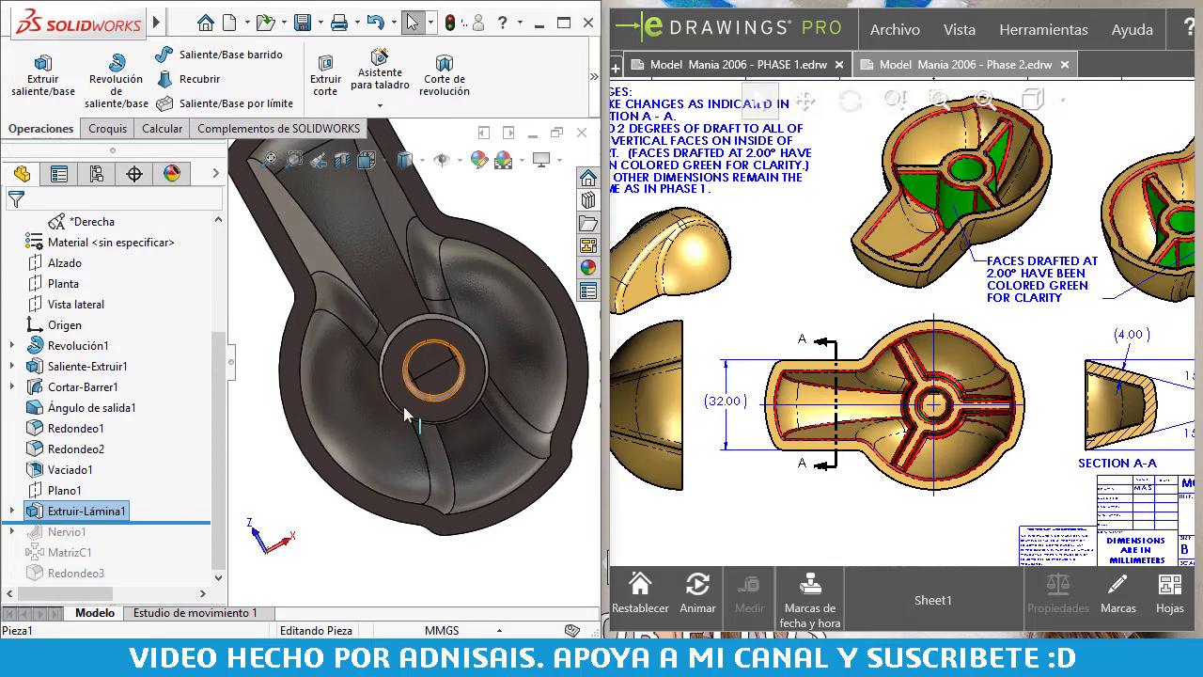
left_click_drag(185, 517, 178, 539)
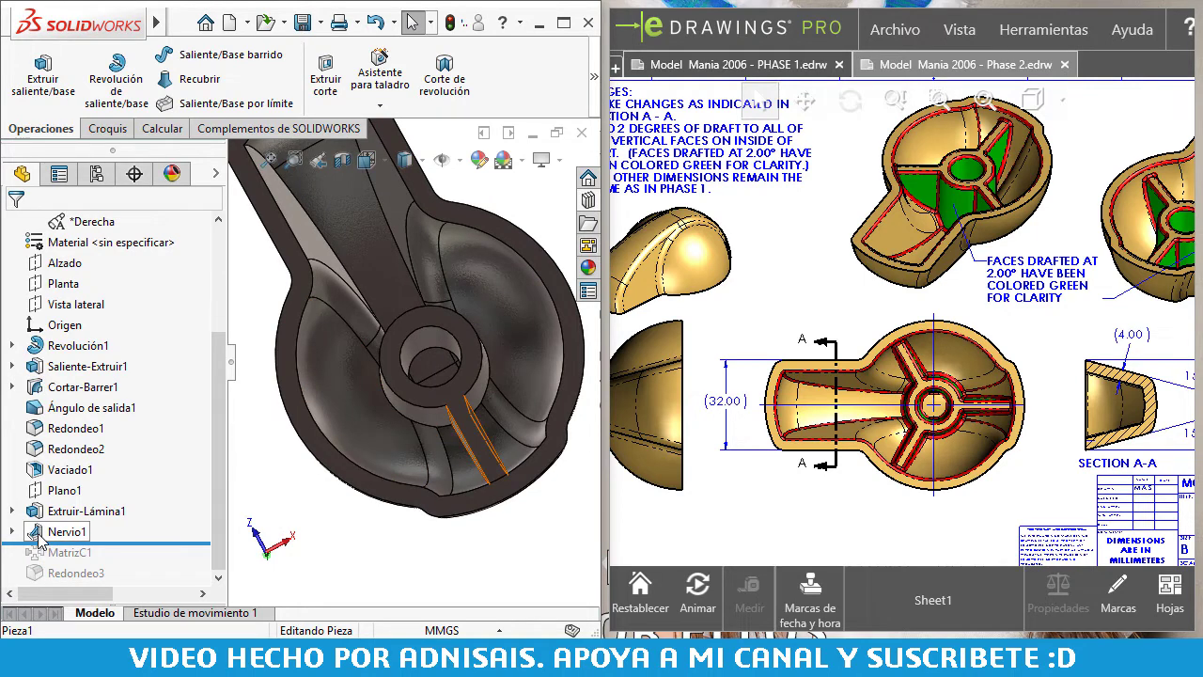
left_click(39, 538)
left_click(53, 475)
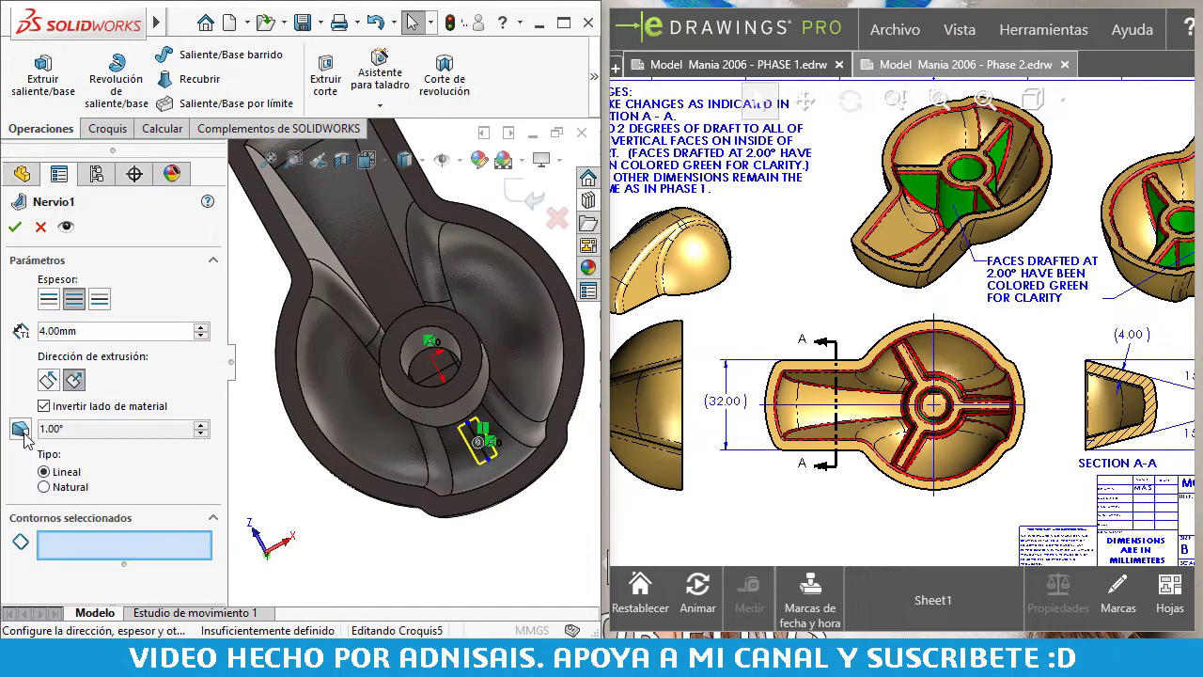
left_click(21, 430)
type("2")
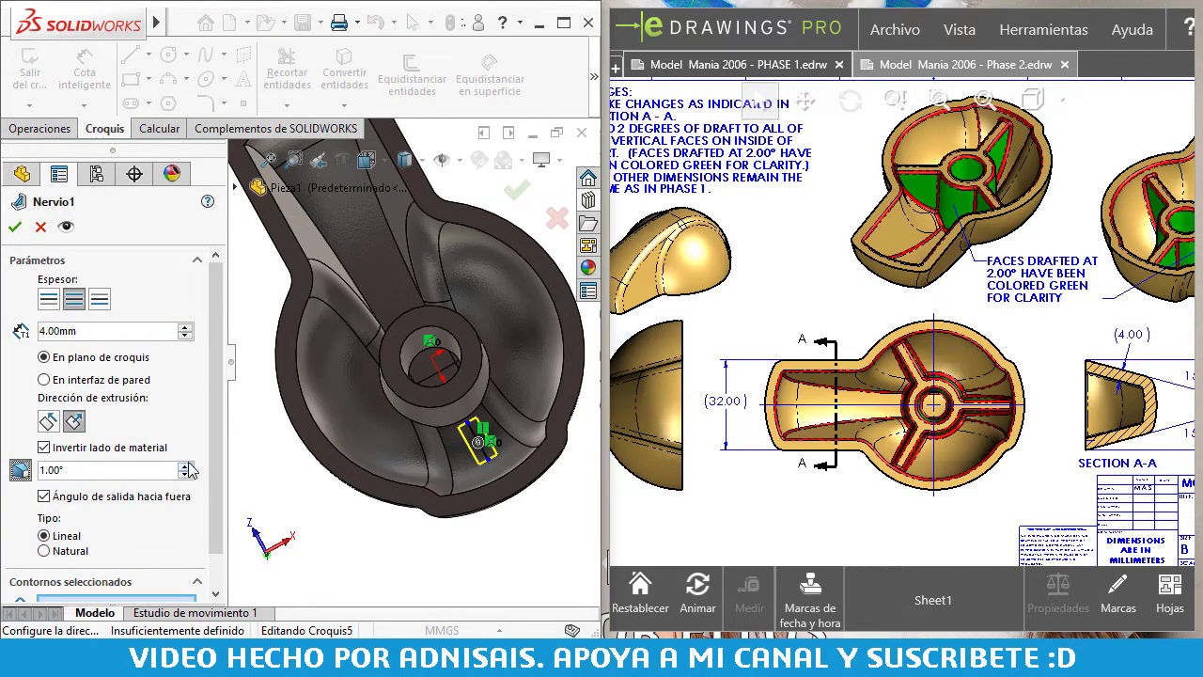
left_click(15, 228)
- Roll forward through the rib pattern MatrizC1 and Redondeo3, then fit and inspect the cavity
mouse_move(424, 430)
middle_mouse_down()
mouse_move(437, 449)
mouse_move(440, 438)
middle_mouse_up()
scroll(473, 458, "down", 5)
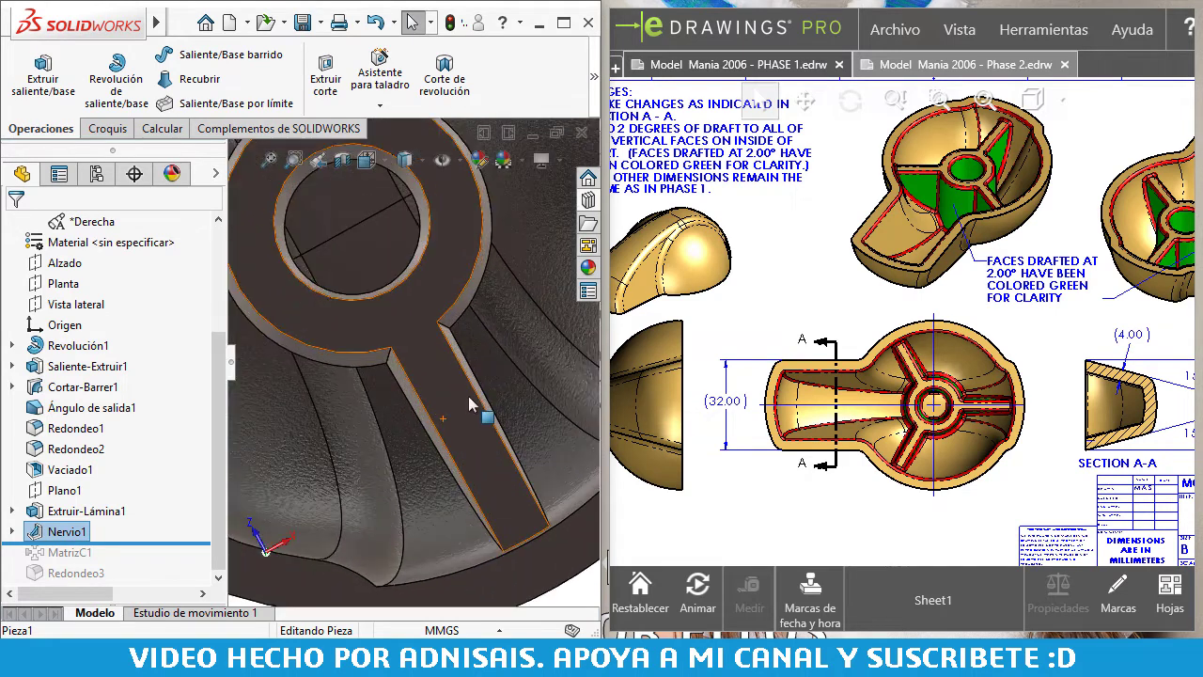
scroll(407, 402, "up", 3)
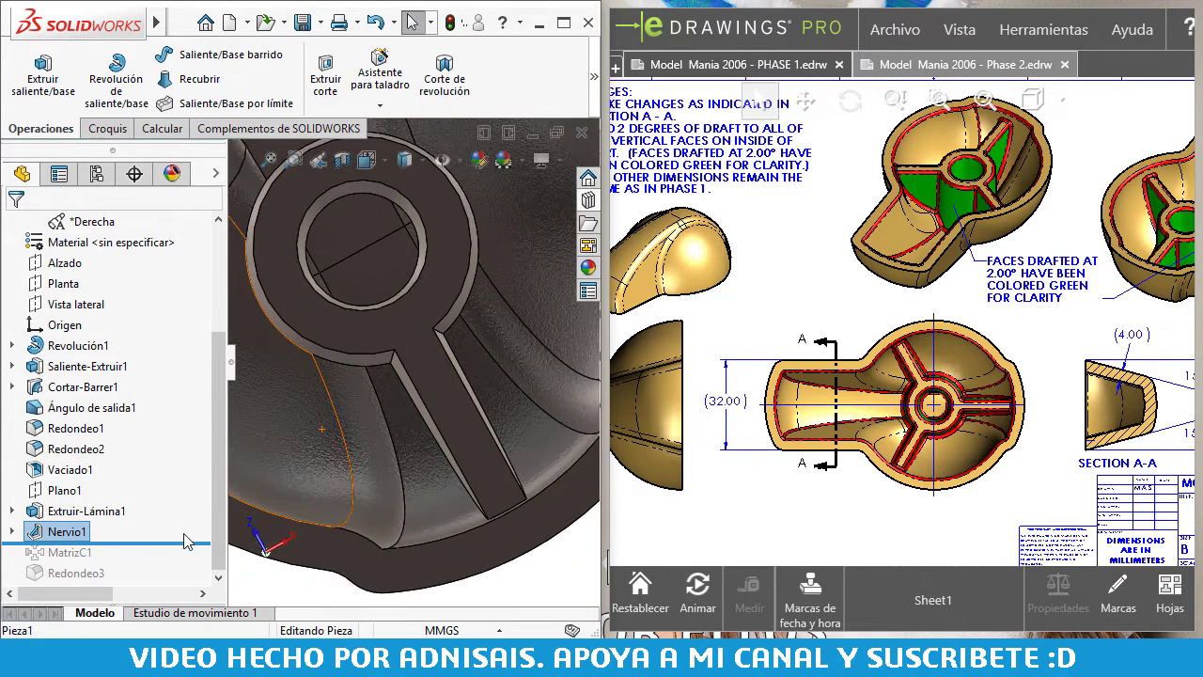
left_click_drag(175, 542, 175, 562)
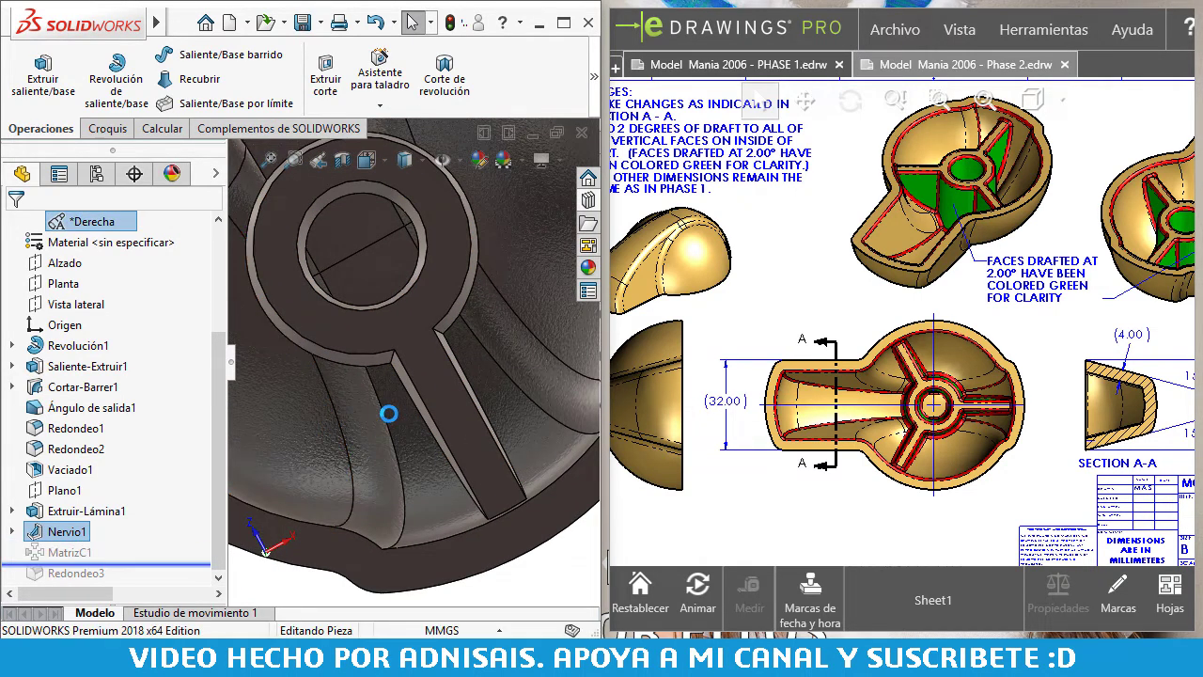
scroll(443, 336, "up", 2)
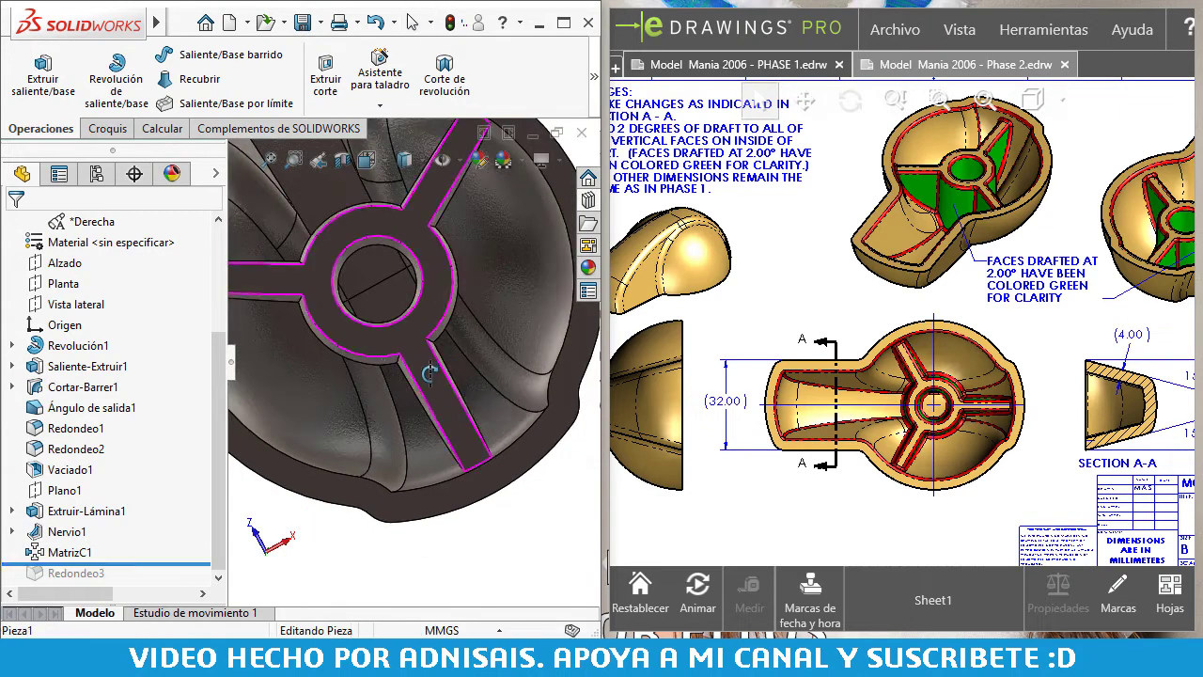
middle_click_drag(429, 363, 434, 372)
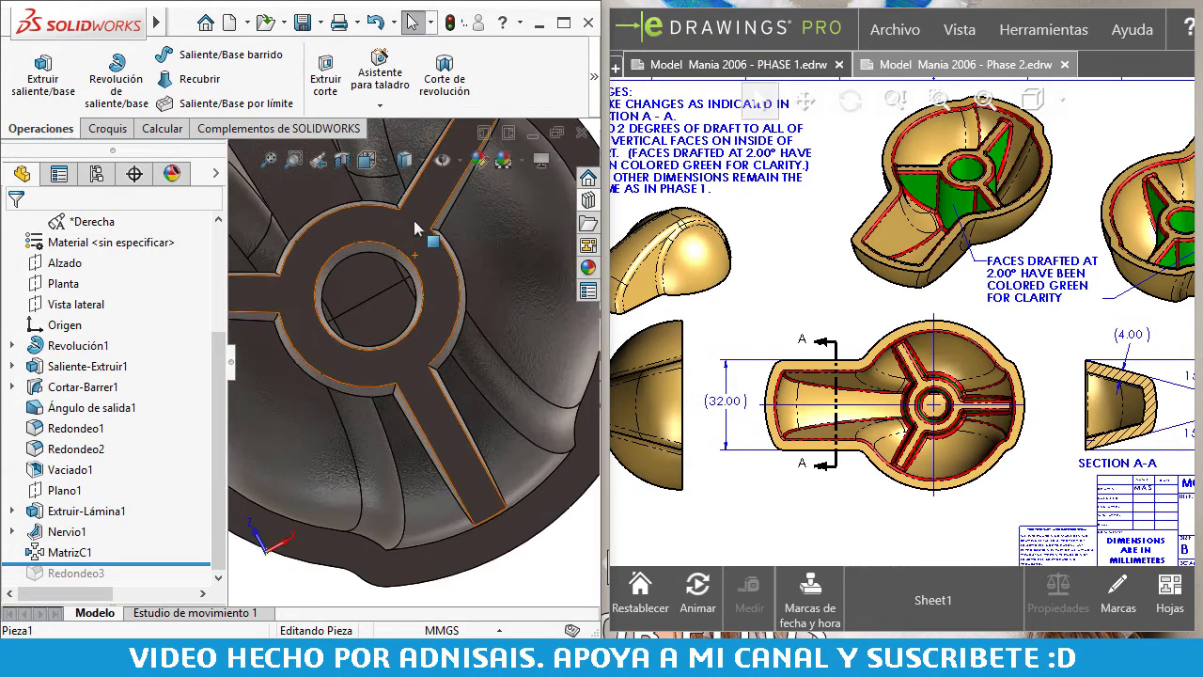
scroll(428, 240, "down", 2)
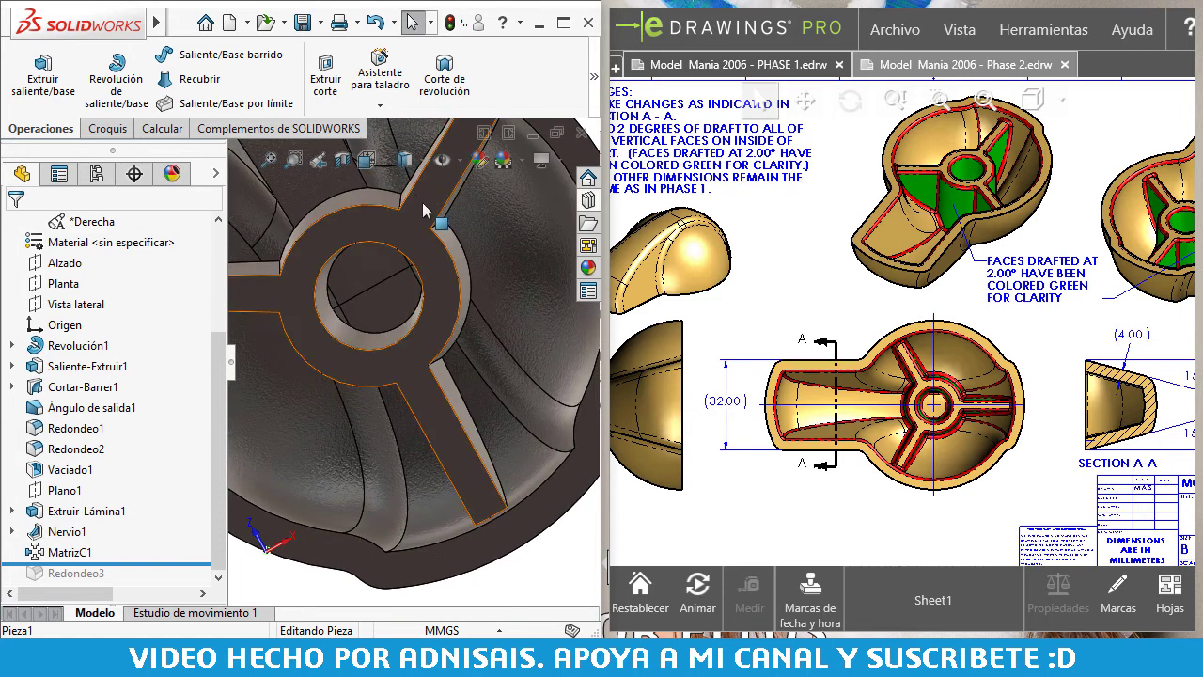
key("f")
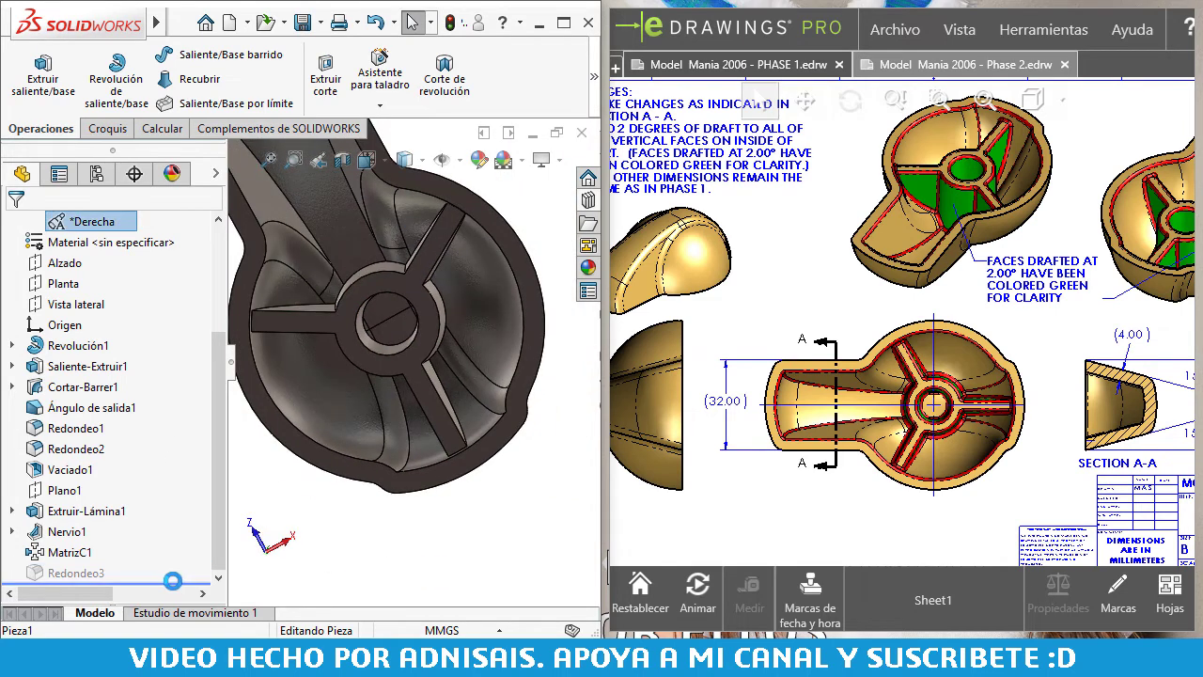
left_click_drag(172, 580, 172, 584)
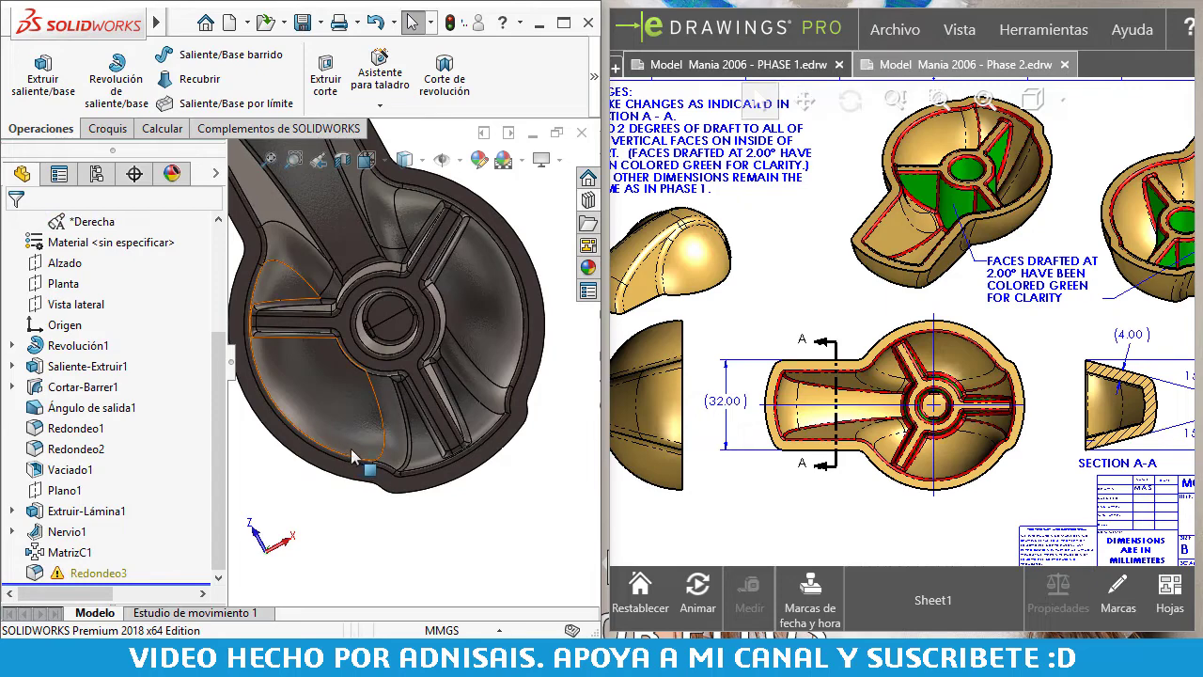
middle_click_drag(352, 456, 282, 470)
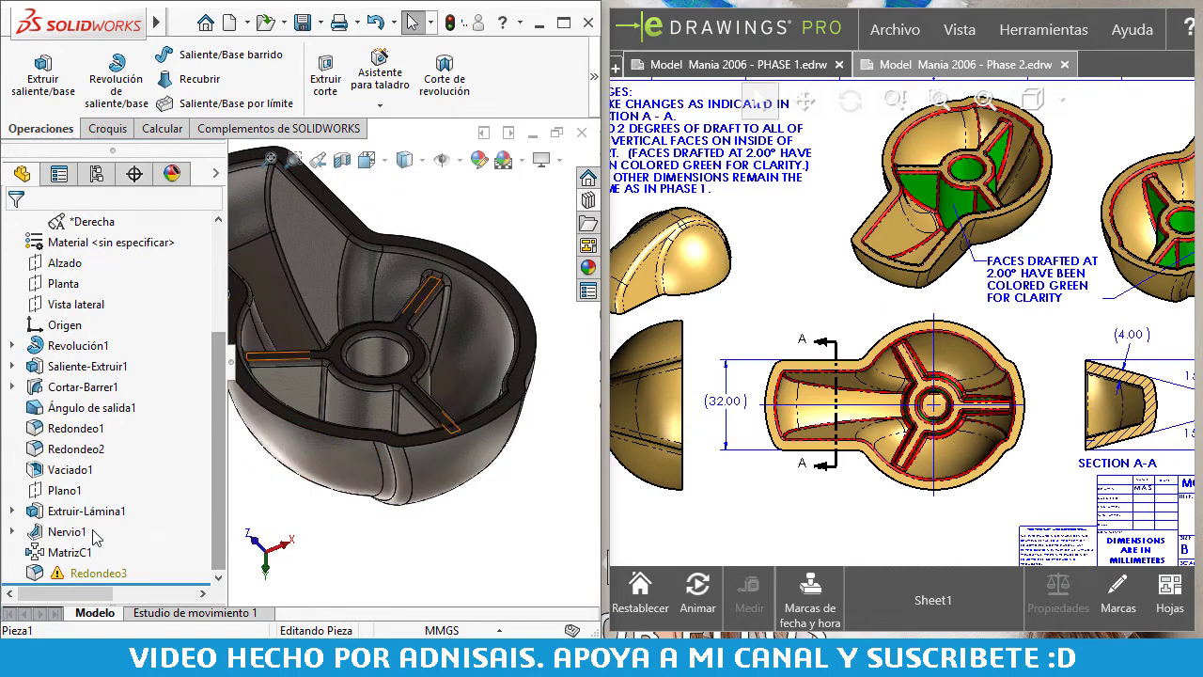
- Edit Redondeo3, clear its edges, and reselect an inner edge with all 52 connected edges
left_click(49, 572)
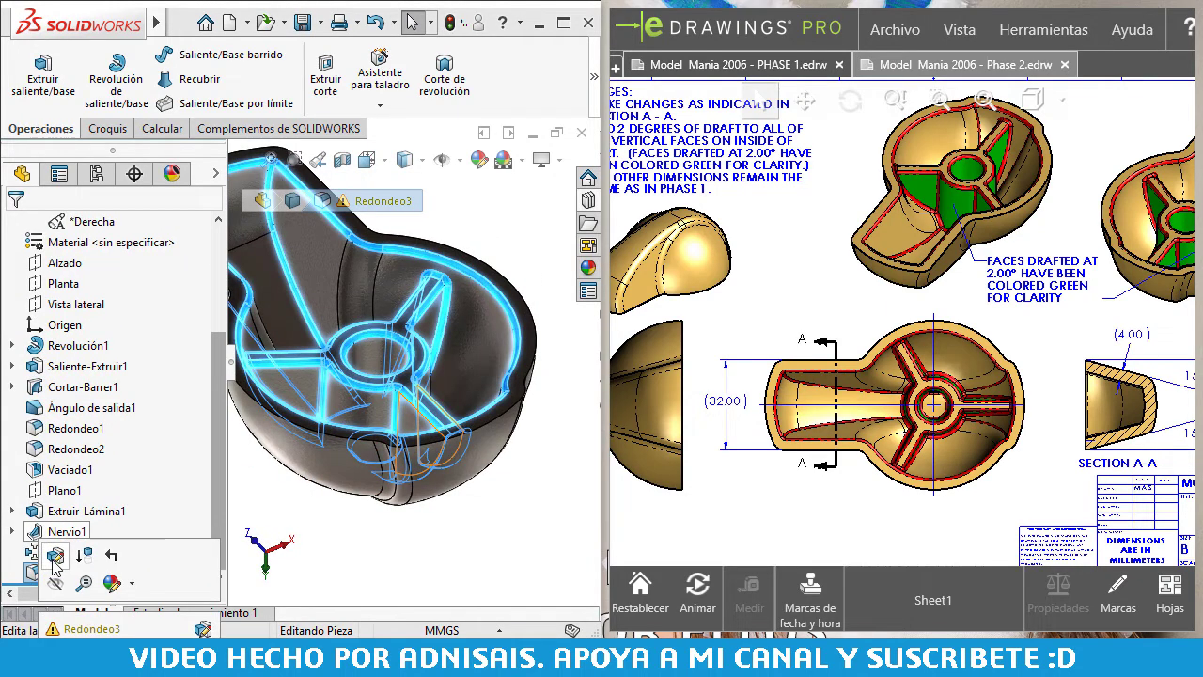
left_click(54, 559)
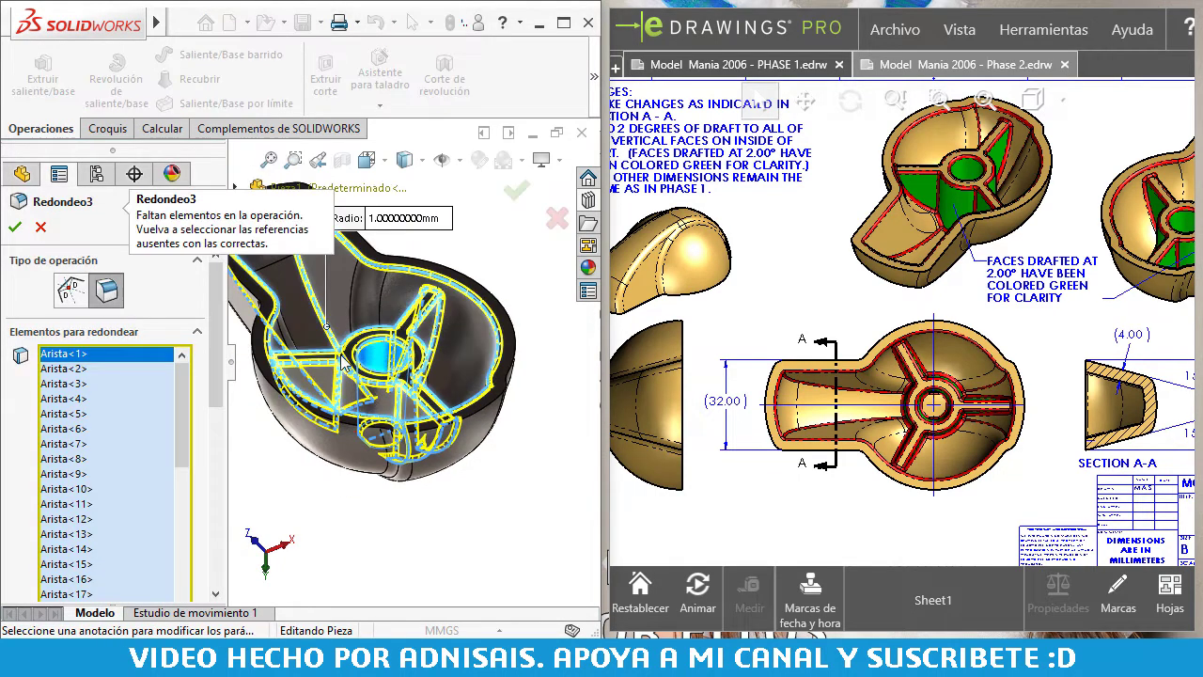
right_click(130, 406)
left_click(172, 435)
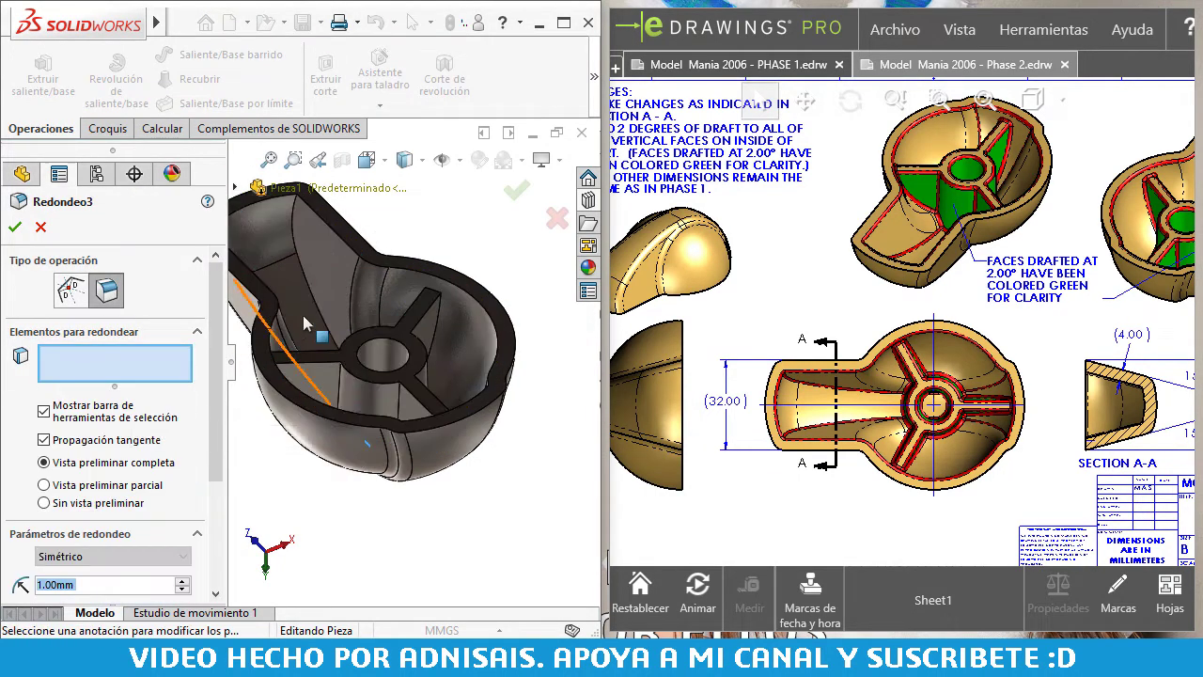
left_click(317, 304)
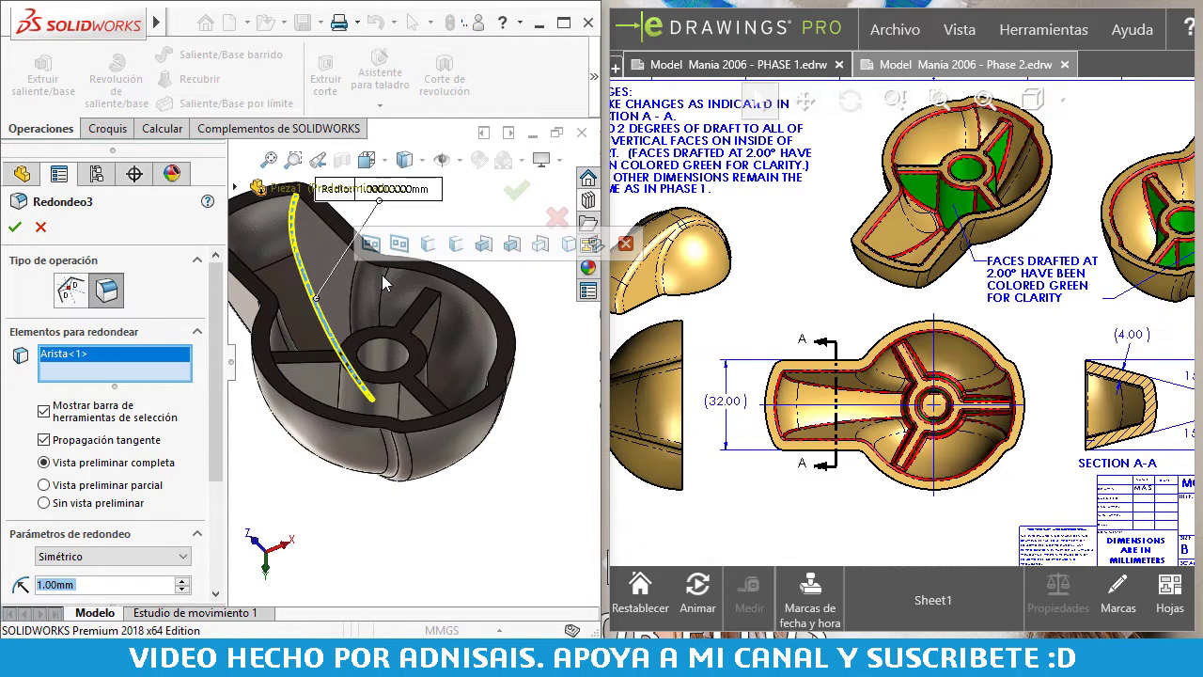
left_click(543, 247)
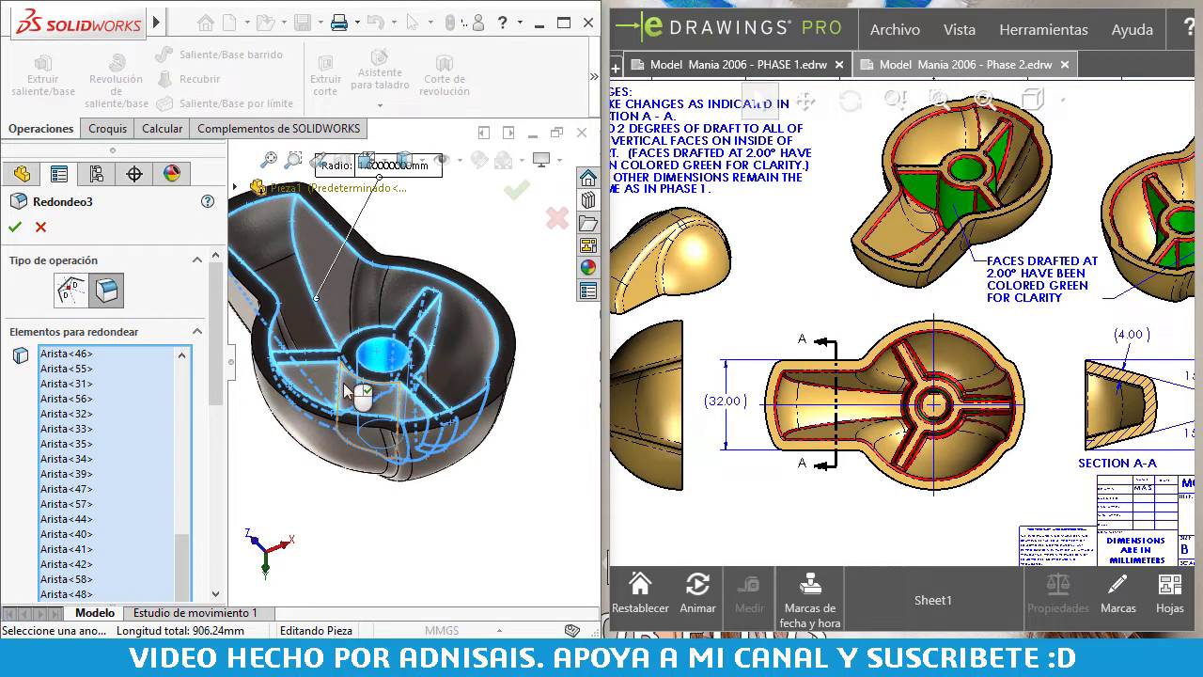
- Add the hub hole's edge to the fillet selection
scroll(350, 387, "down", 3)
scroll(367, 381, "down", 2)
scroll(406, 351, "up", 5)
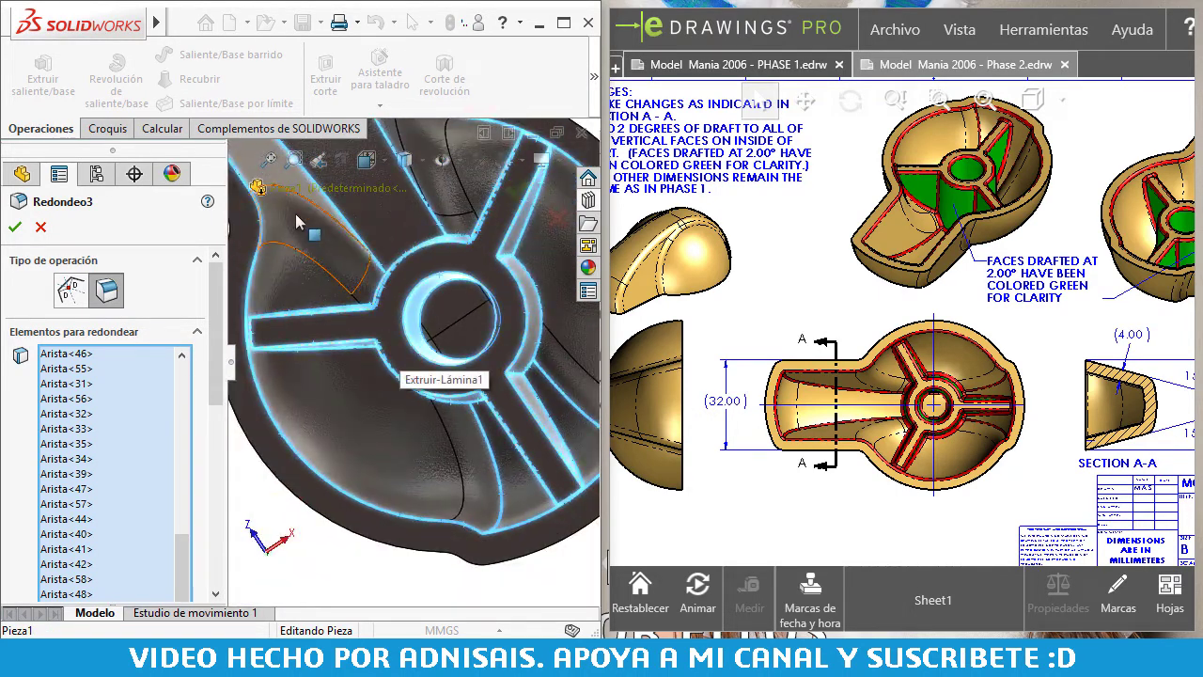
scroll(419, 347, "up", 2)
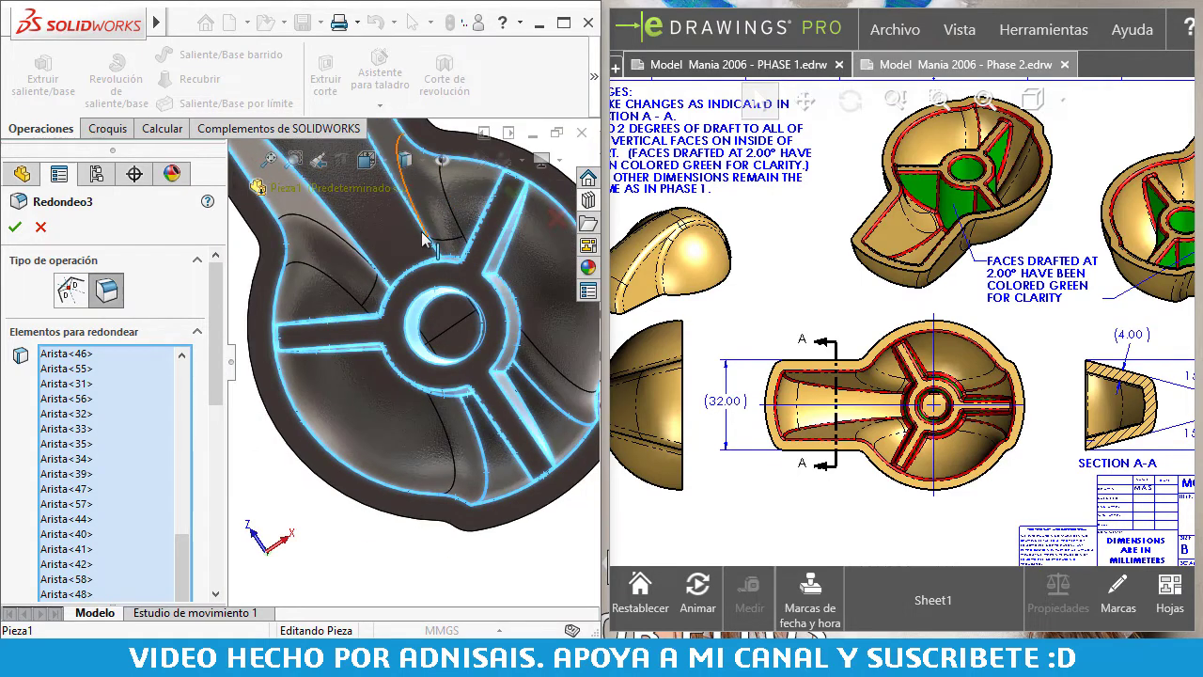
scroll(462, 328, "down", 3)
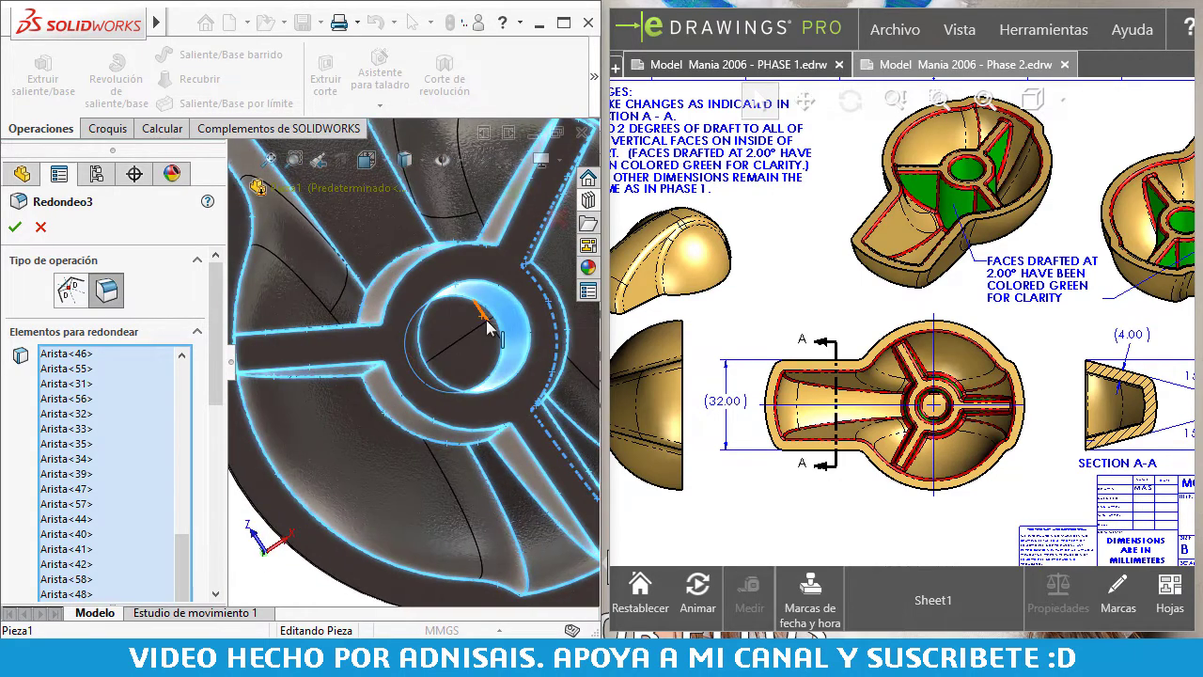
middle_click_drag(486, 342, 484, 330)
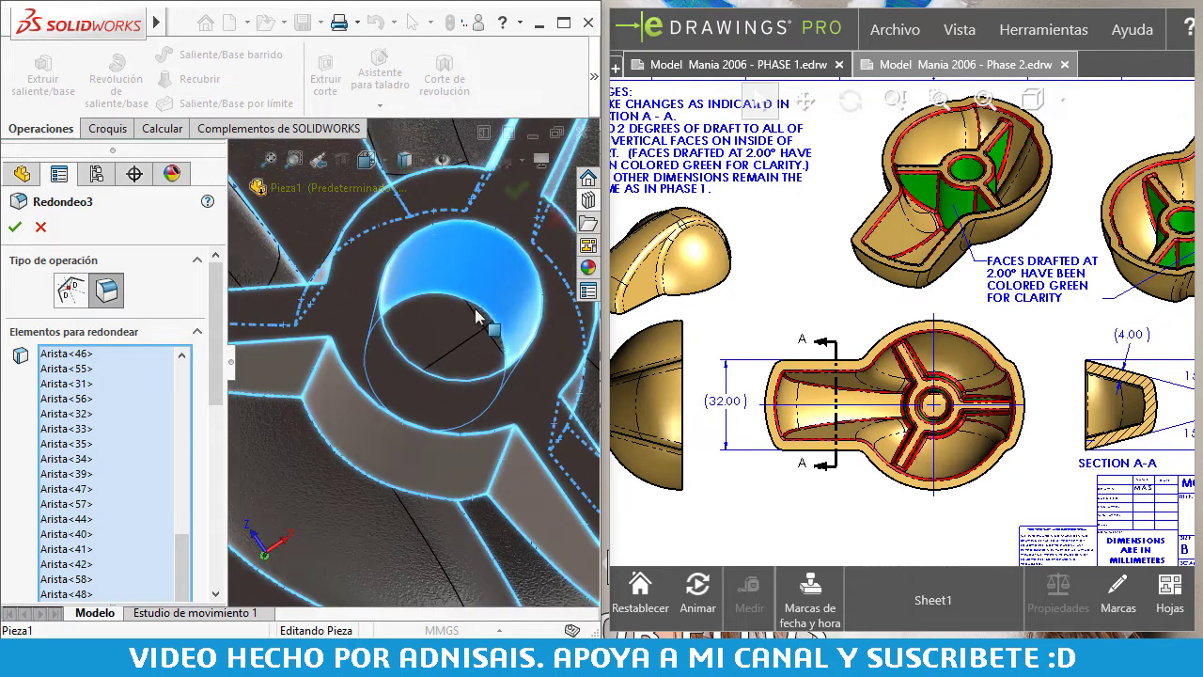
scroll(484, 334, "down", 2)
scroll(478, 343, "down", 2)
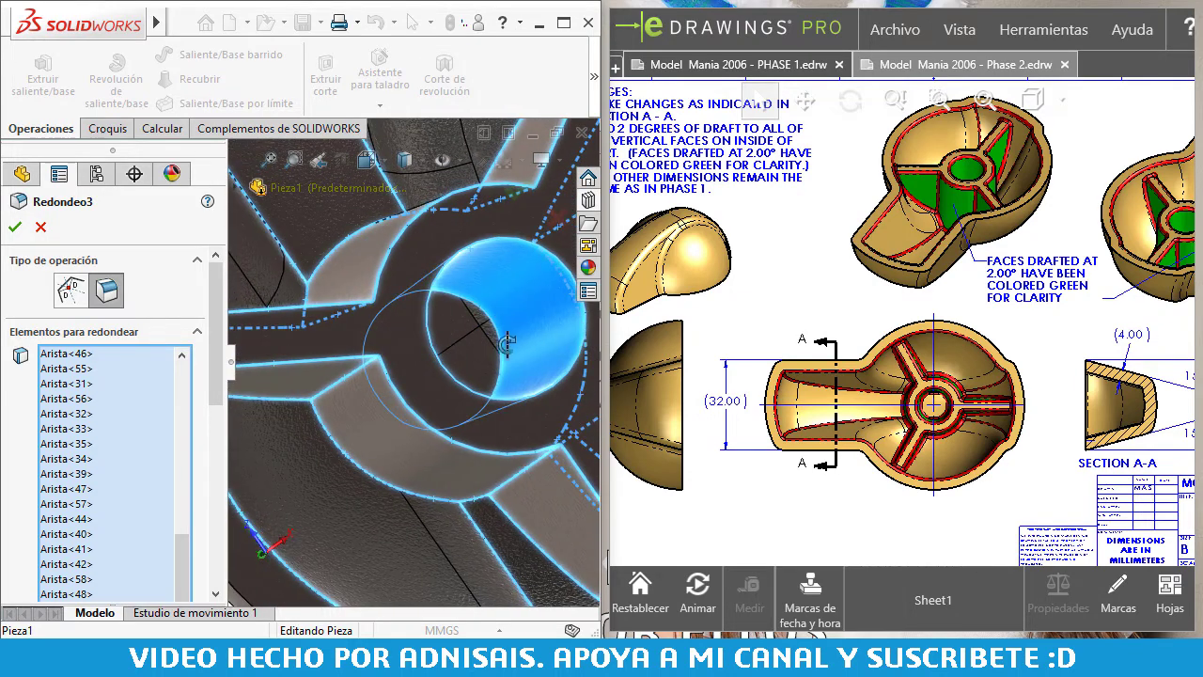
mouse_move(475, 350)
middle_mouse_down()
mouse_move(505, 342)
mouse_move(484, 304)
middle_mouse_up()
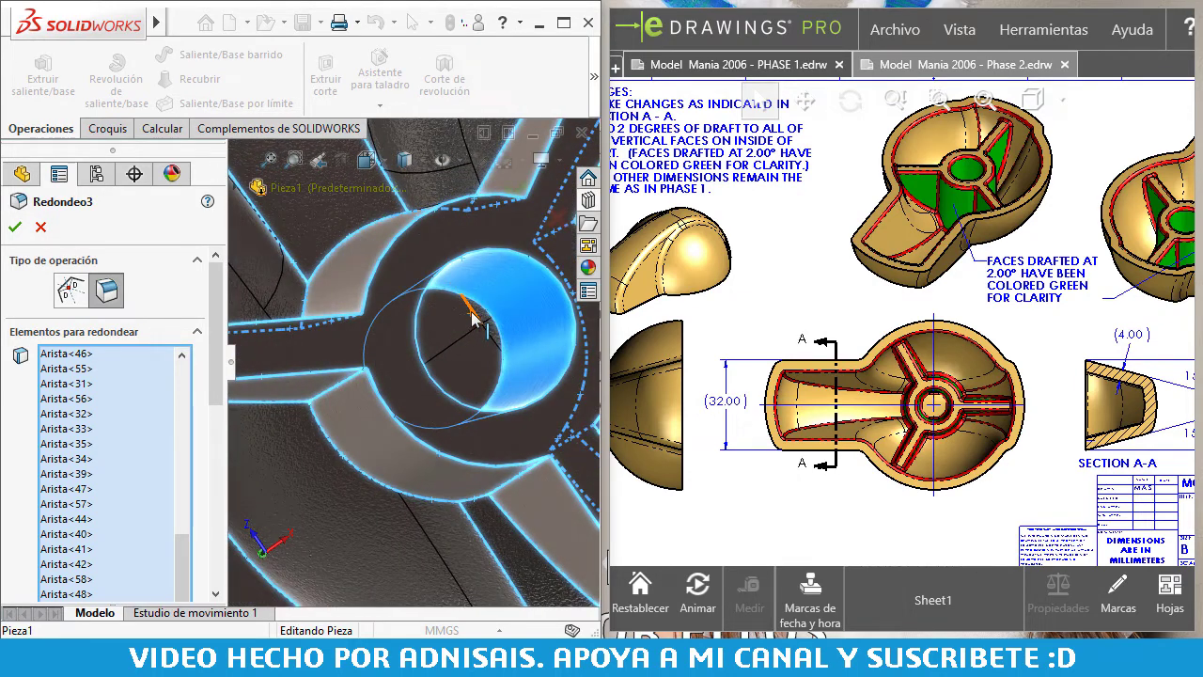
scroll(473, 326, "down", 3)
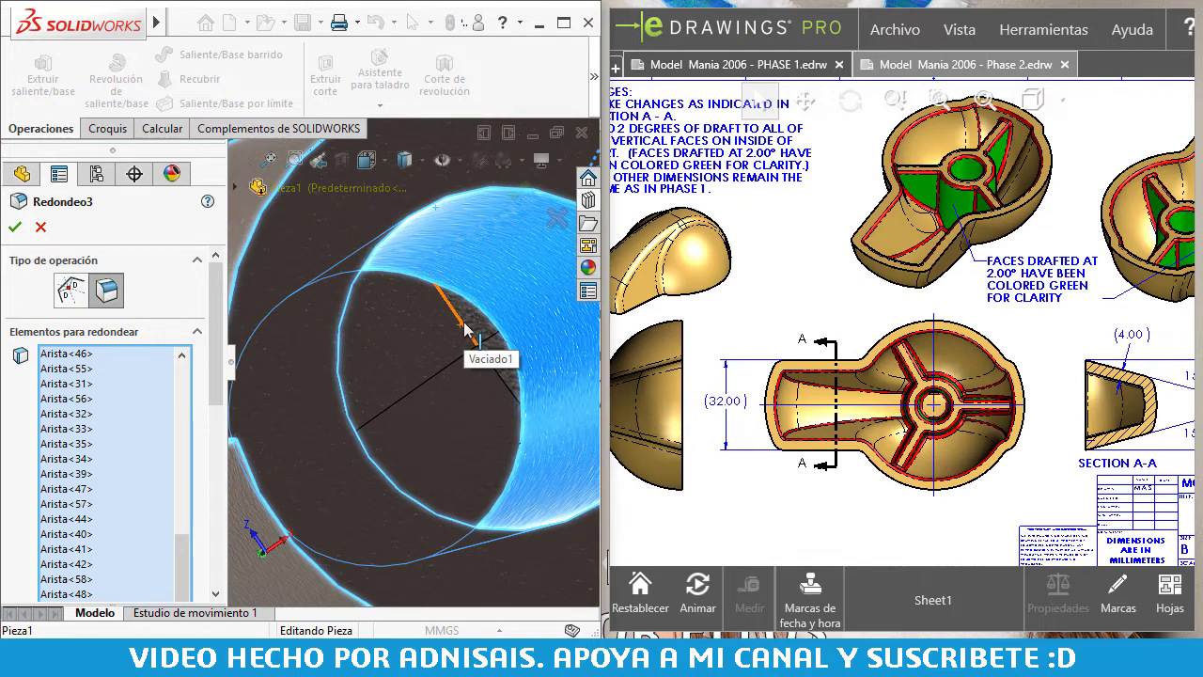
scroll(465, 326, "down", 2)
scroll(468, 330, "down", 2)
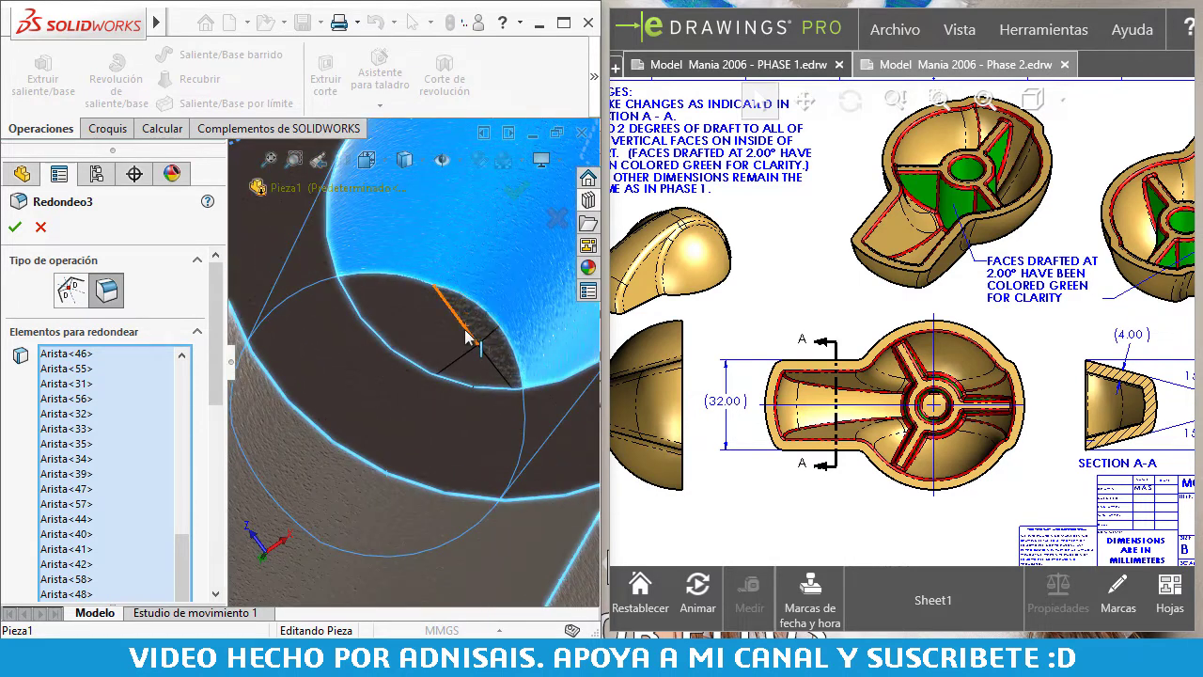
left_click(480, 334)
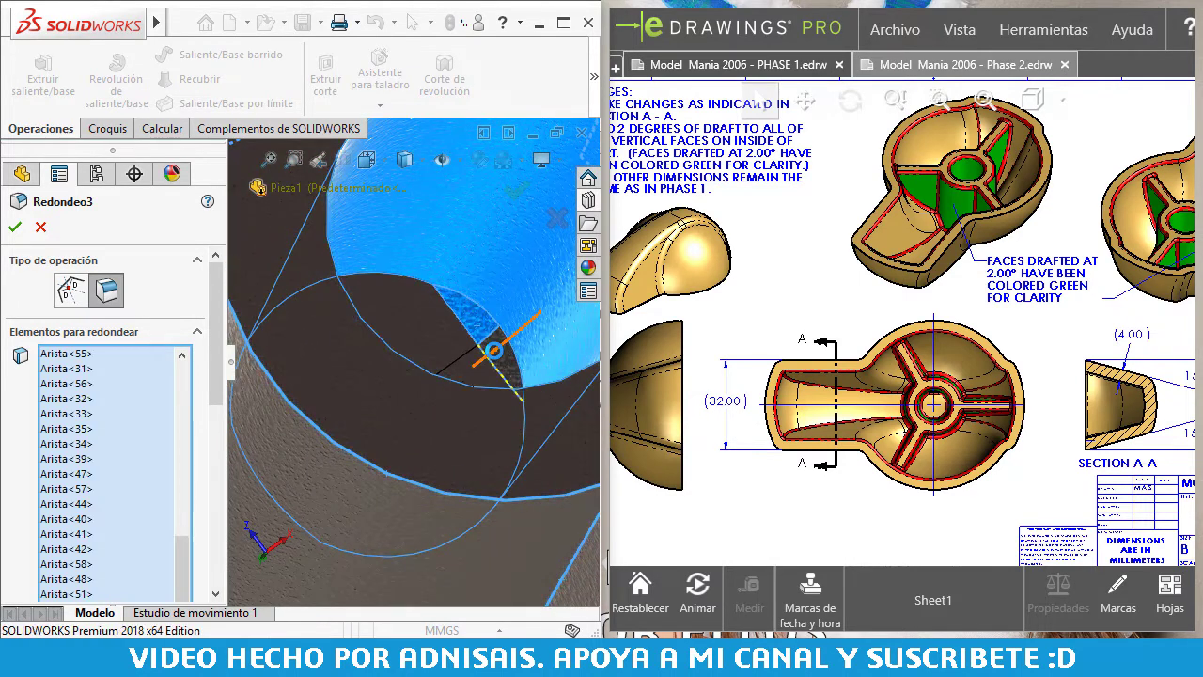
- Undo to restore the fillet edges, then confirm the 1 mm fillet
middle_click_drag(498, 365, 318, 424)
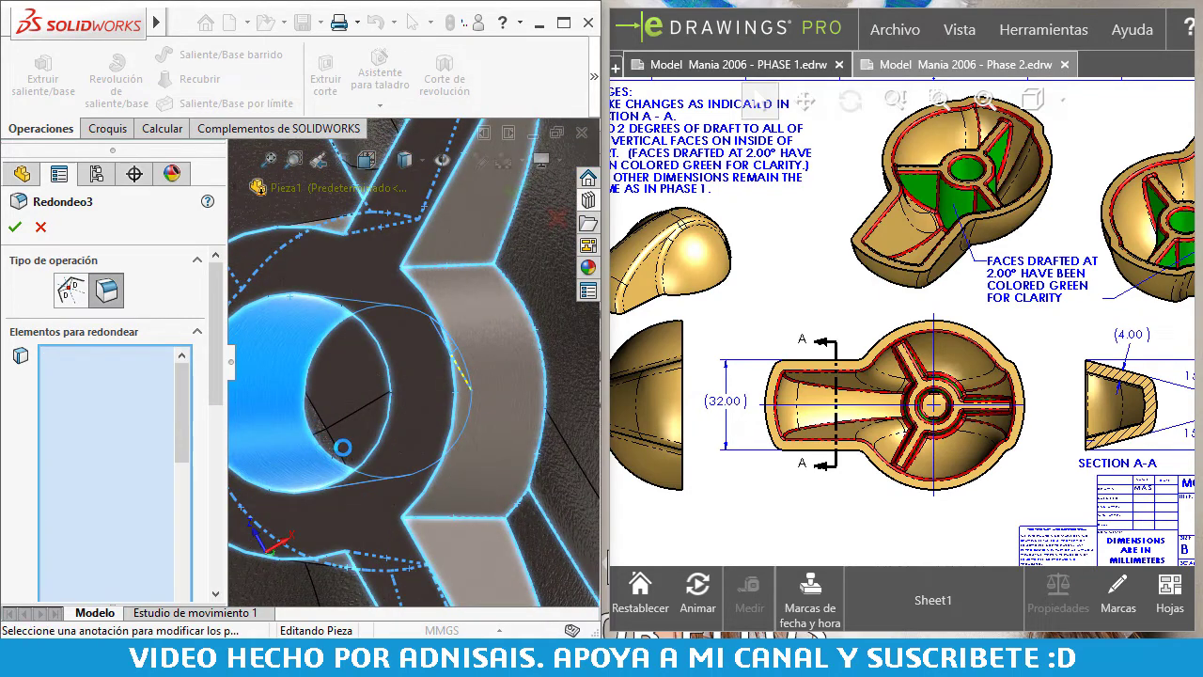
key("ctrl+z")
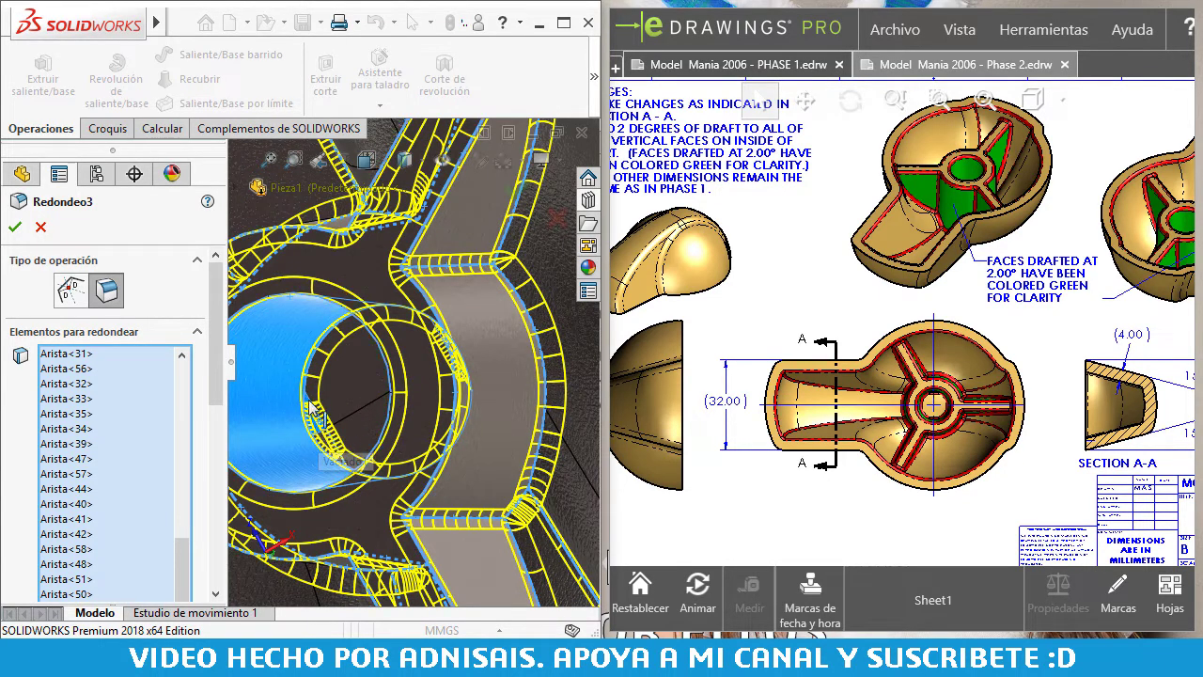
scroll(333, 320, "up", 5)
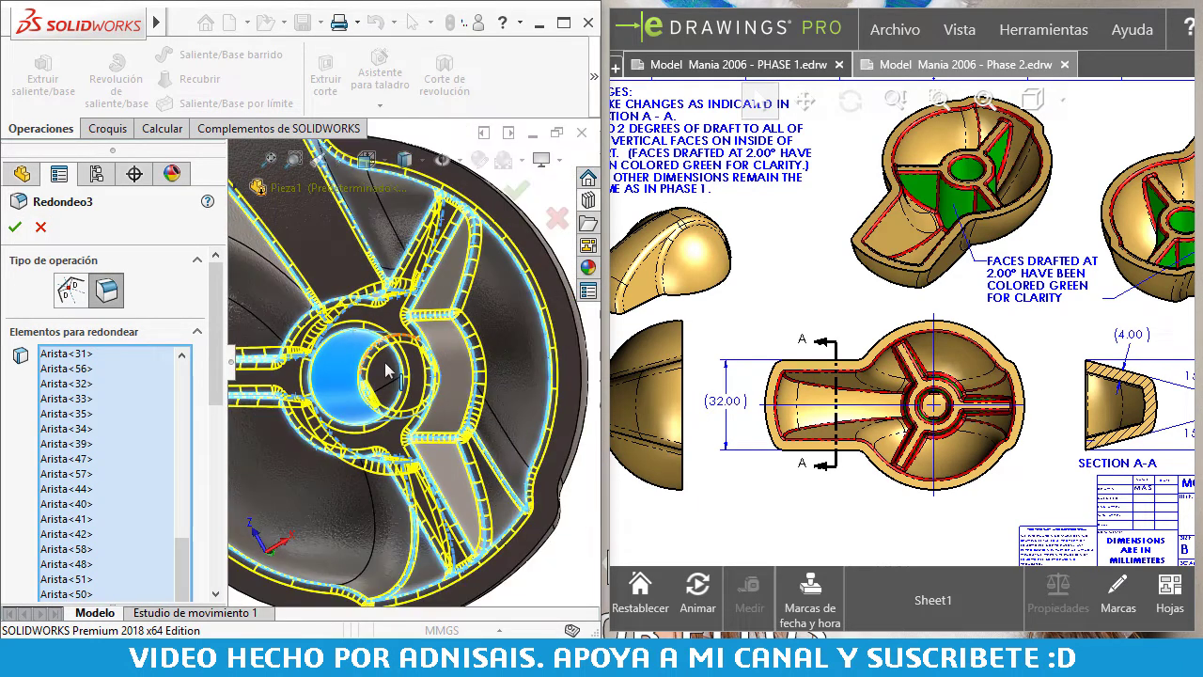
scroll(526, 308, "up", 3)
left_click(14, 227)
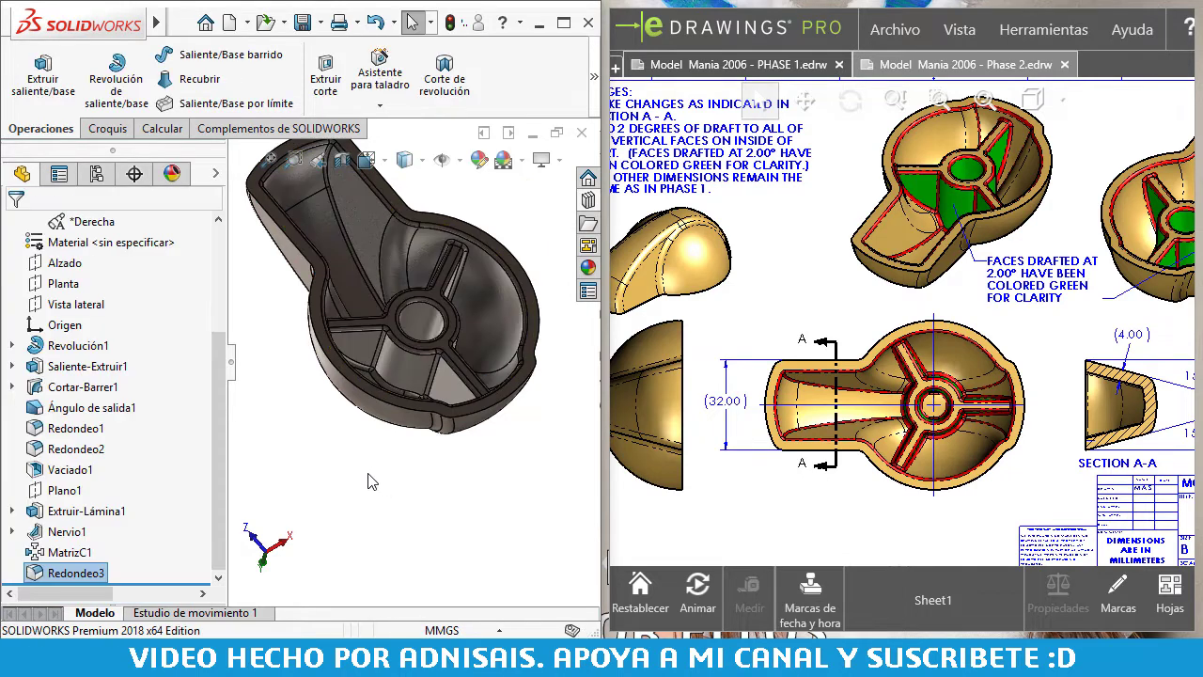
mouse_move(403, 457)
middle_mouse_down()
mouse_move(437, 272)
mouse_move(400, 320)
mouse_move(414, 310)
middle_mouse_up()
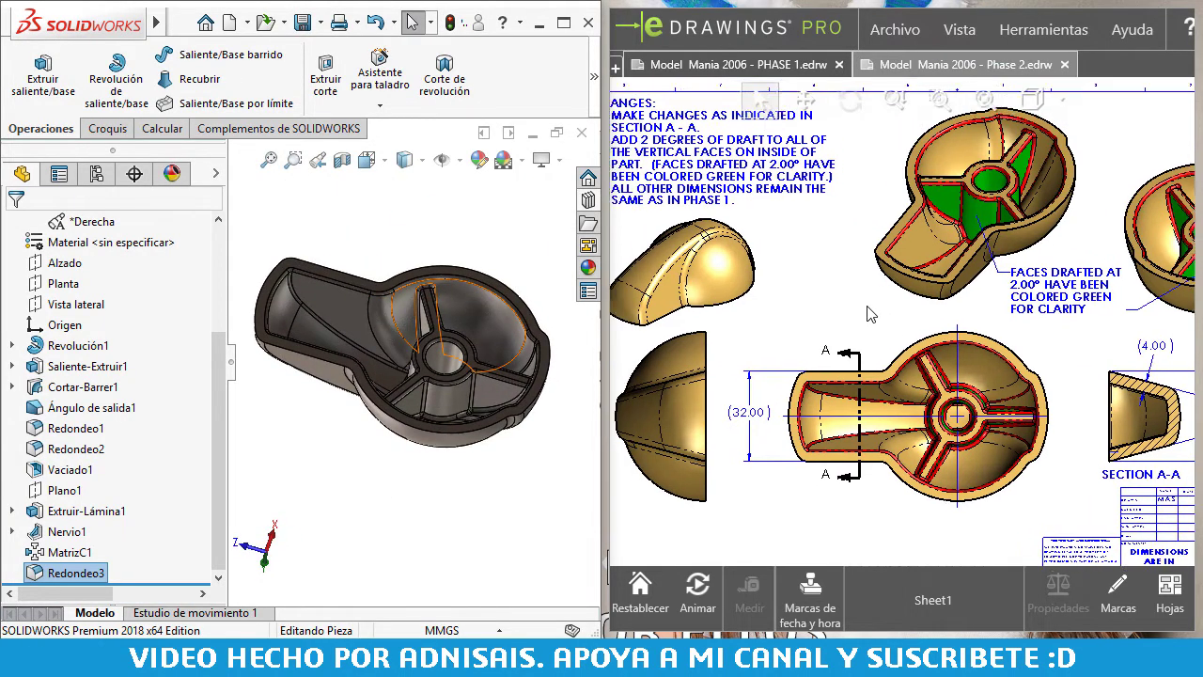
middle_click_drag(752, 301, 777, 301)
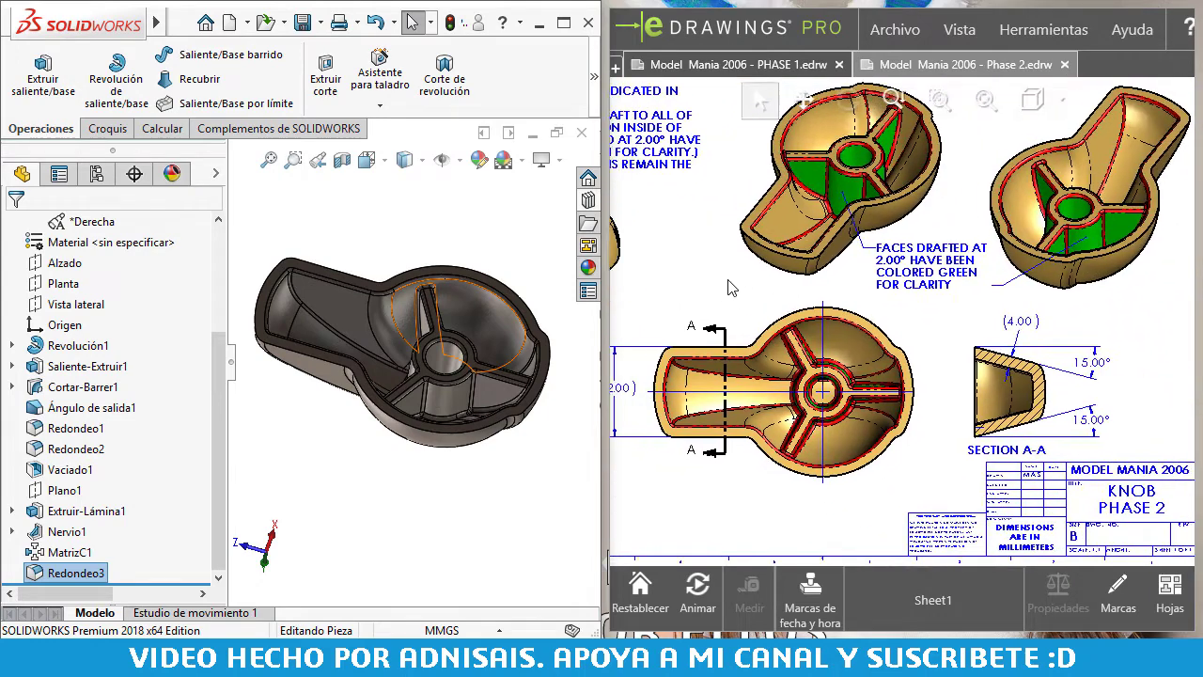